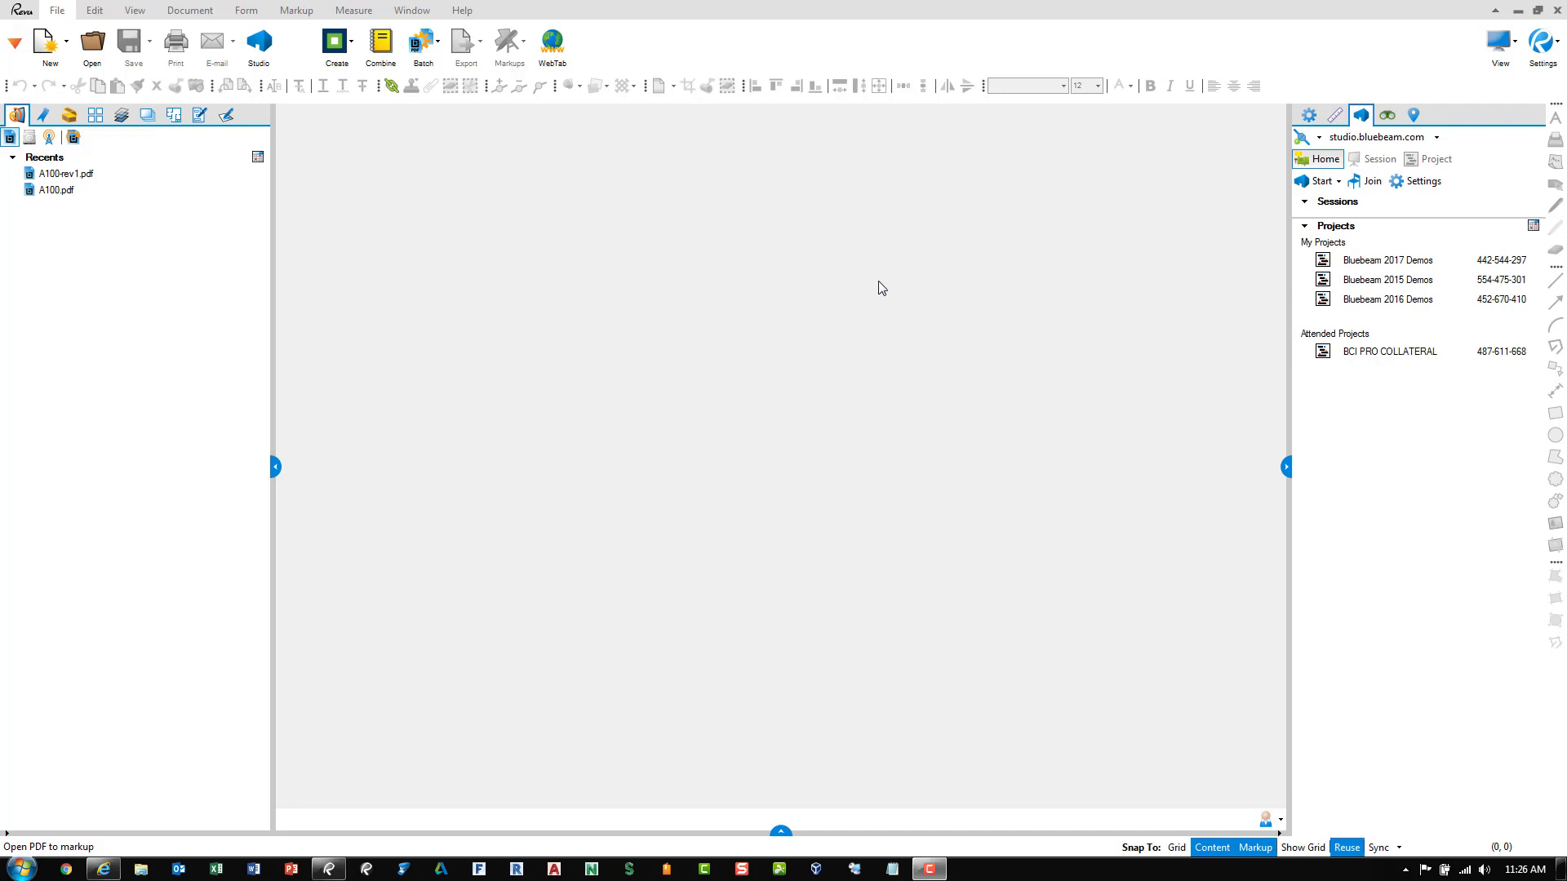
Uncheck Toolbar Integration Only on the Studio preferences page and save the change
left_click(1538, 57)
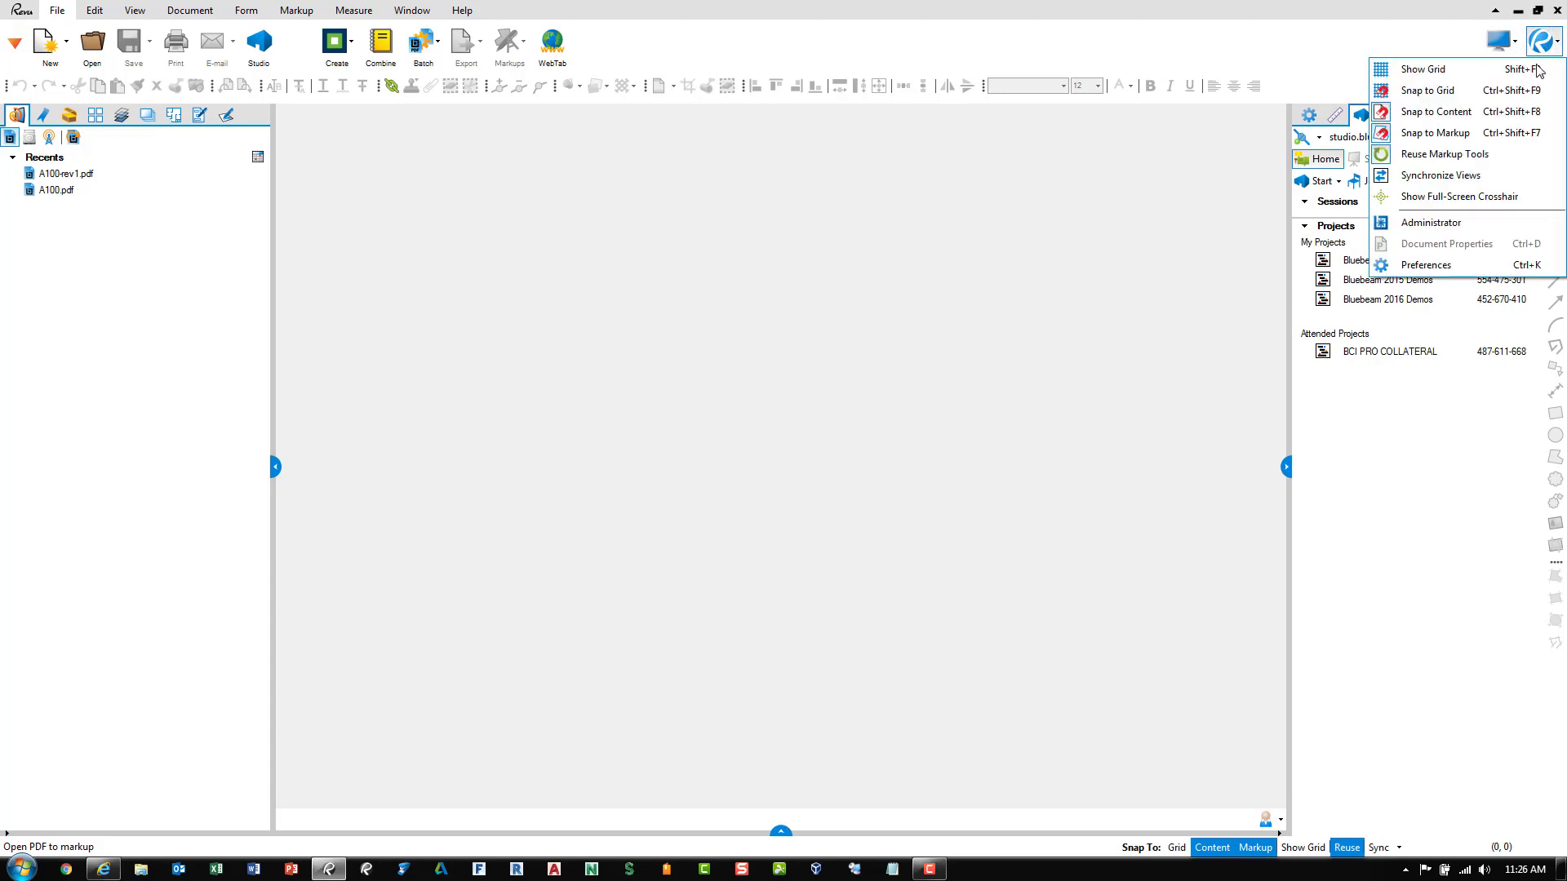
left_click(1444, 269)
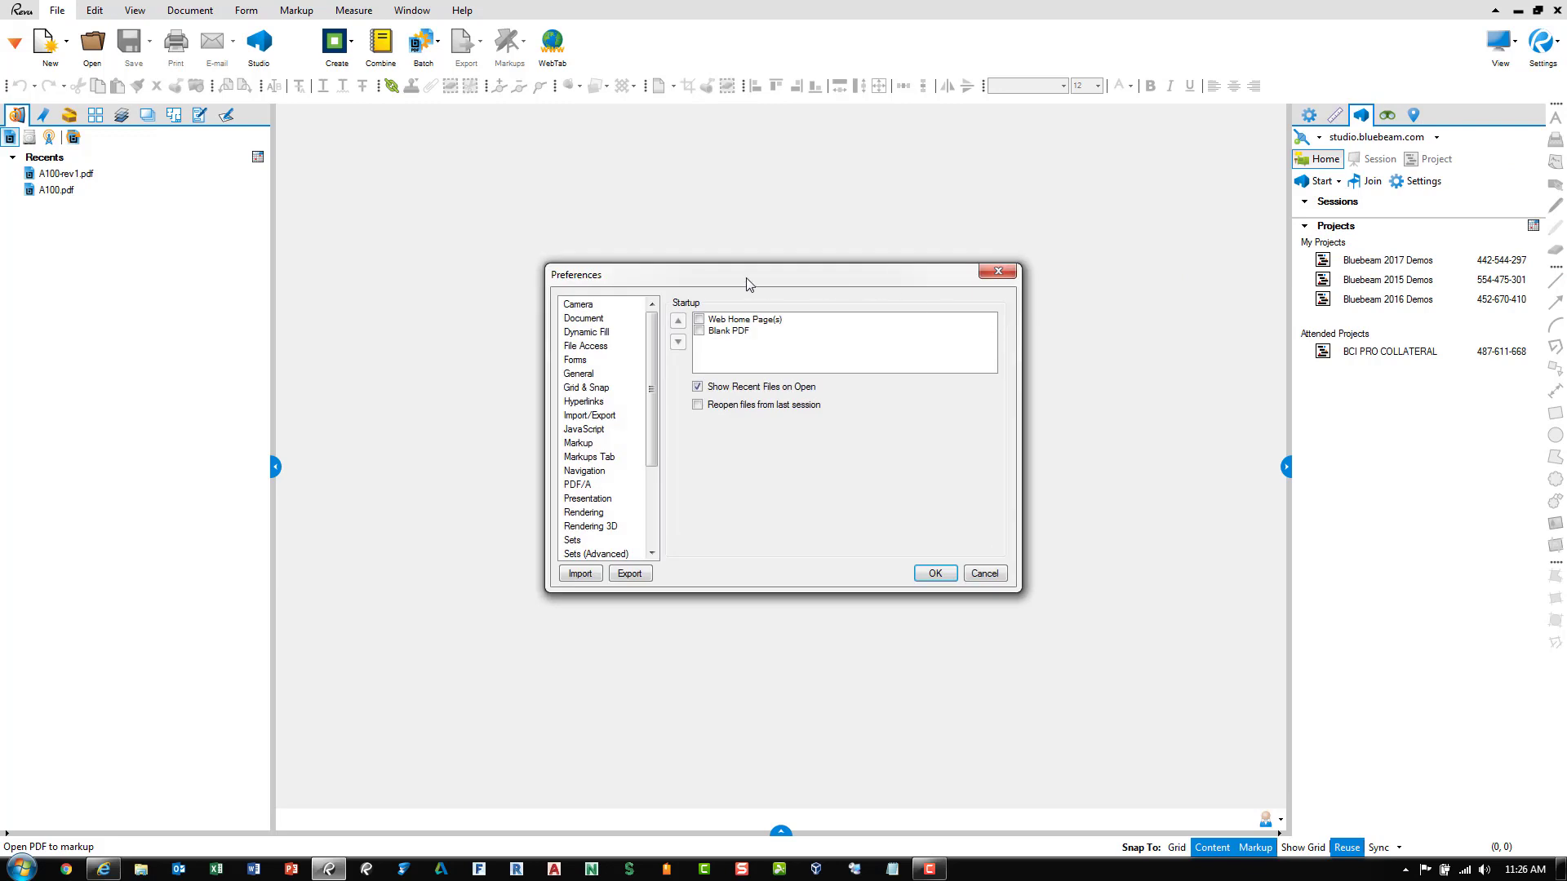
left_click_drag(652, 390, 653, 508)
left_click(581, 512)
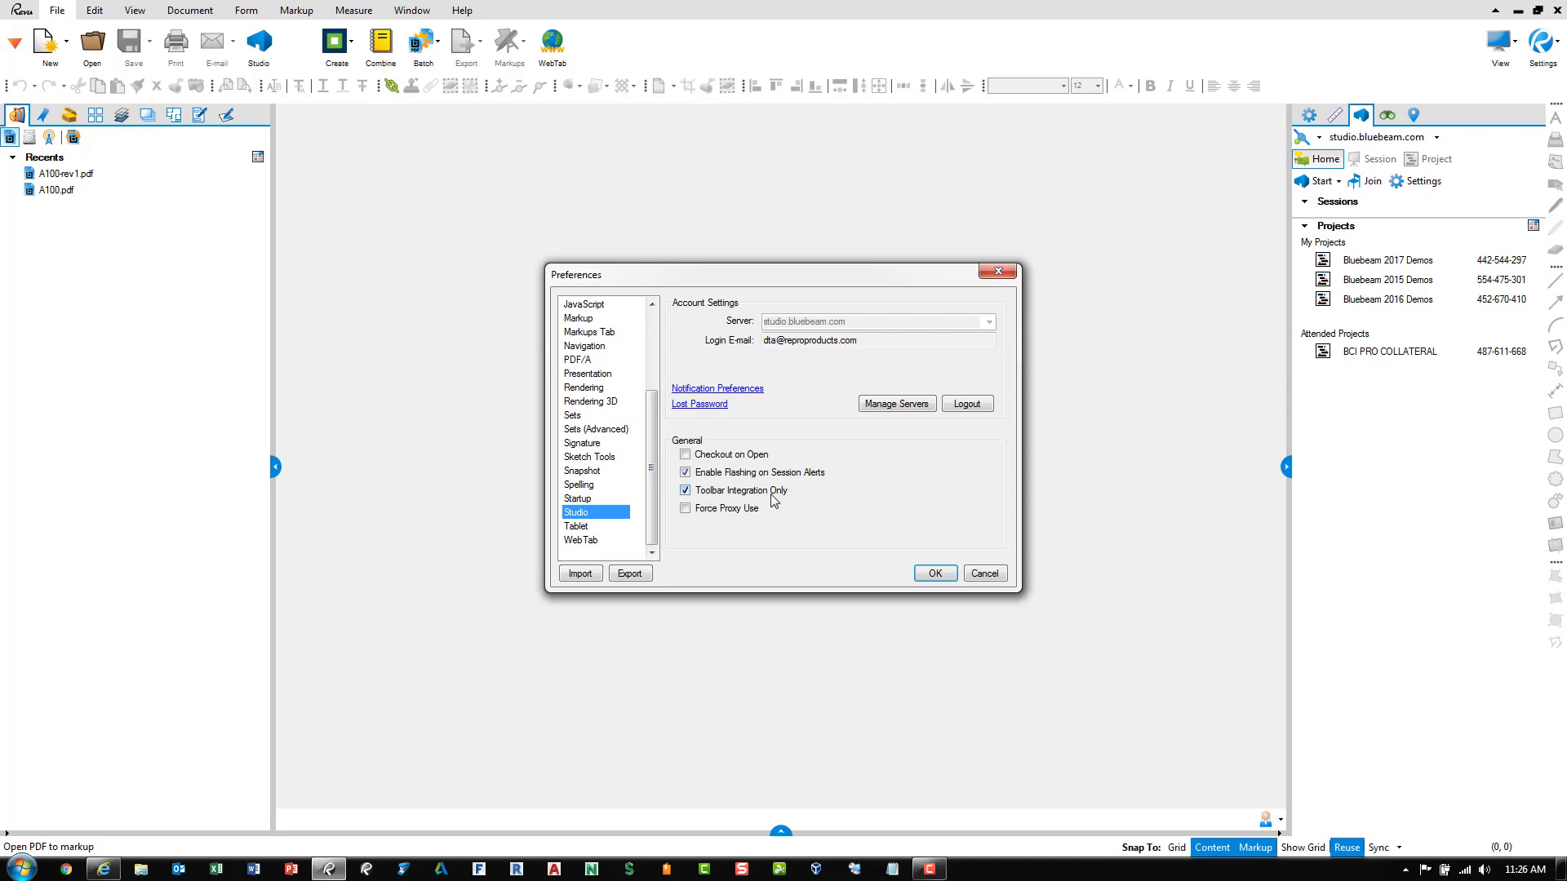
left_click(685, 491)
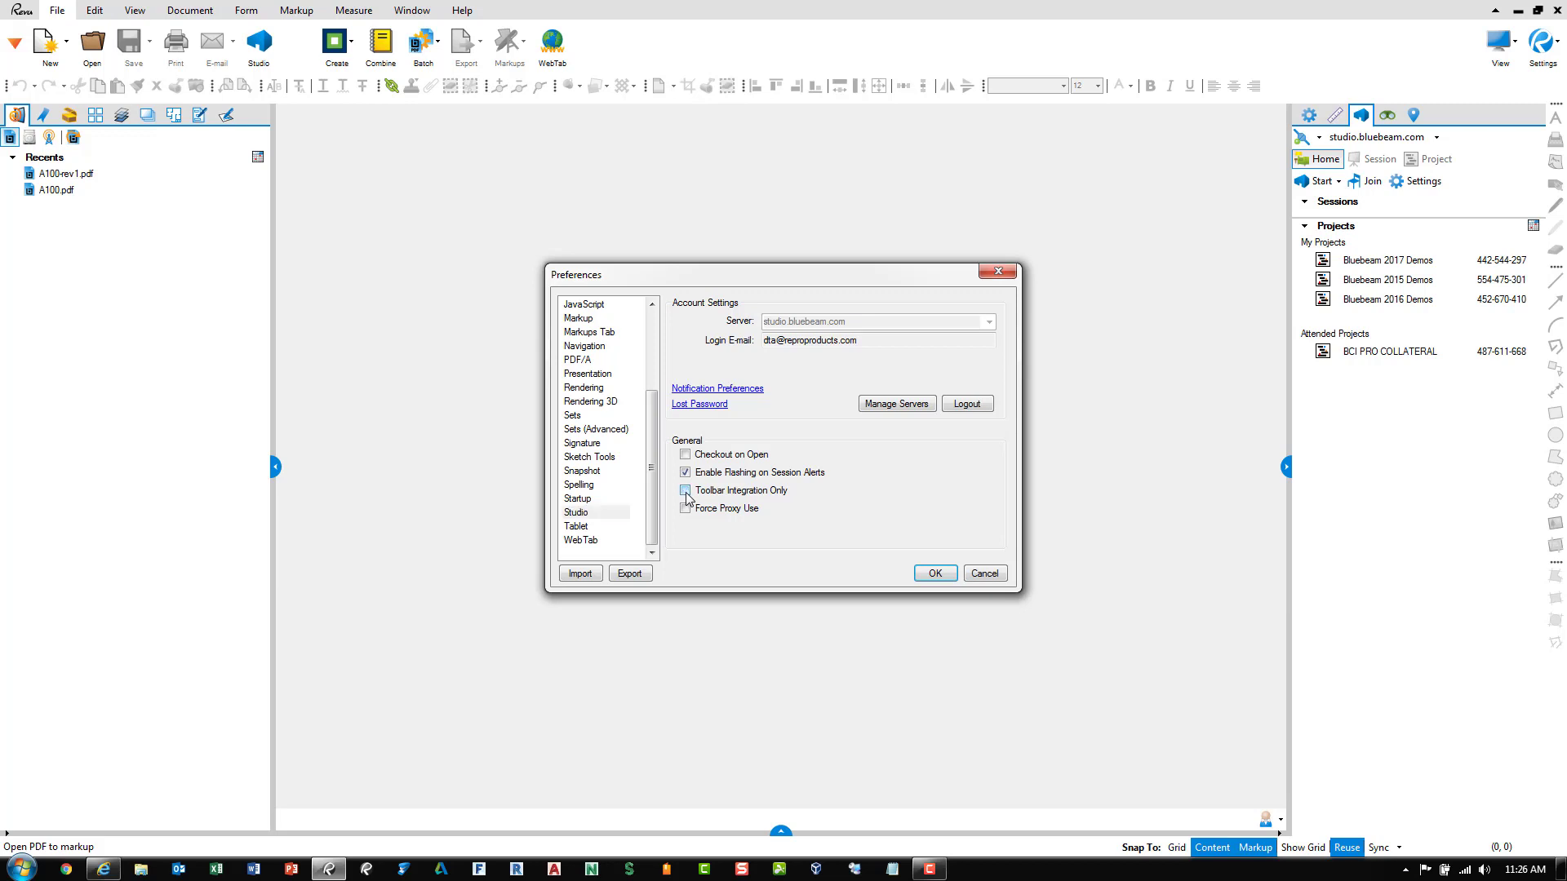
left_click(939, 573)
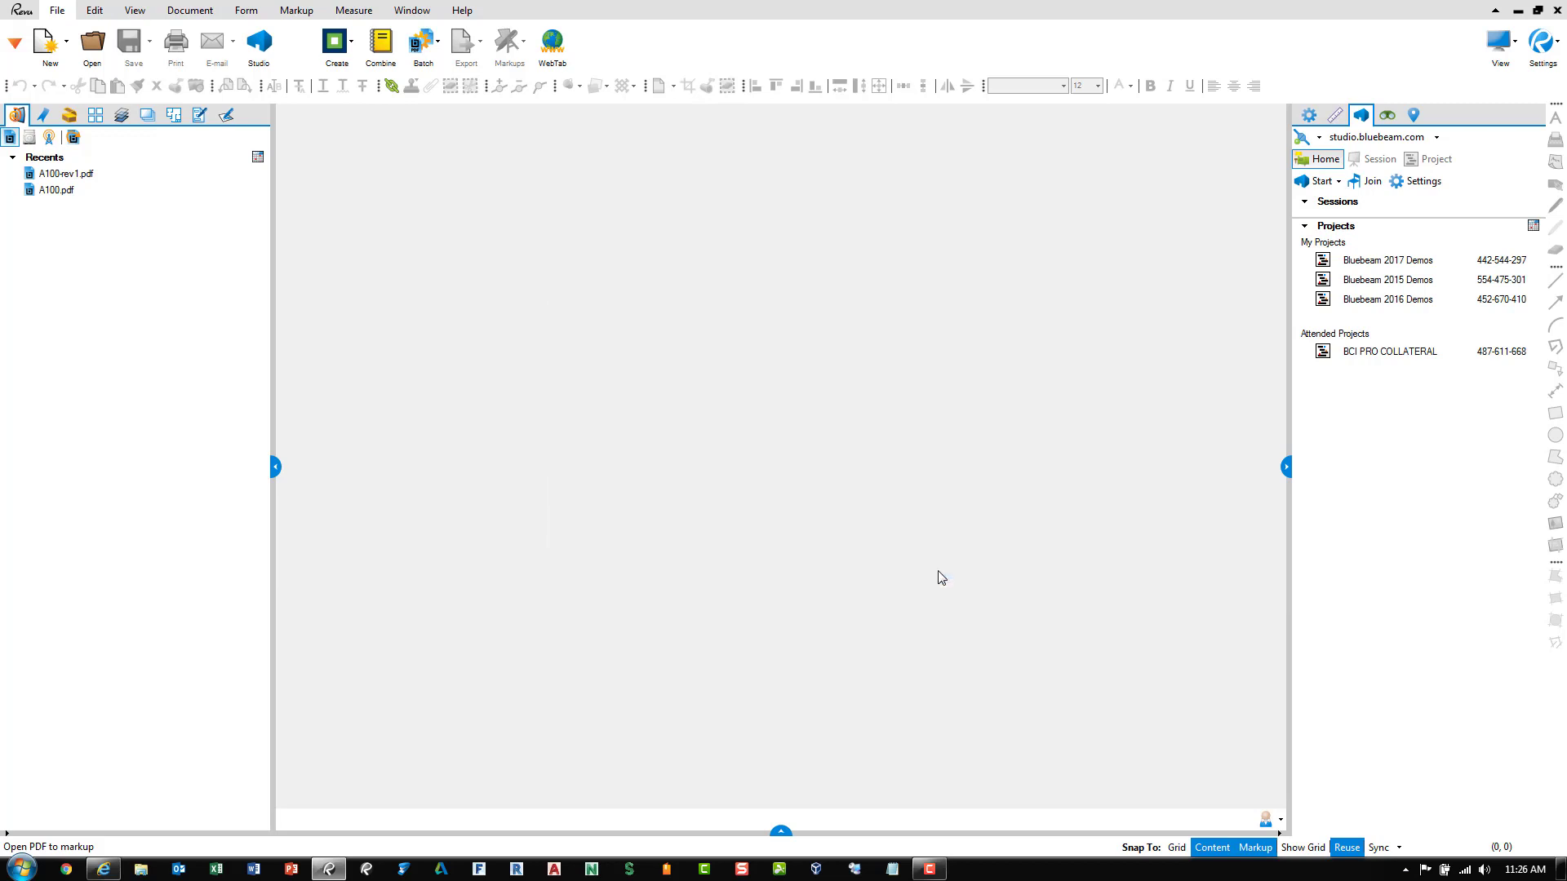
Move the General brightness slider toward Dark so the window switches to the dark theme
left_click(1542, 46)
left_click(1428, 264)
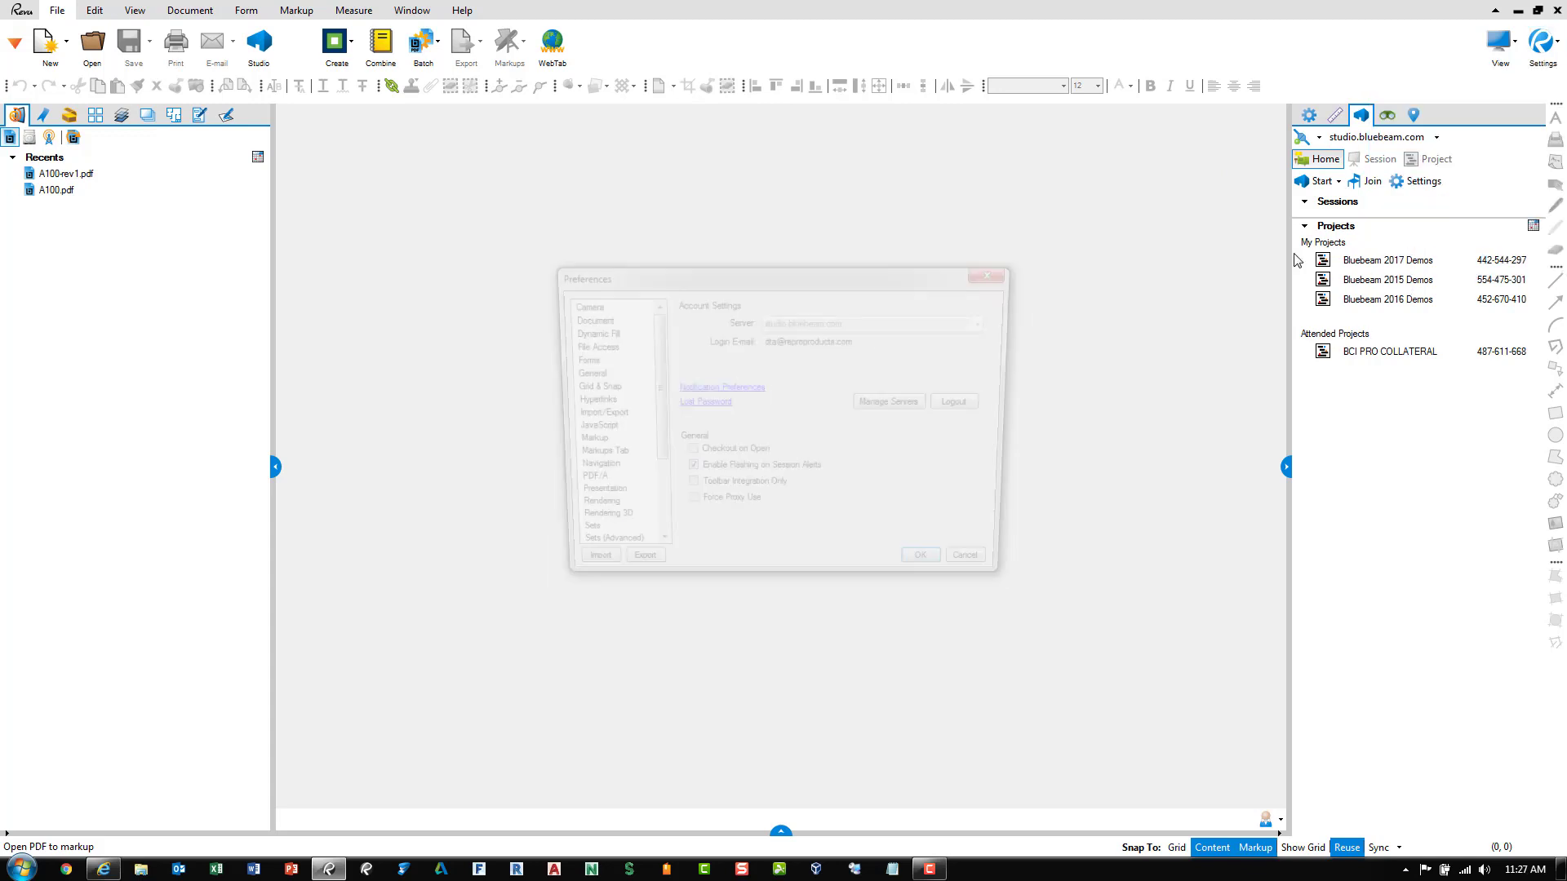
left_click(589, 376)
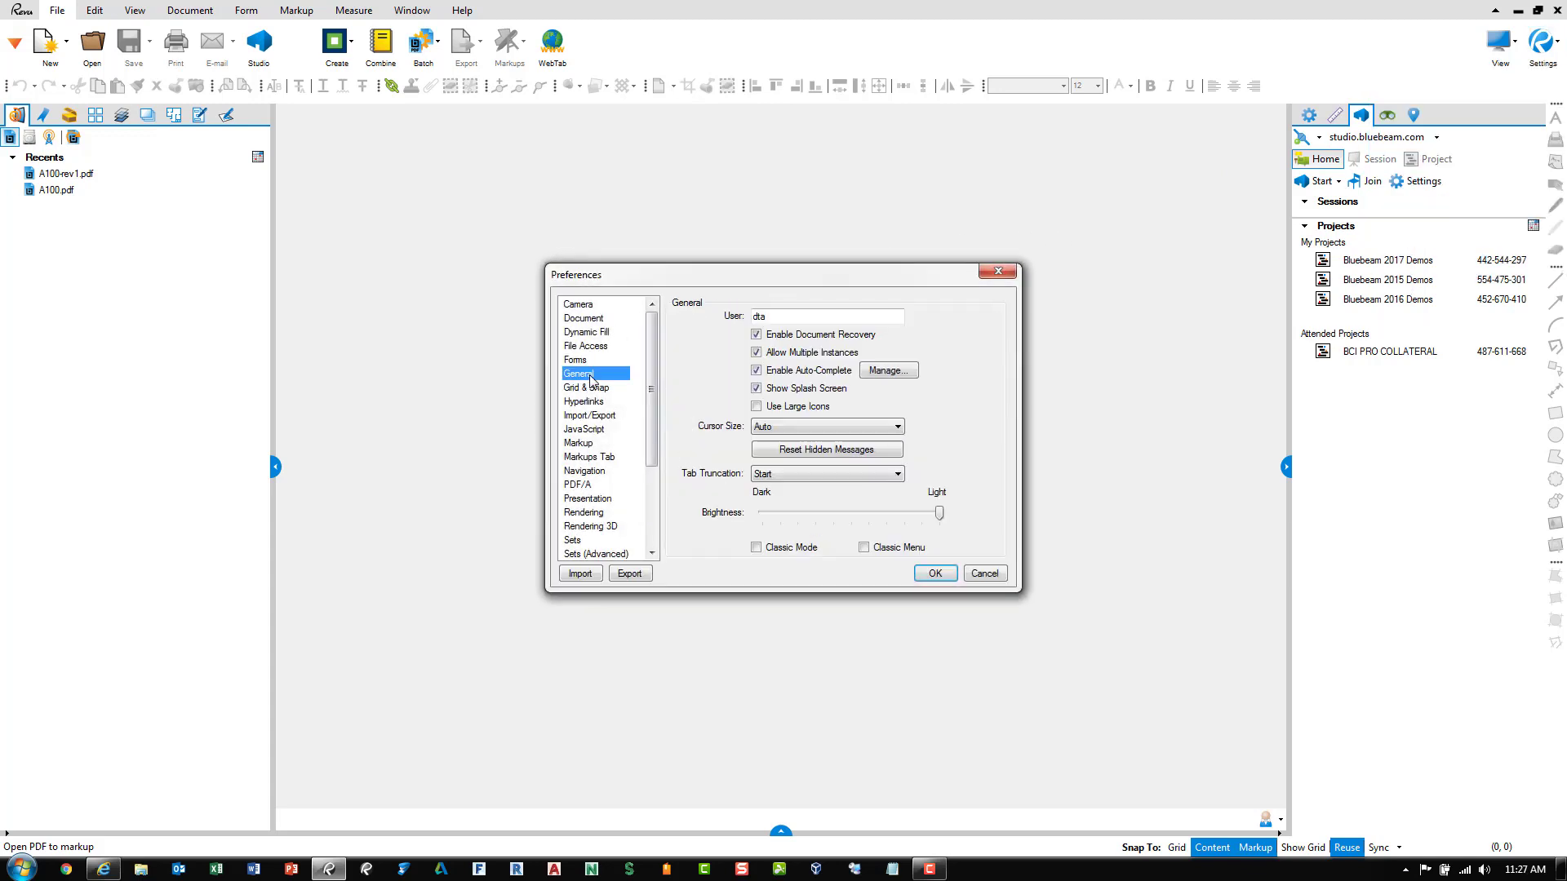
left_click_drag(939, 513, 762, 512)
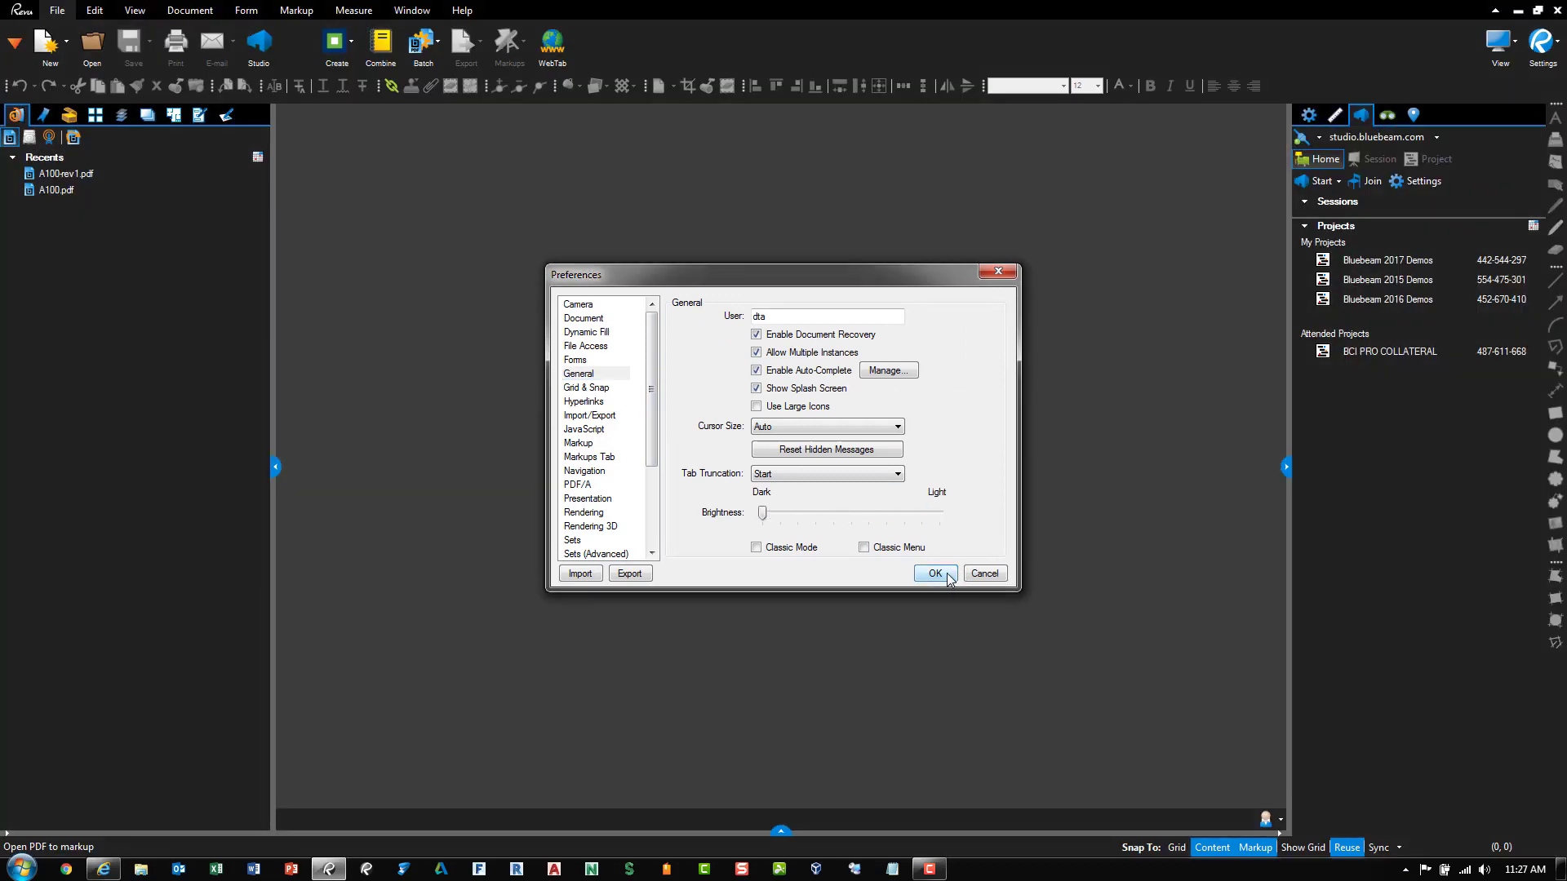
left_click(948, 574)
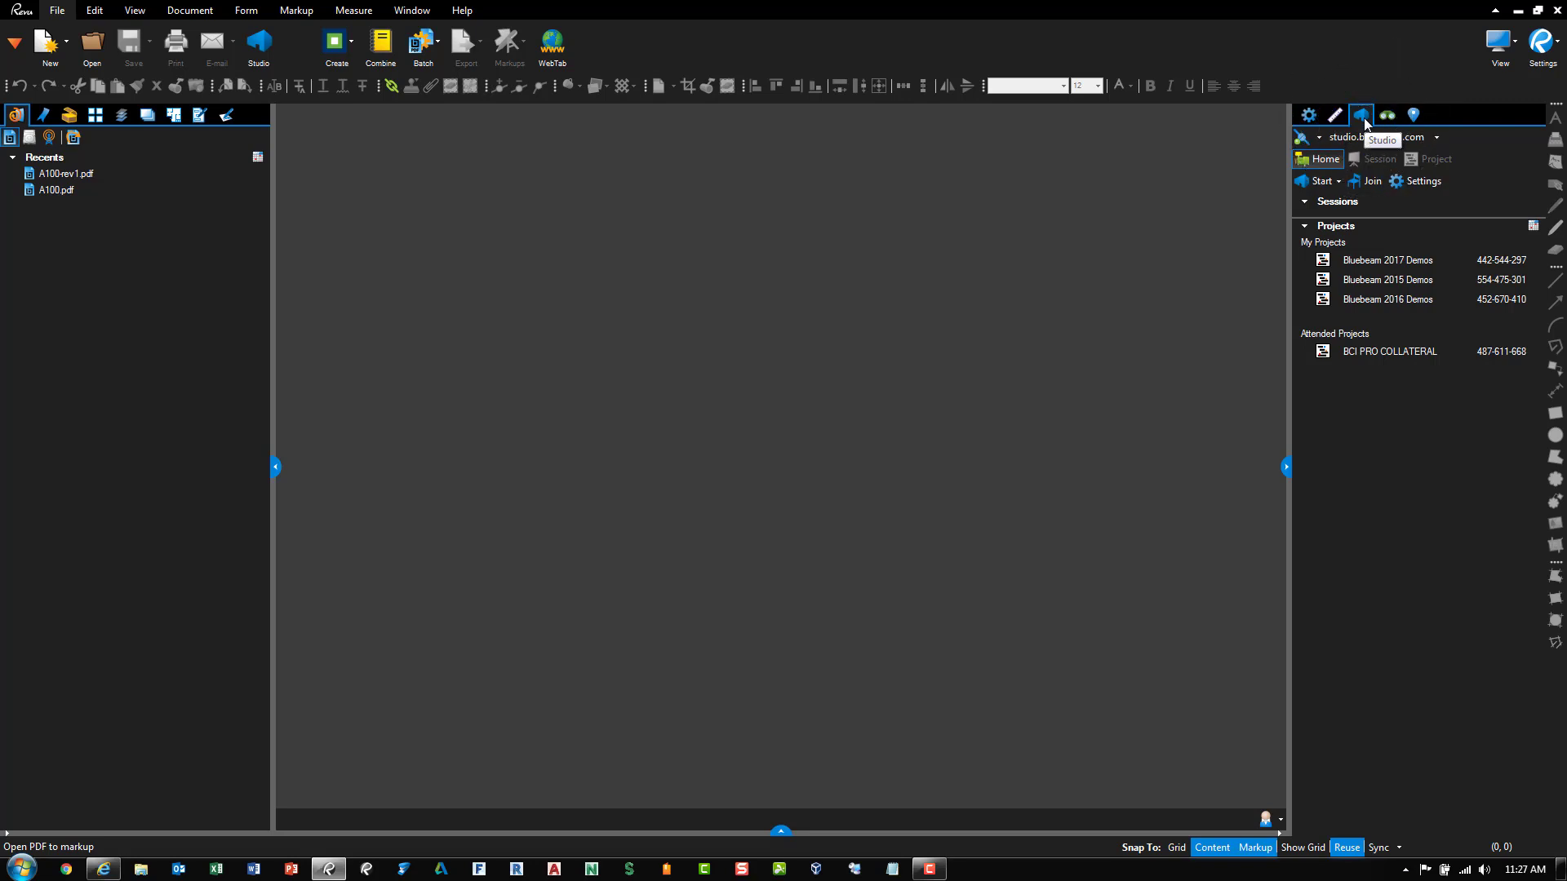
Reposition the Studio panel and create the project 'Martial Arts School Renovation'
left_click_drag(1365, 122, 1442, 480)
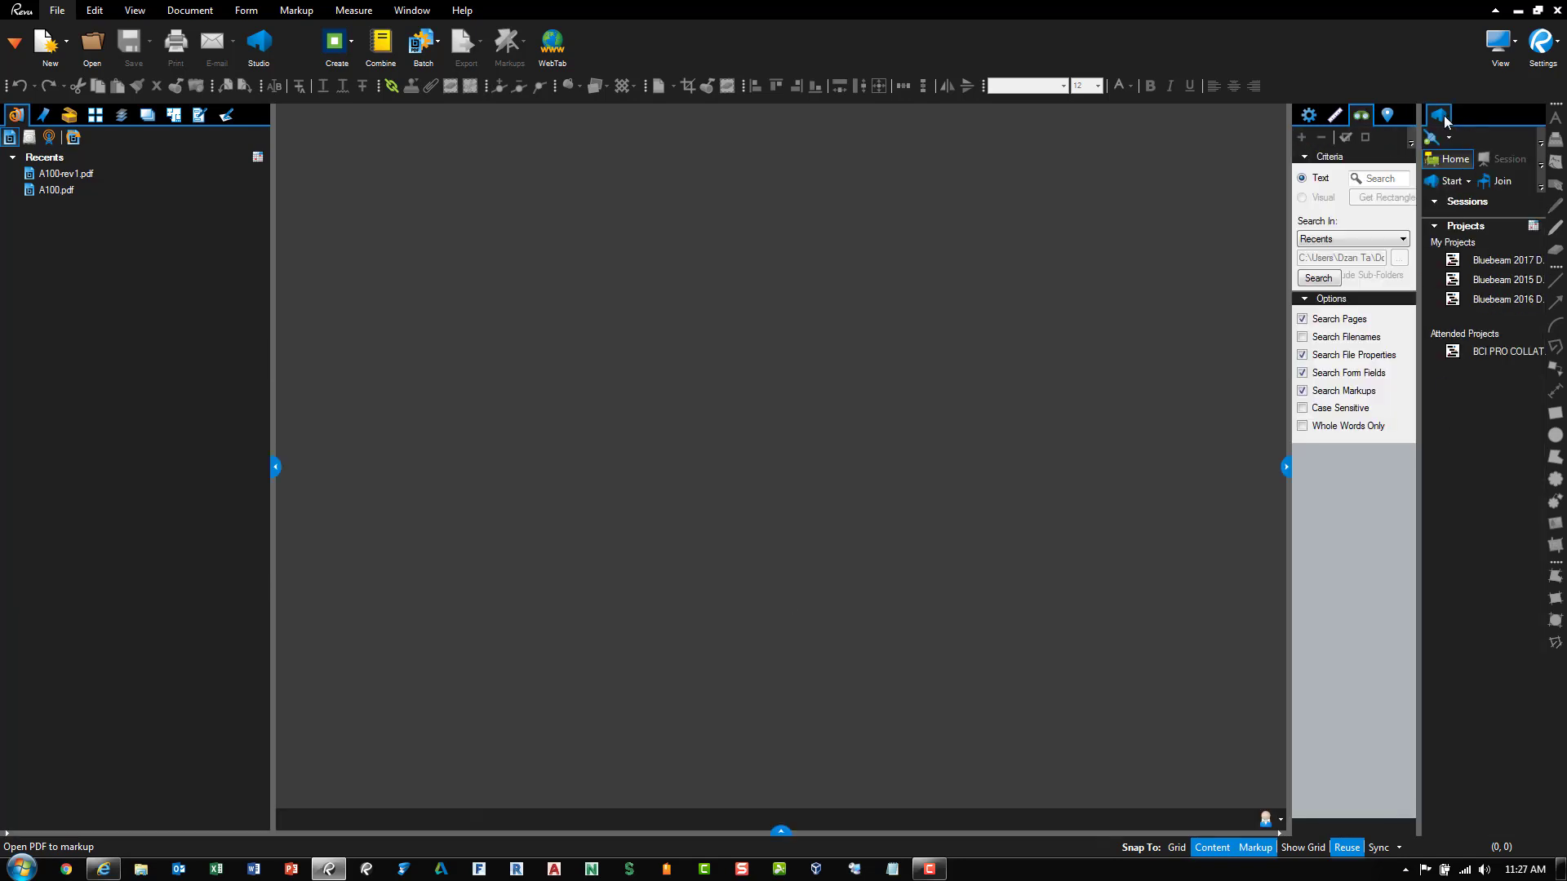
left_click_drag(1442, 119, 1354, 123)
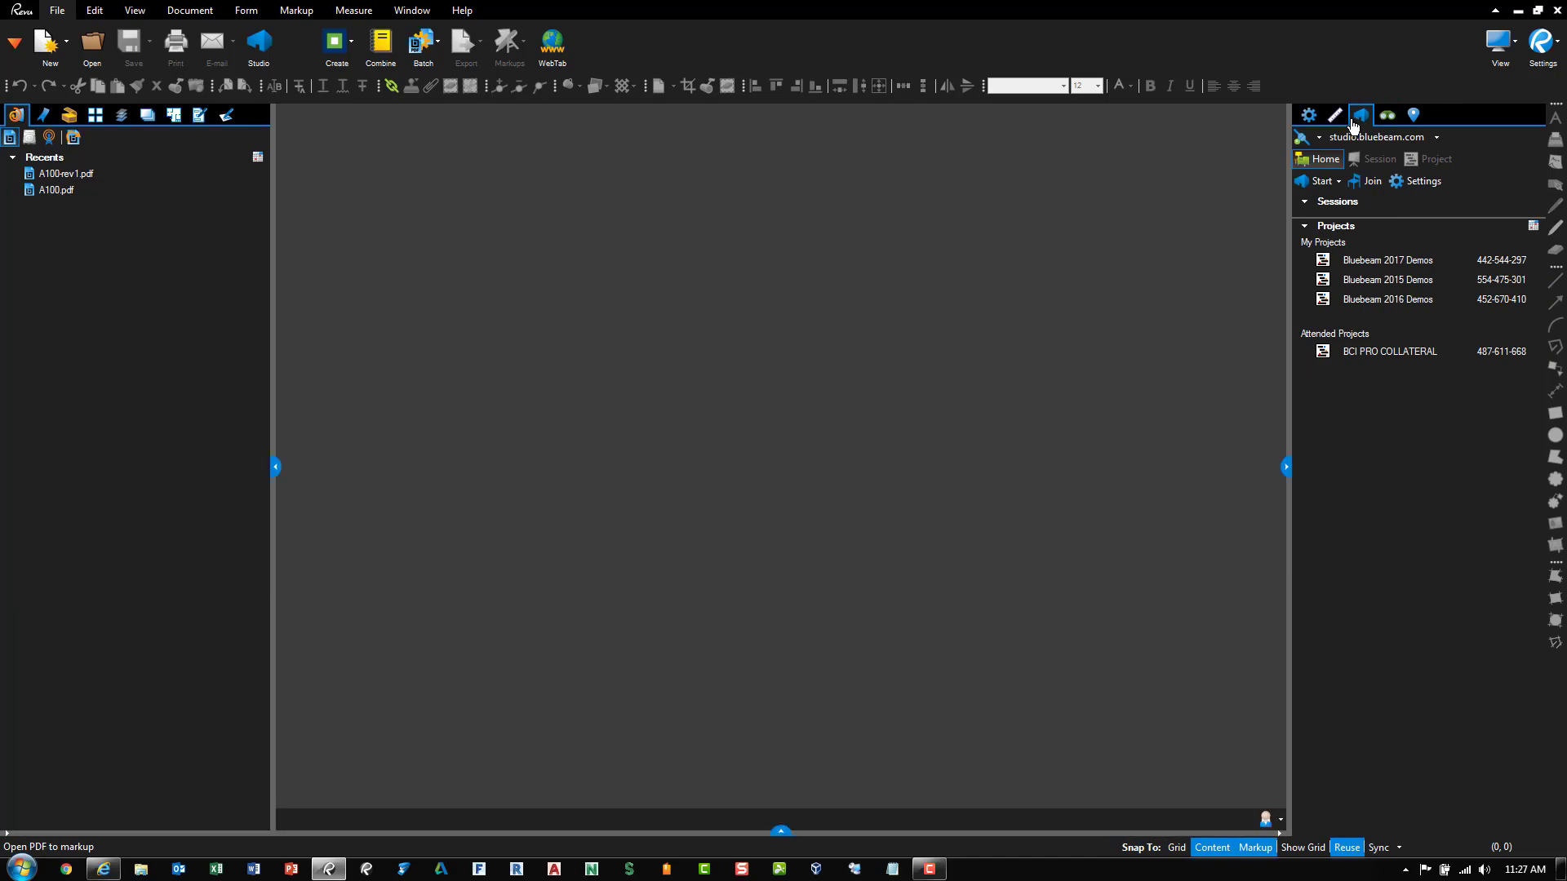
left_click(1339, 183)
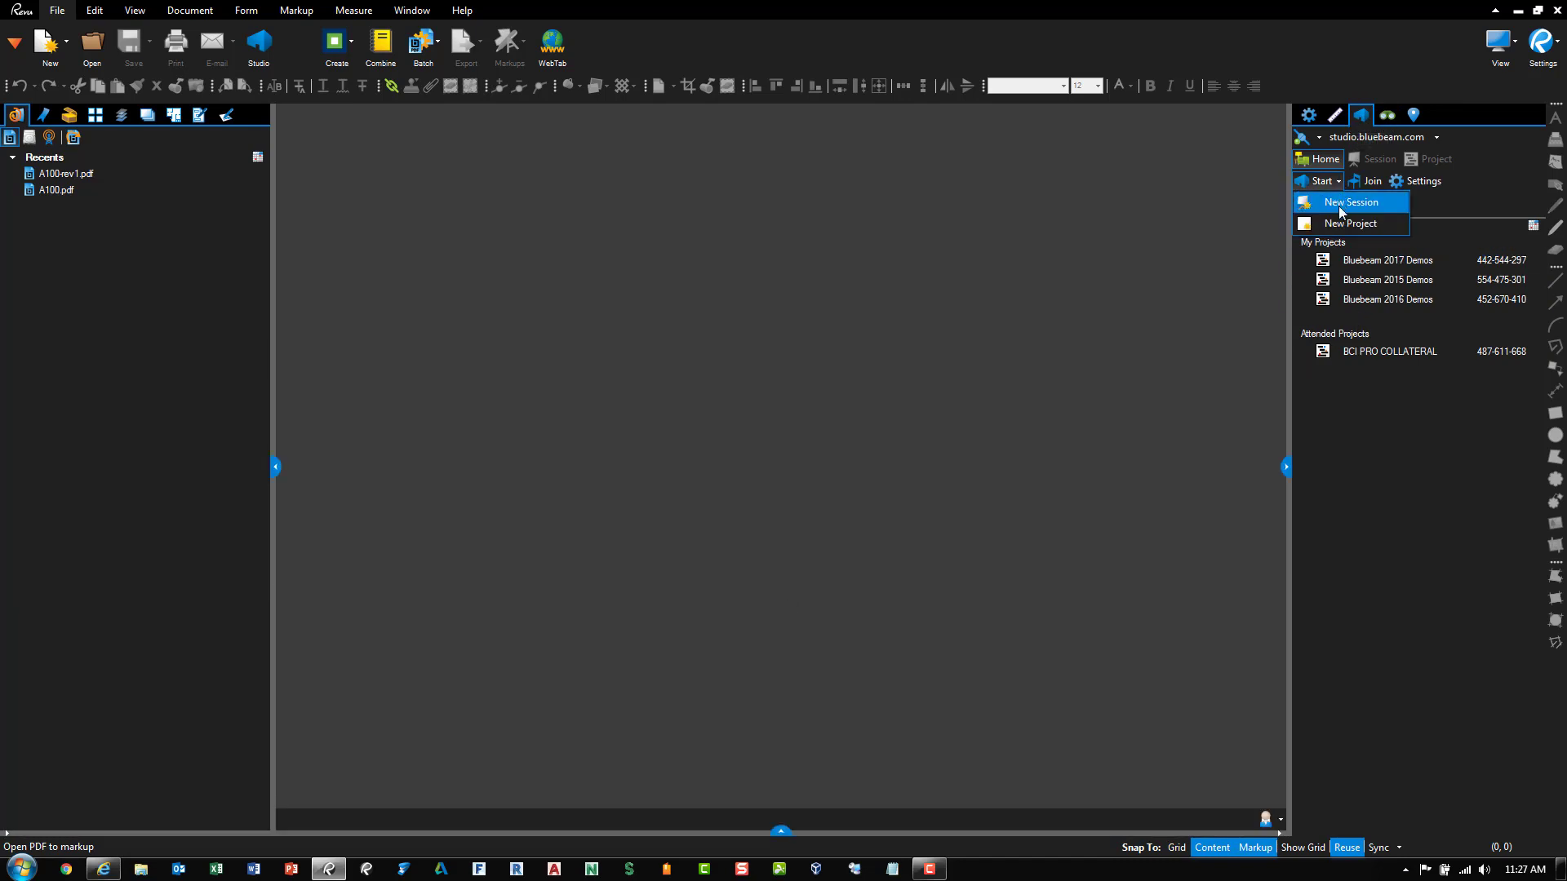
left_click(1343, 226)
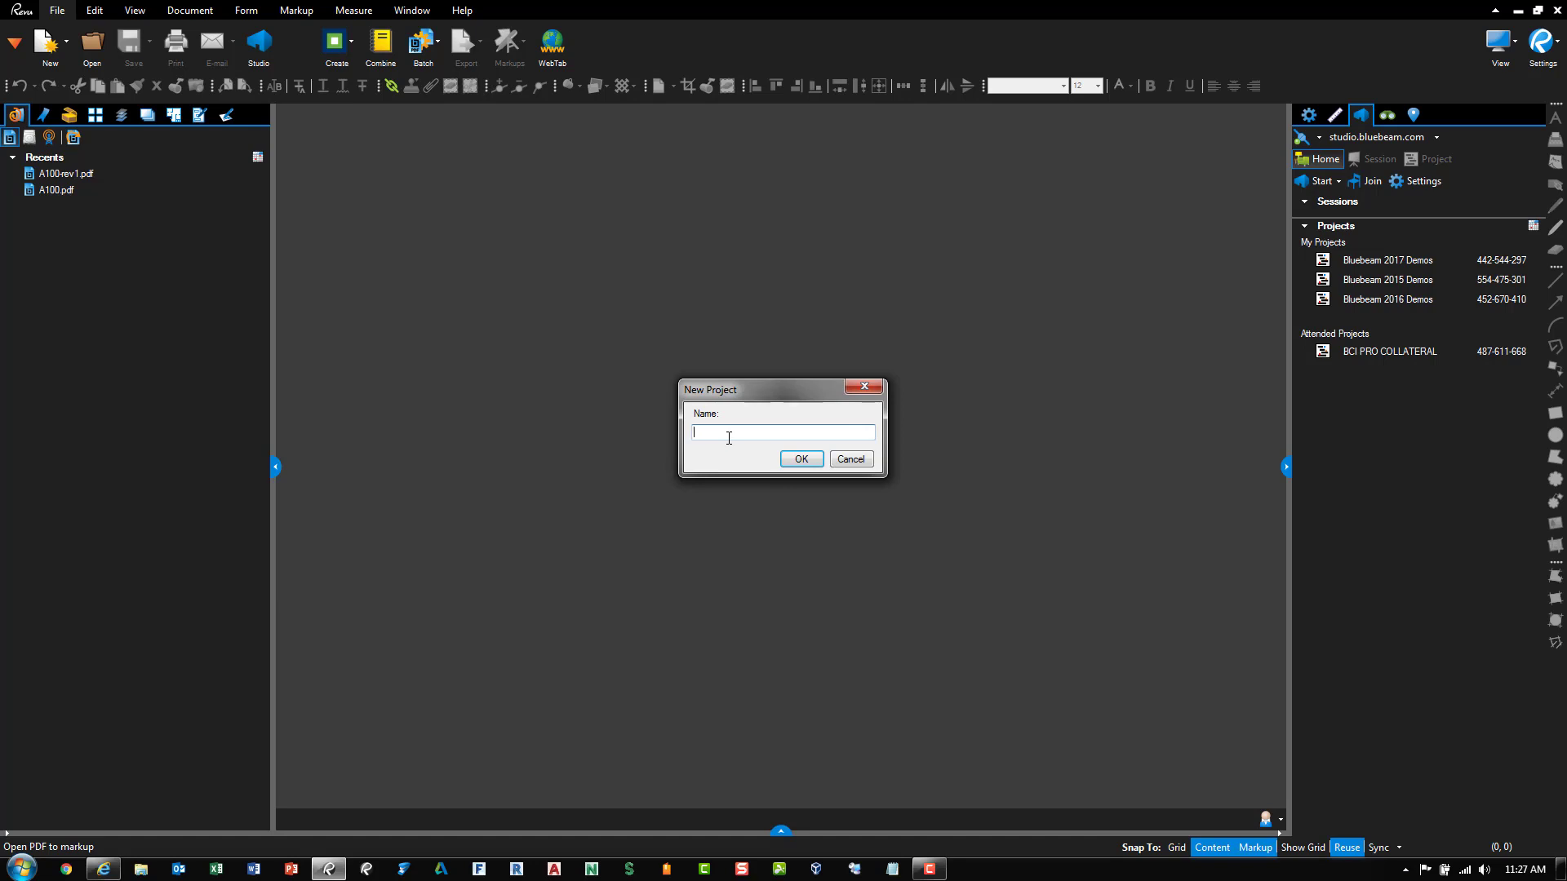
type("Martial Arts School Renovation")
left_click(801, 459)
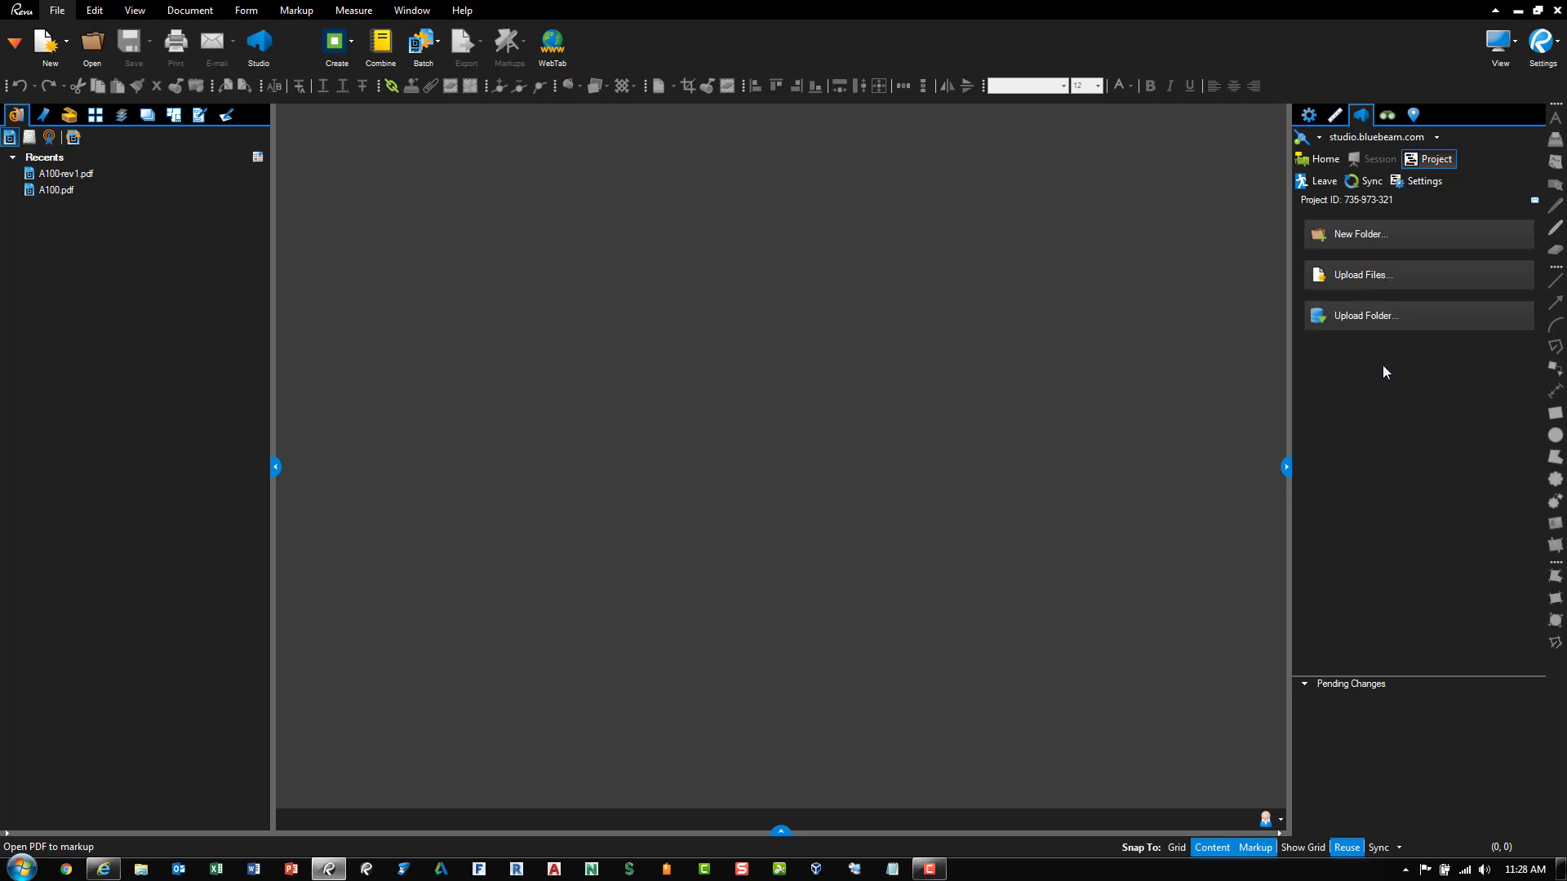
Upload the Sample Sets 30 folder from C:\Temp into the Studio Project
left_click(1368, 316)
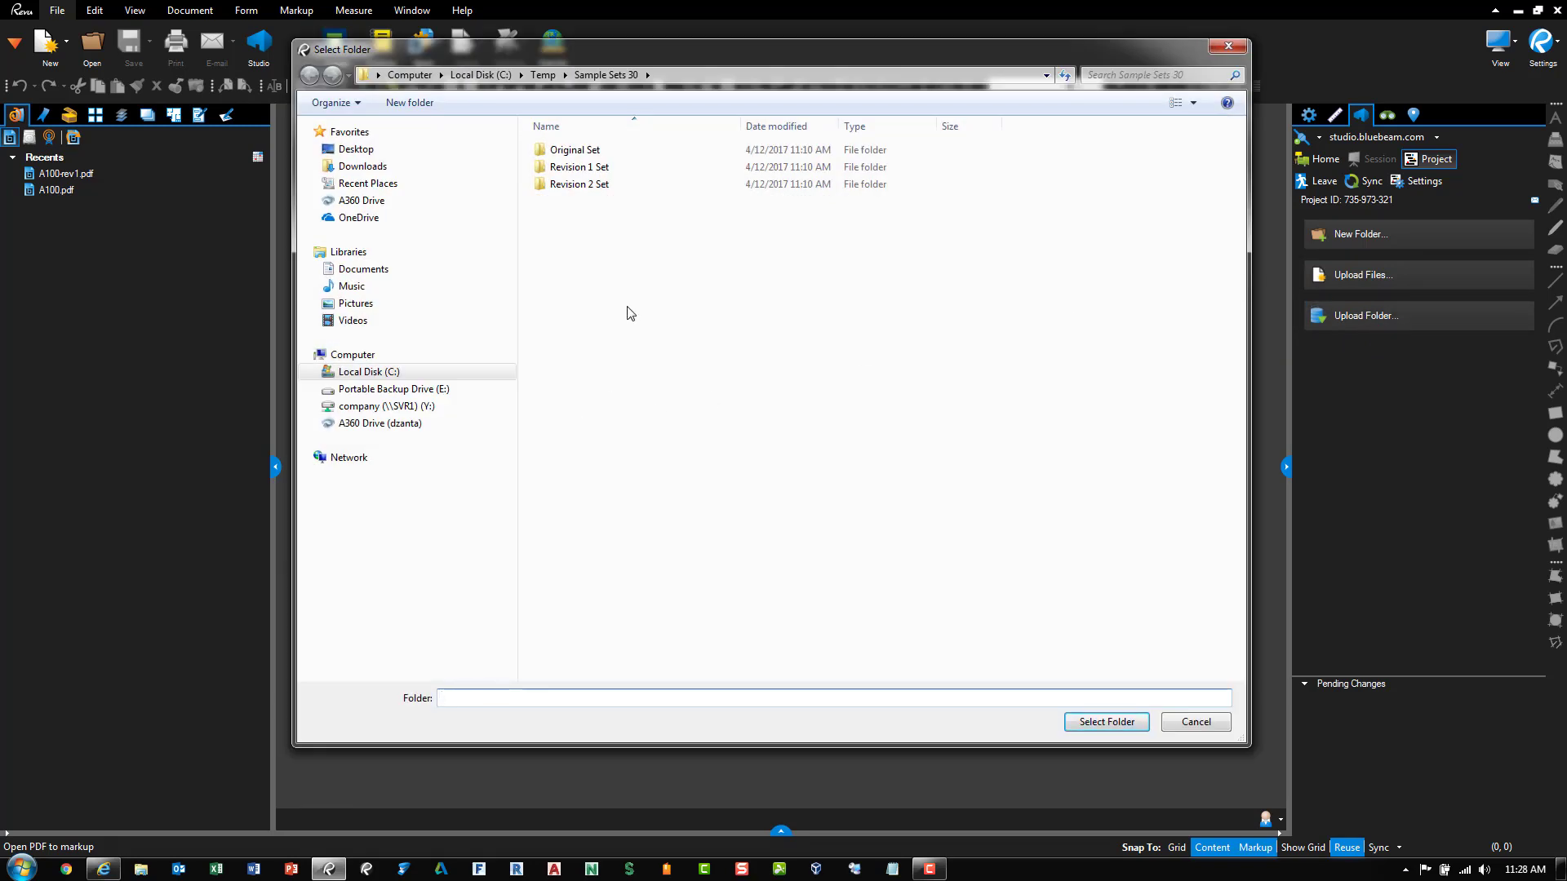
left_click(544, 75)
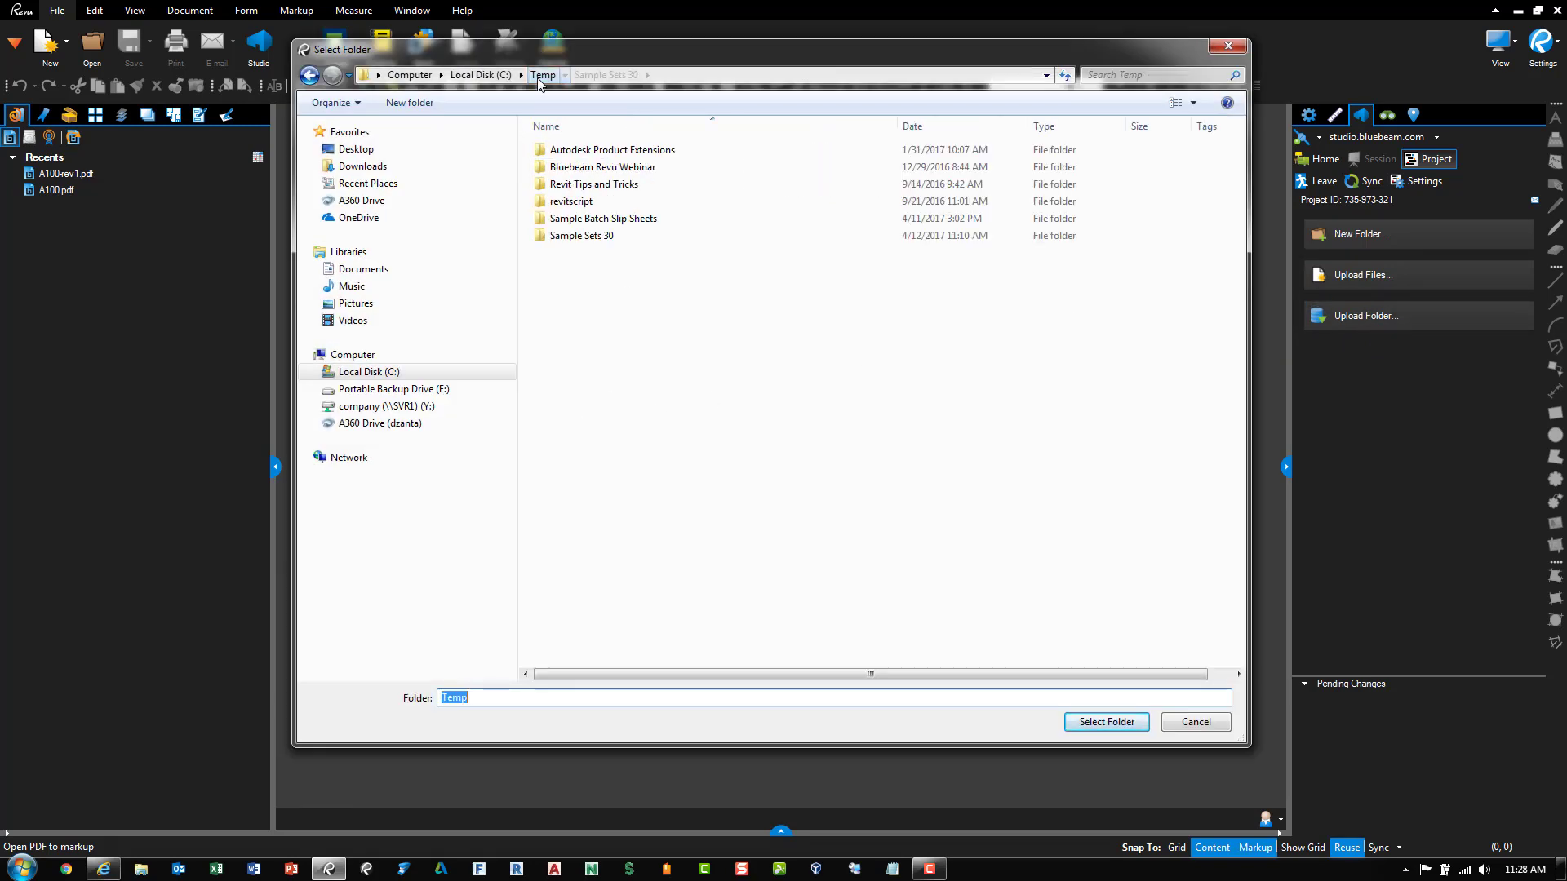
left_click(564, 236)
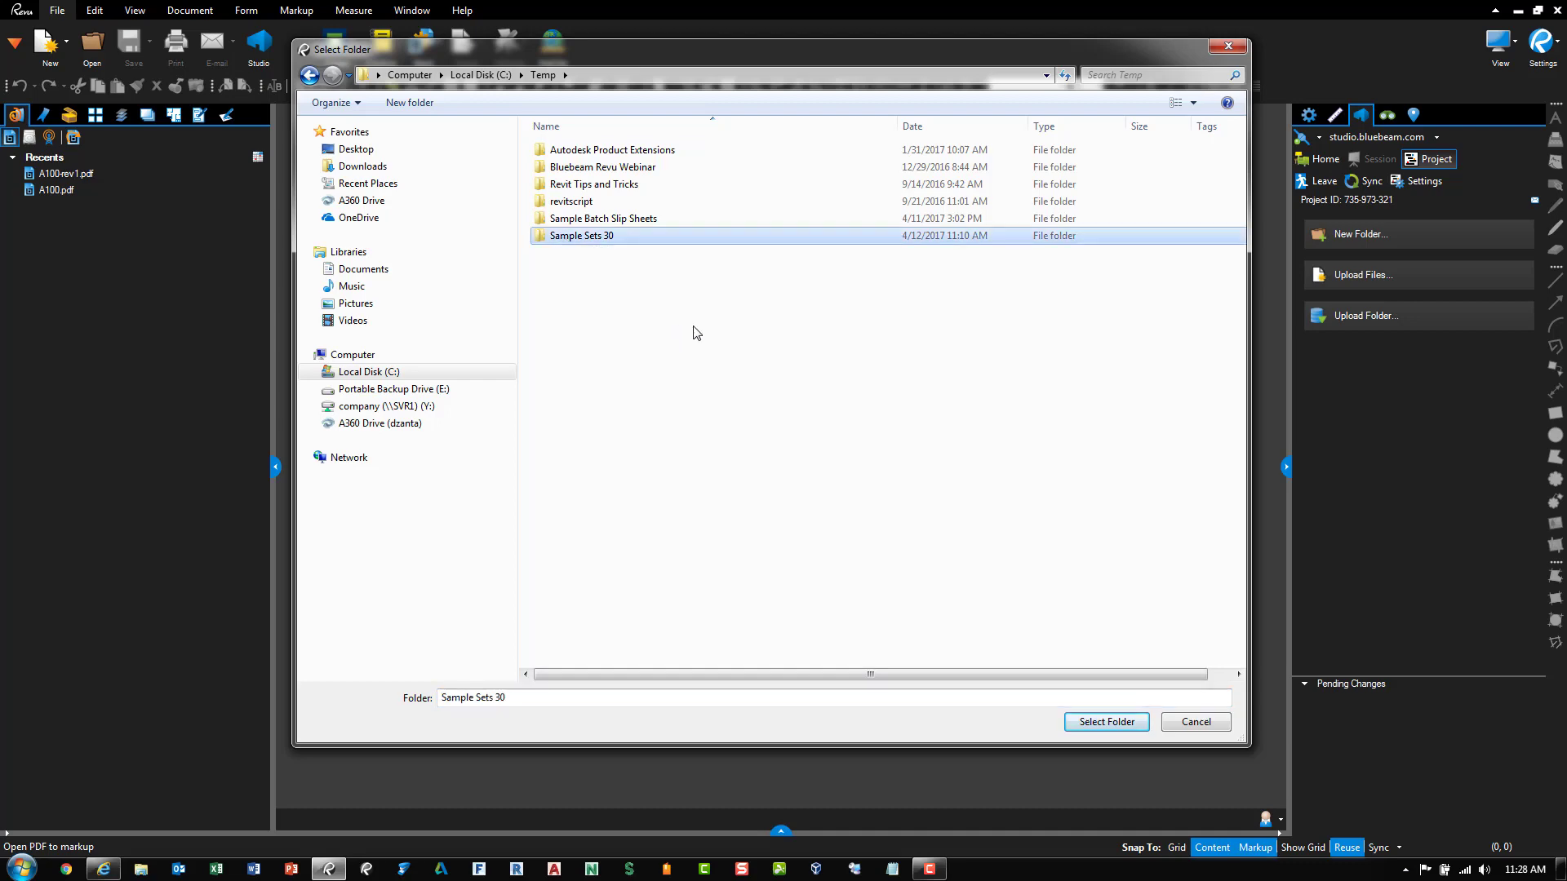
left_click(1098, 723)
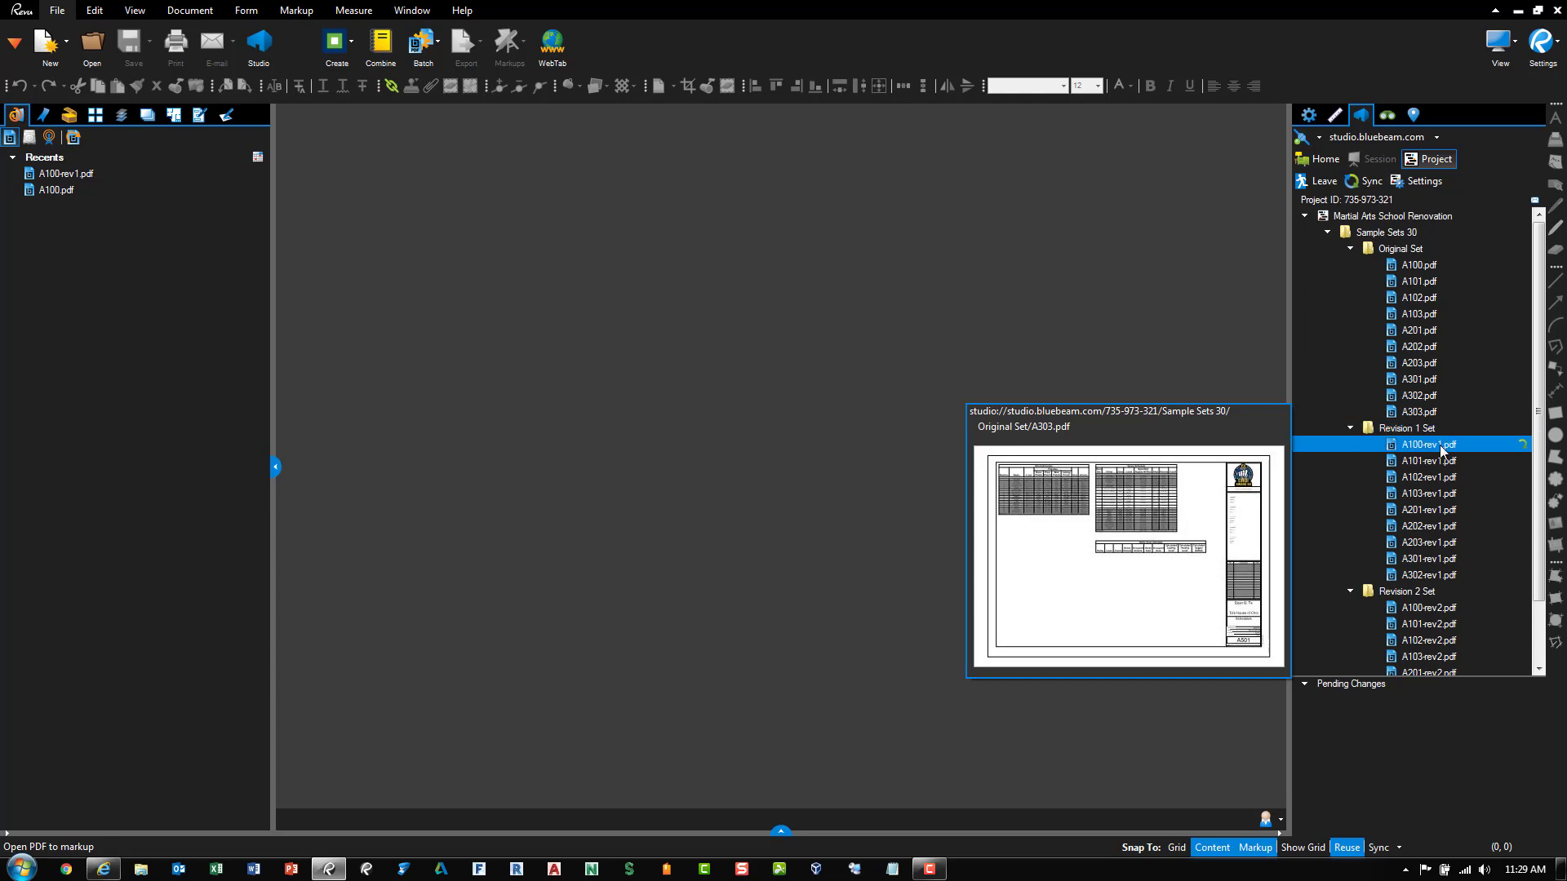
Check out the original A100.pdf and open it in the main view
scroll(1437, 576, "down", 2)
left_click(1436, 575)
left_click(1436, 522)
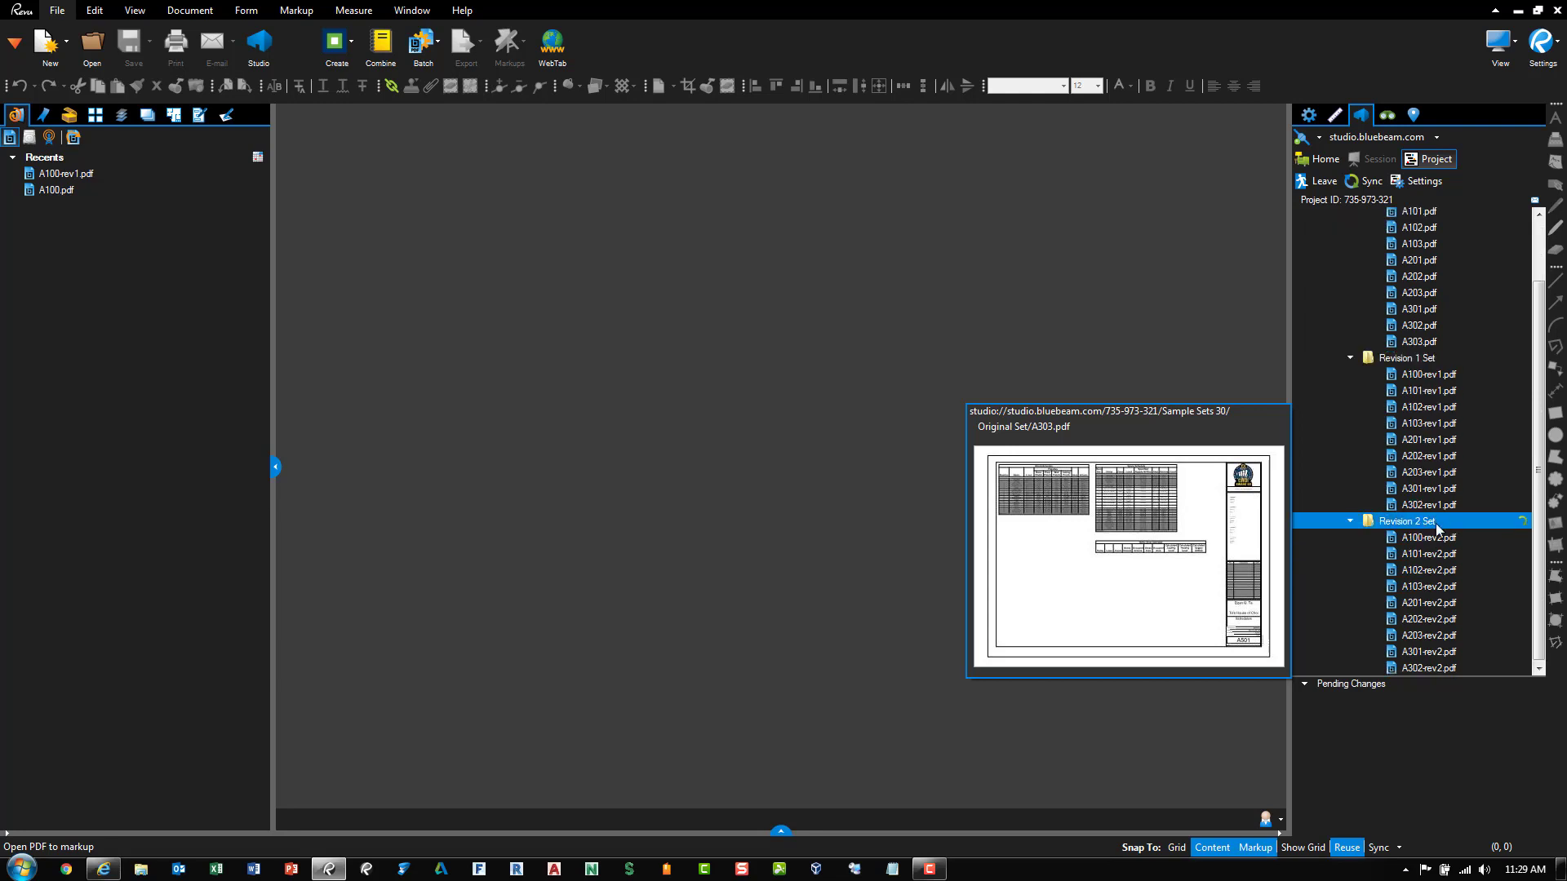
scroll(1436, 526, "up", 2)
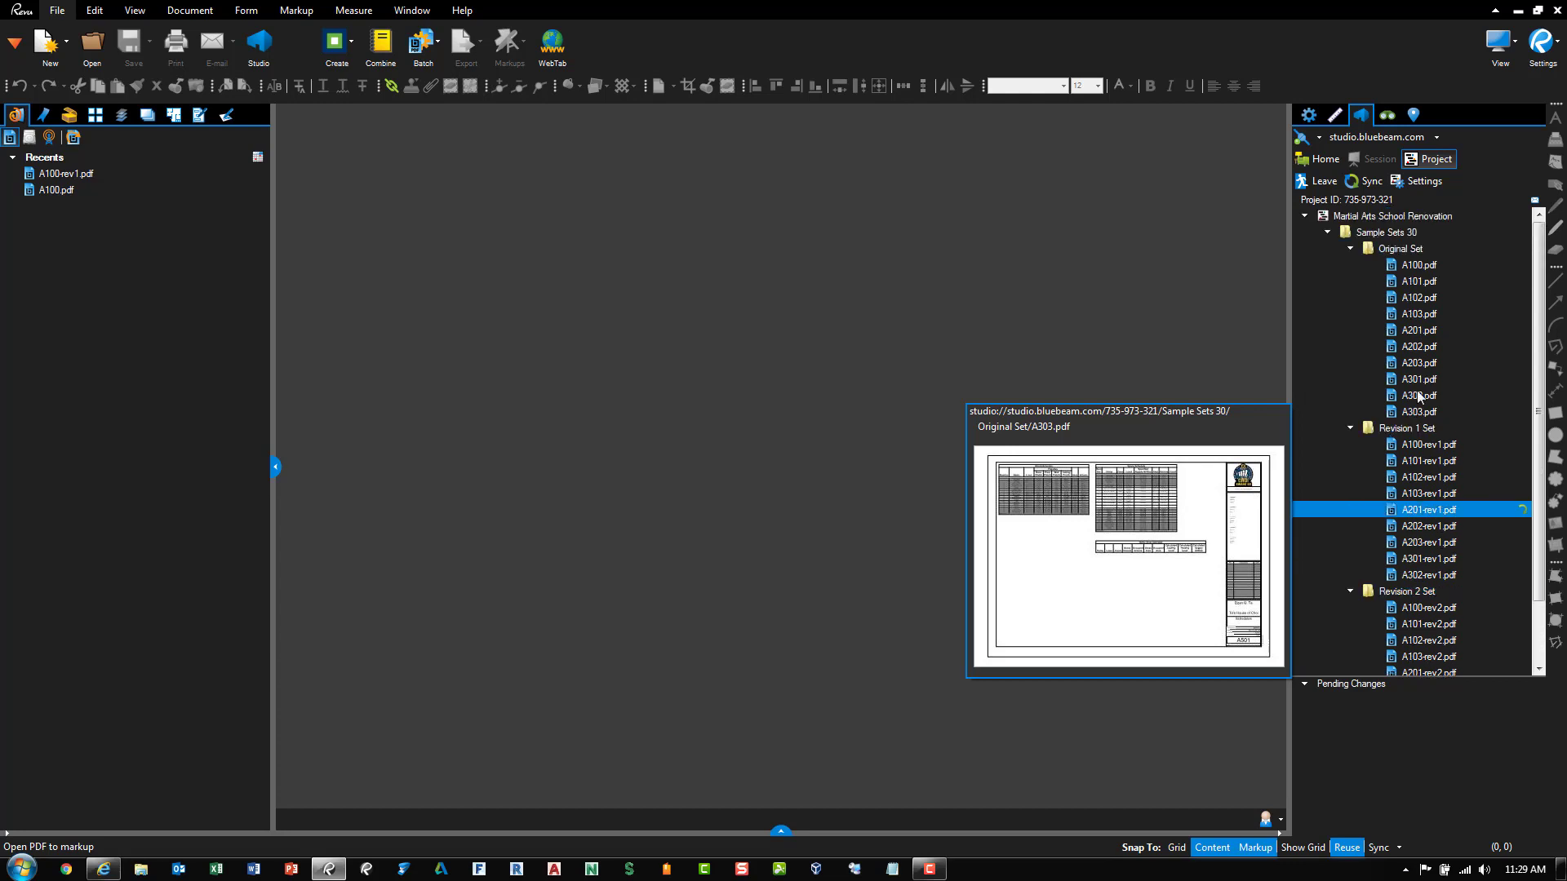
right_click(1420, 268)
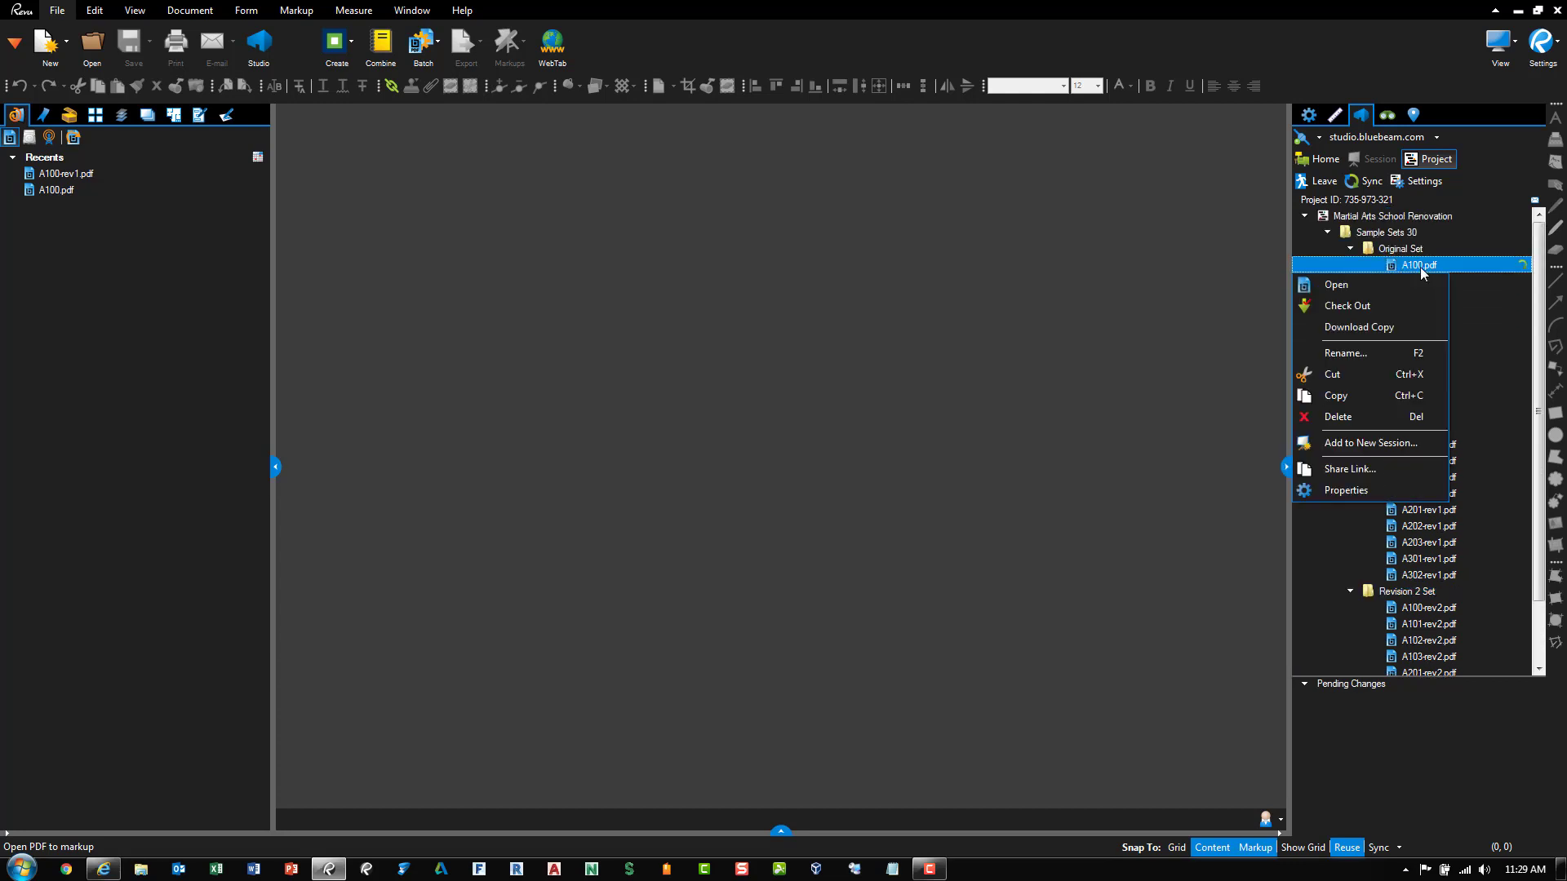
left_click(1392, 305)
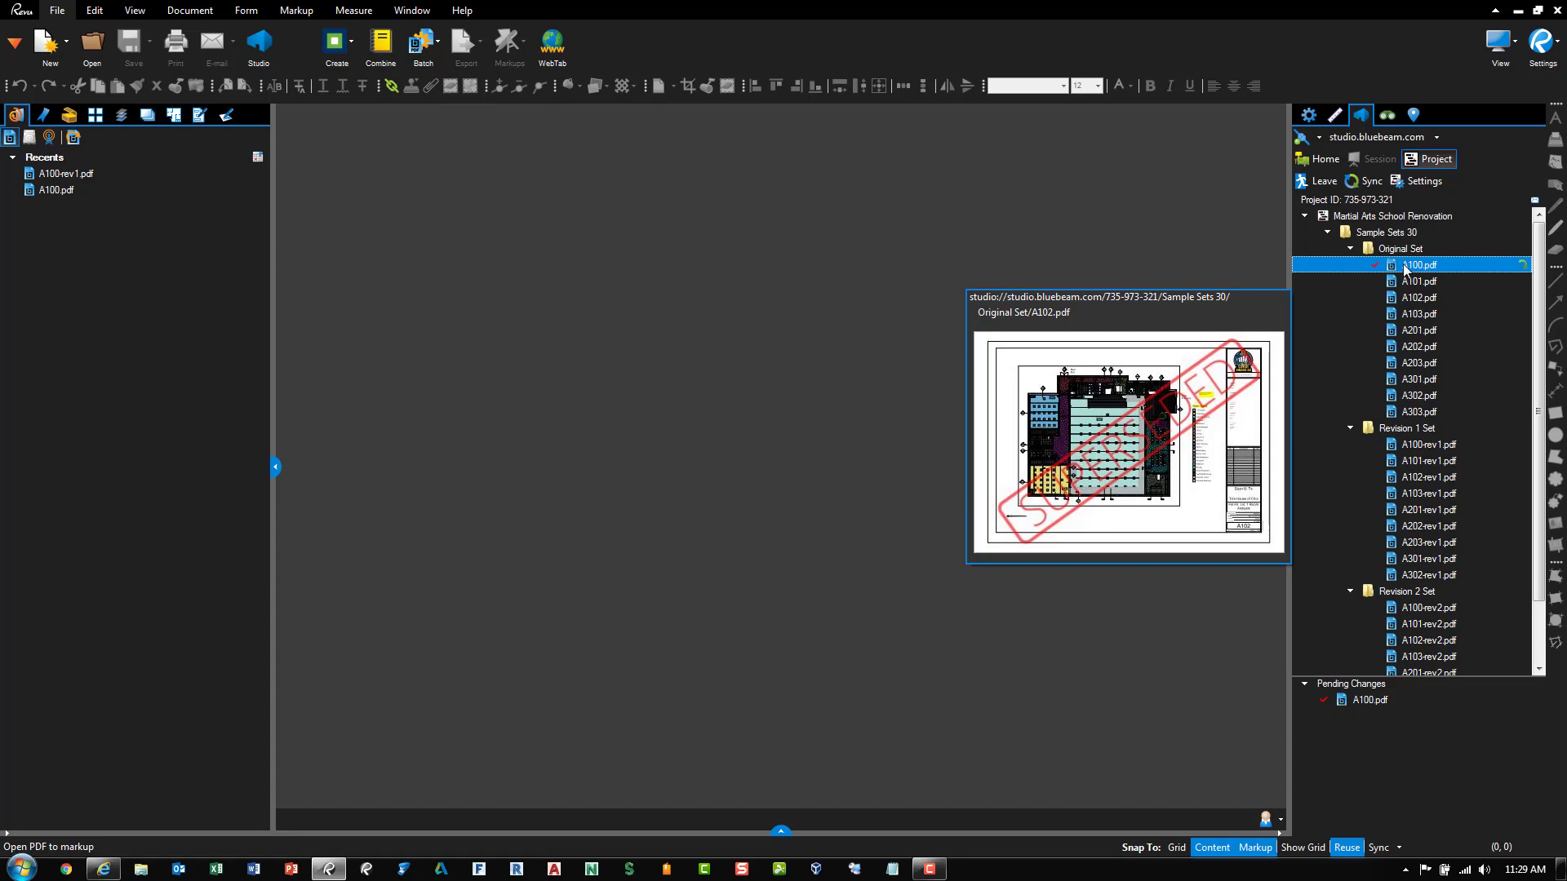
double_click(1405, 267)
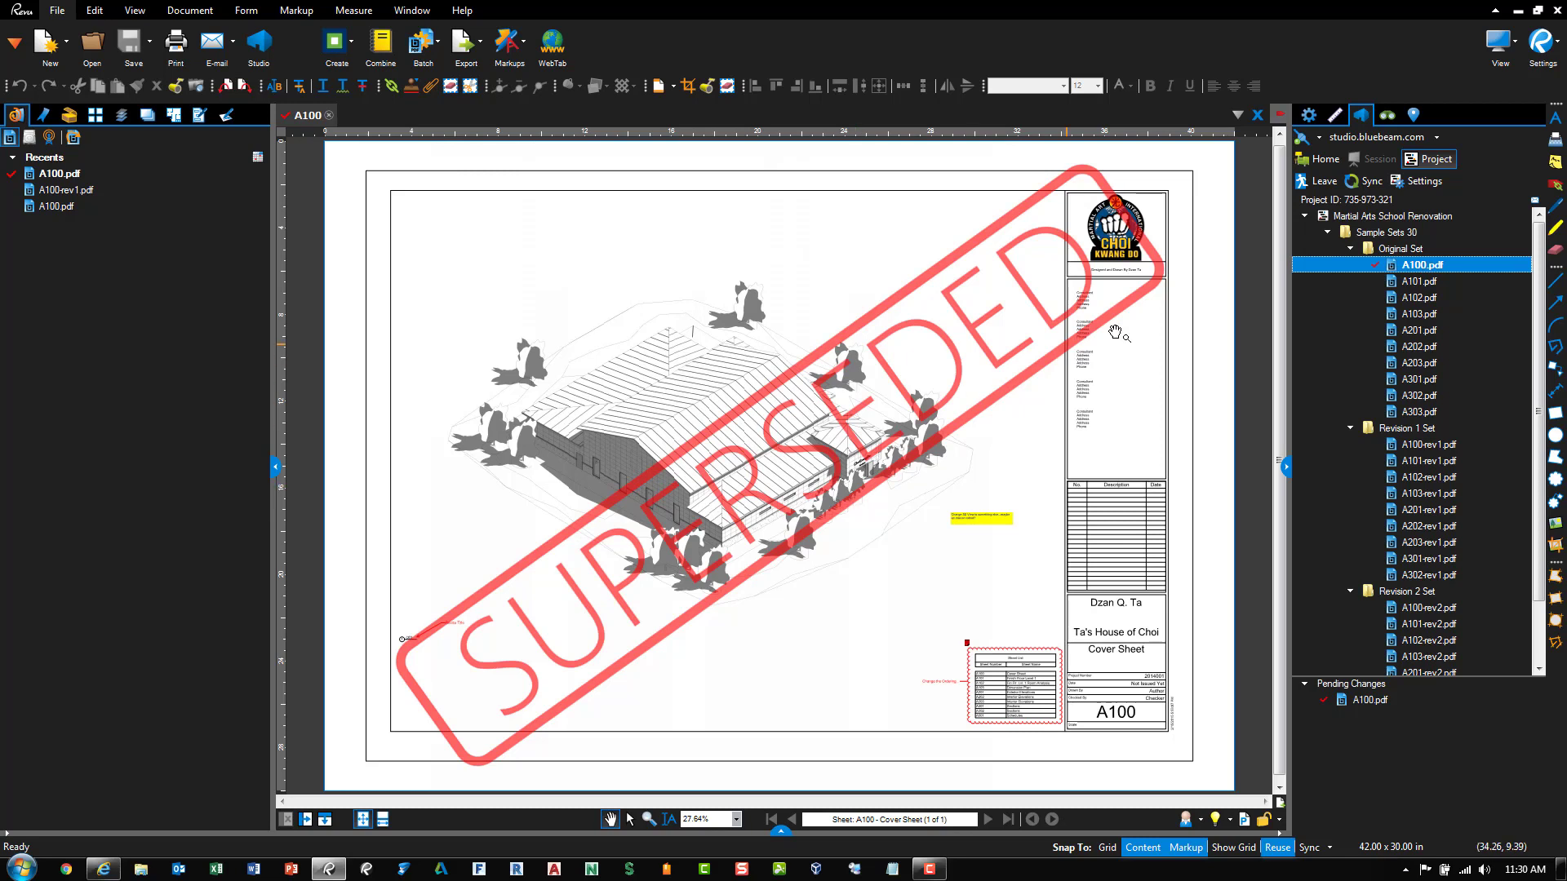
Close the A100.pdf tab and check the file back in, leaving Pending Changes empty
double_click(1438, 462)
left_click(1439, 447)
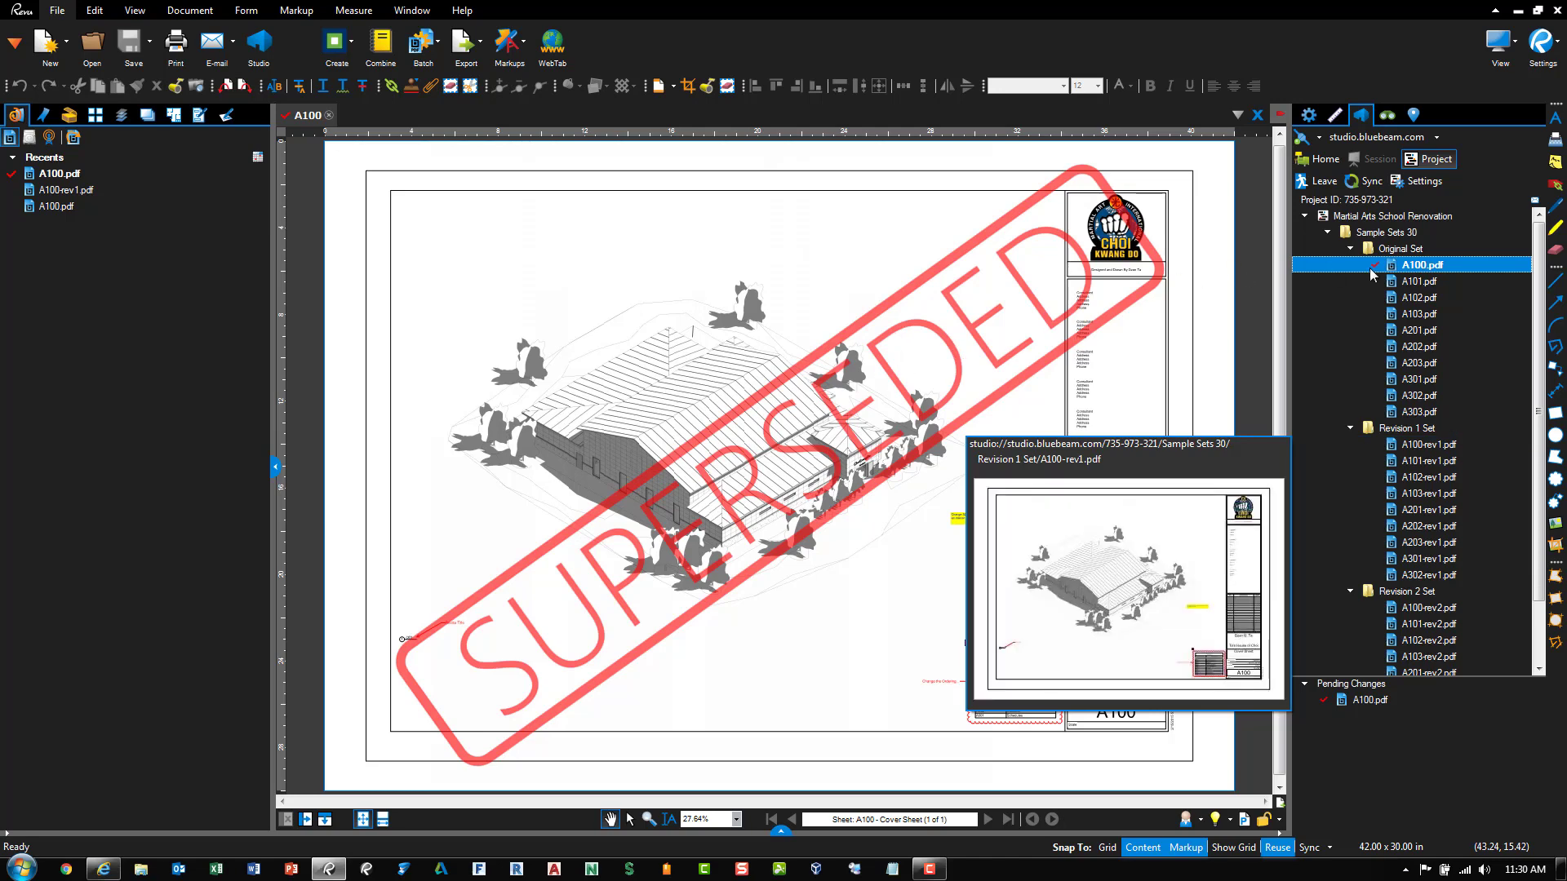
left_click(329, 115)
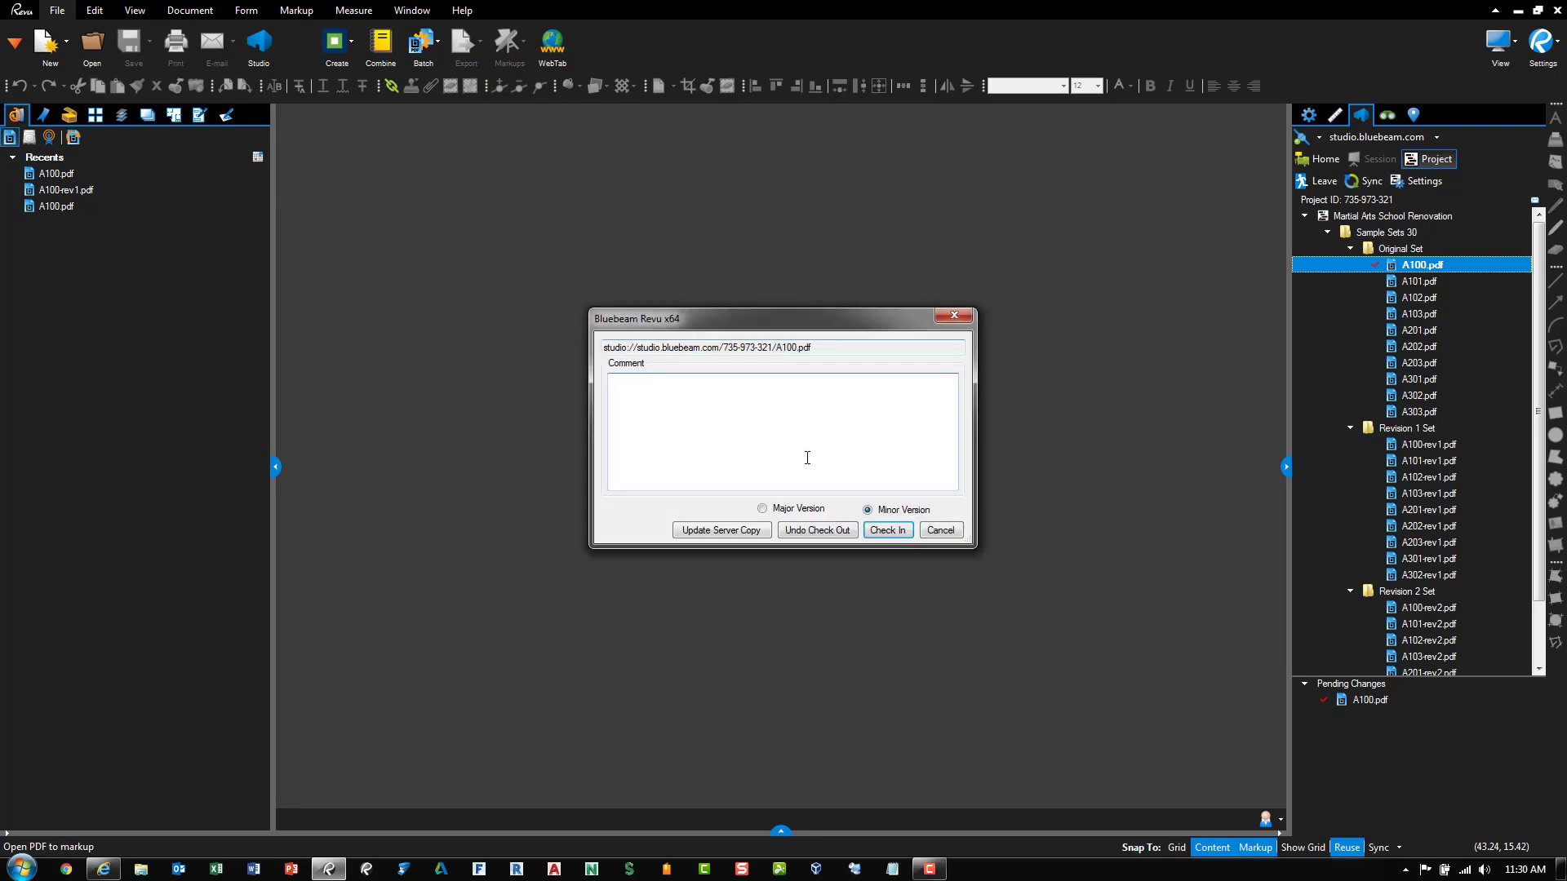
left_click(887, 531)
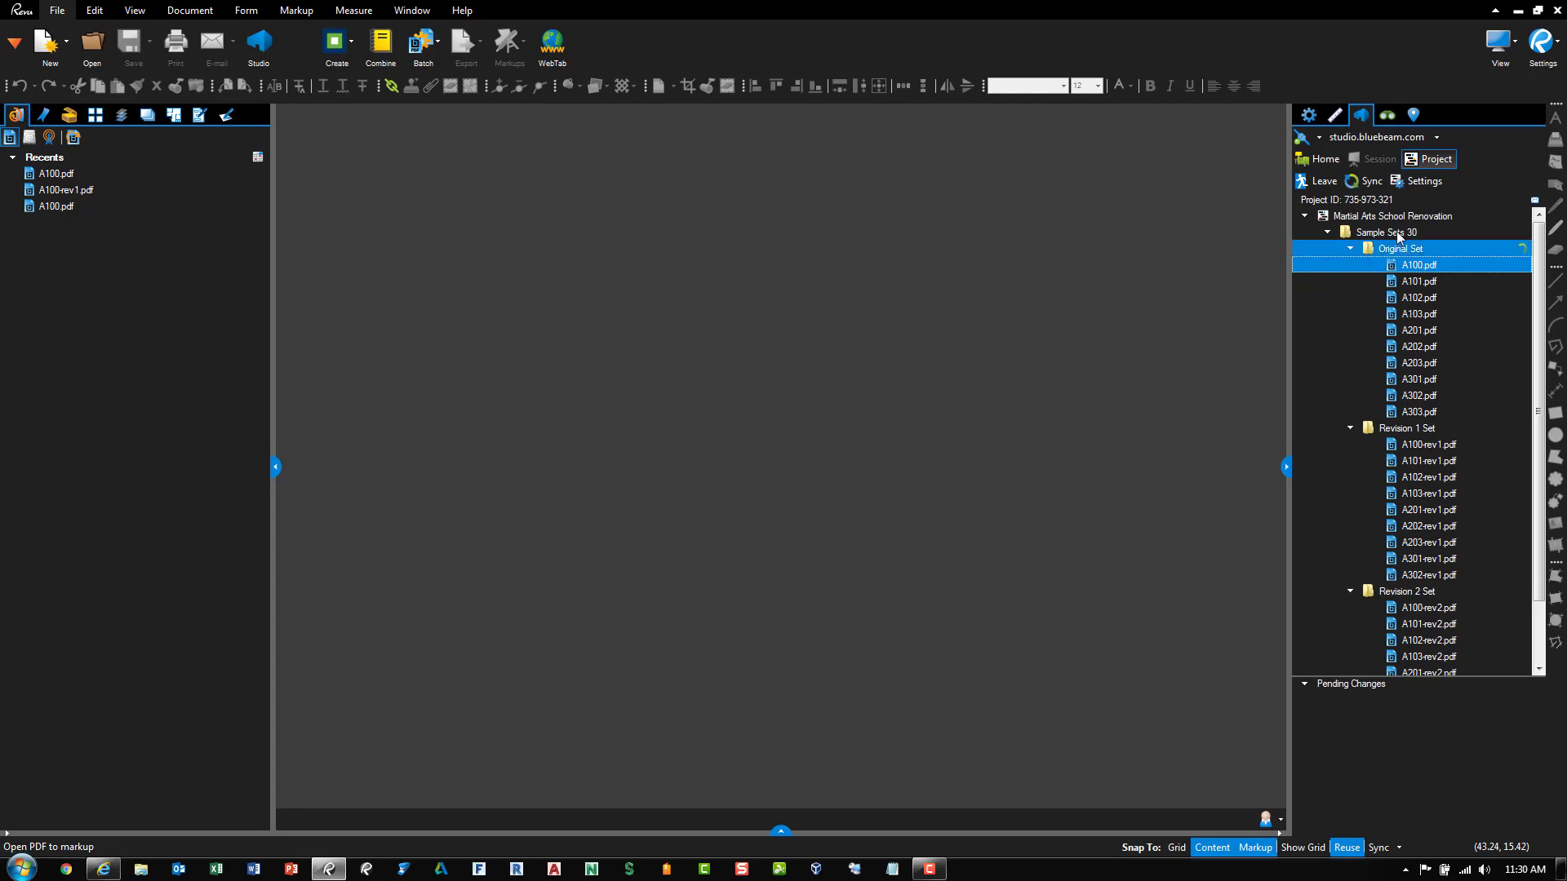
Fold up the Original Set, Revision 1 Set and Revision 2 Set folders under Sample Sets 30
left_click(1349, 248)
left_click(1349, 265)
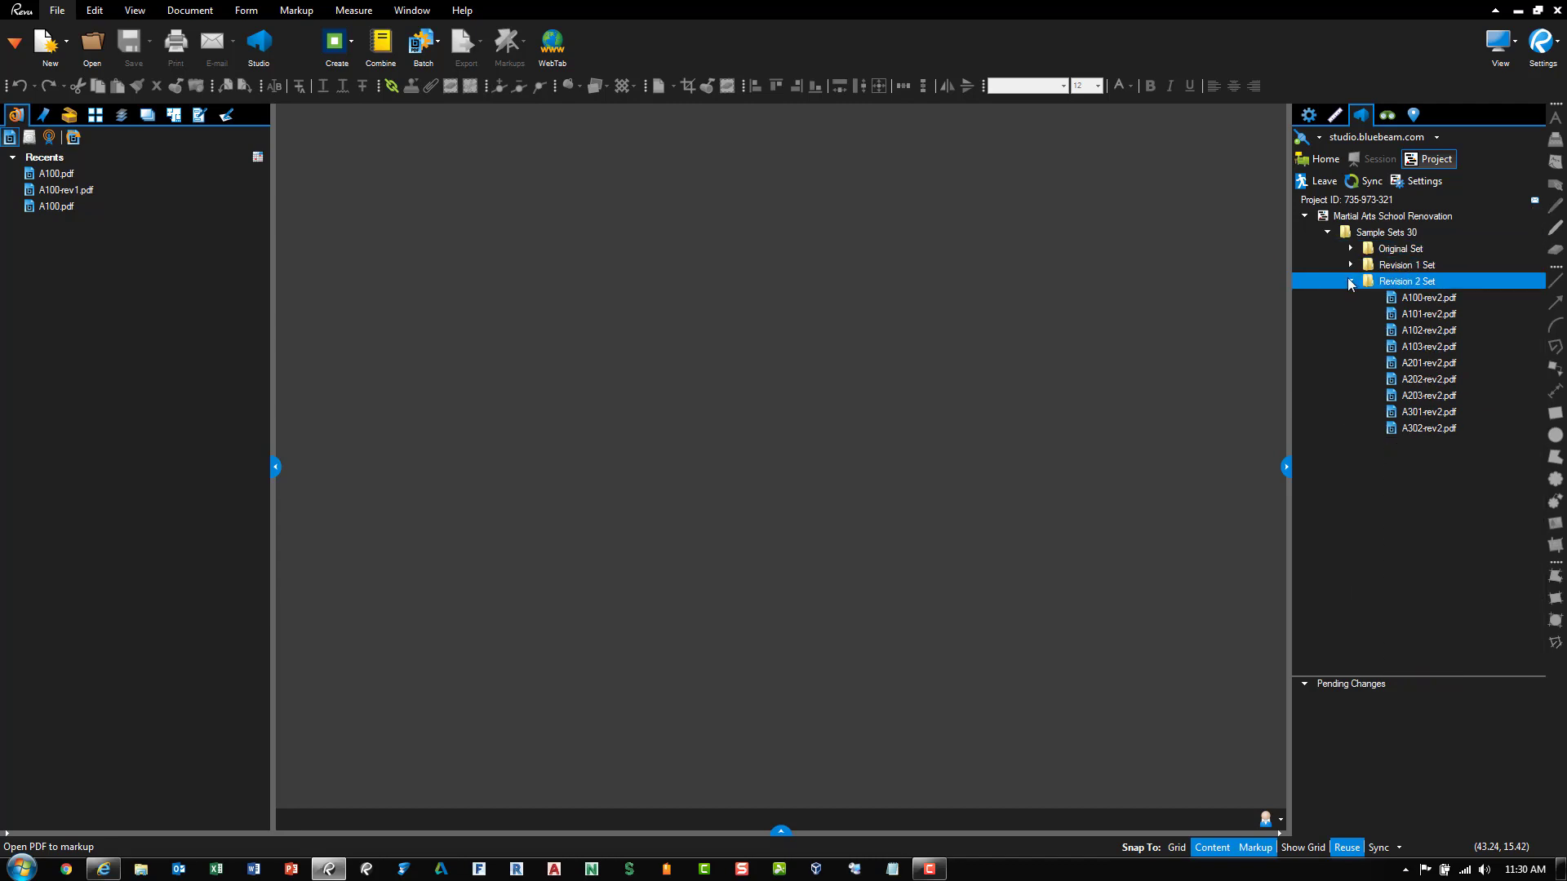
left_click(1350, 280)
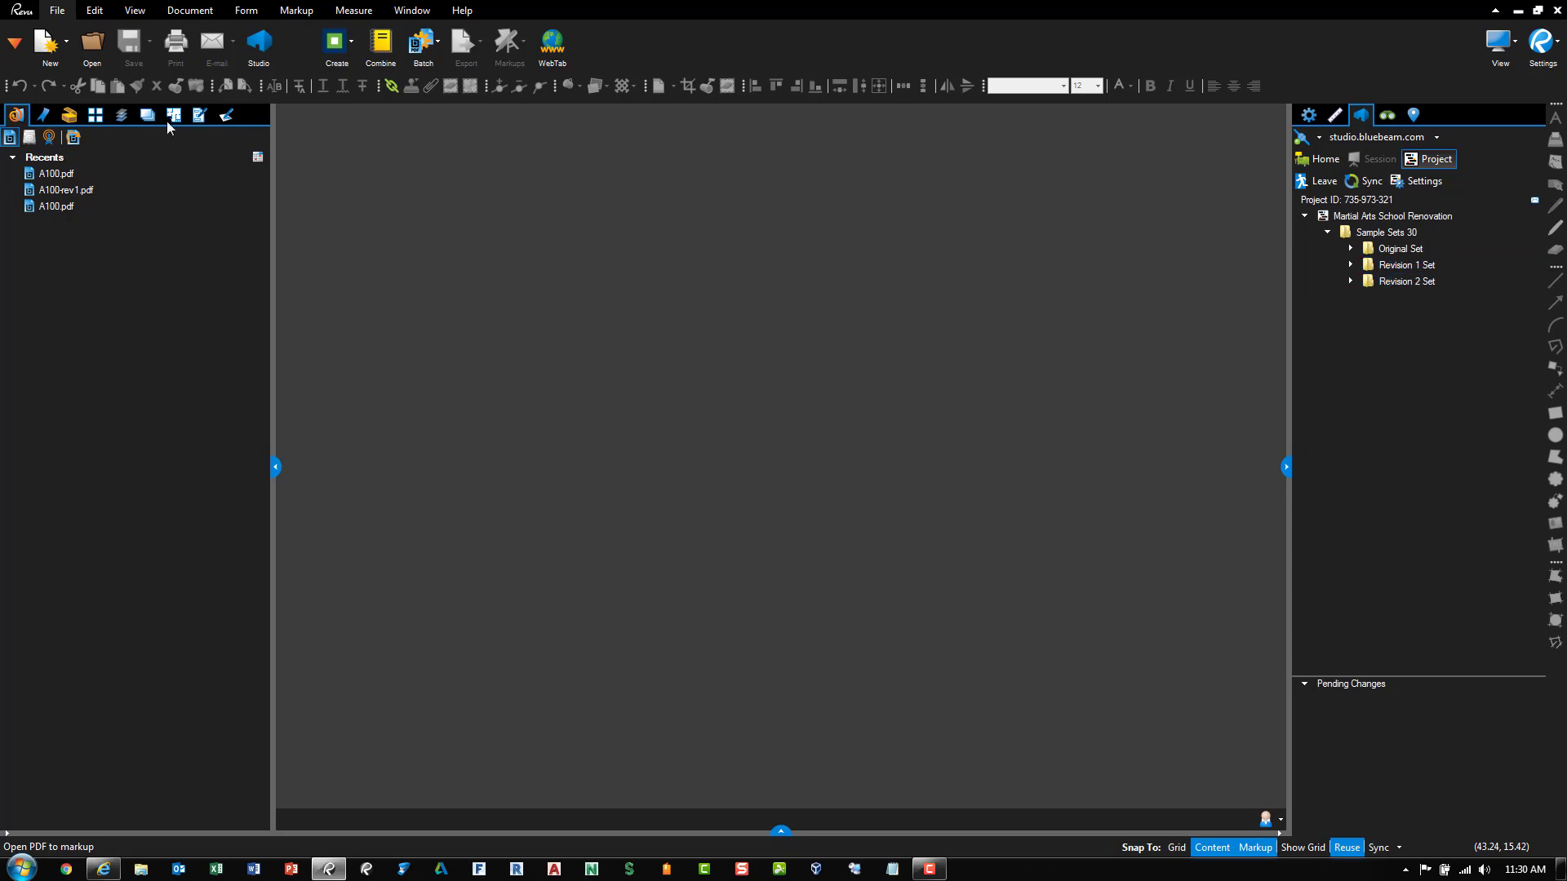
Open the Sets panel and create an empty New Set.bex, dismissing the info message
left_click(13, 49)
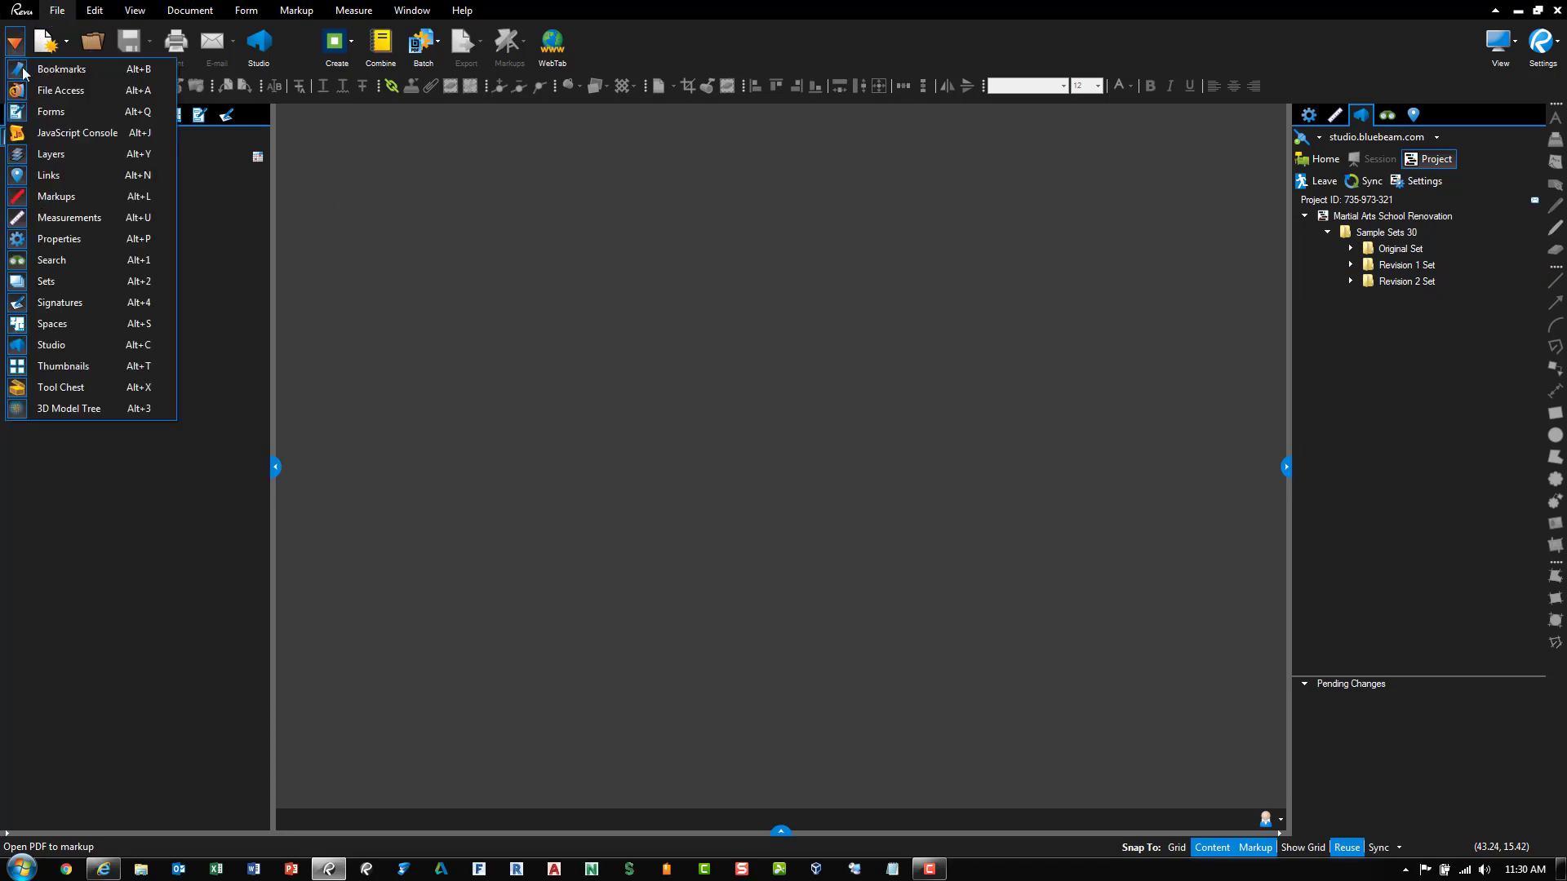
left_click(80, 281)
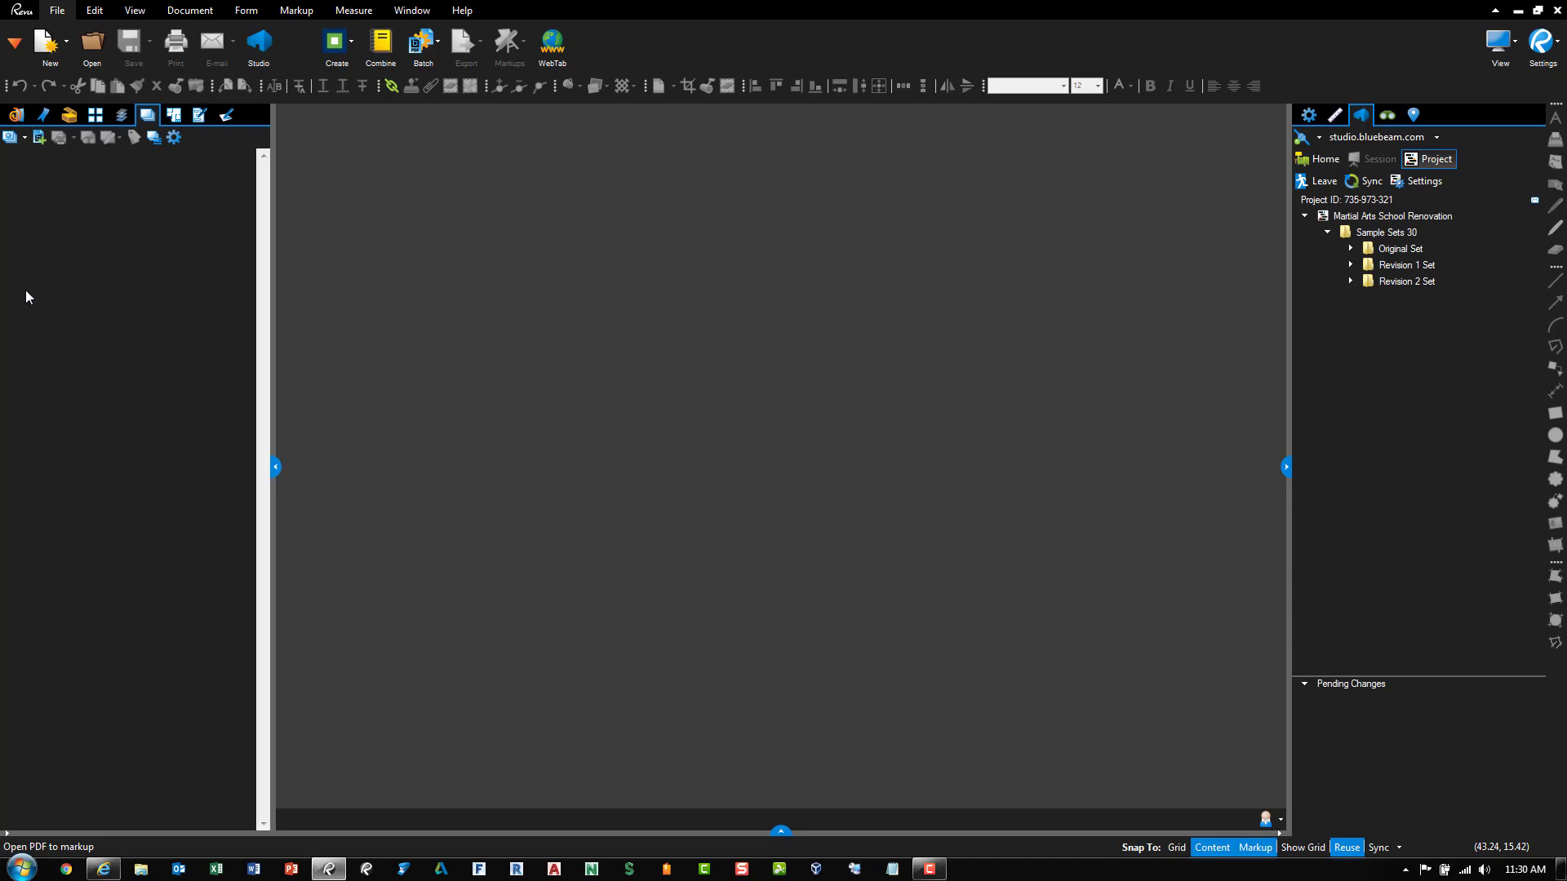
left_click(25, 137)
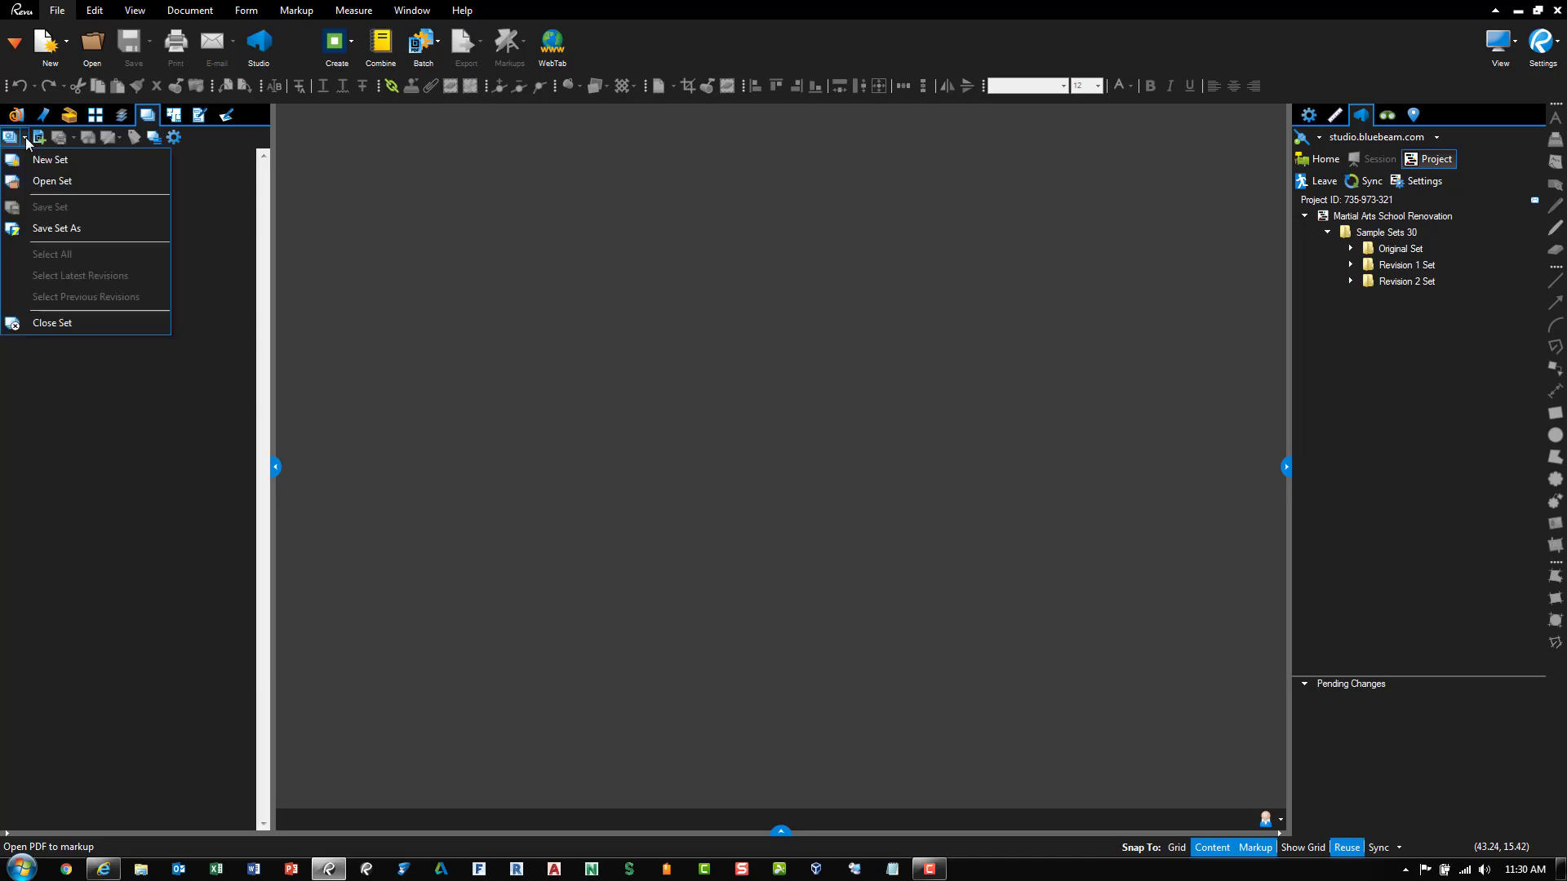
left_click(55, 167)
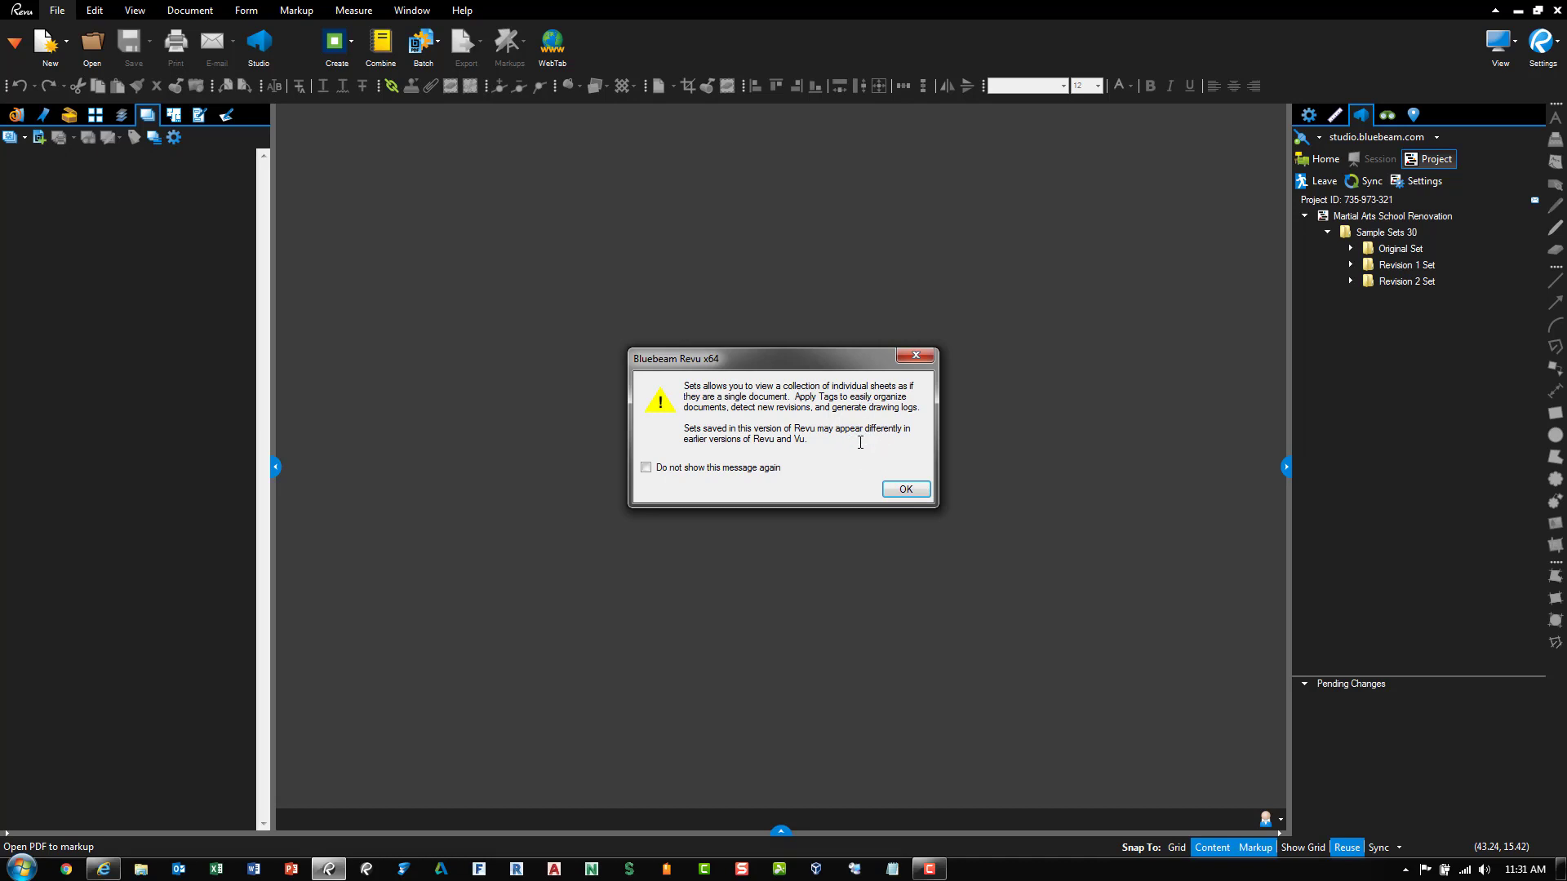
left_click(904, 490)
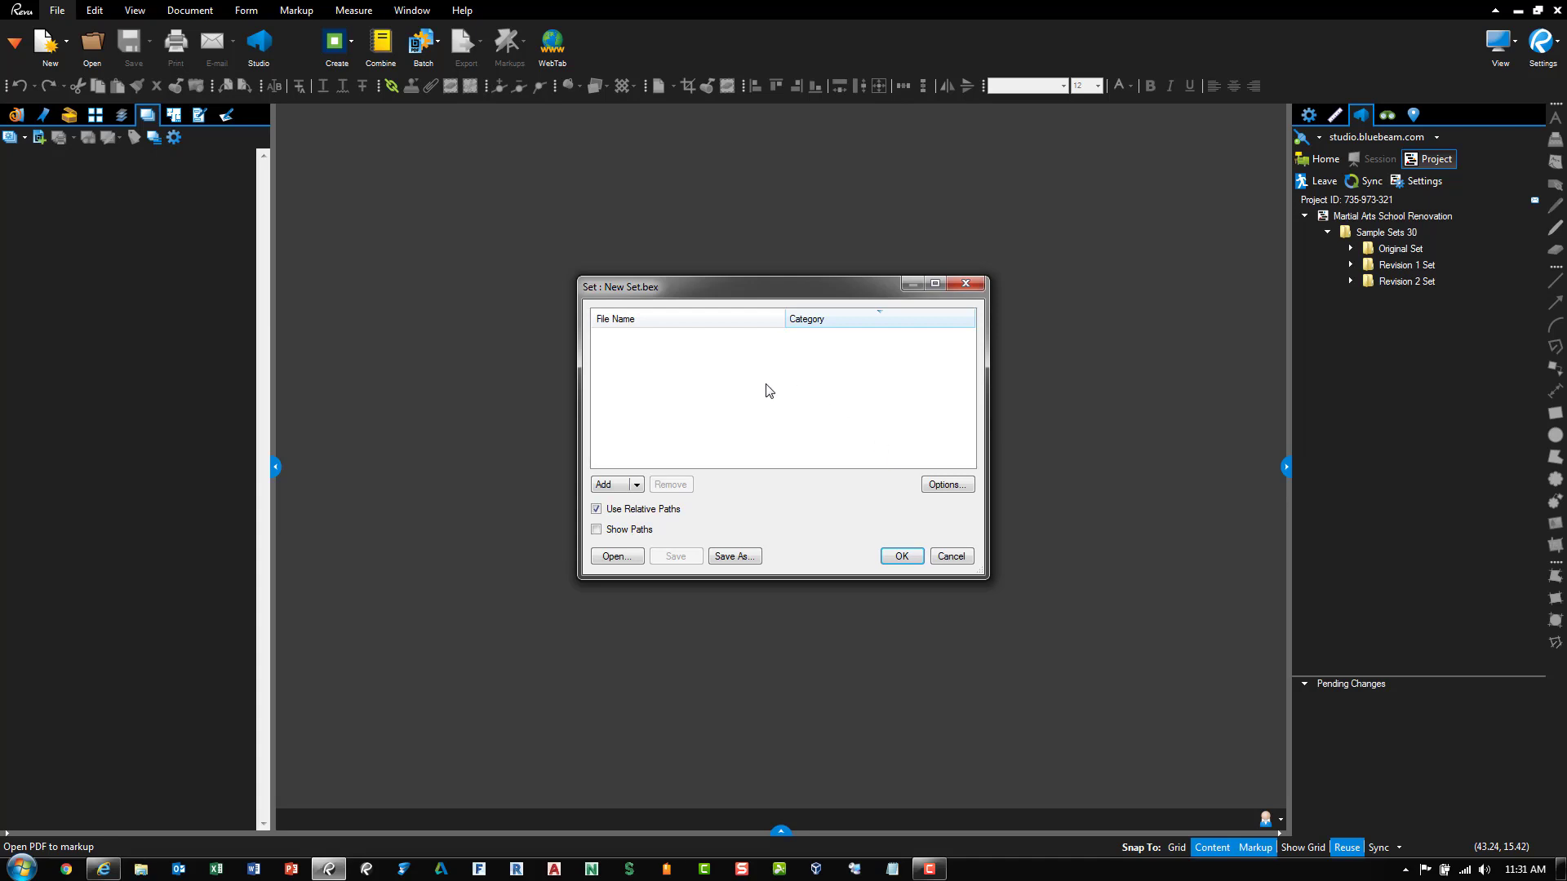
Add the ten Original Set PDFs from Sample Sets 30 to the new set
left_click(637, 485)
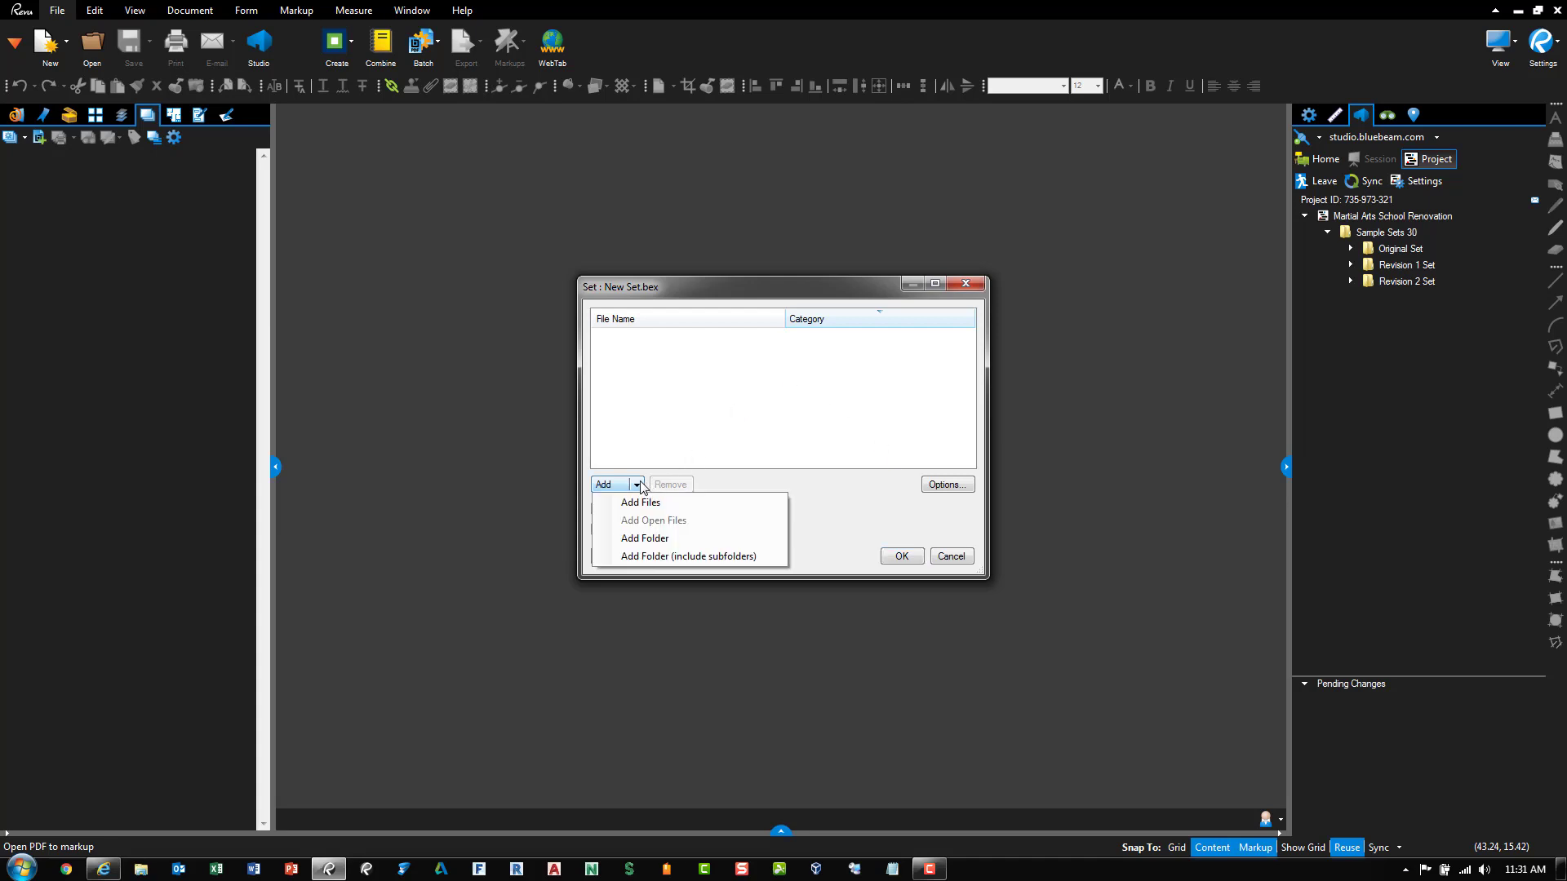
left_click(653, 503)
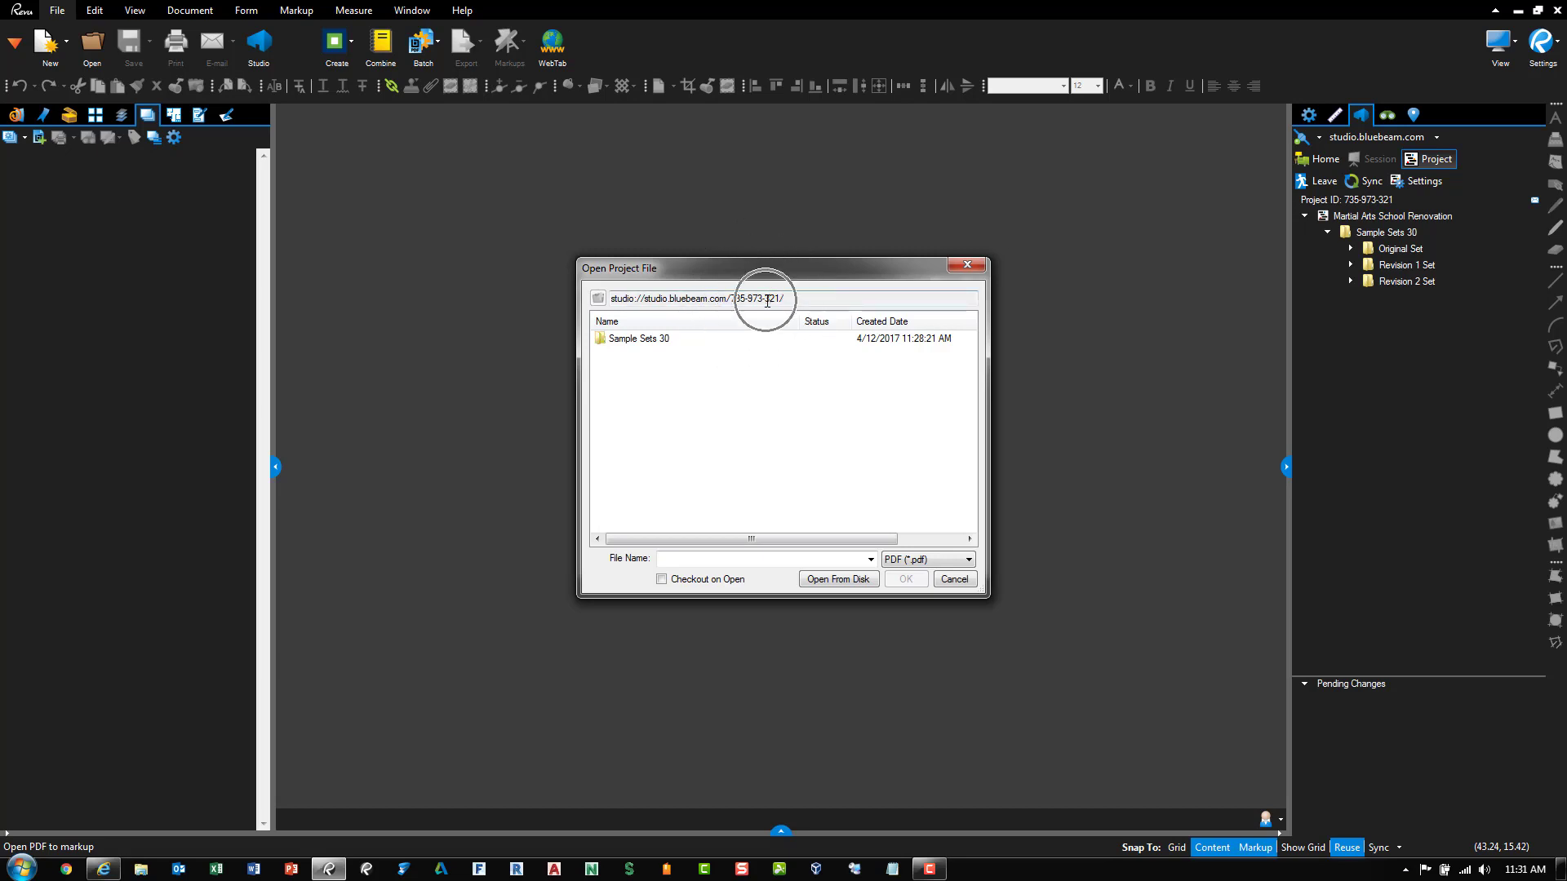
double_click(645, 339)
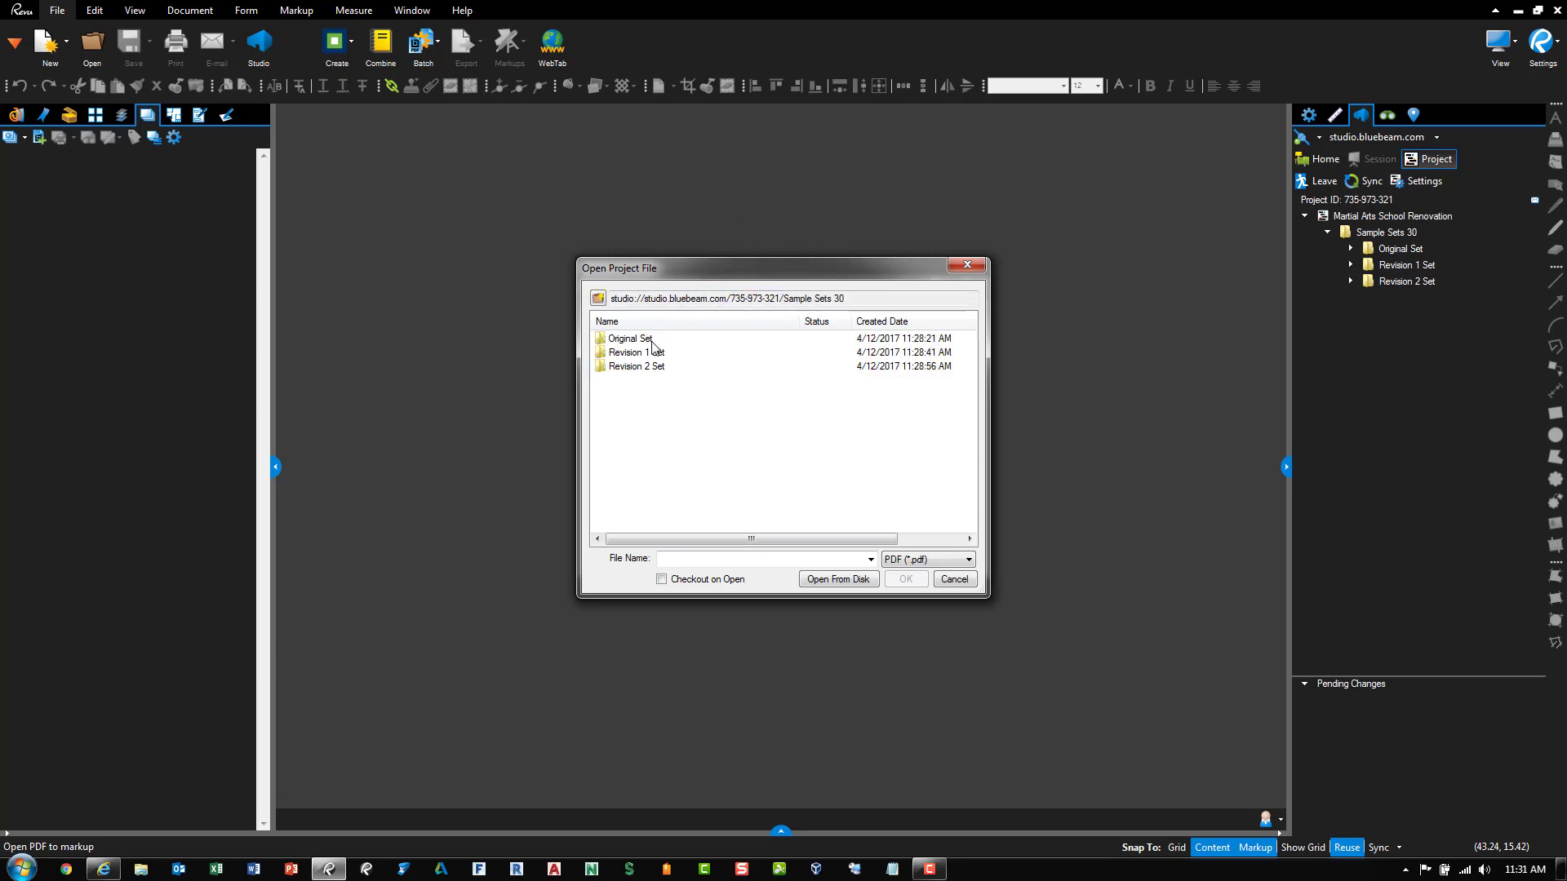
double_click(652, 340)
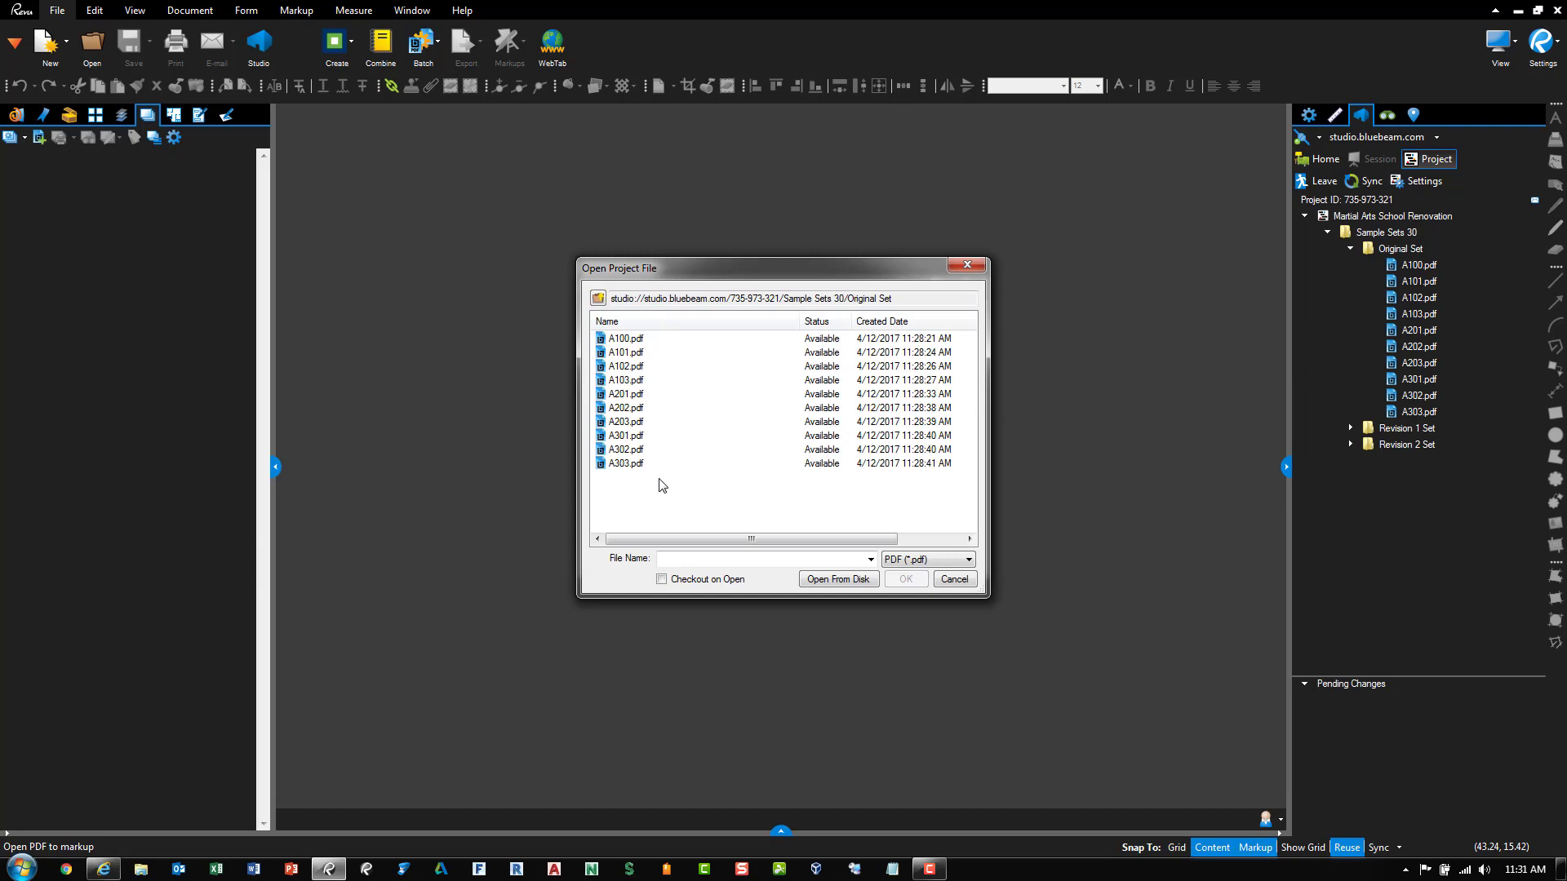
left_click_drag(661, 485, 606, 332)
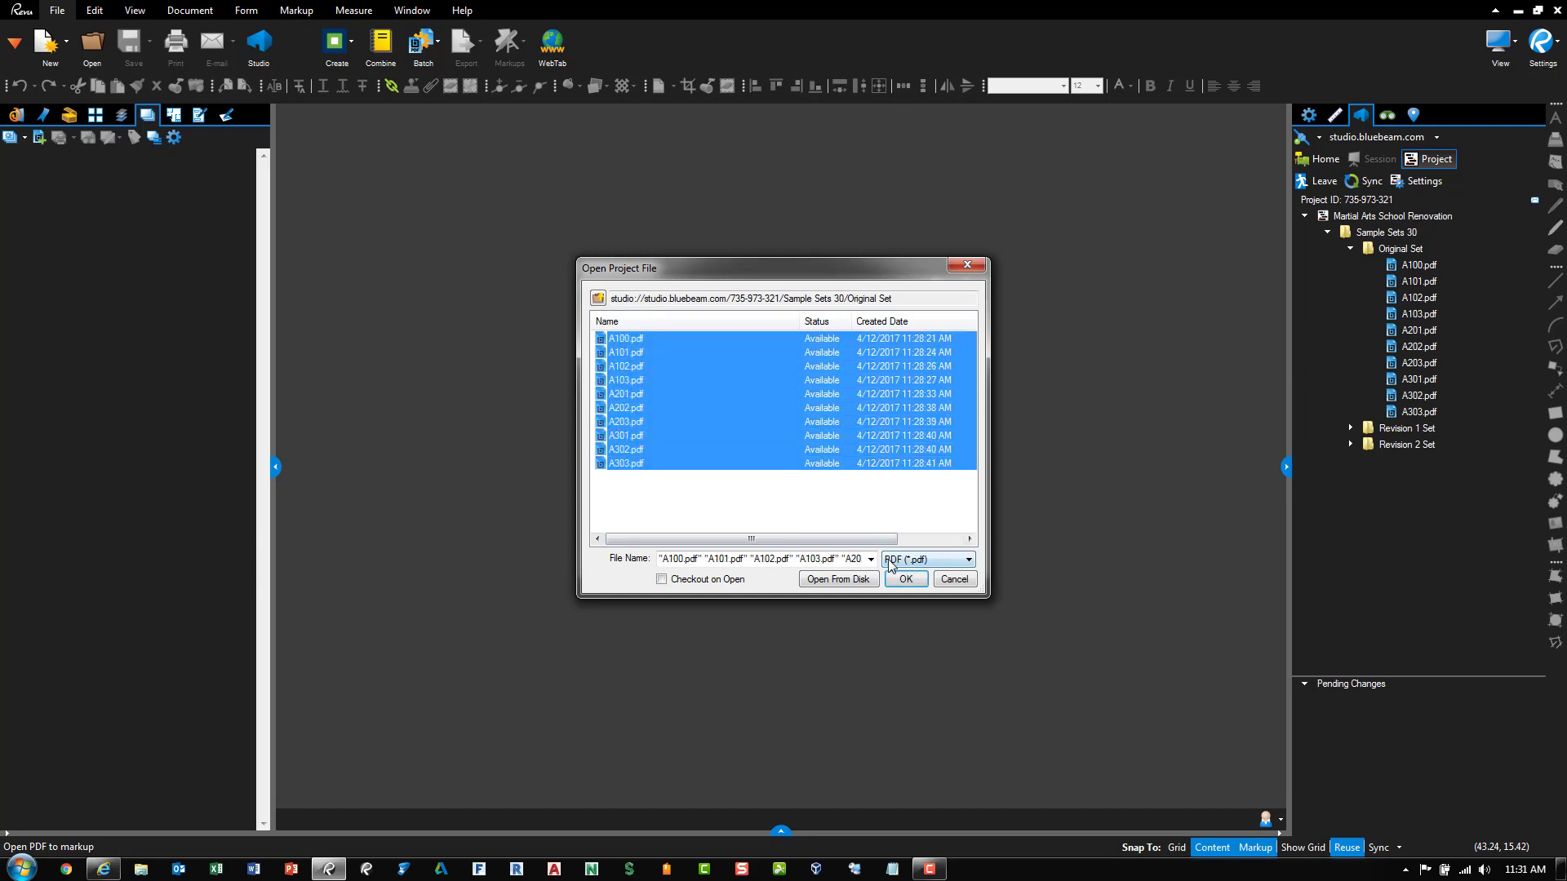
left_click(904, 580)
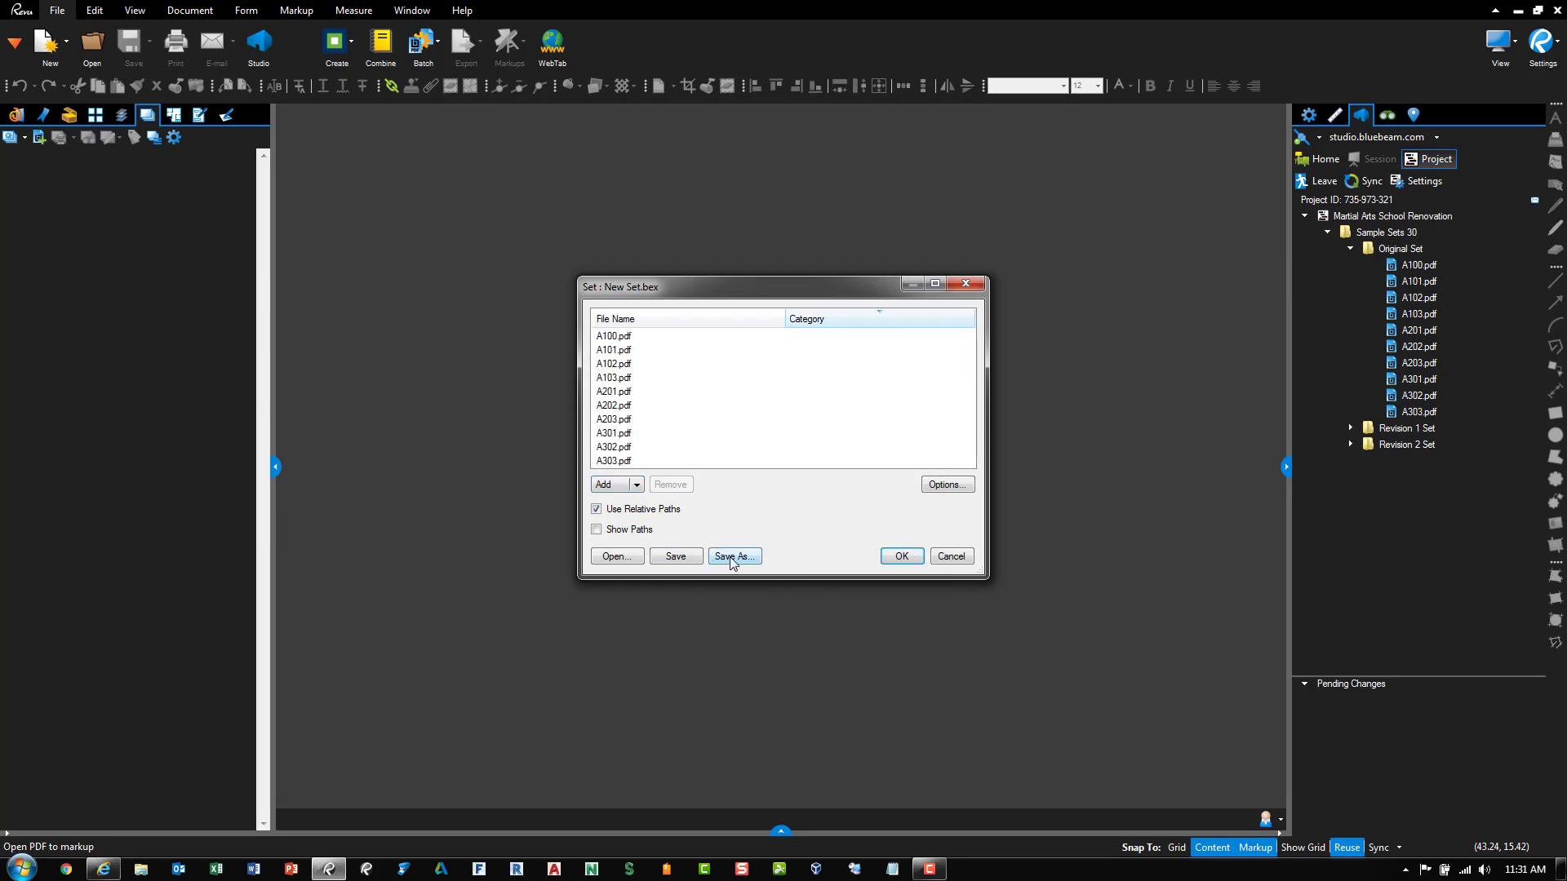
left_click(902, 557)
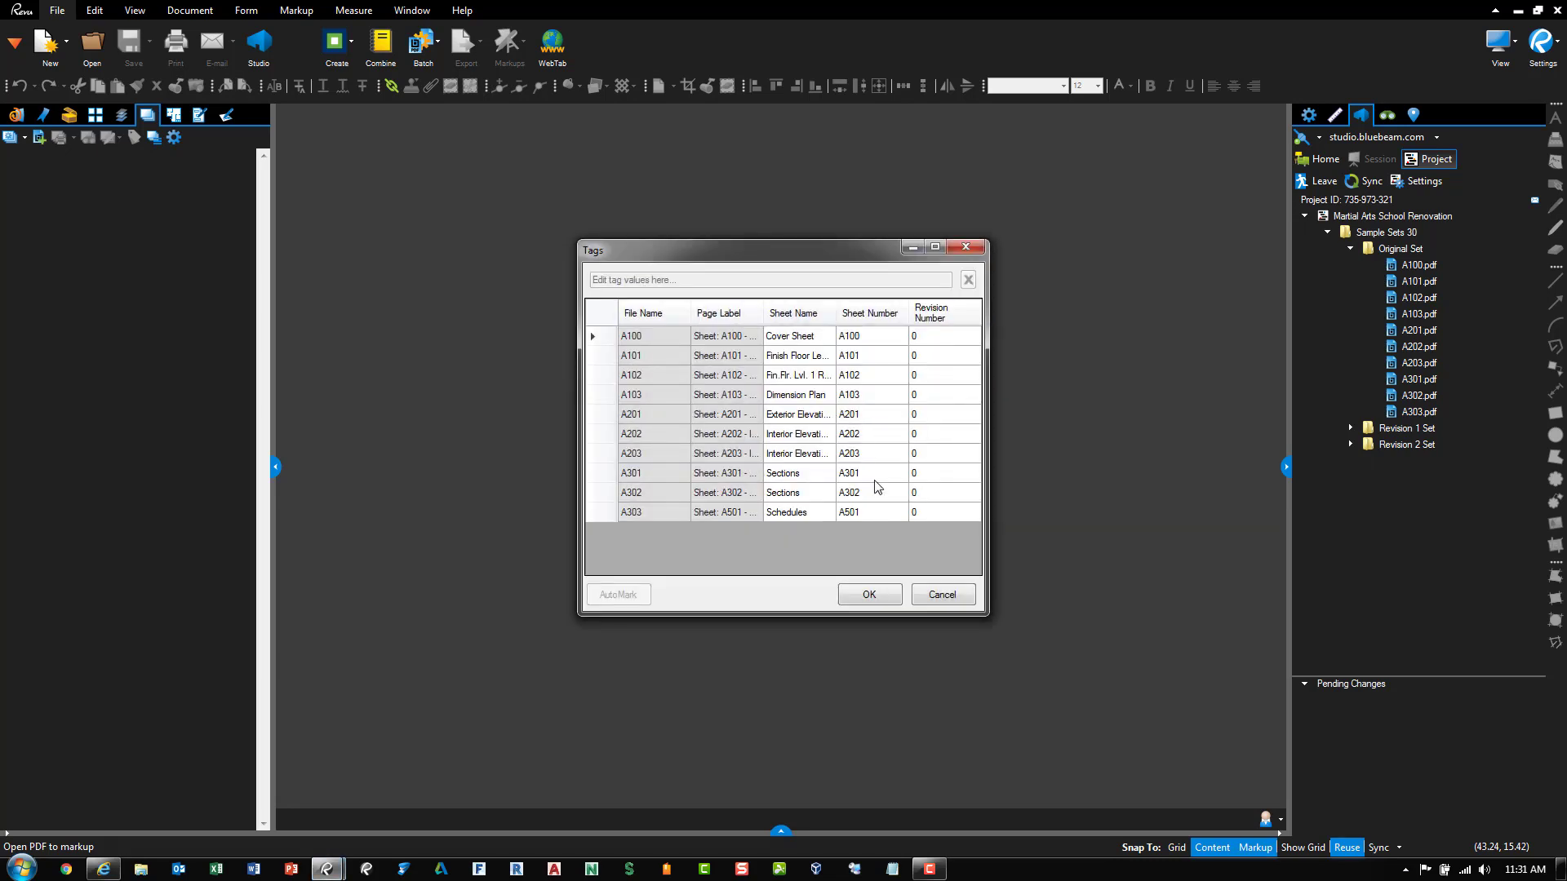
Enlarge the Tags window, adjust its File Name and Page Label columns, and accept the revision 0 tags
left_click_drag(767, 248, 725, 203)
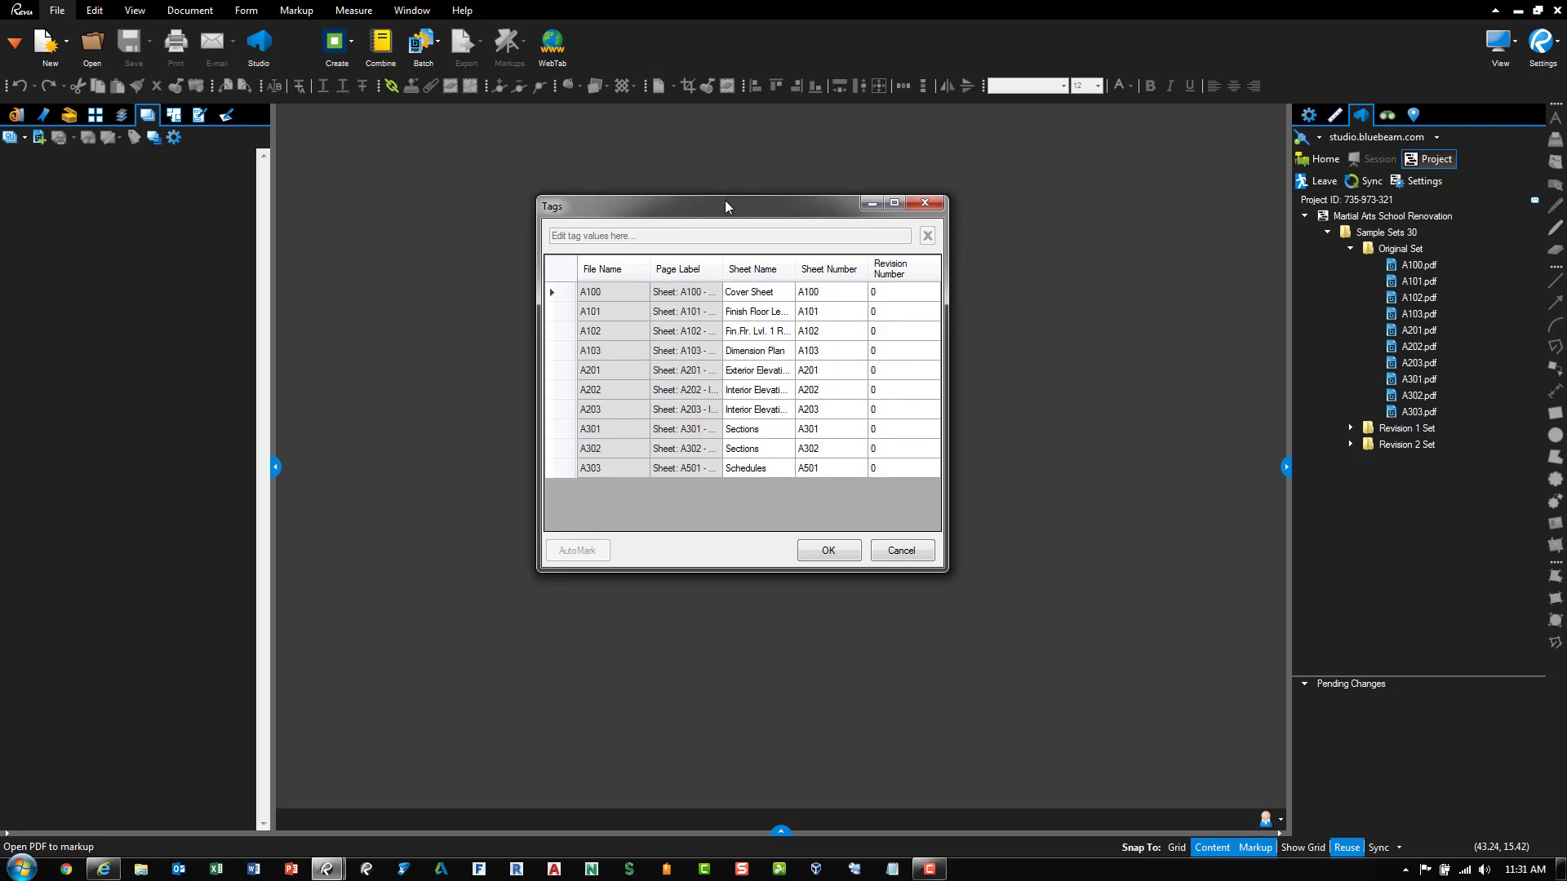
left_click_drag(938, 569, 1085, 650)
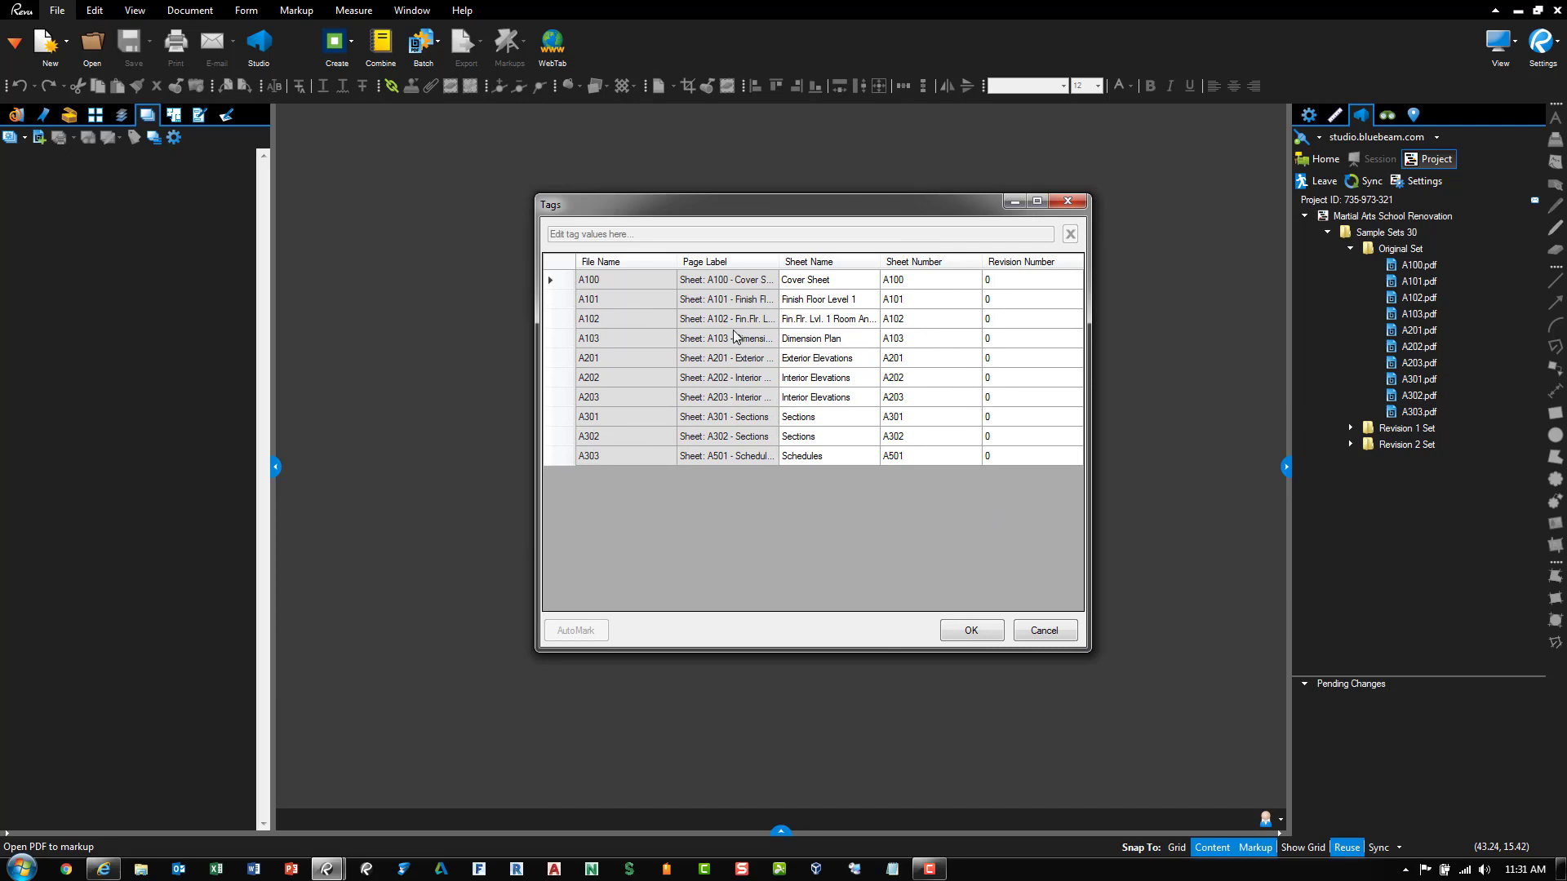
left_click_drag(677, 260, 647, 260)
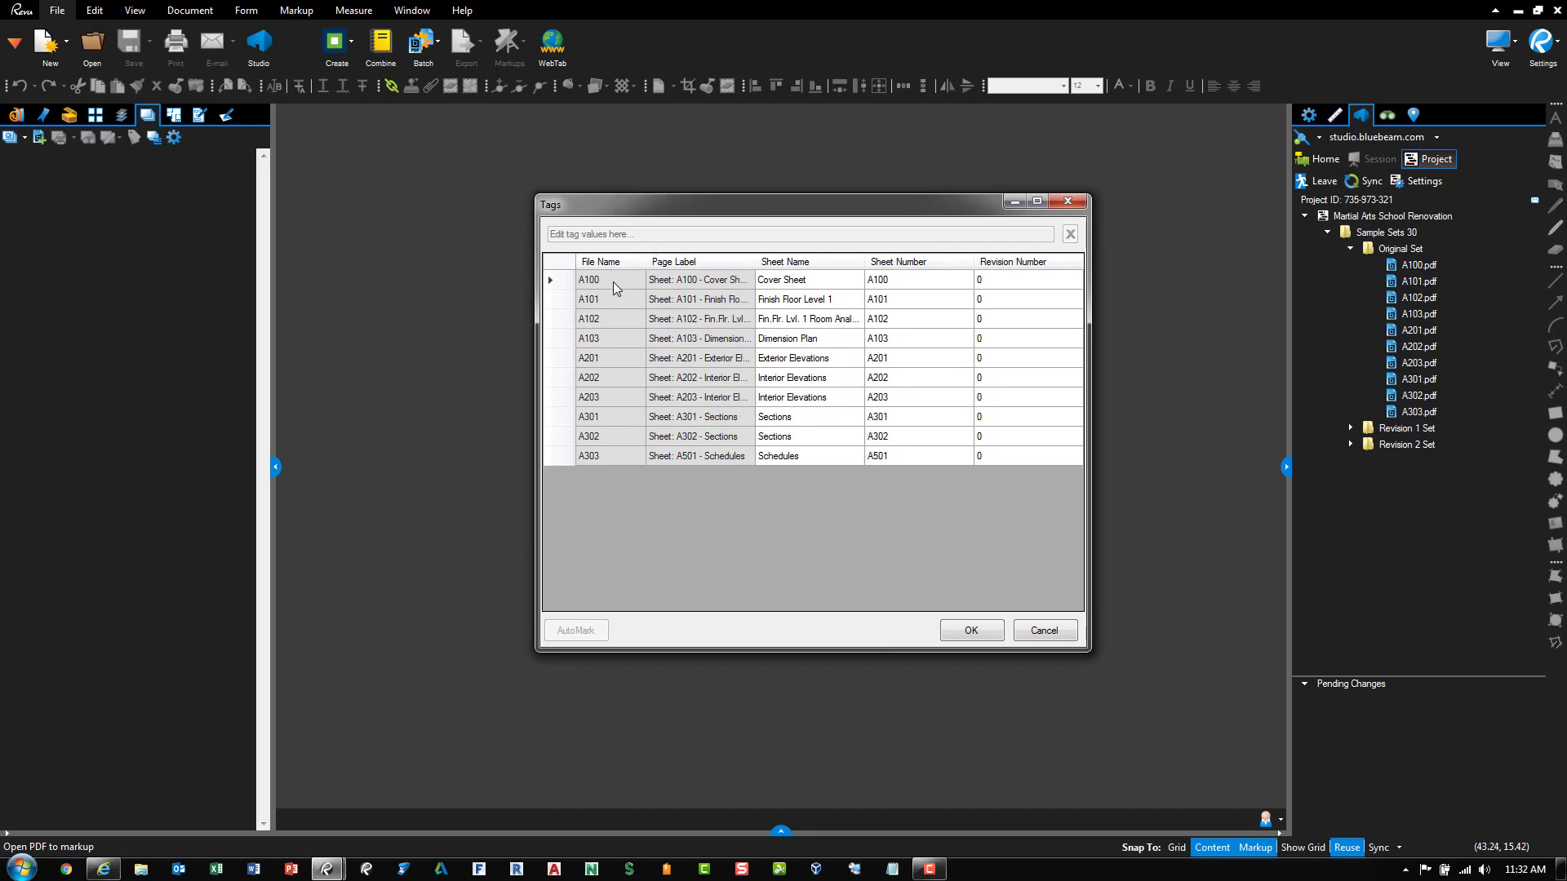
left_click_drag(756, 259, 765, 260)
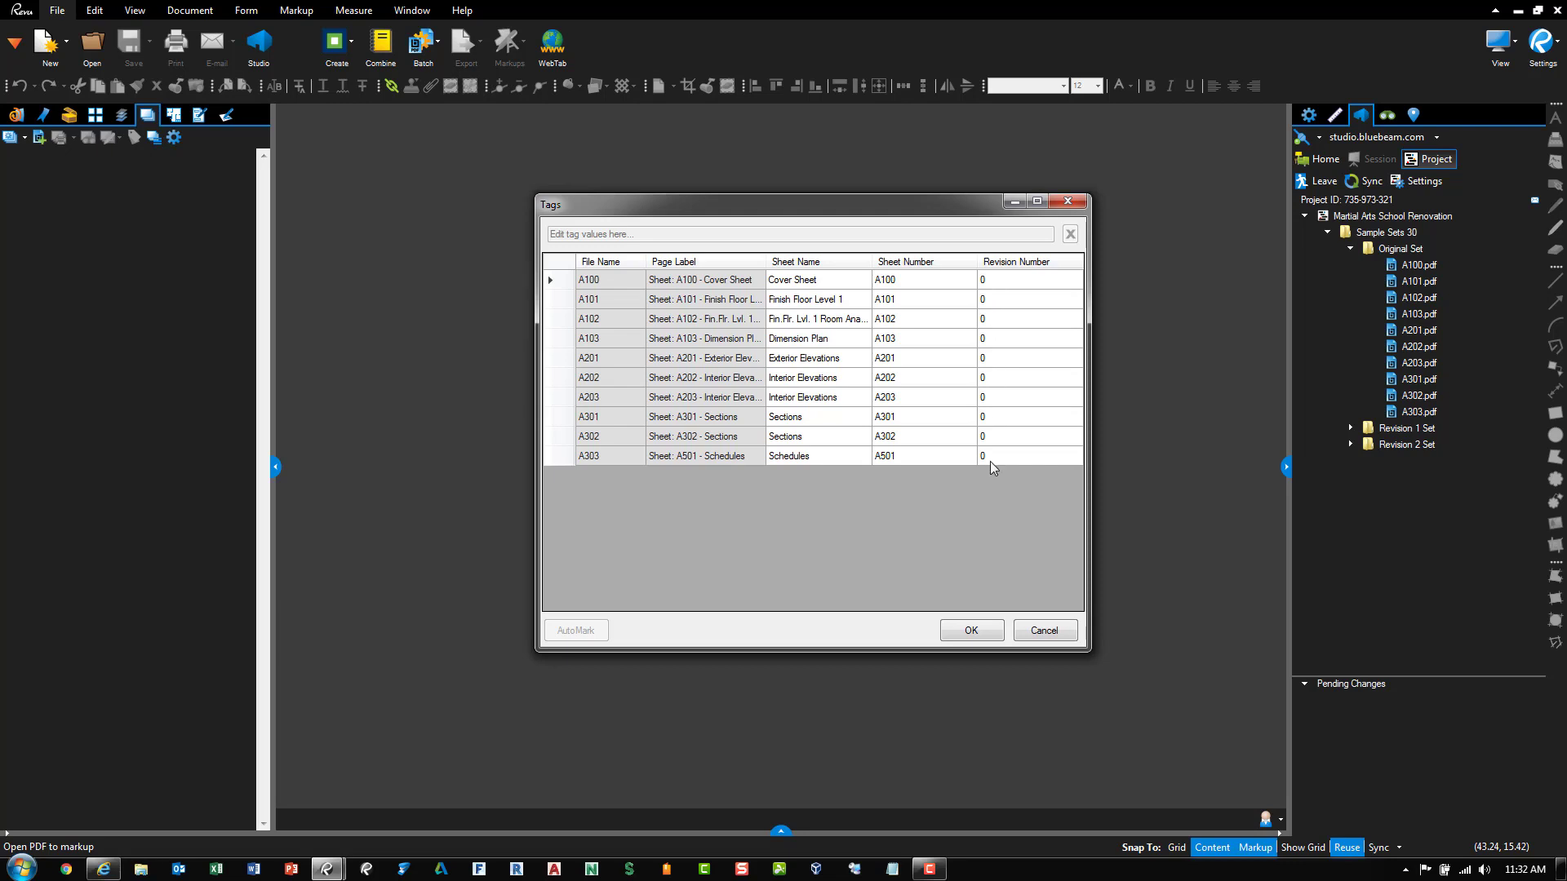
left_click(972, 631)
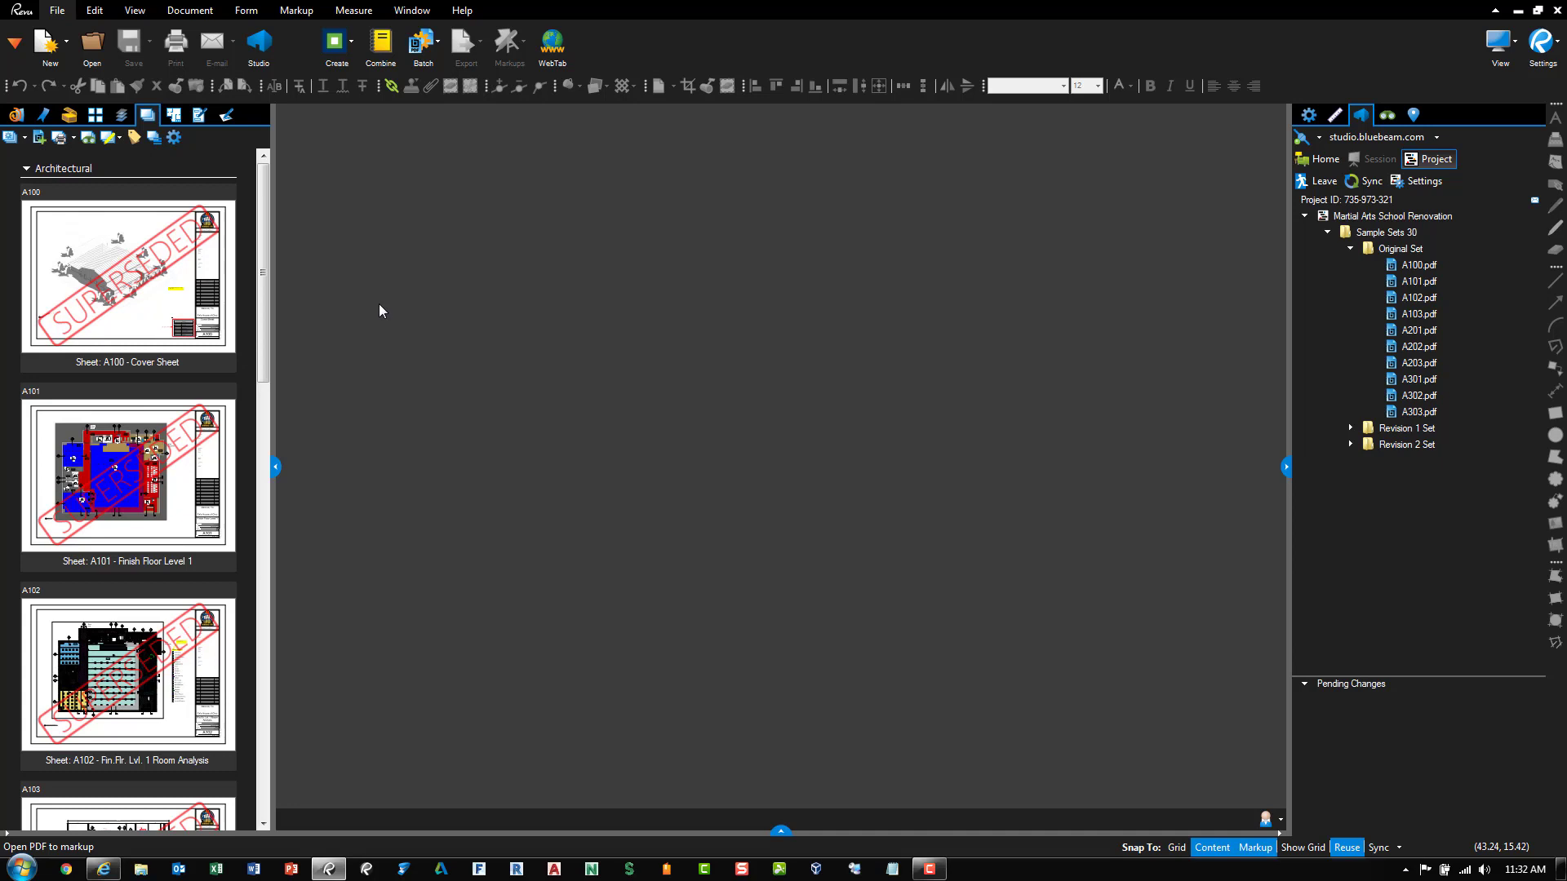
Add the nine rev1 PDFs from Sample Sets 30 > Revision 1 Set to the set
left_click(40, 139)
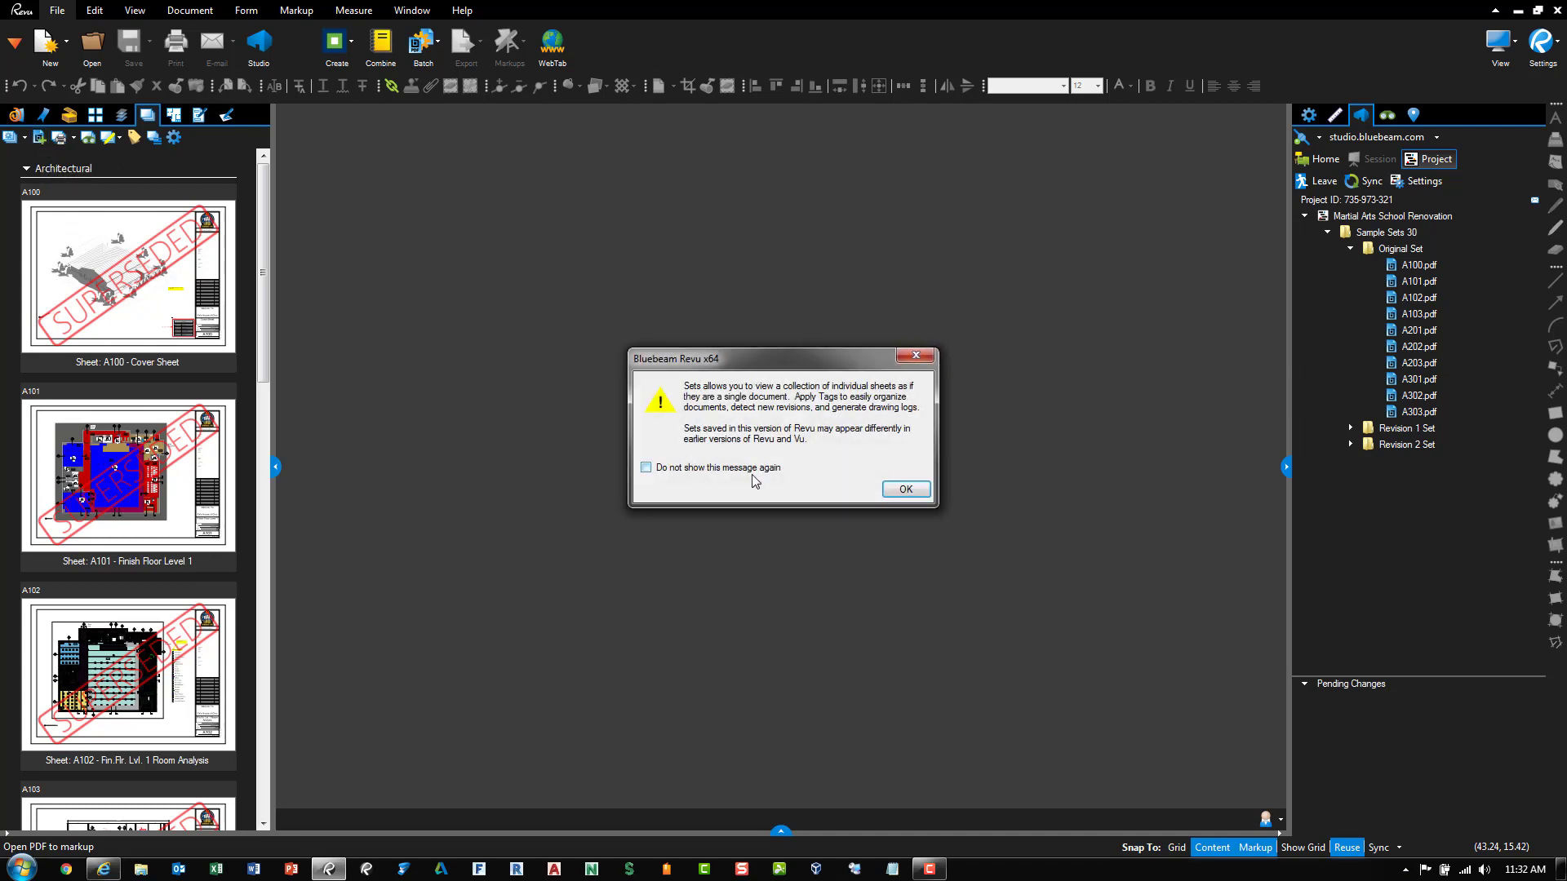
left_click(901, 491)
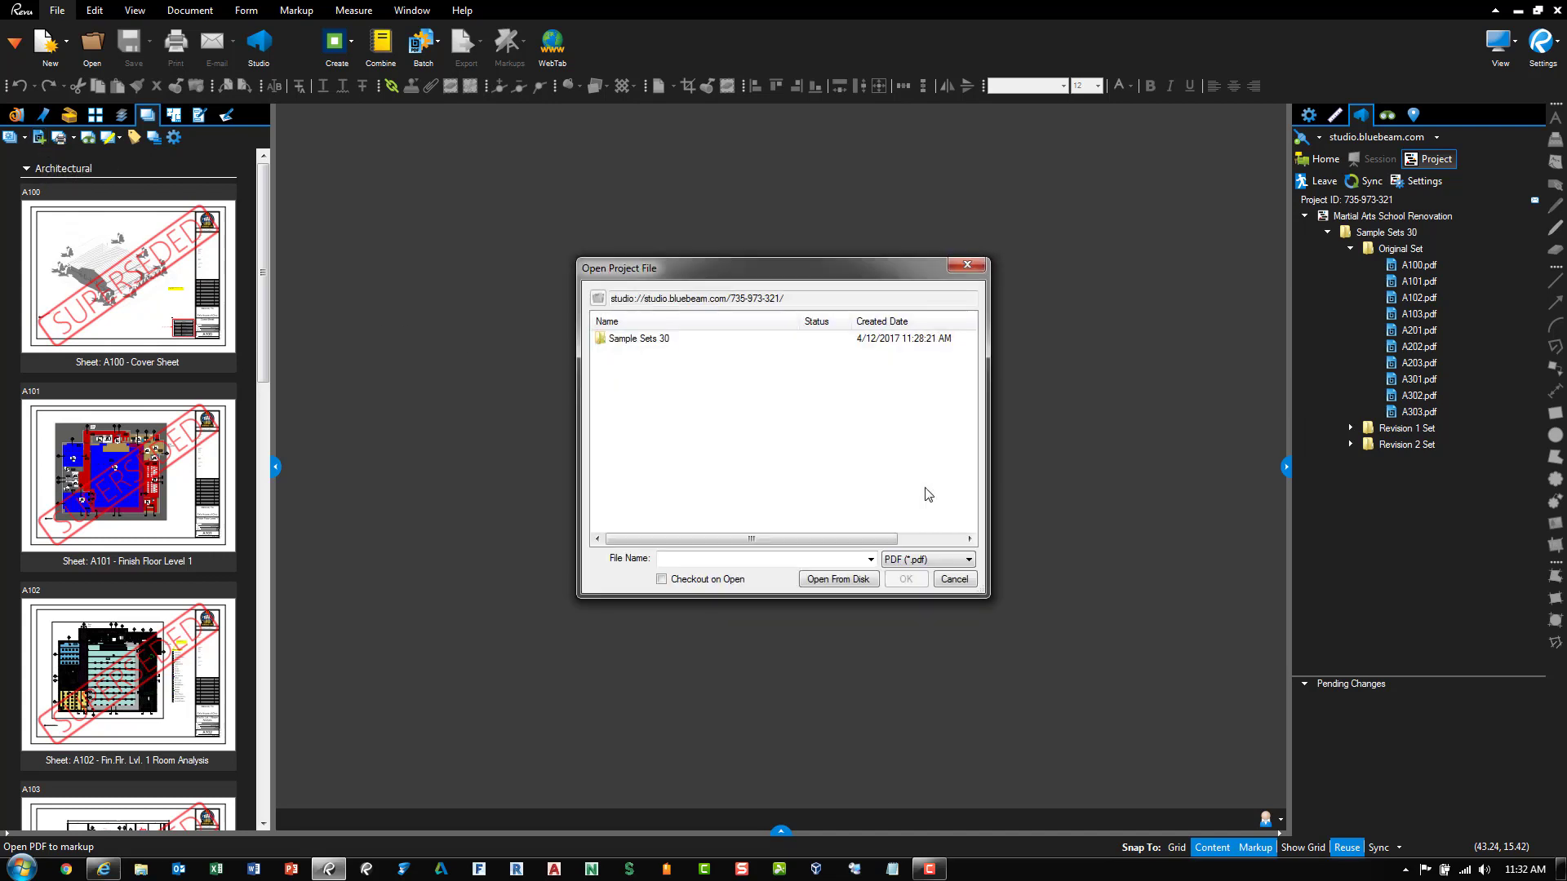
double_click(648, 340)
double_click(649, 357)
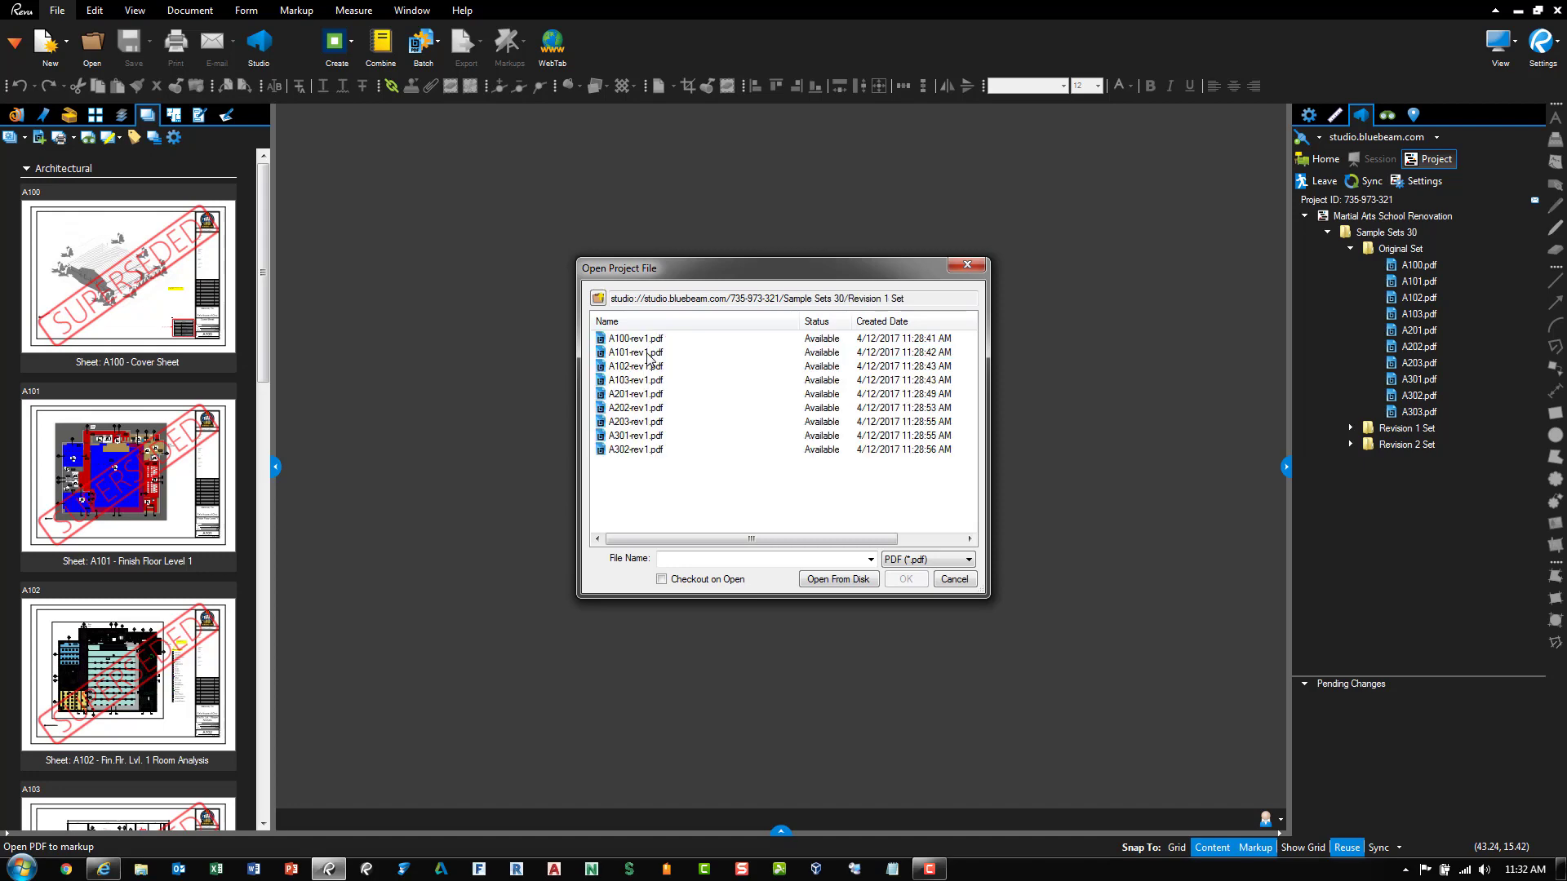
left_click_drag(731, 491, 640, 332)
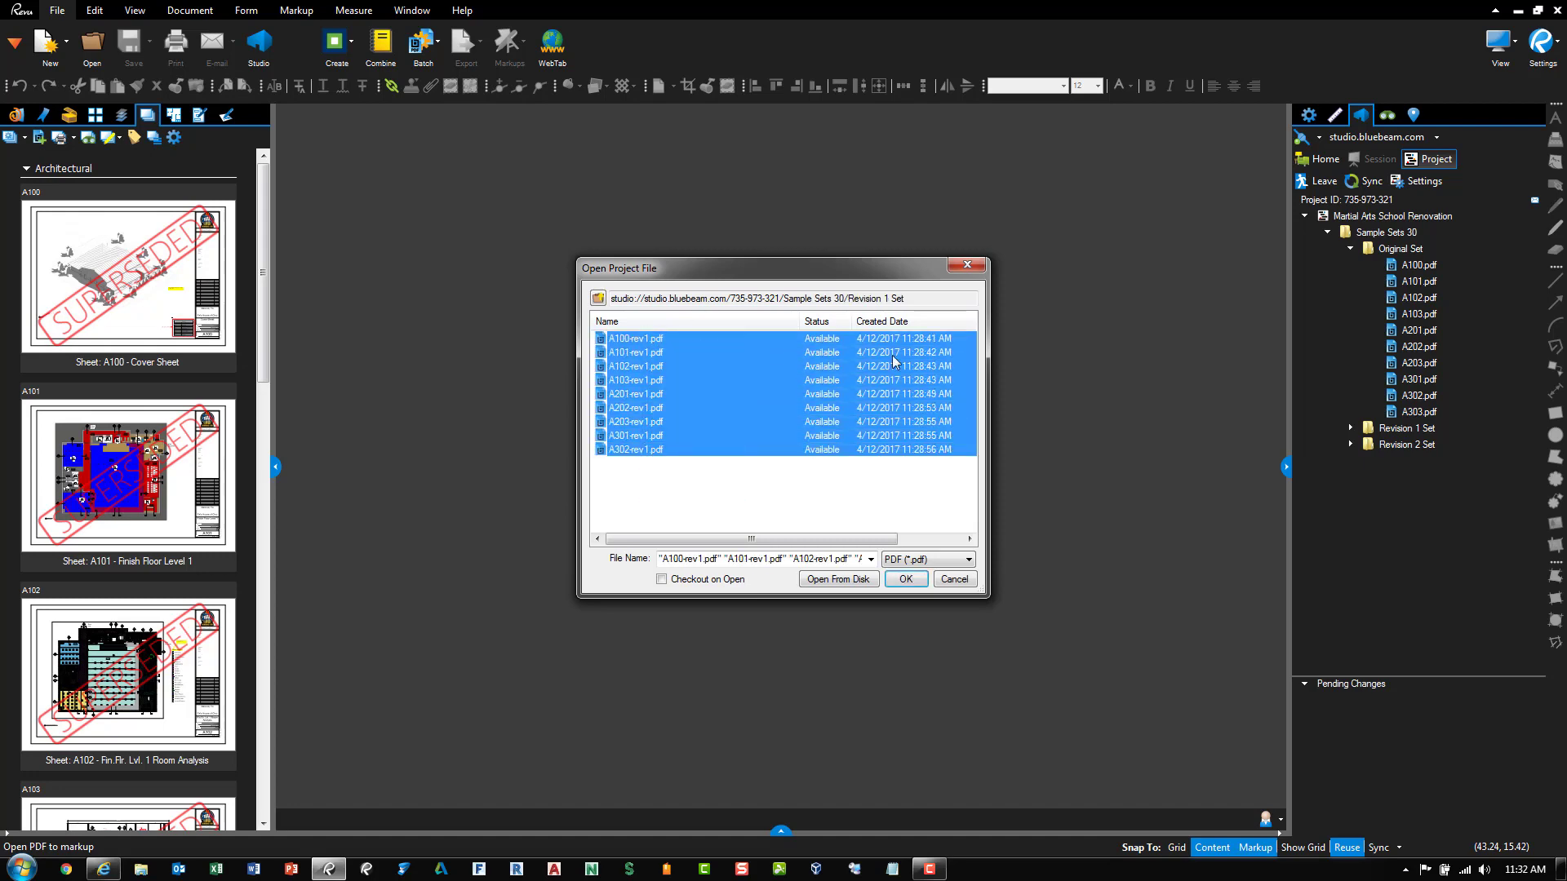
left_click(905, 579)
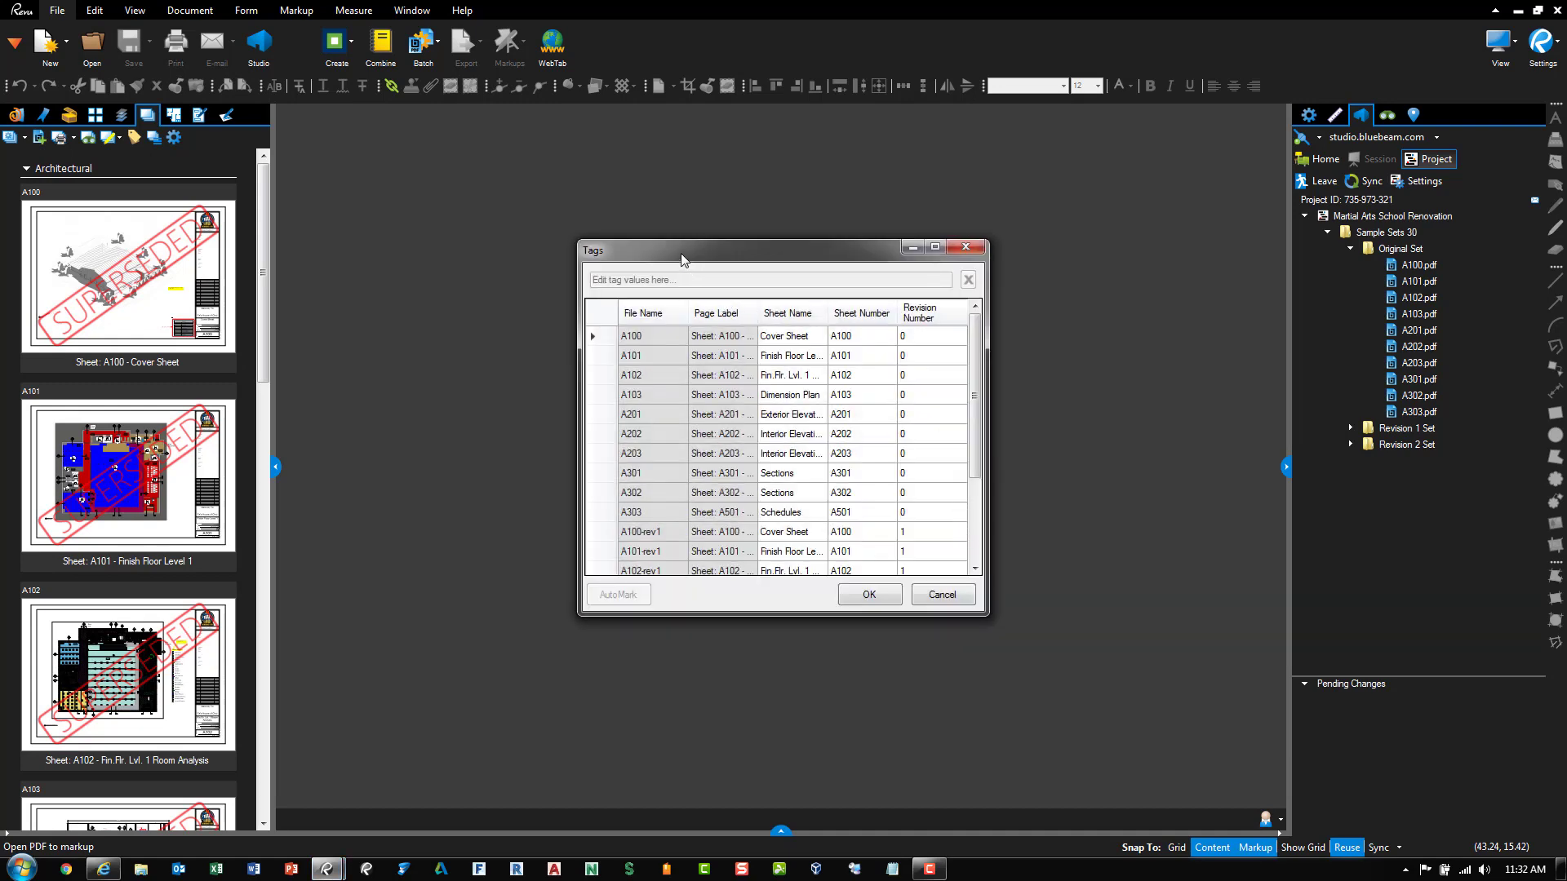
Enlarge the Tags window and accept the revision 1 tags for the new sheets
left_click_drag(682, 260, 596, 187)
left_click_drag(901, 545, 1148, 648)
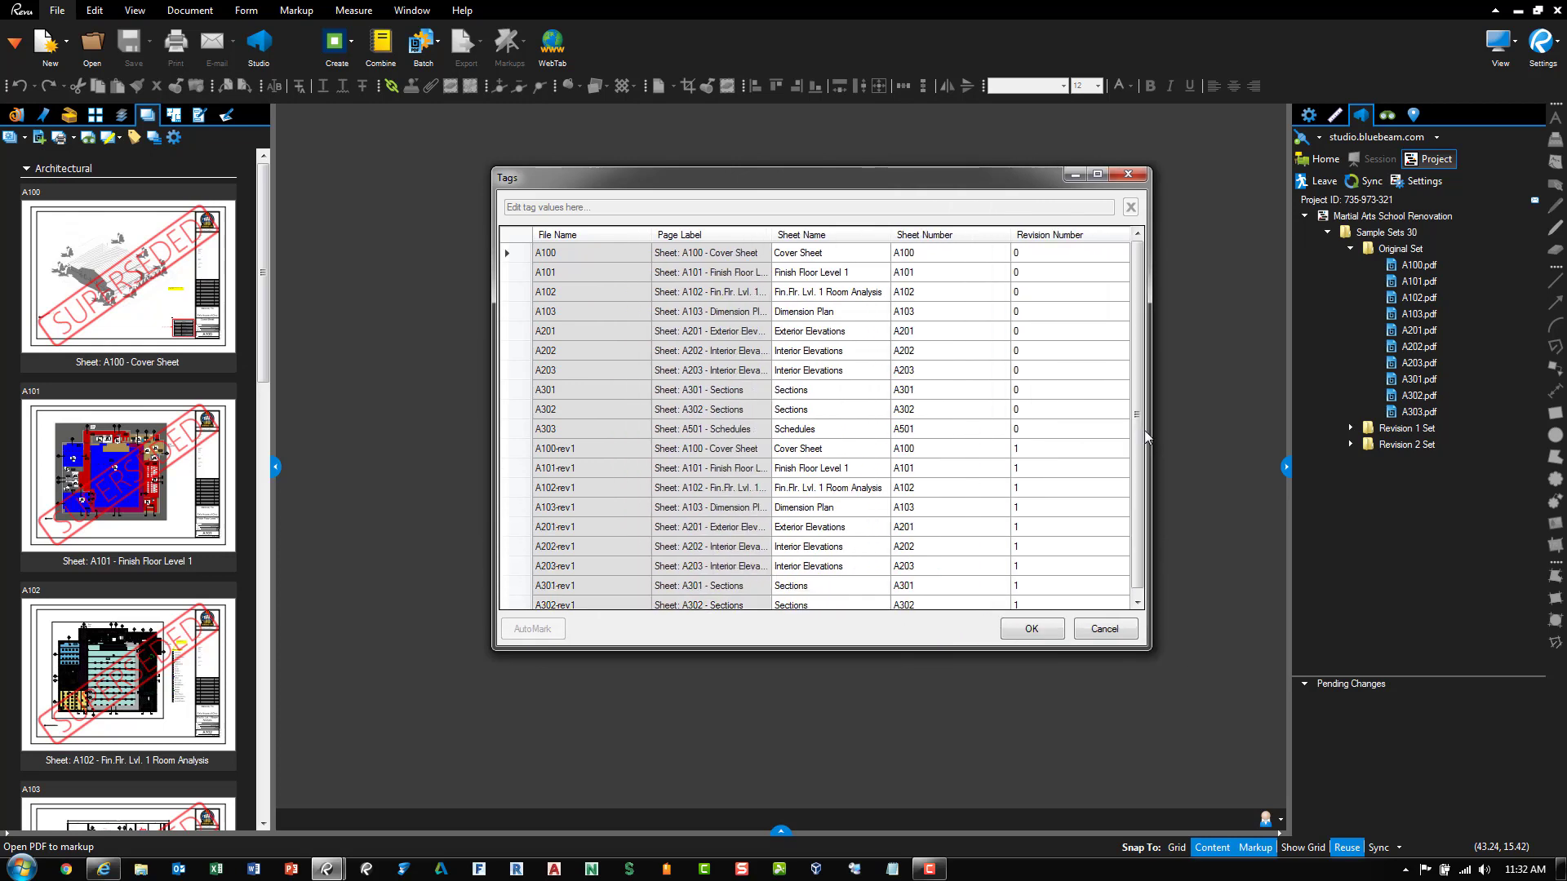
left_click_drag(1140, 430, 1140, 481)
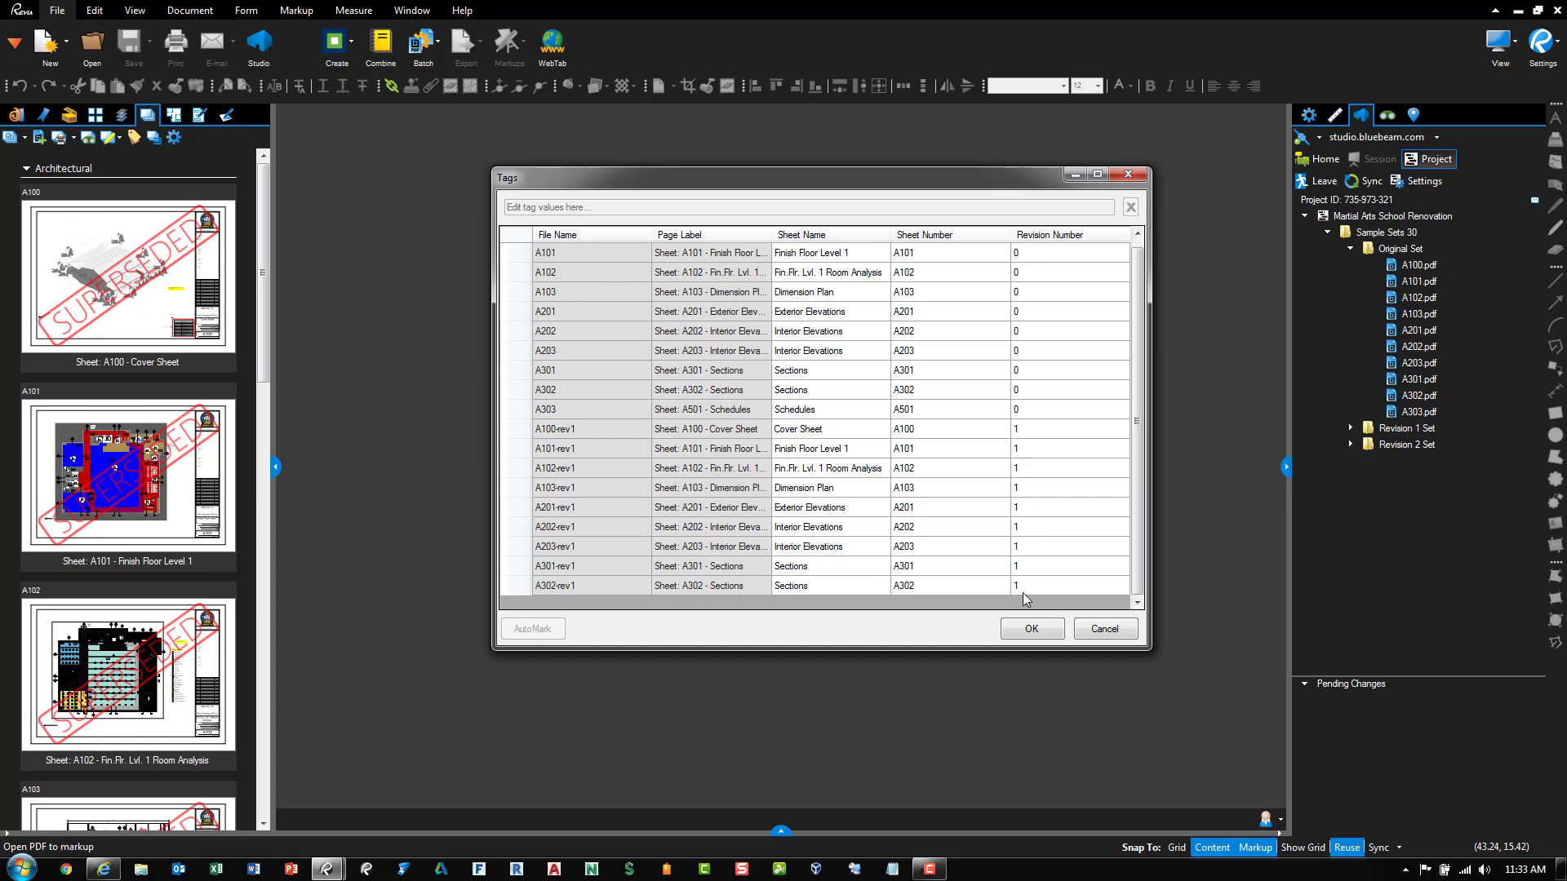
left_click(1031, 629)
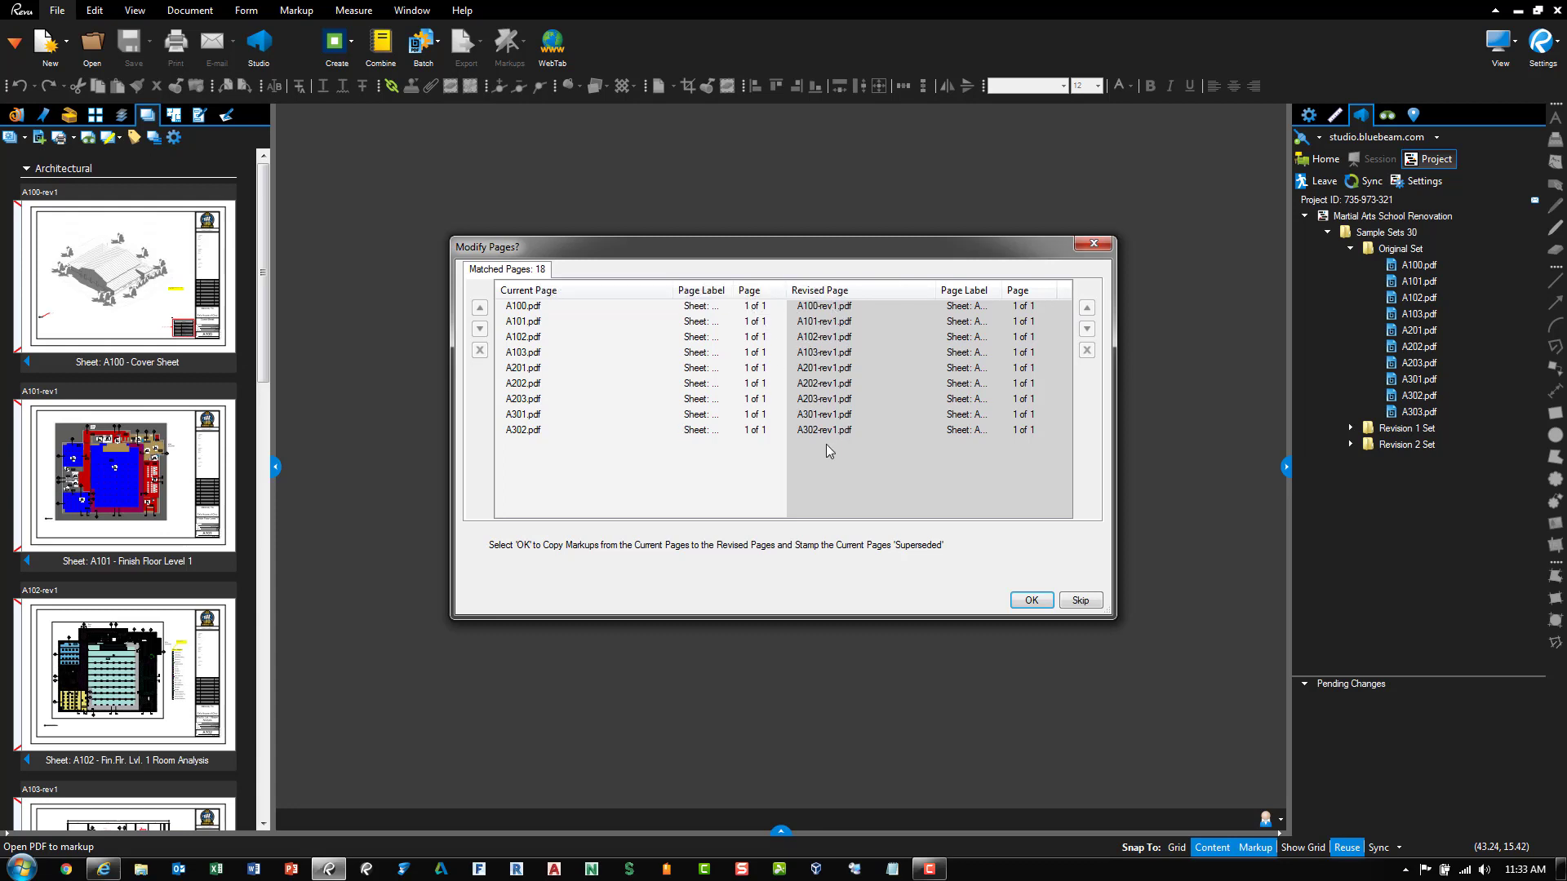
Check the A202 and A203 page pairings, then copy markups to the rev1 pages, stamping originals Superseded
left_click(875, 431)
left_click(875, 385)
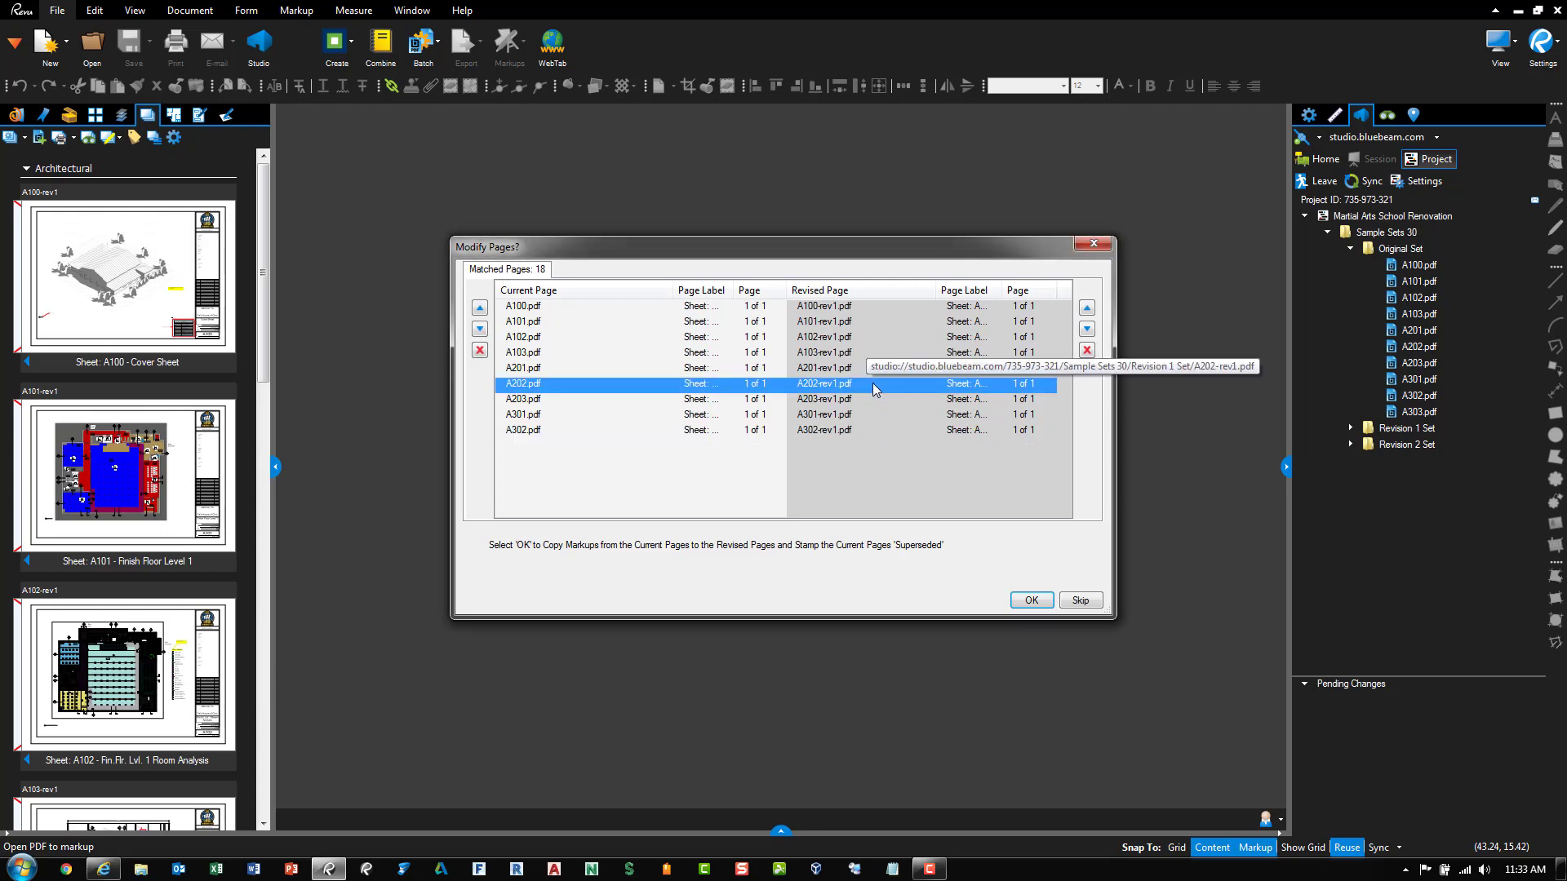
left_click(875, 400)
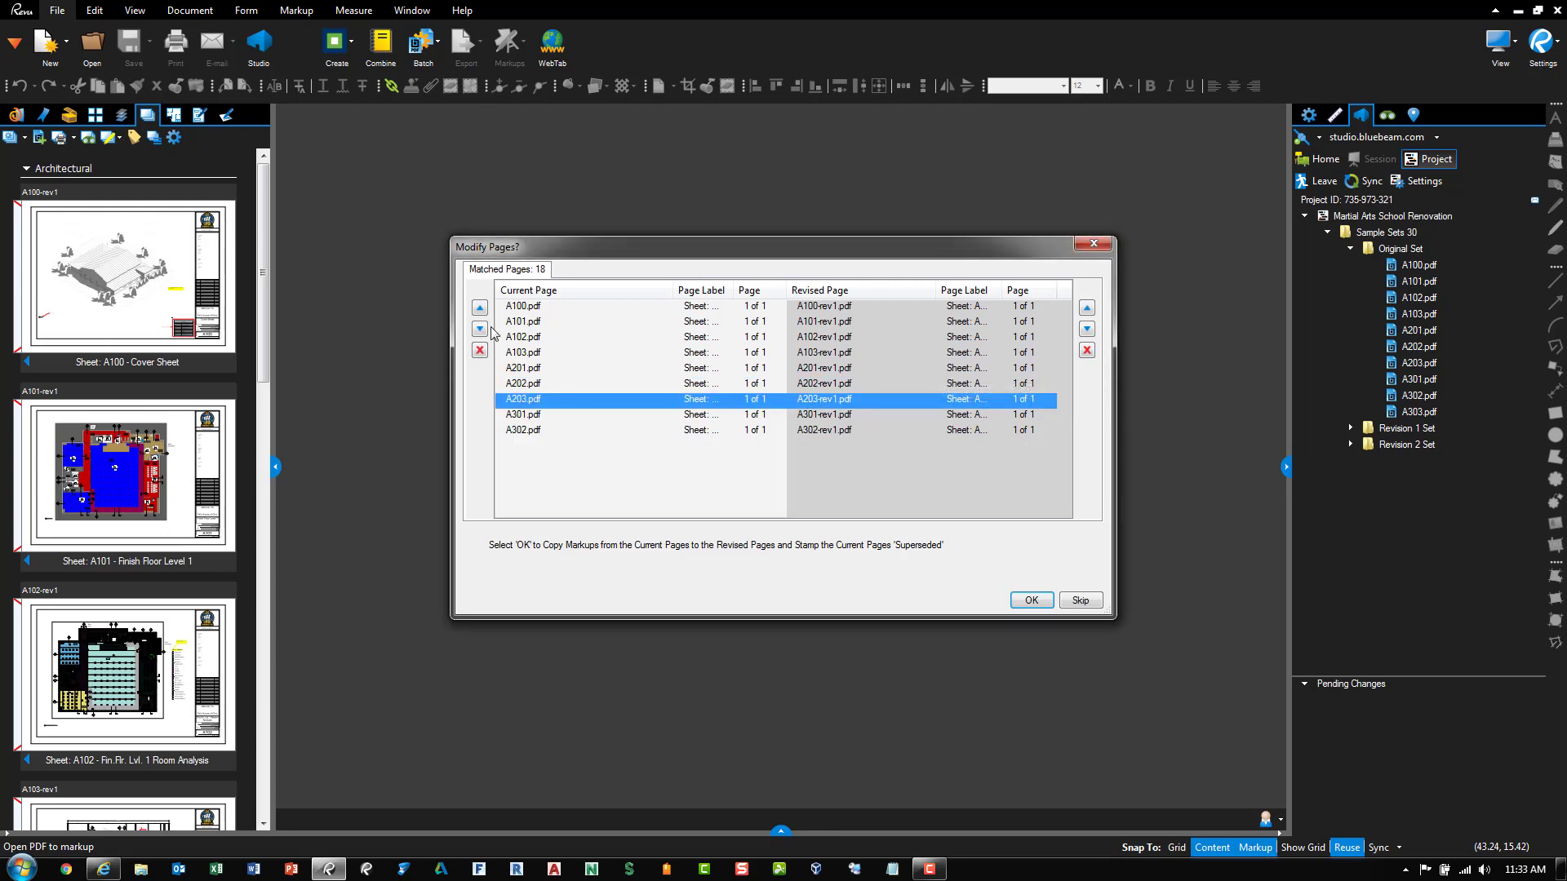
left_click(819, 482)
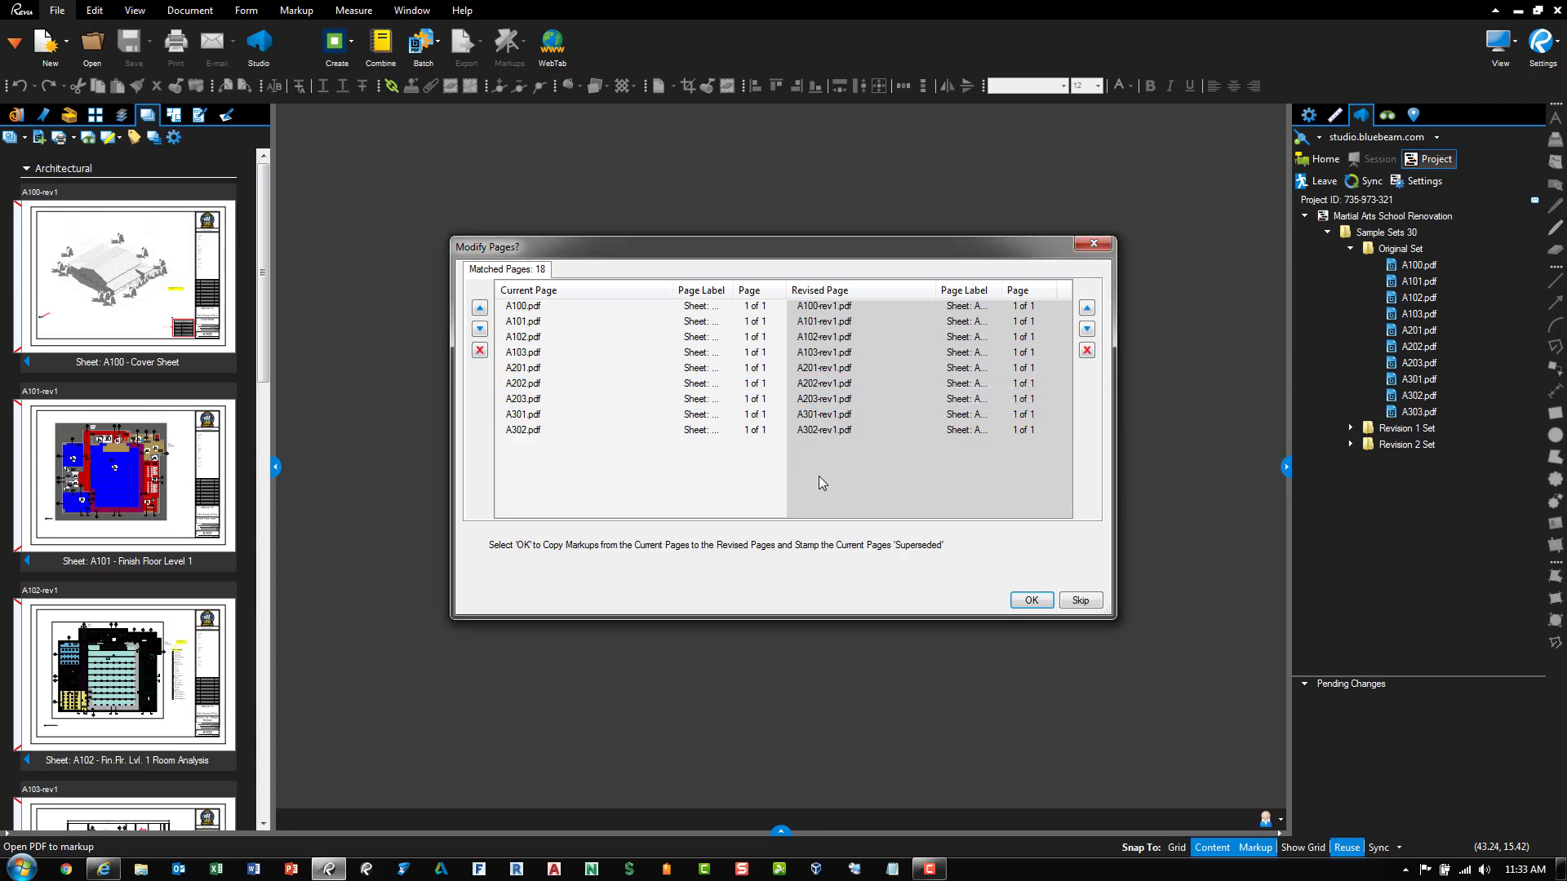
left_click(1031, 601)
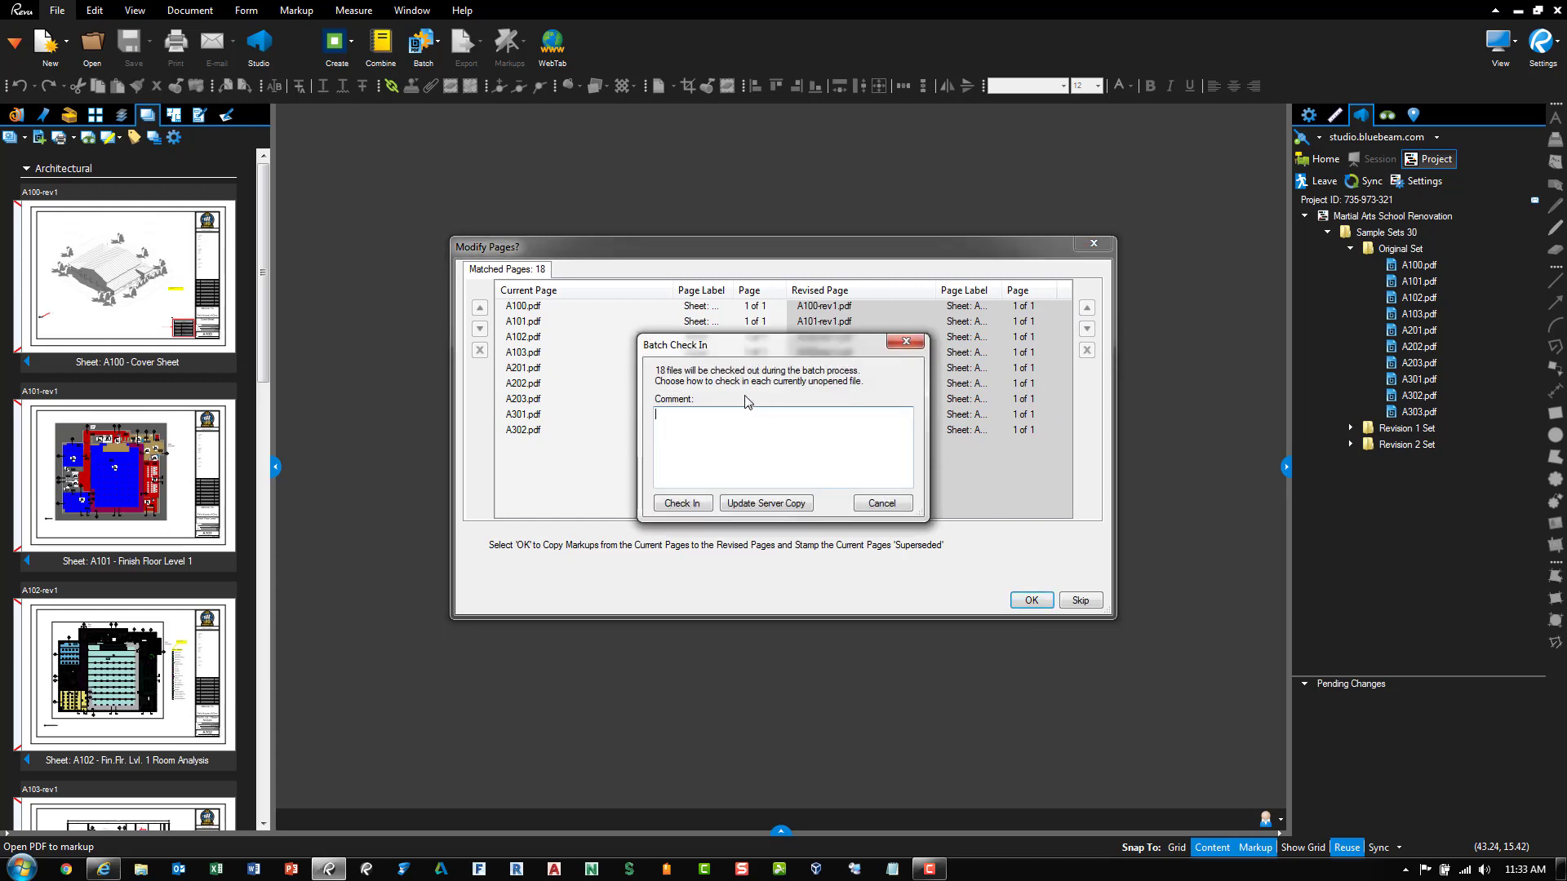
left_click(684, 503)
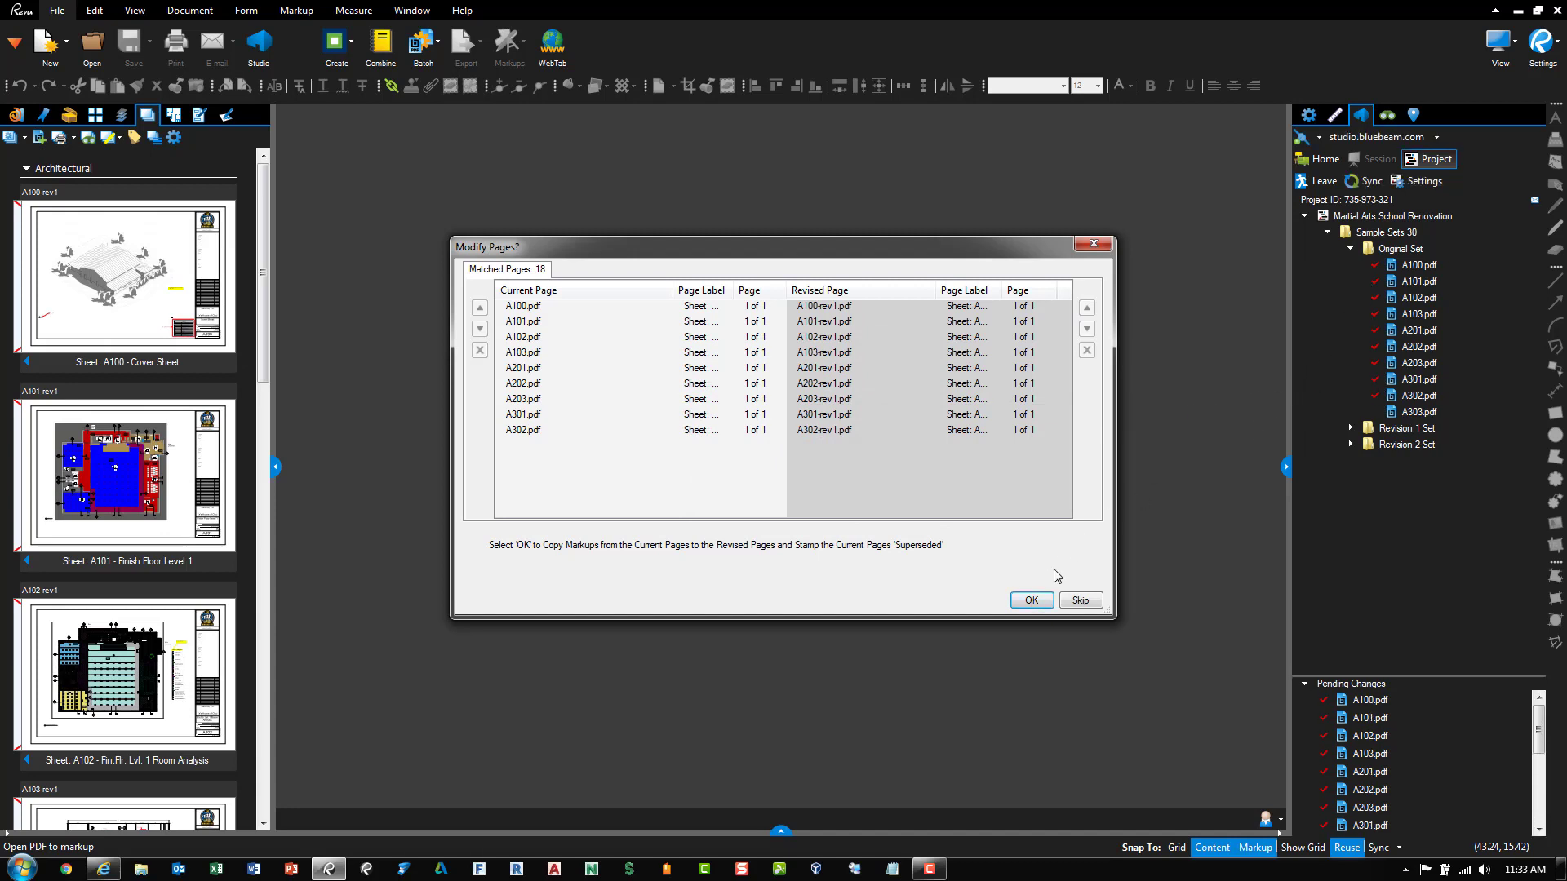
left_click(1032, 600)
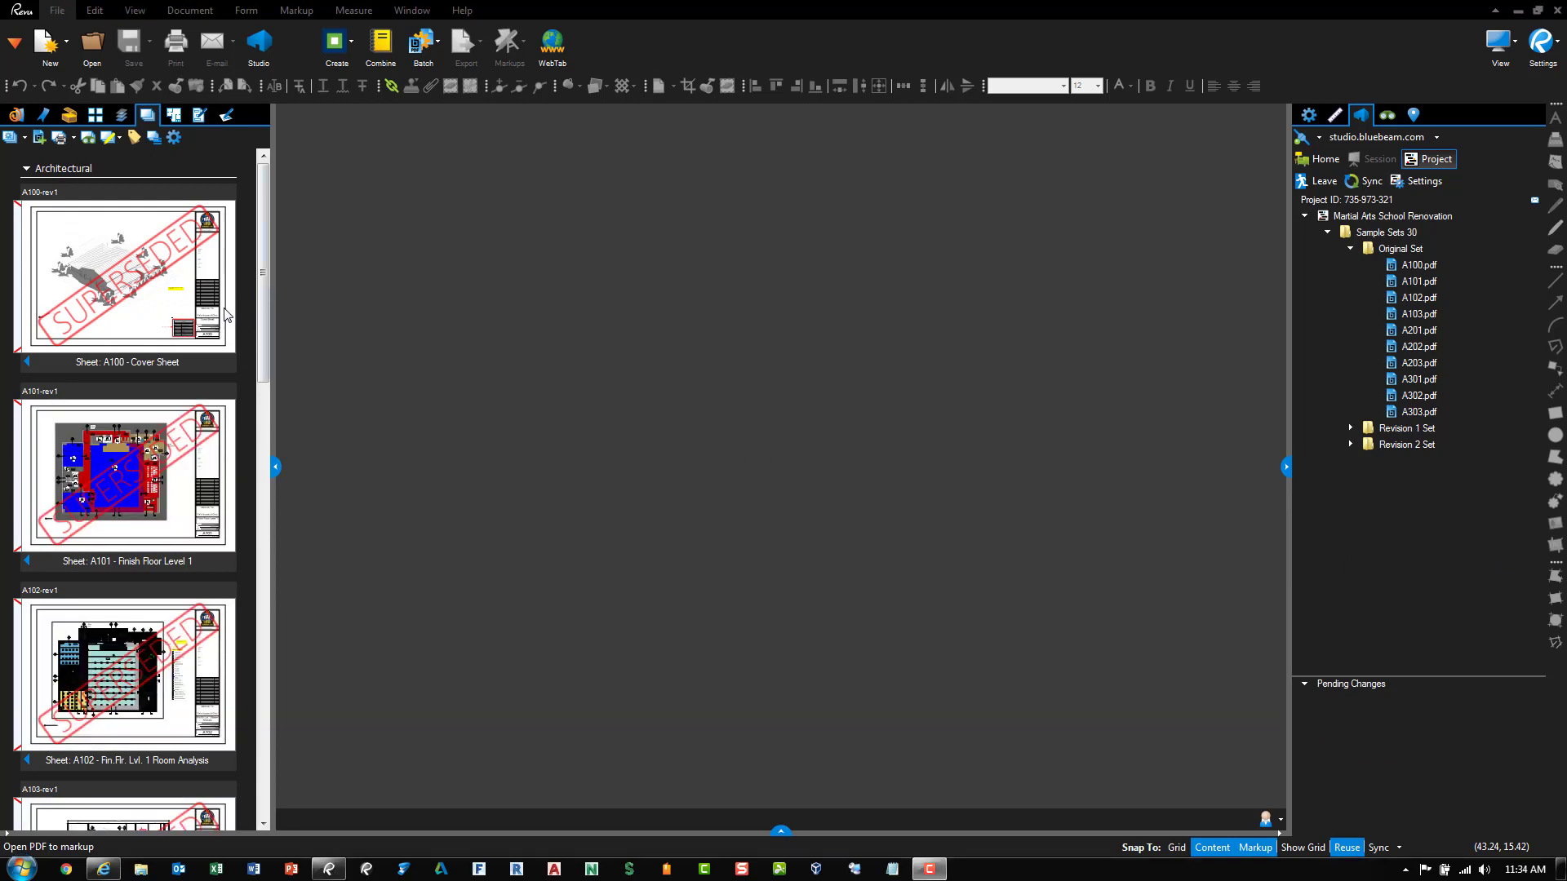
Open the A100 sheet and start adding files to the set from the Revision 2 Set folder
left_click(29, 359)
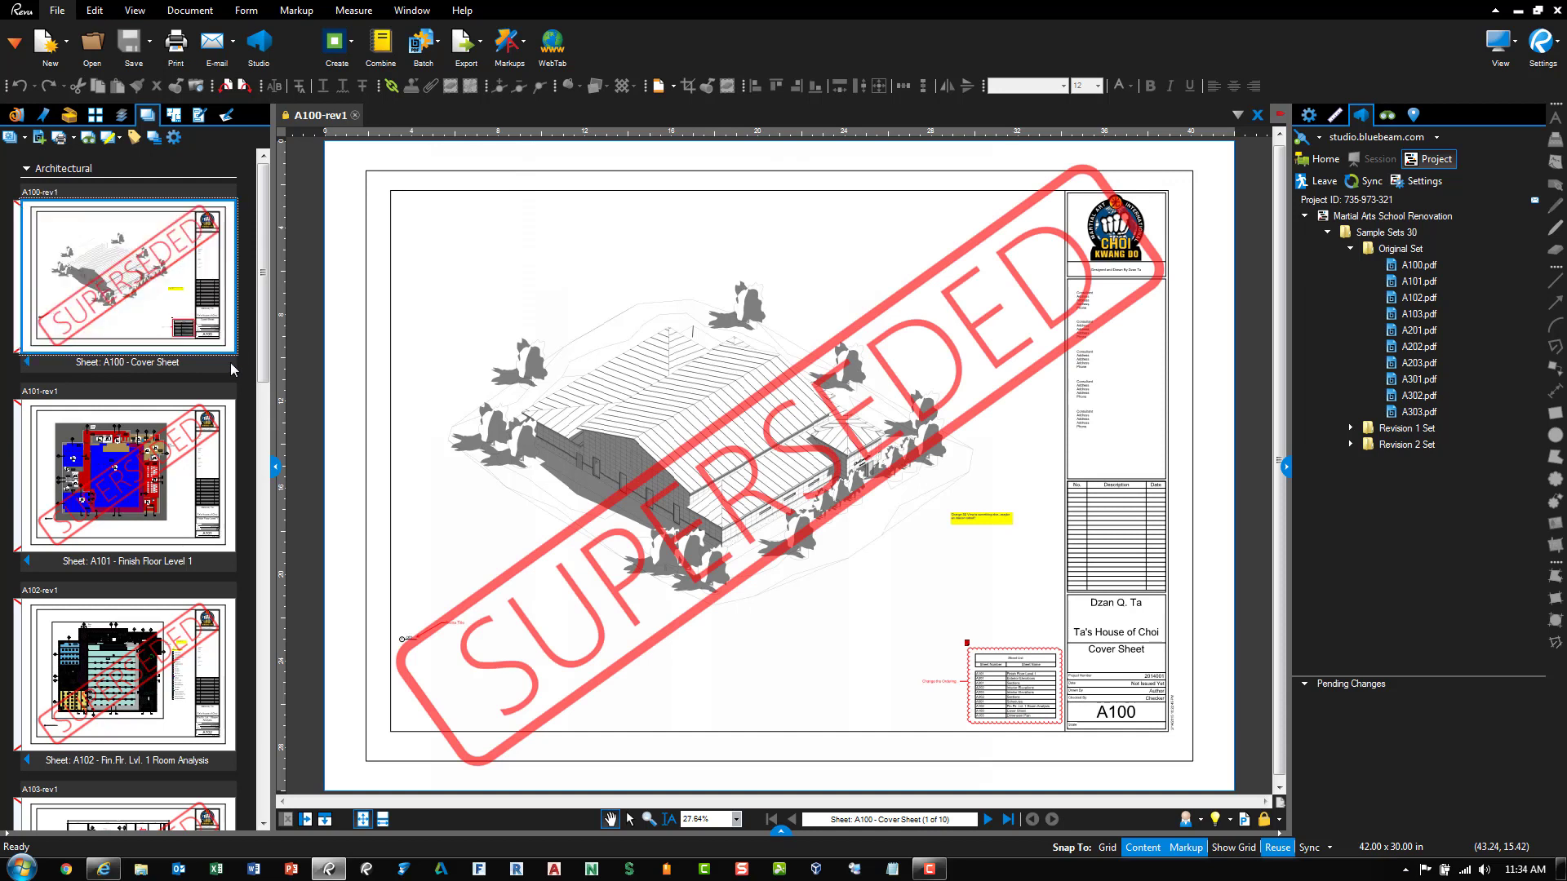
left_click(1424, 447)
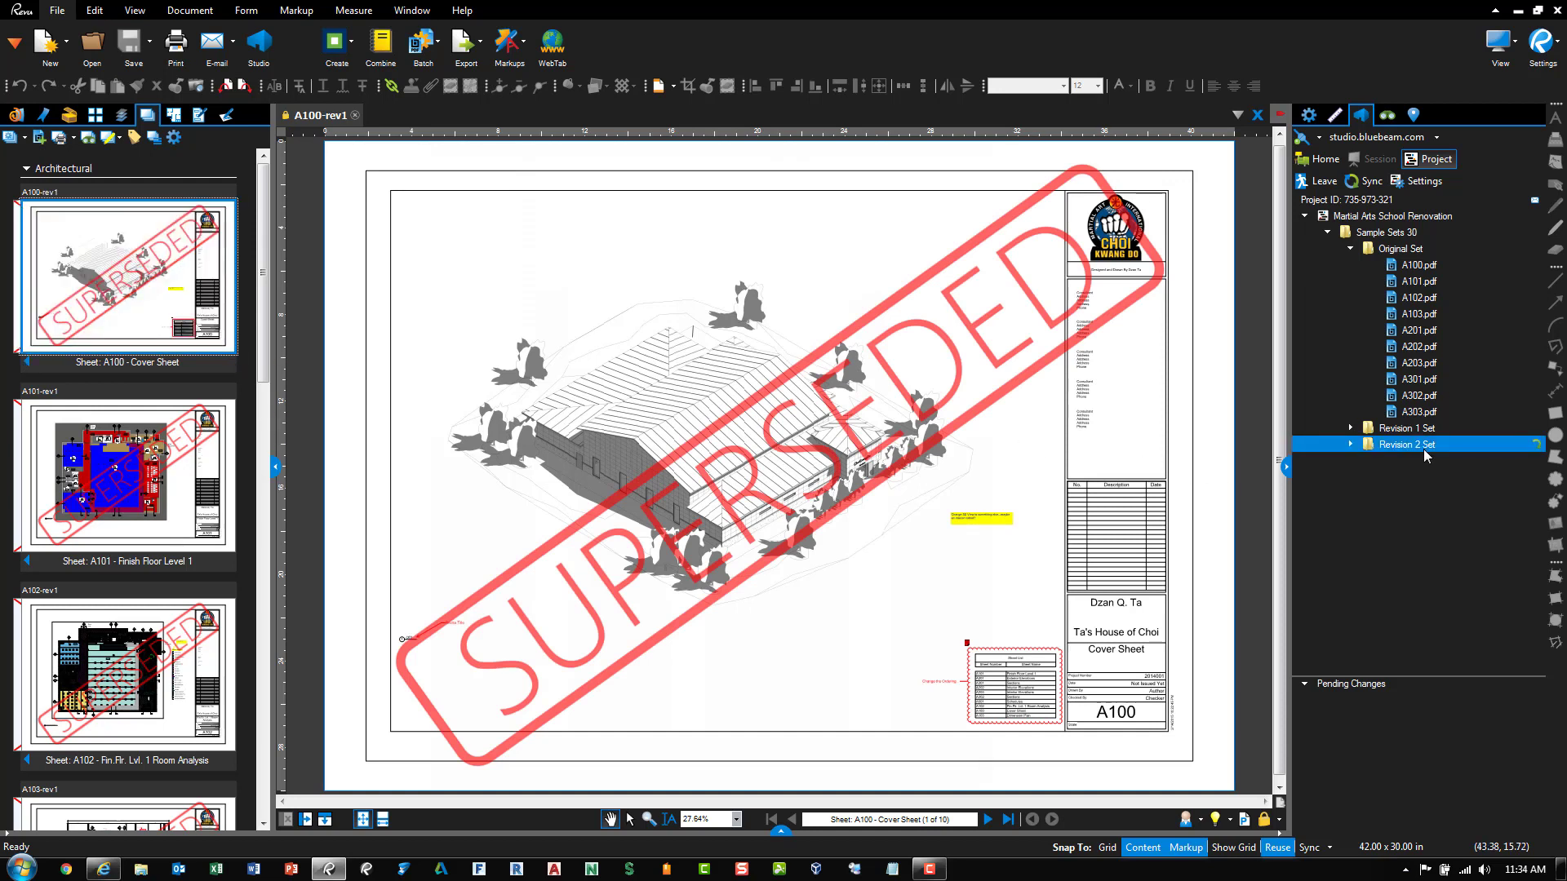
key("ctrl")
key("ctrl")
key("ctrl")
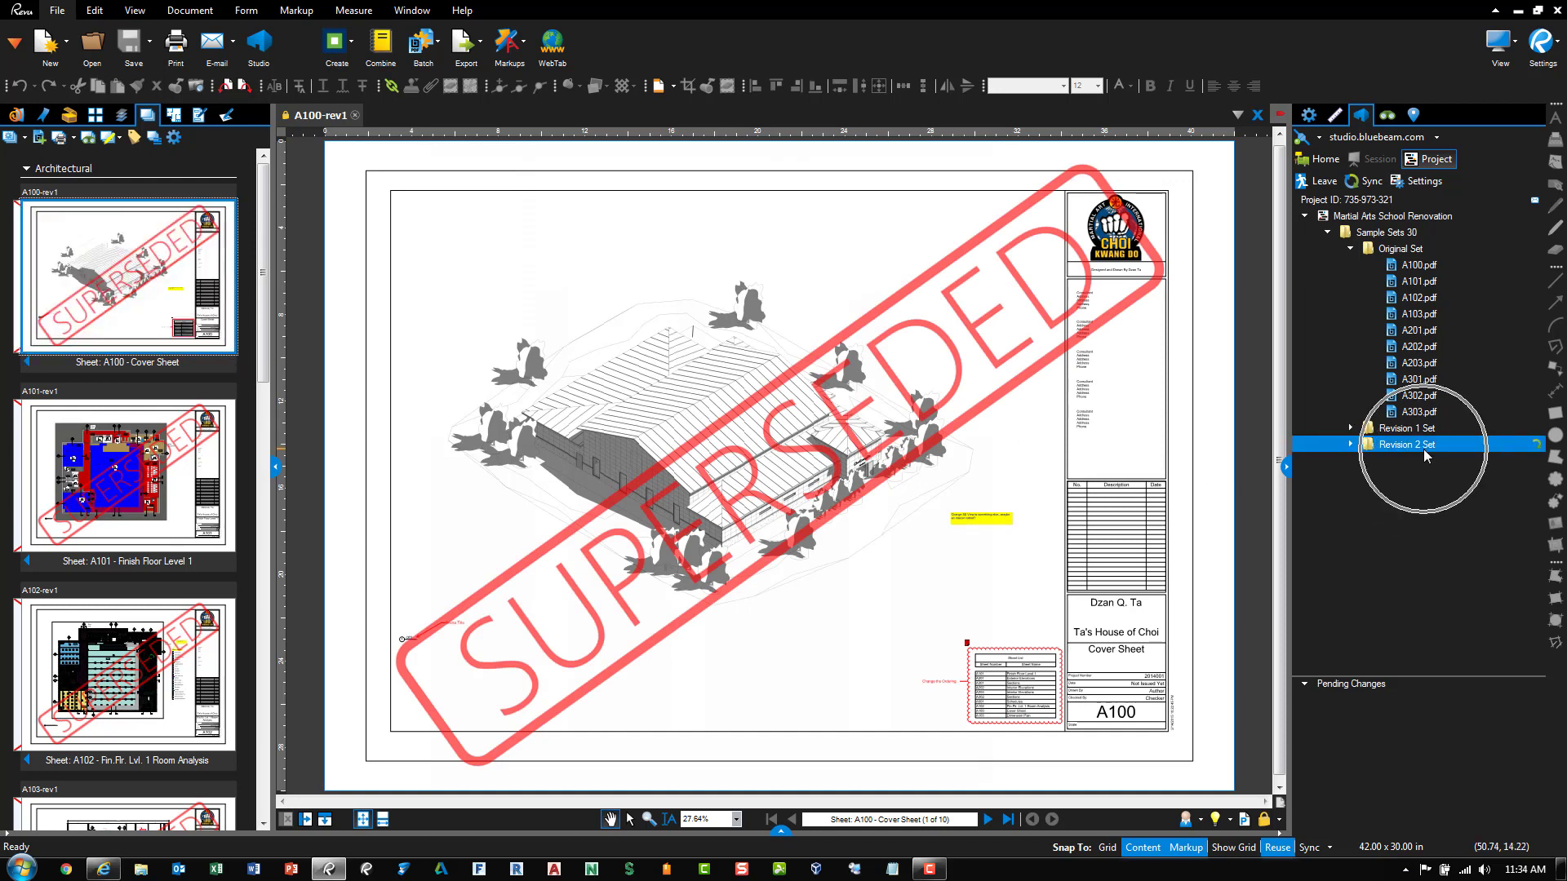
left_click(40, 141)
left_click(914, 495)
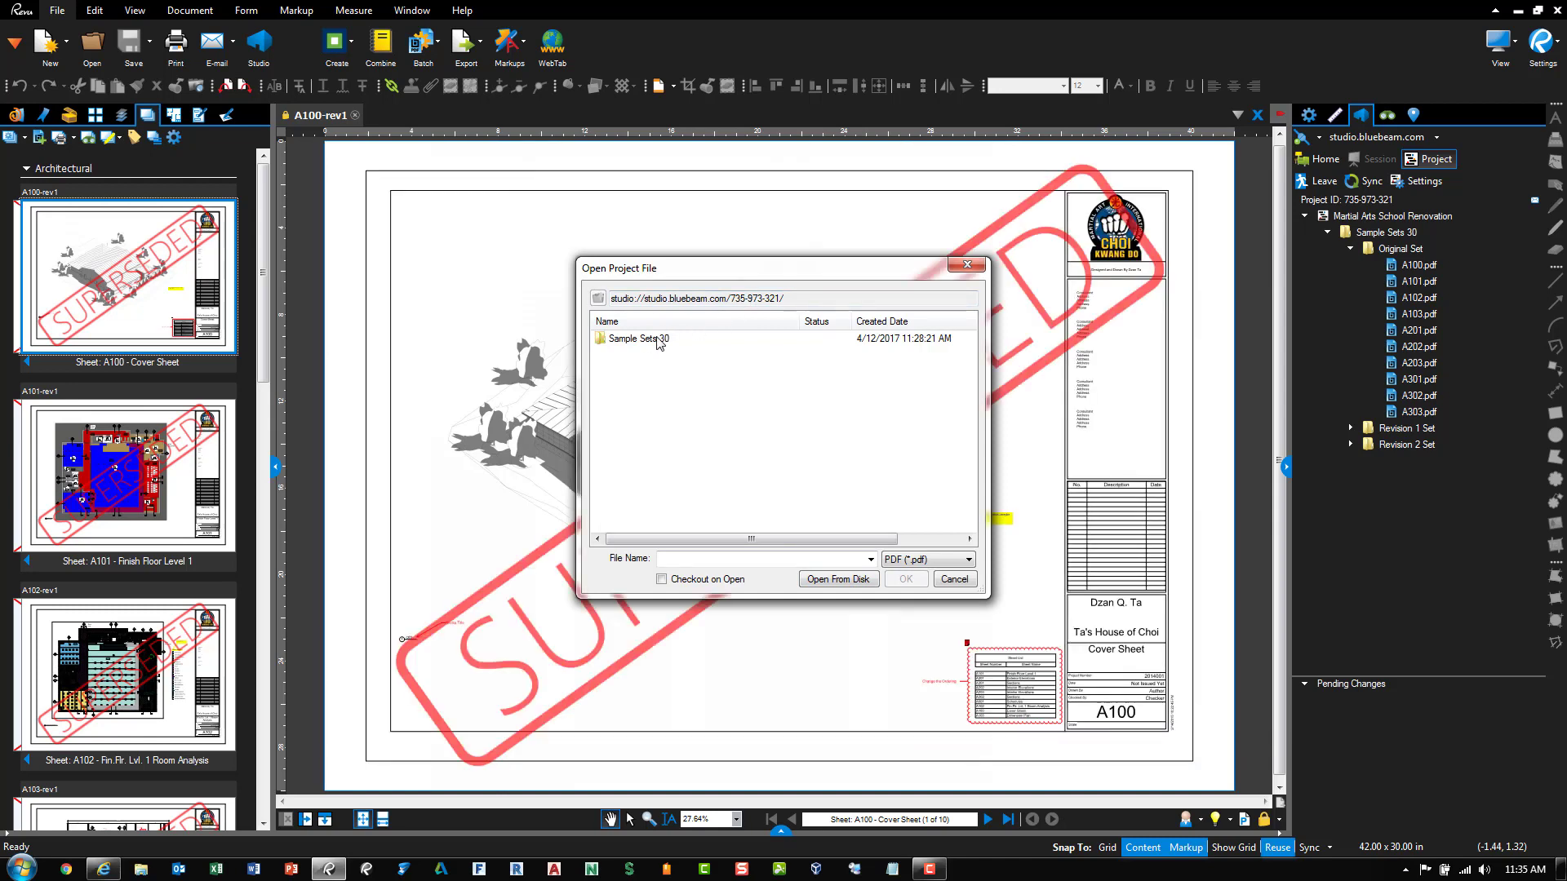
Add all nine rev2 PDFs from Sample Sets 30 > Revision 2 Set to the set
double_click(658, 342)
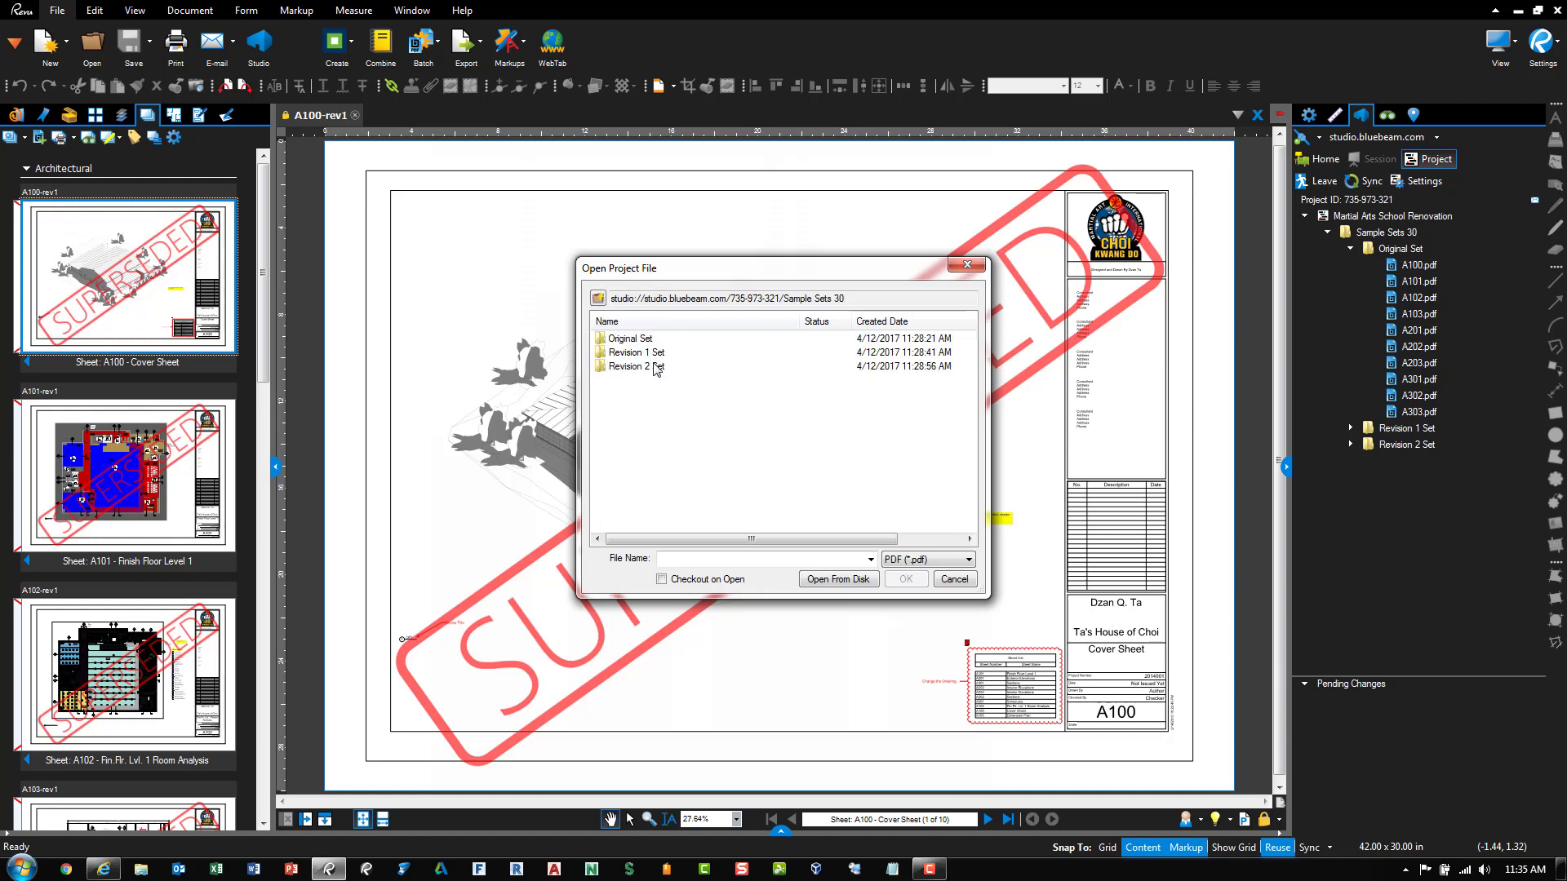
double_click(657, 369)
left_click_drag(713, 489, 634, 333)
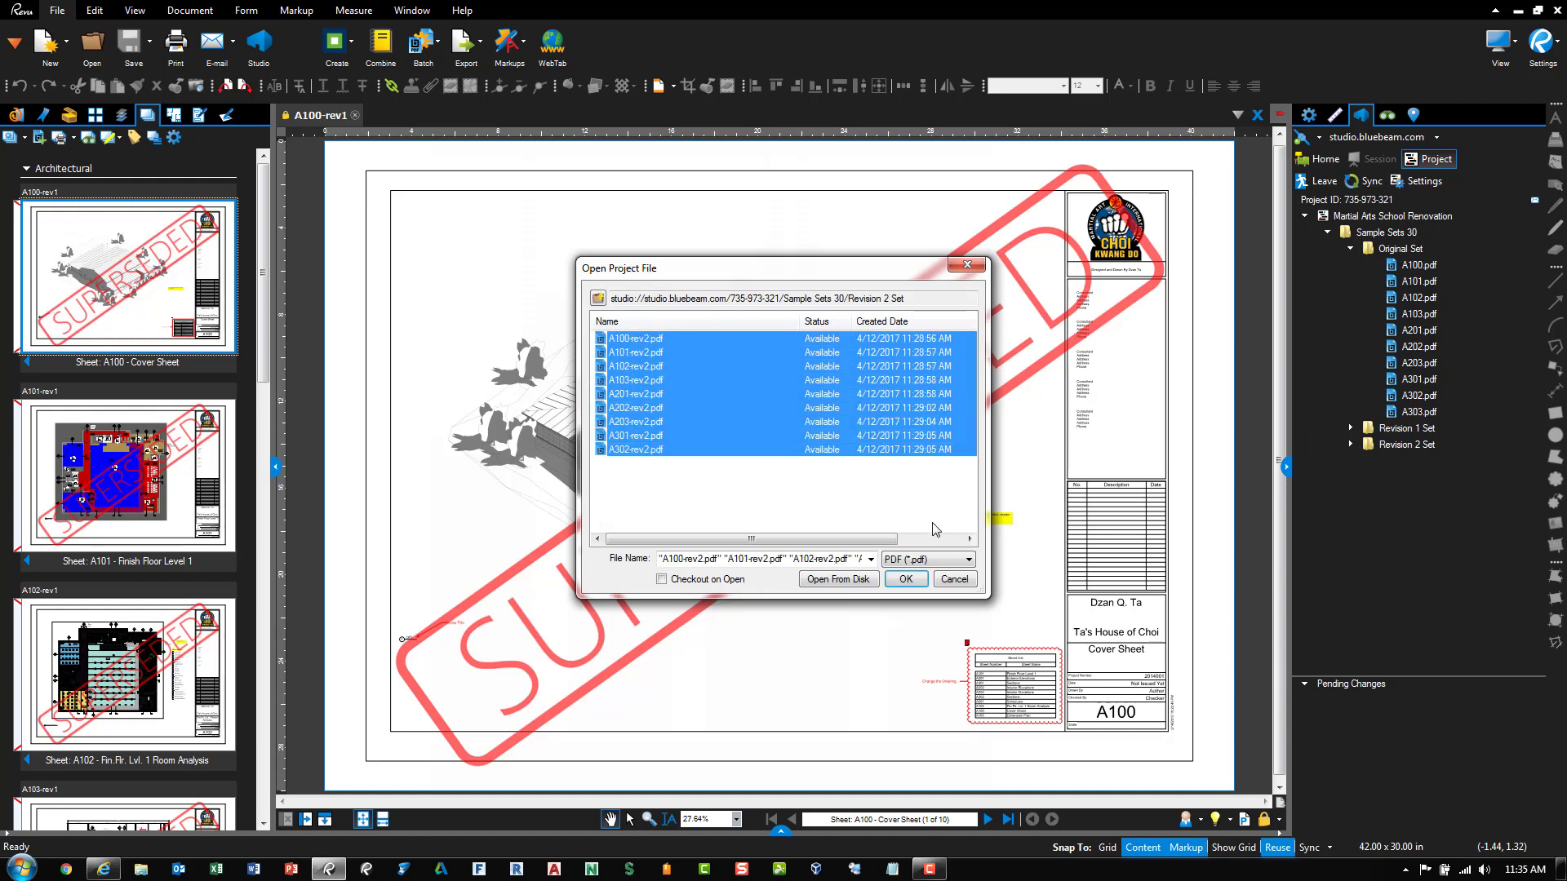
left_click(904, 580)
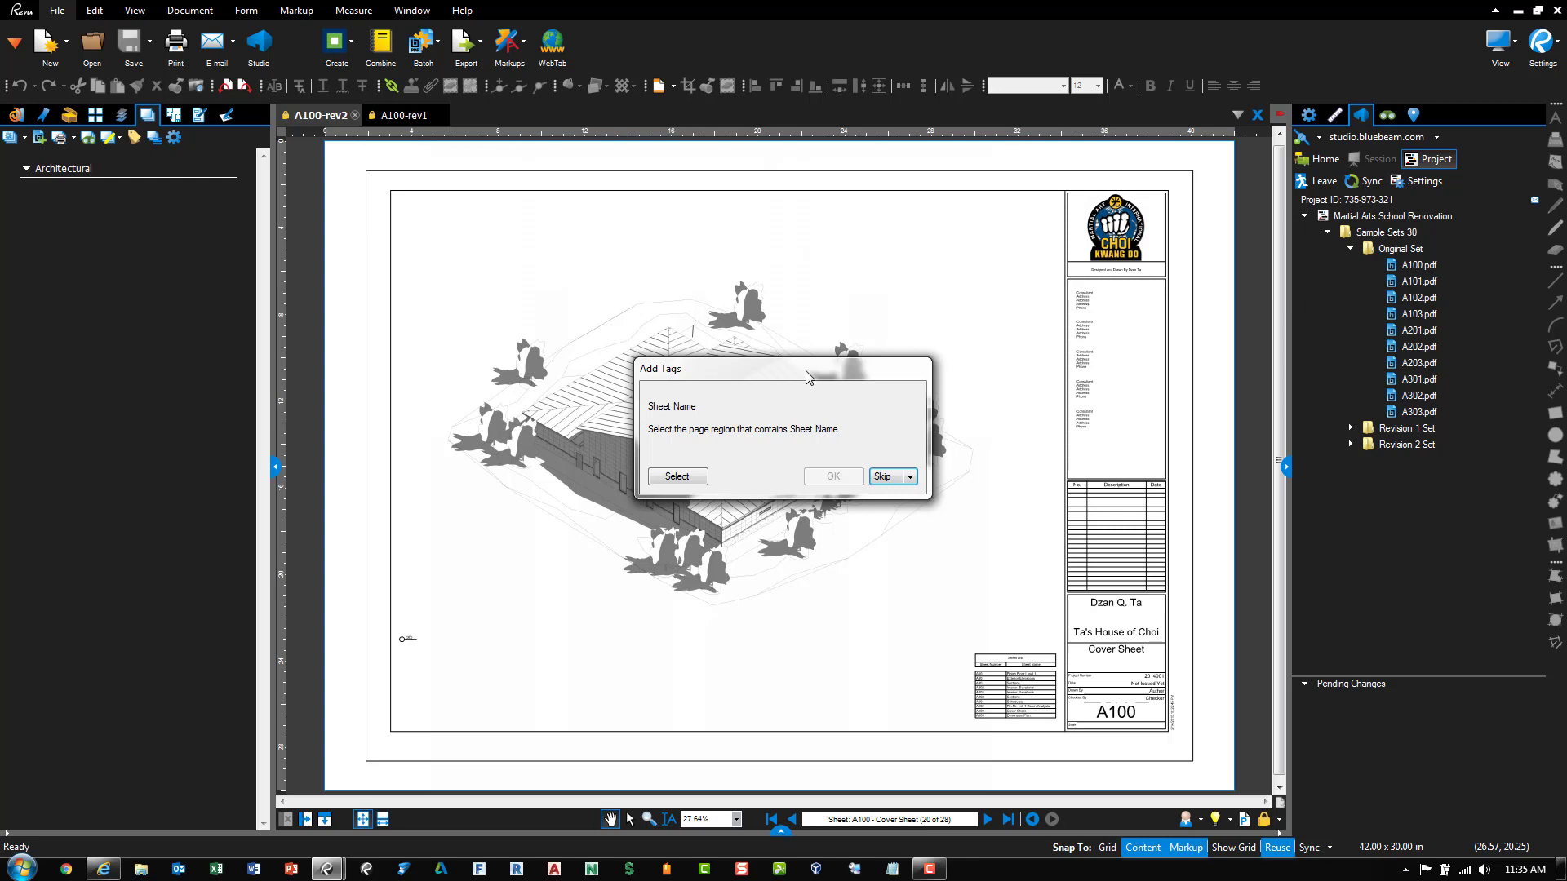
Define the Cover Sheet title-block cell as the Sheet Name tag region
left_click(677, 482)
scroll(1159, 669, "up", 5)
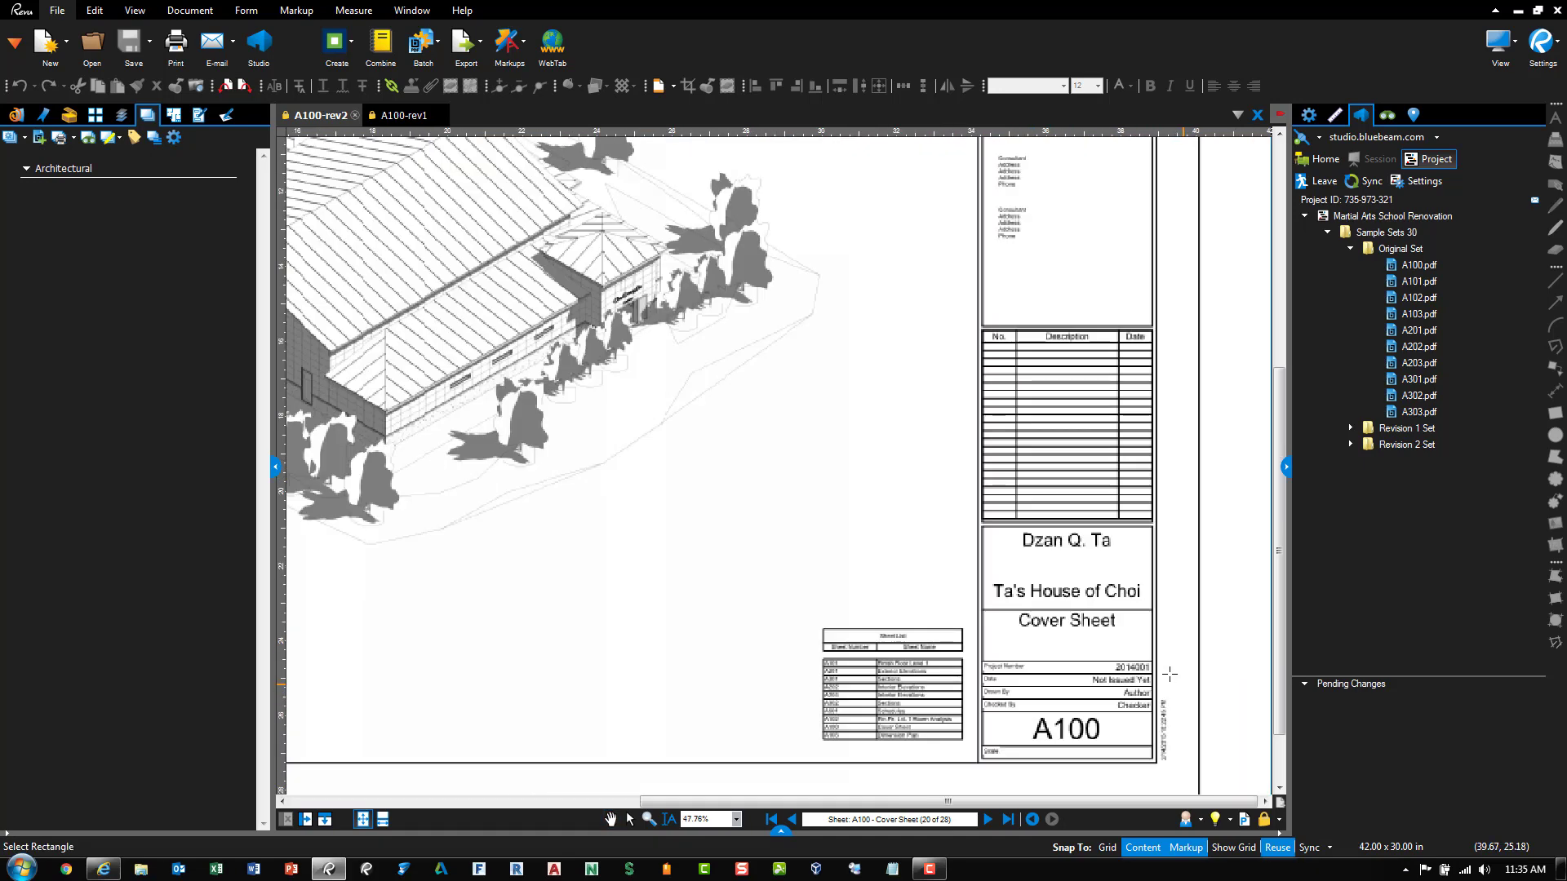
scroll(1157, 668, "up", 2)
left_click_drag(1146, 653, 762, 537)
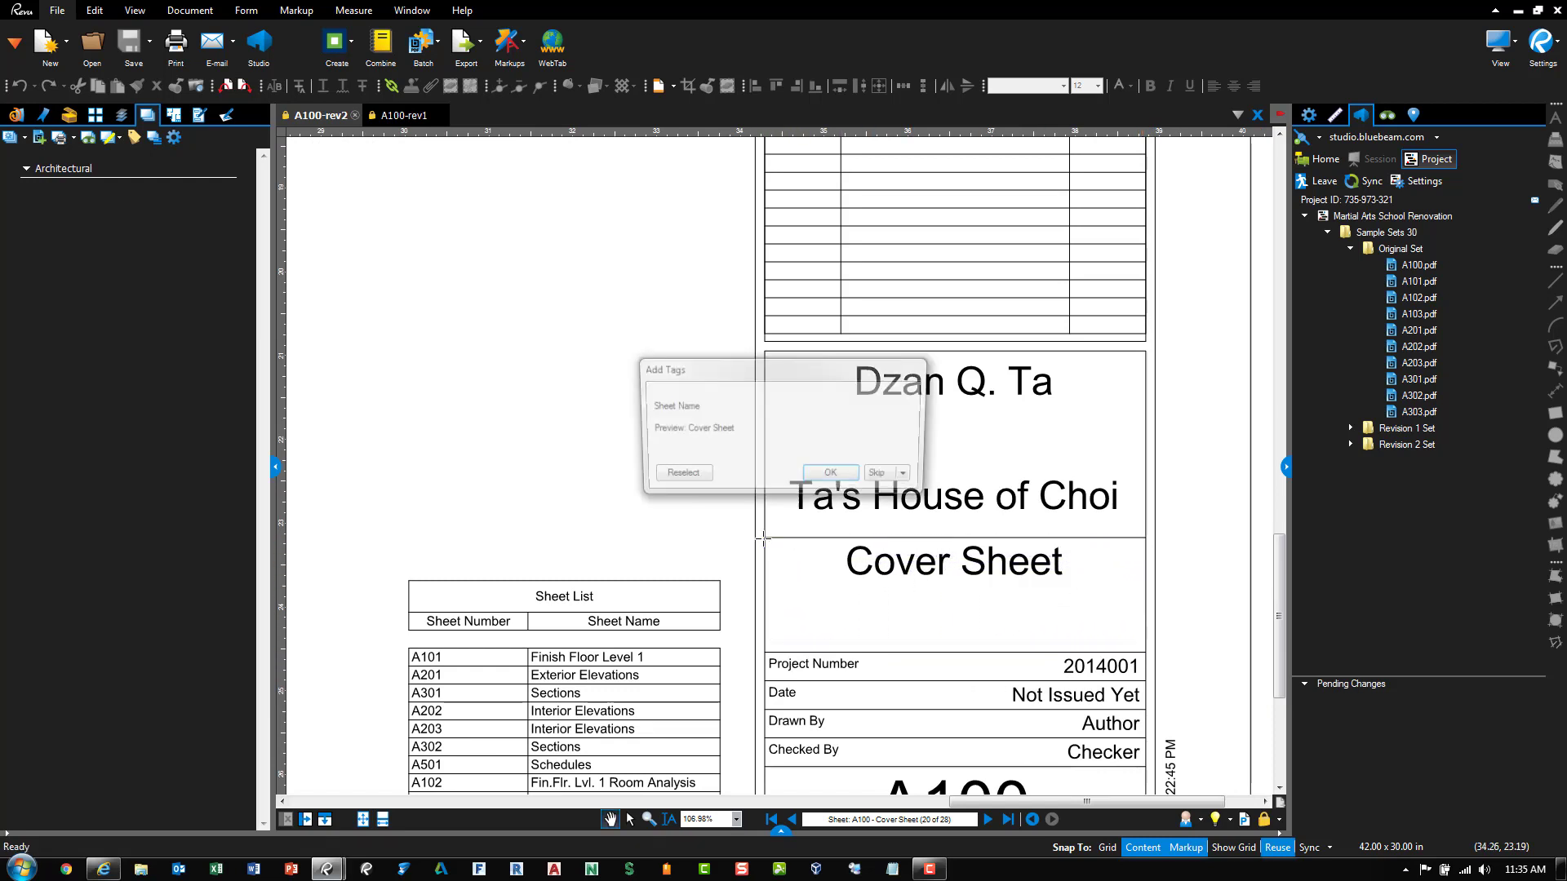
left_click(817, 476)
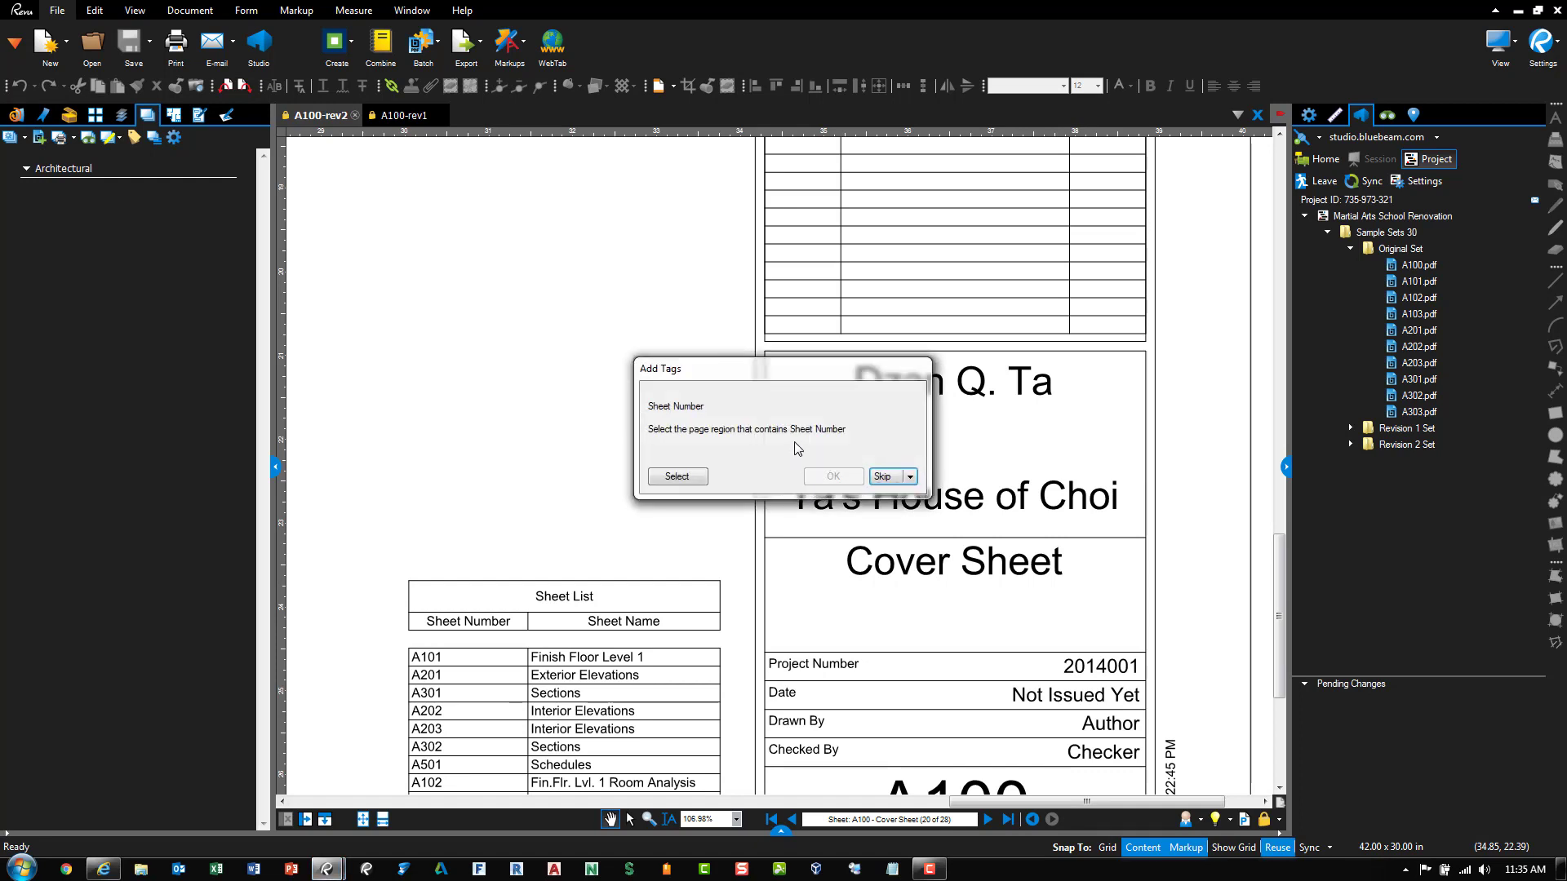
Define the A100 title-block cell as the Sheet Number tag region
left_click(676, 477)
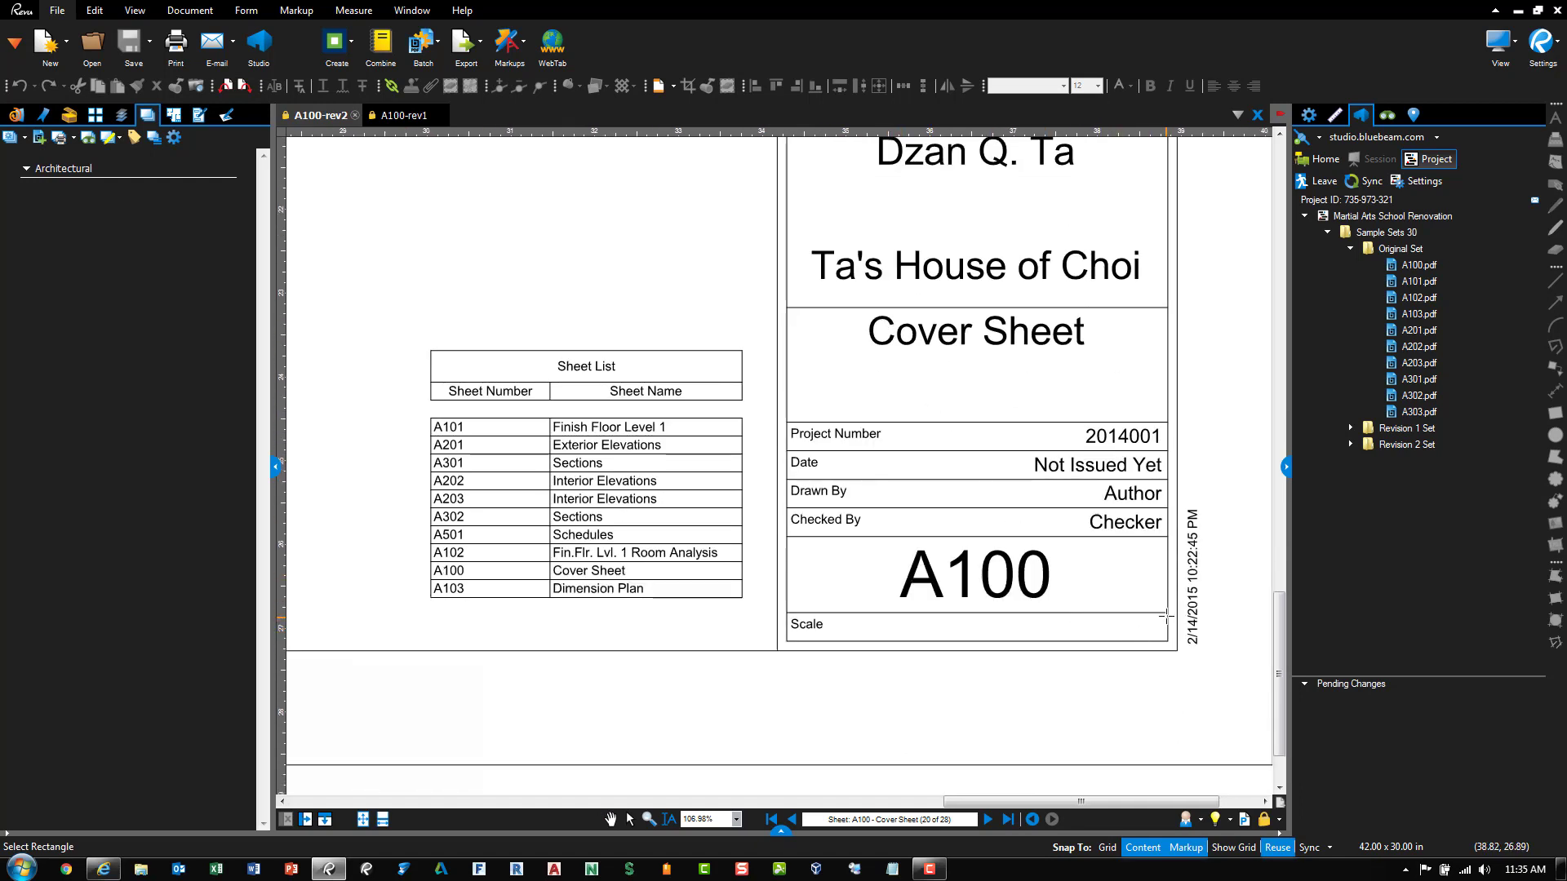
left_click_drag(1167, 612, 787, 536)
left_click(828, 472)
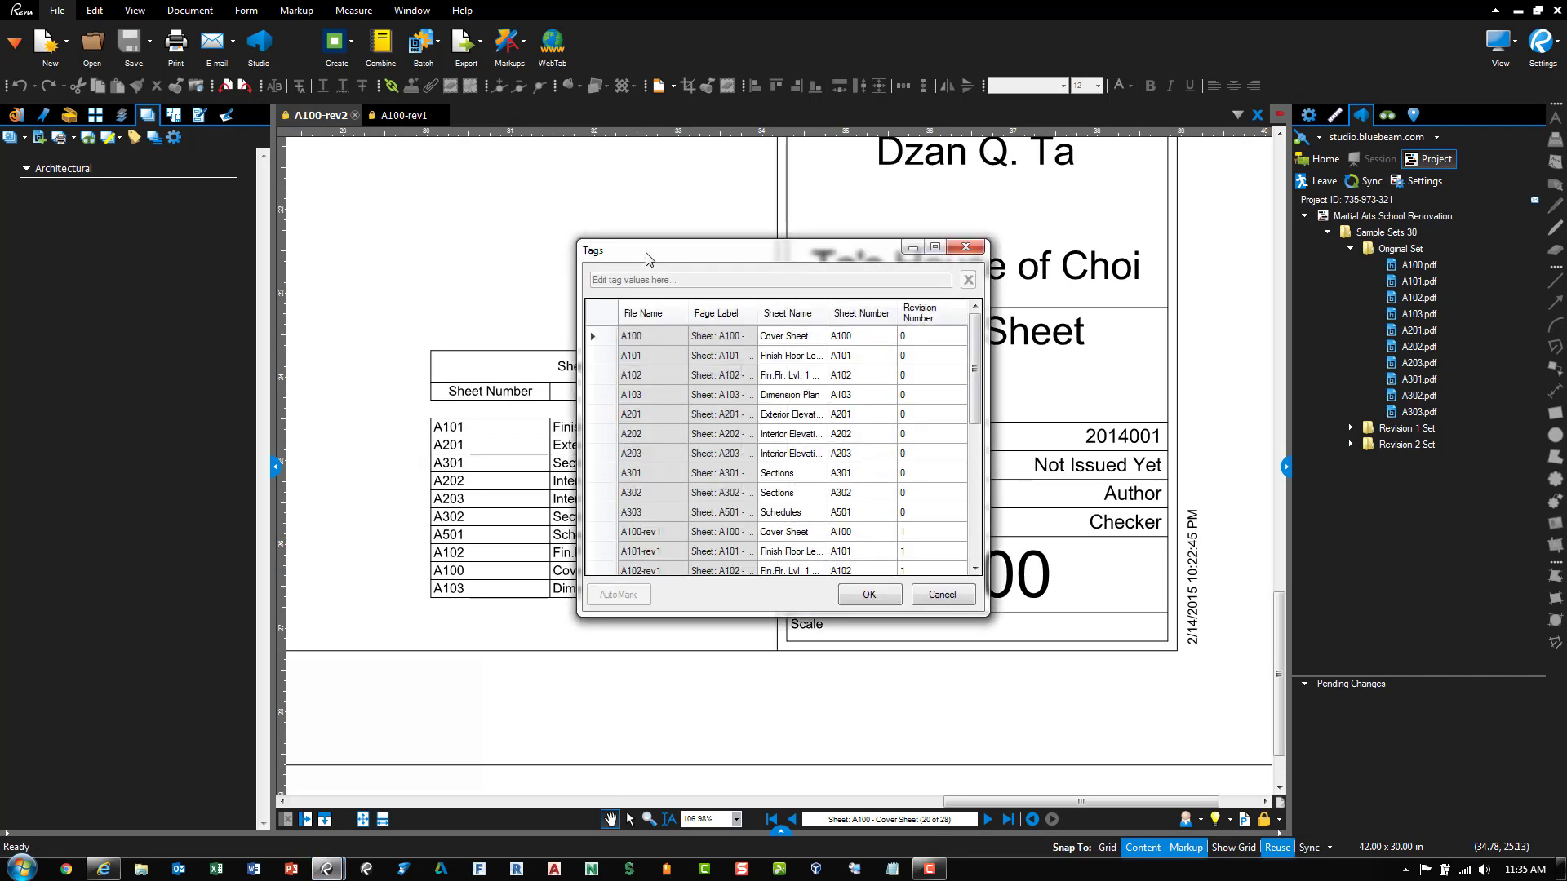
Enlarge the Tags list to review each sheet's name, number and revision 0–2, then accept them
left_click_drag(628, 214, 518, 177)
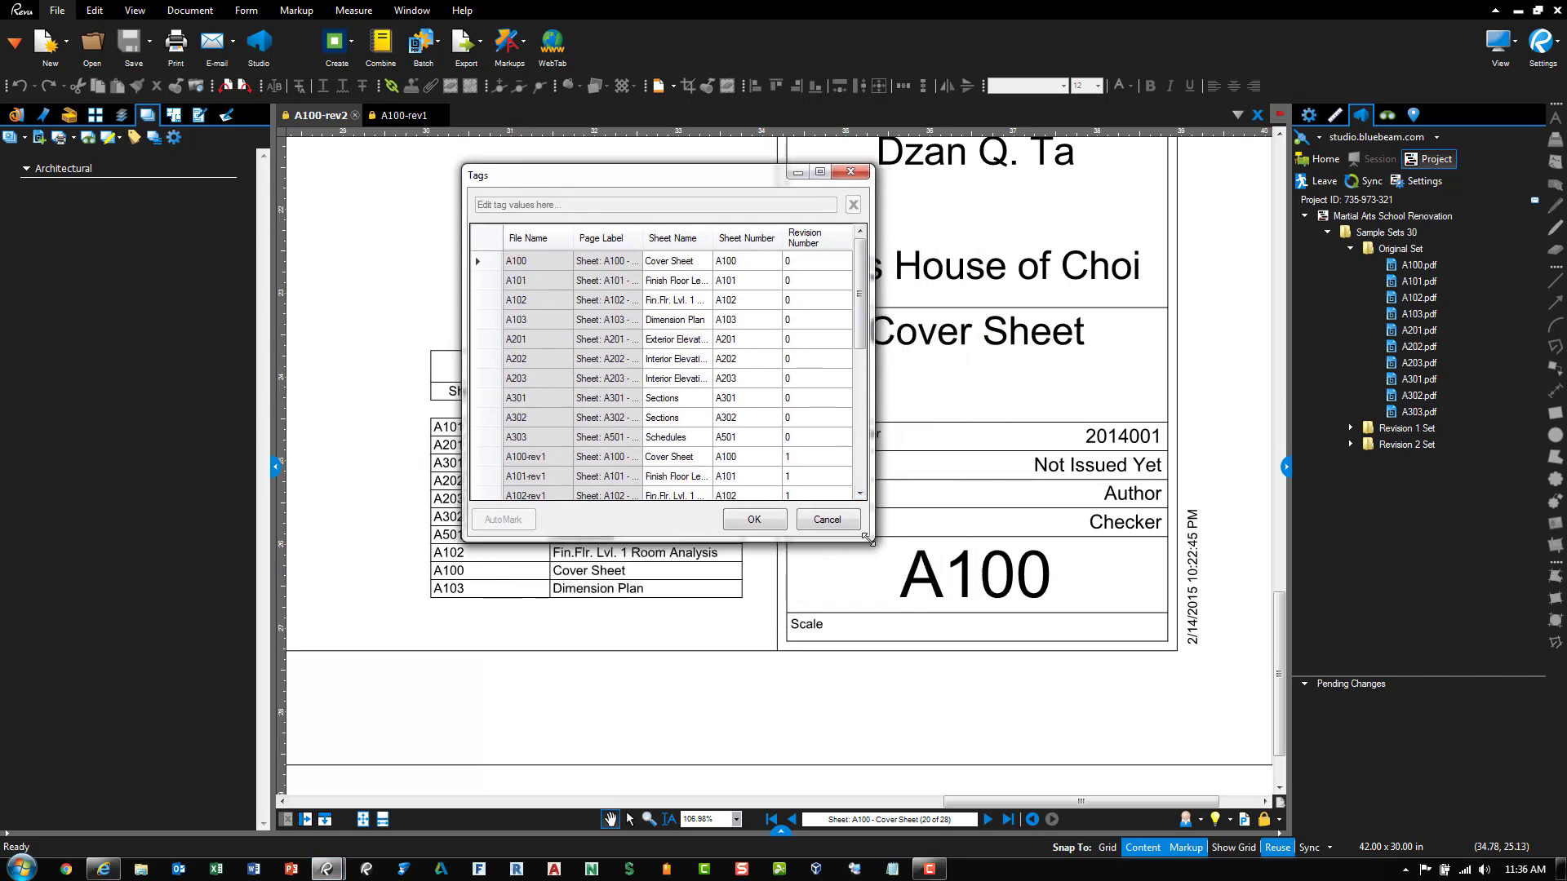
left_click_drag(872, 539, 1190, 687)
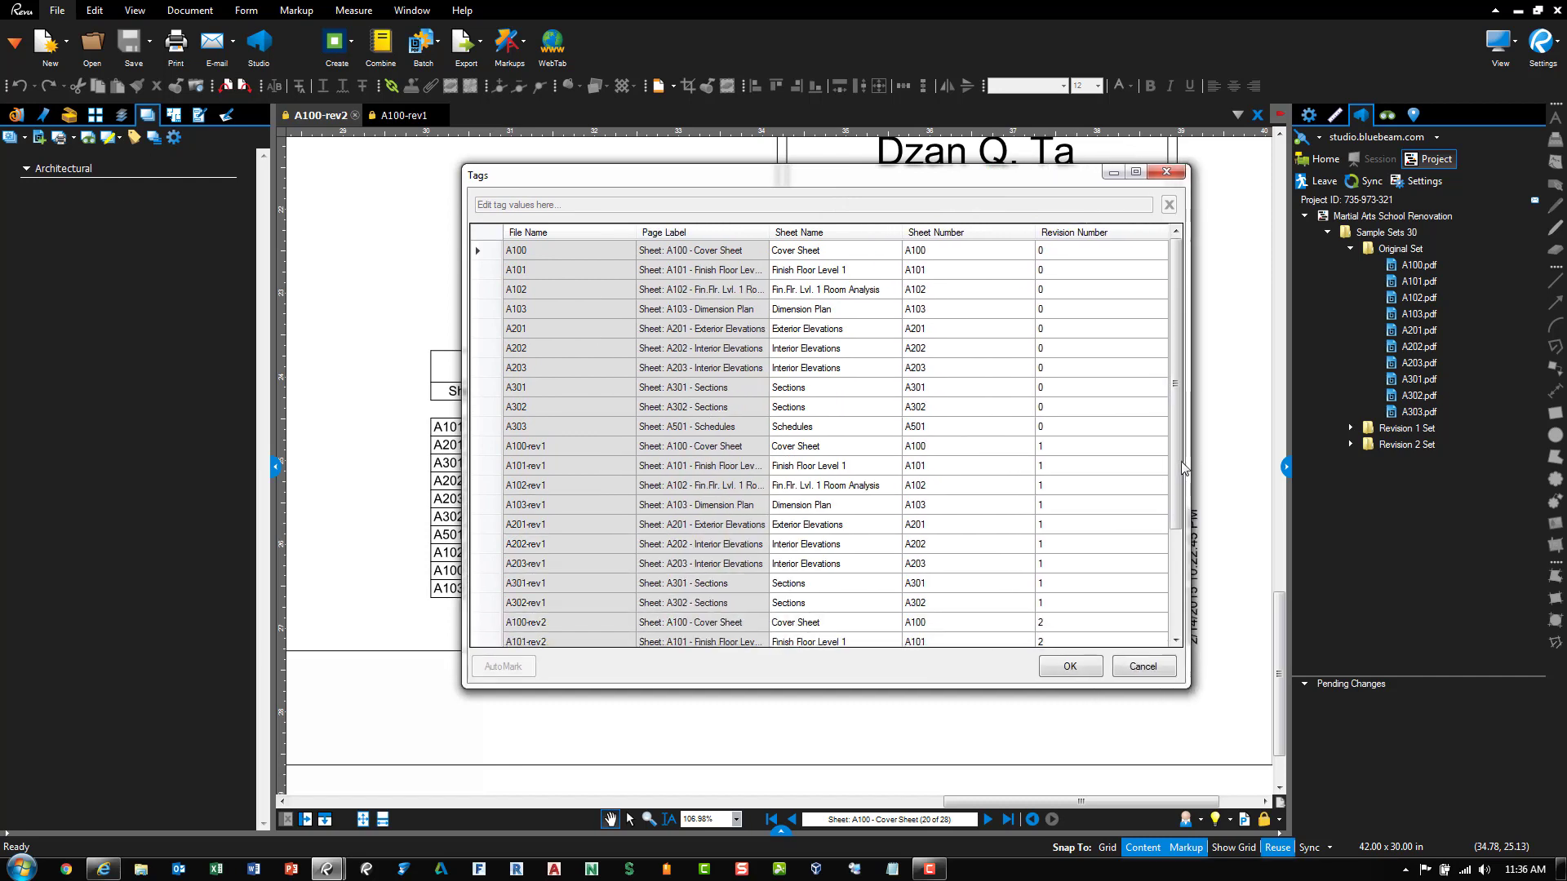
left_click_drag(1178, 481, 1177, 569)
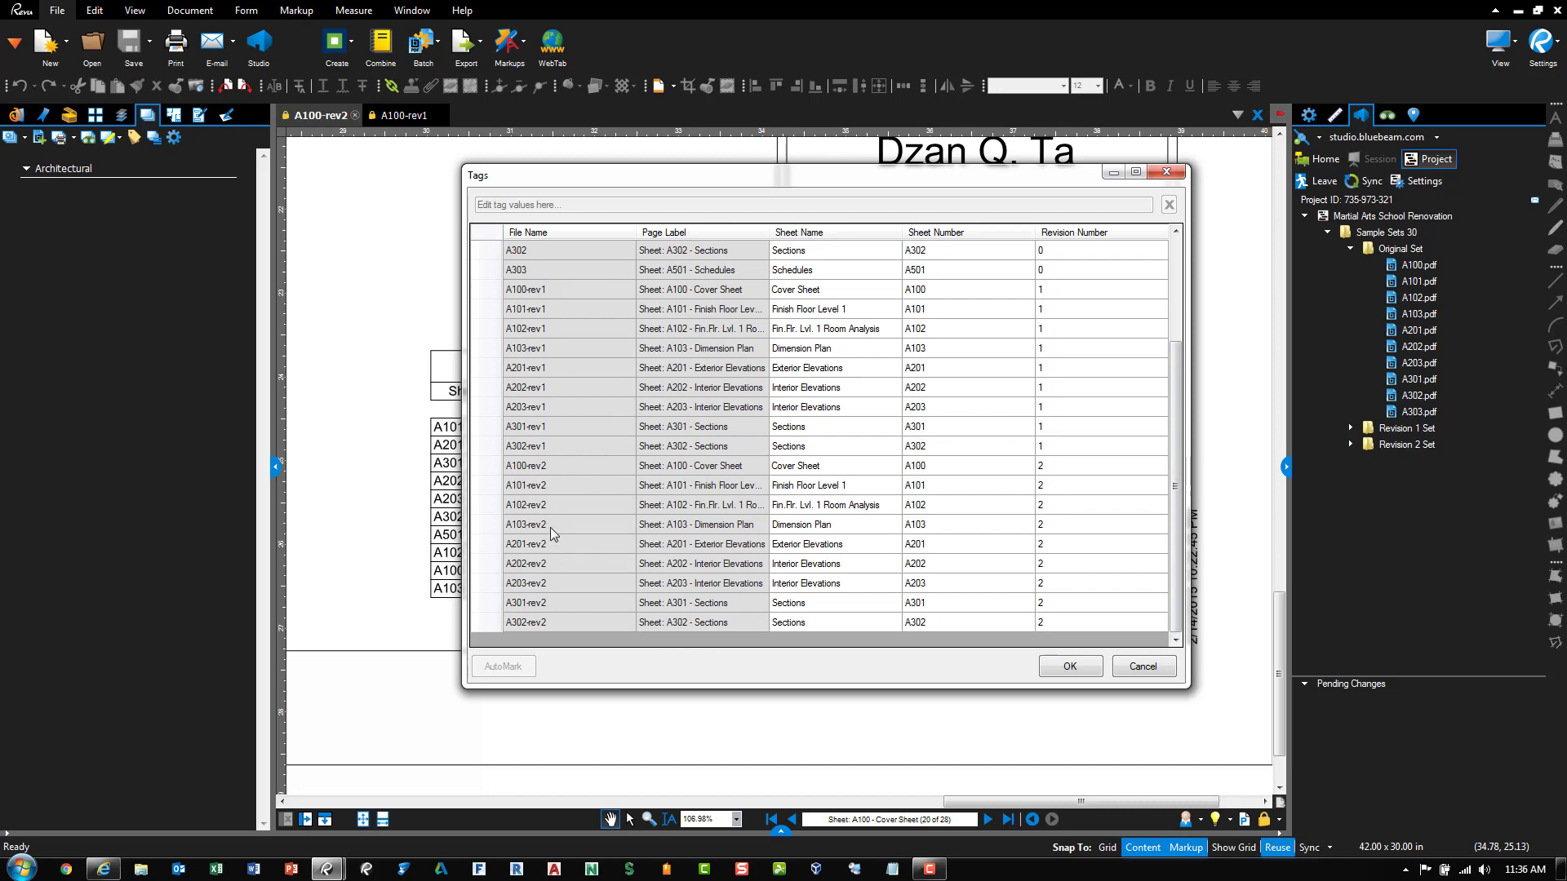
left_click(1081, 672)
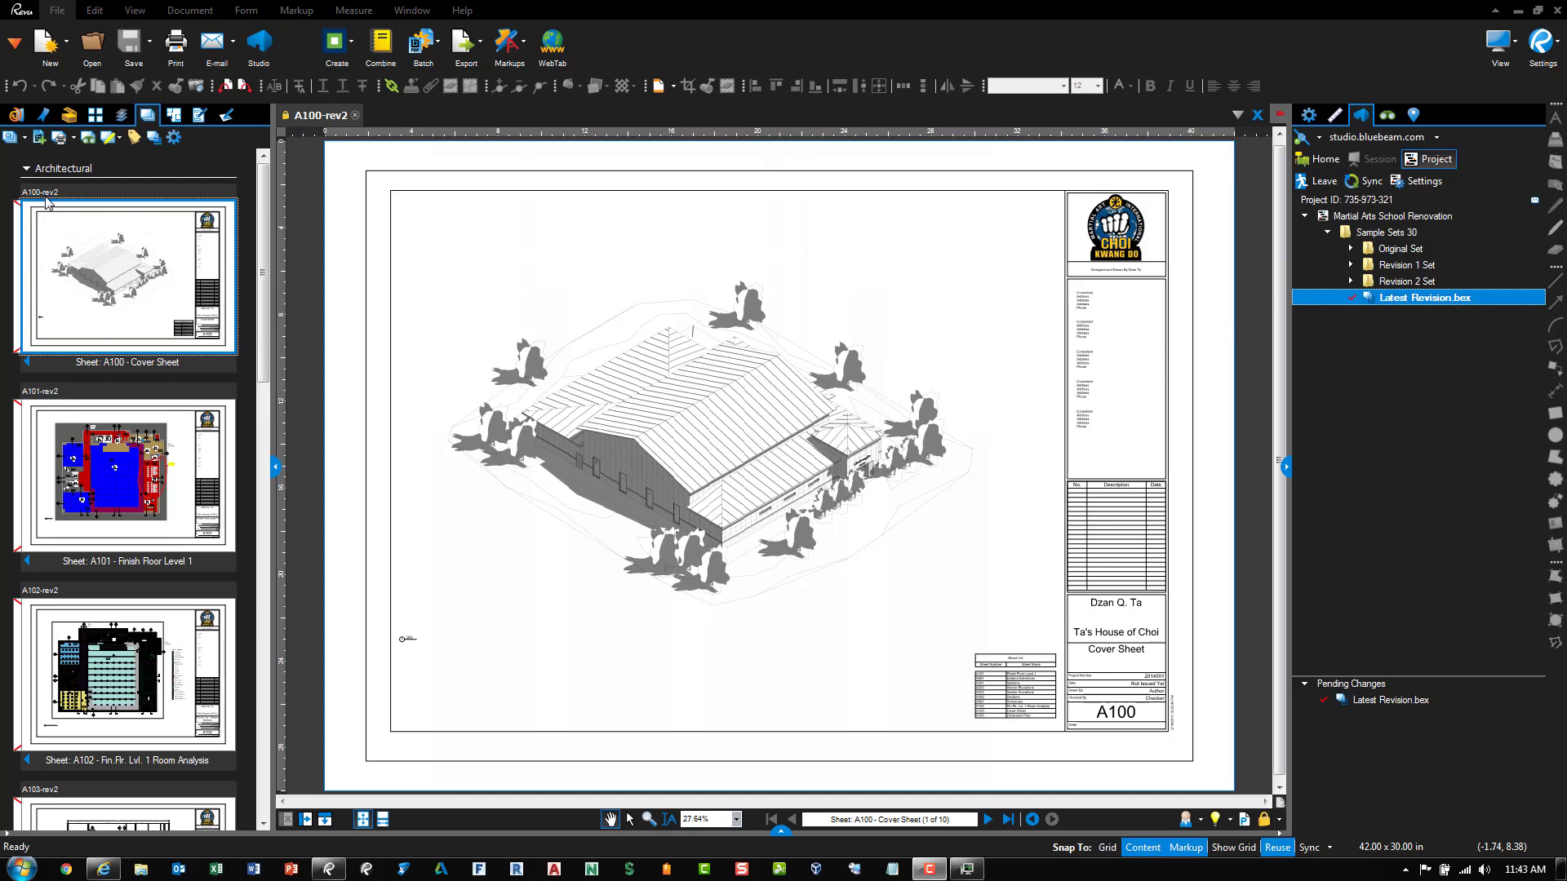
Step sheet A100 back to its original version and forward again to rev2
left_click(30, 365)
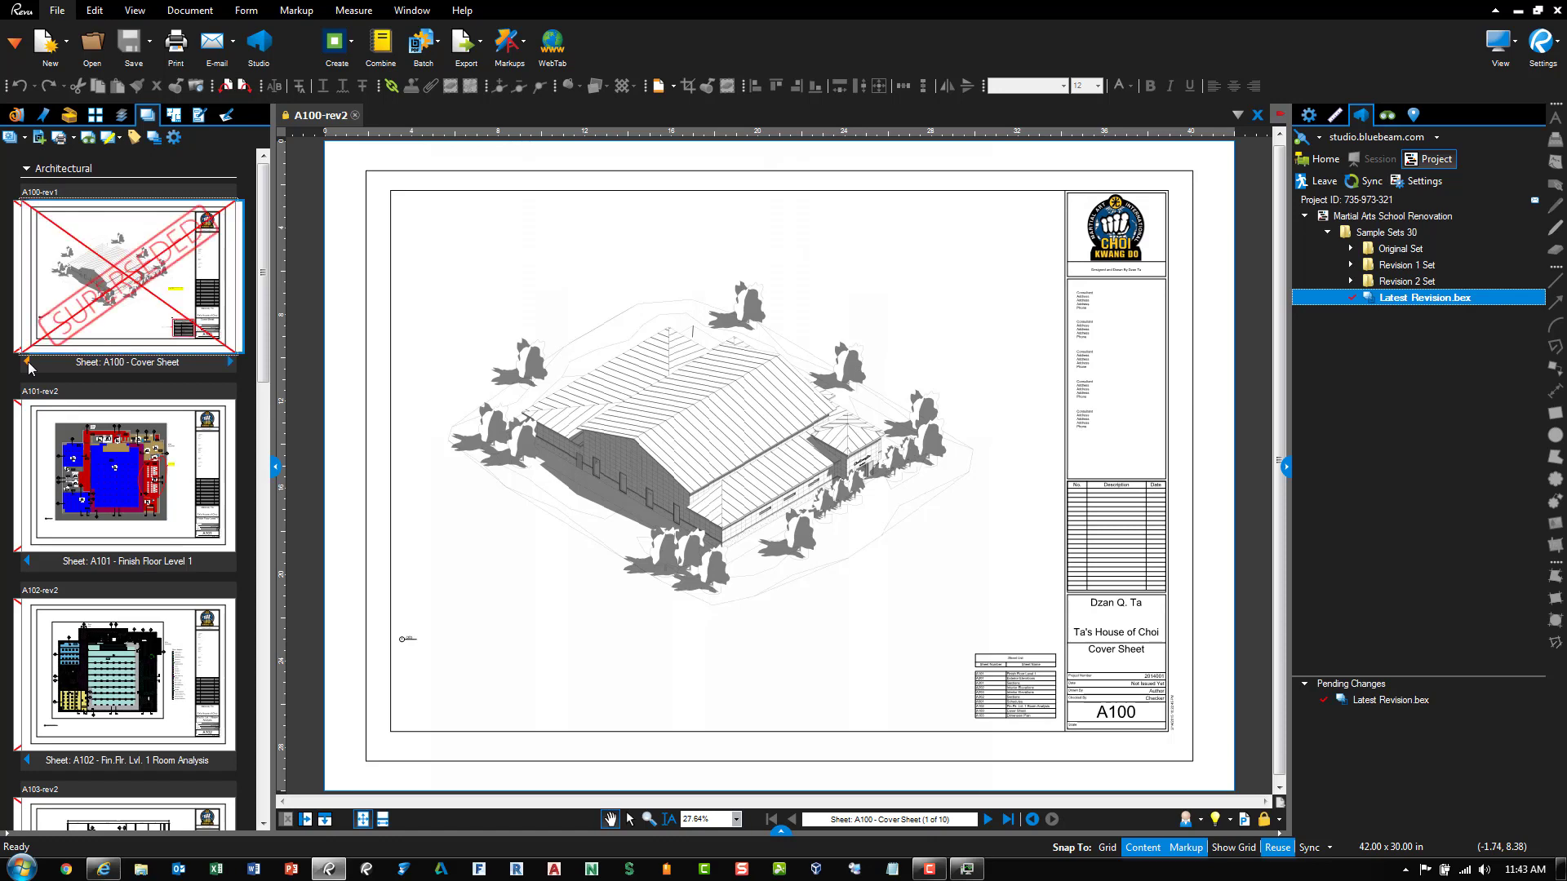
left_click(29, 366)
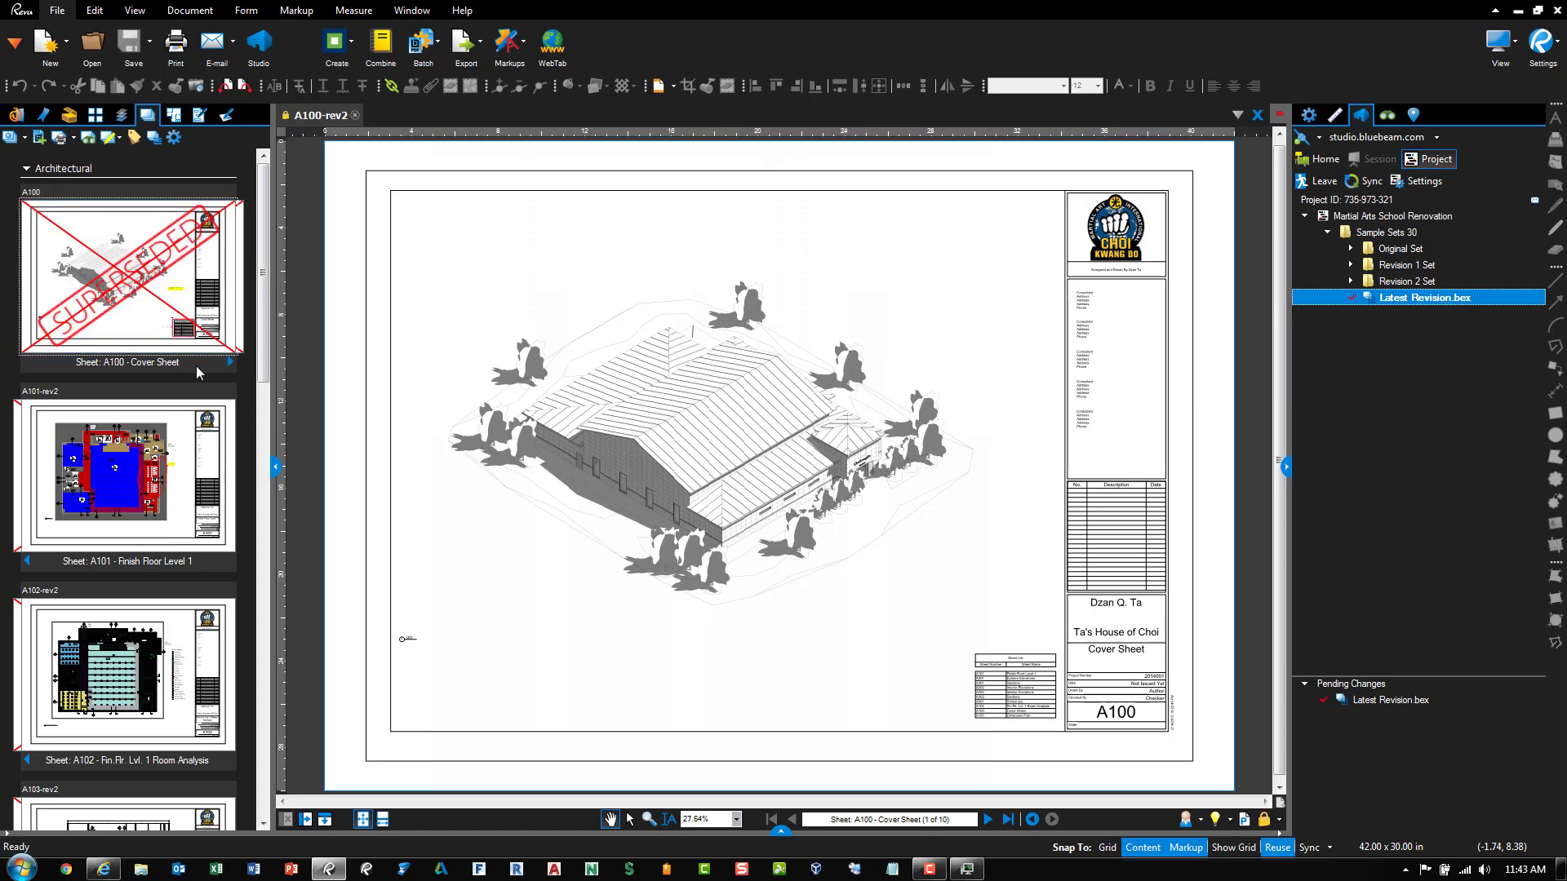
left_click(229, 365)
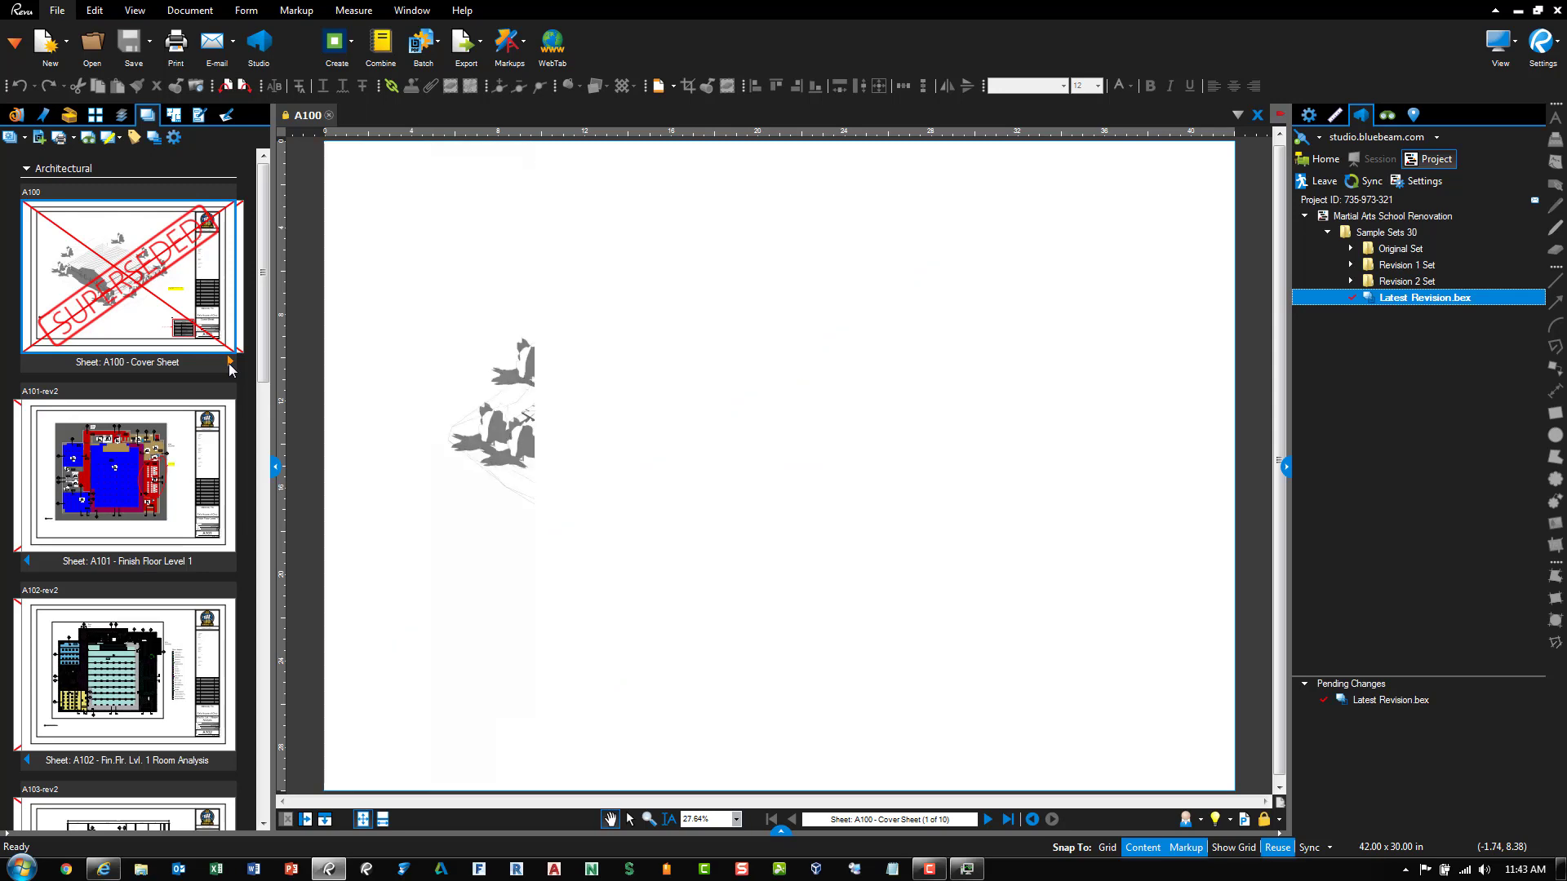
left_click(229, 364)
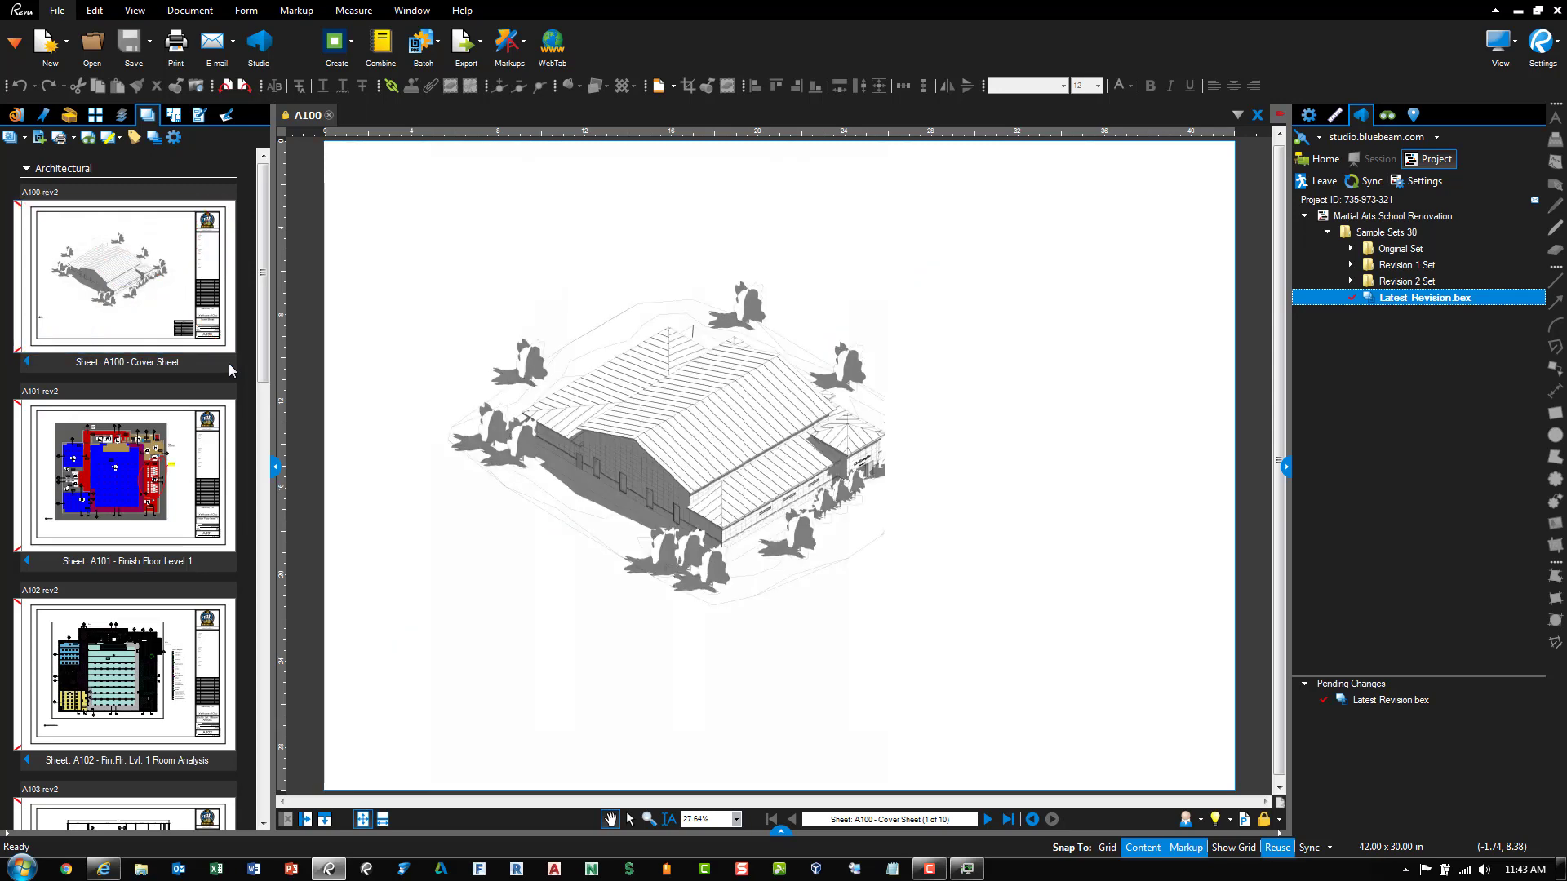
Bring up the set's Tags list and move it up and left
key("ctrl")
key("ctrl")
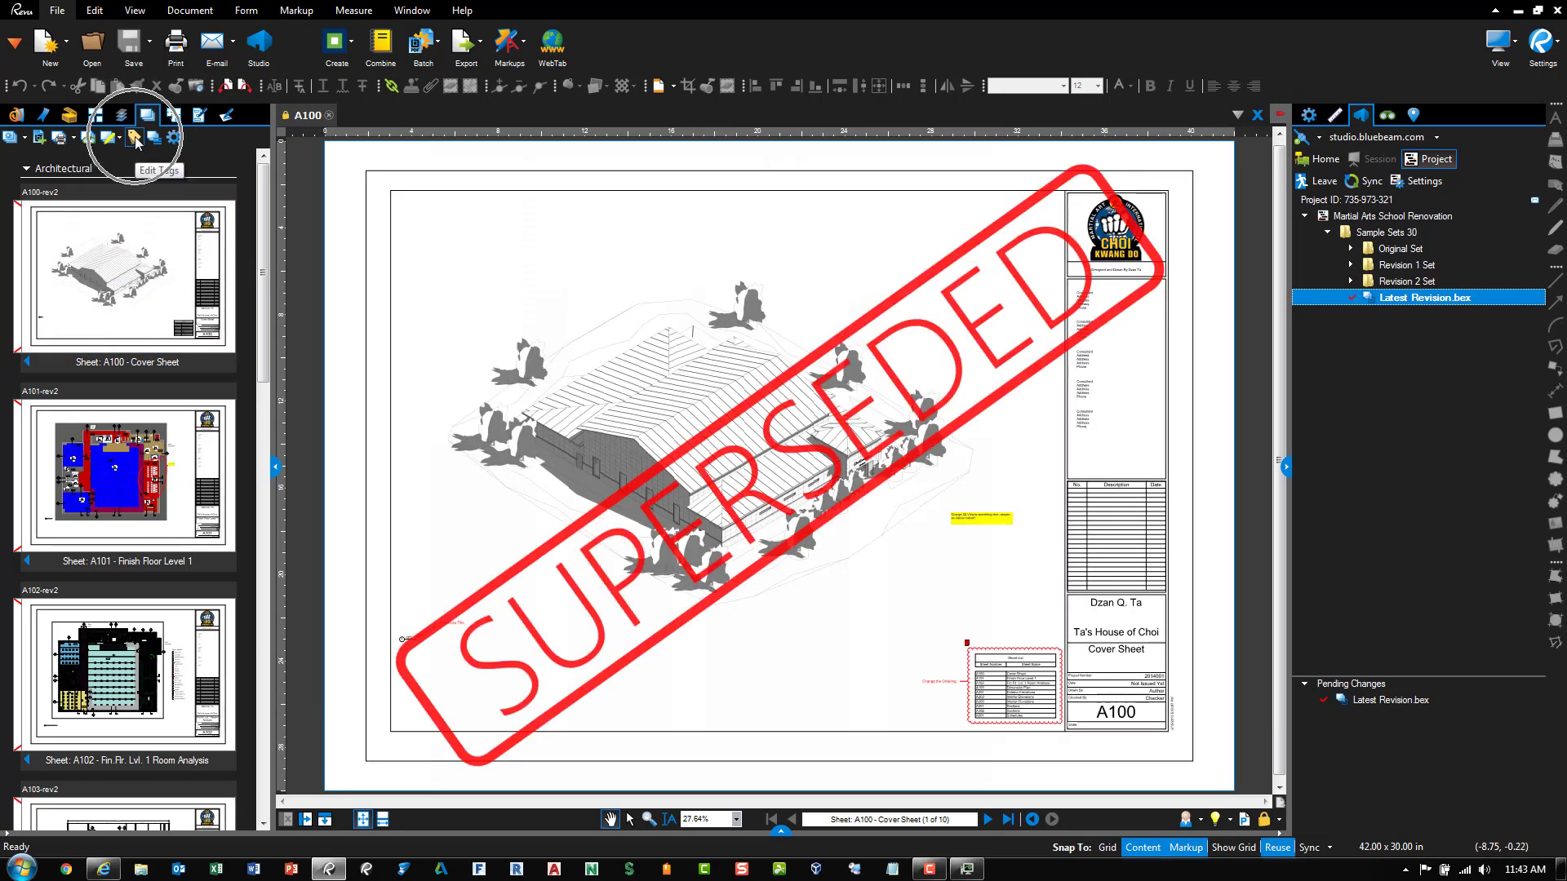
left_click(134, 139)
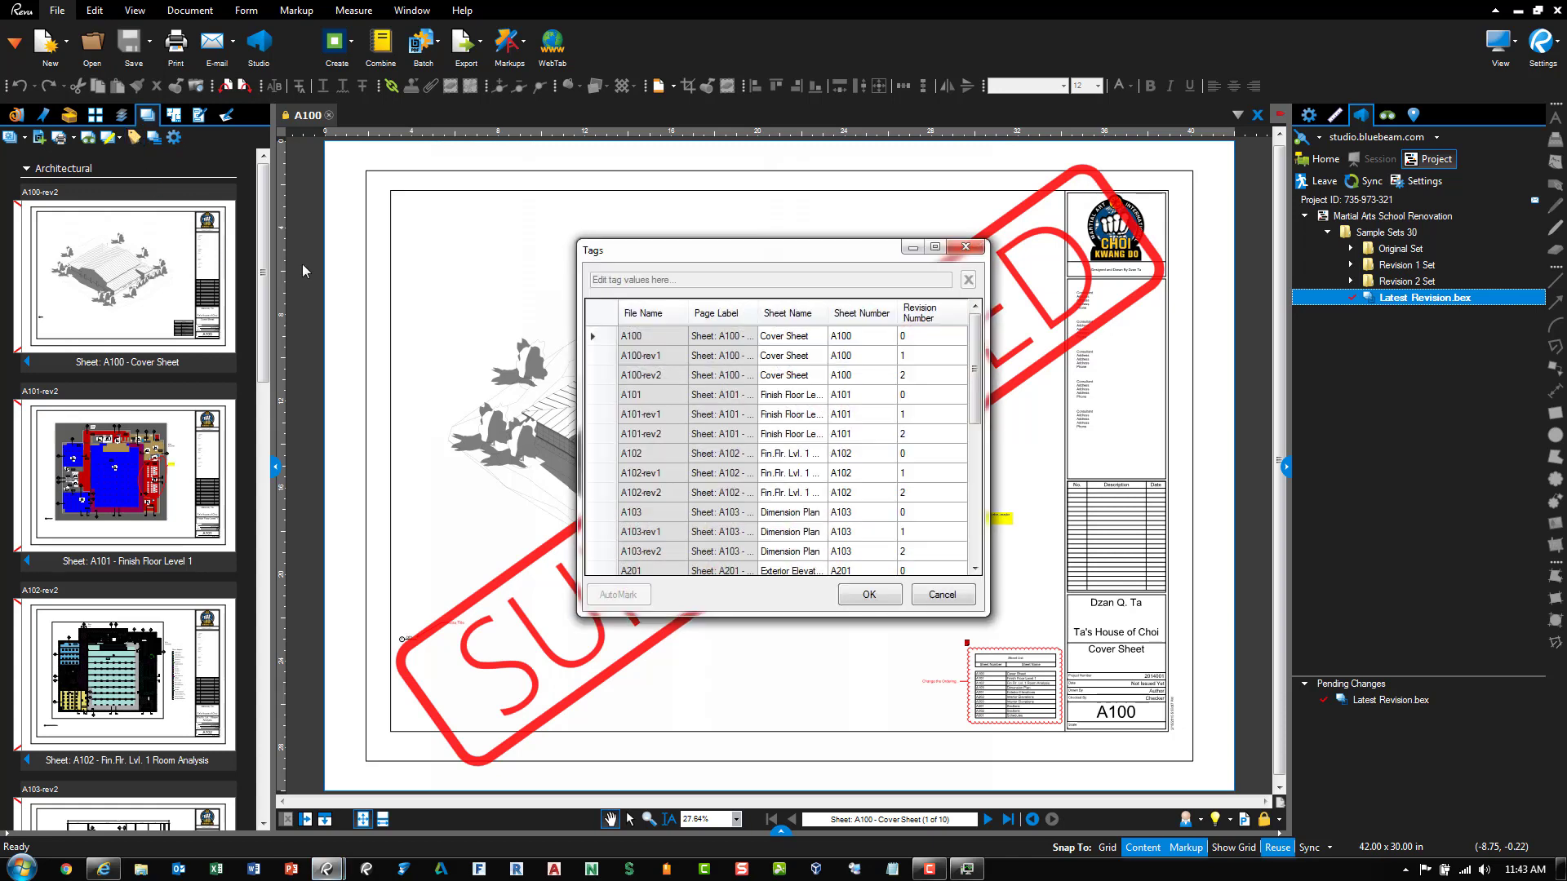
left_click_drag(618, 256, 438, 192)
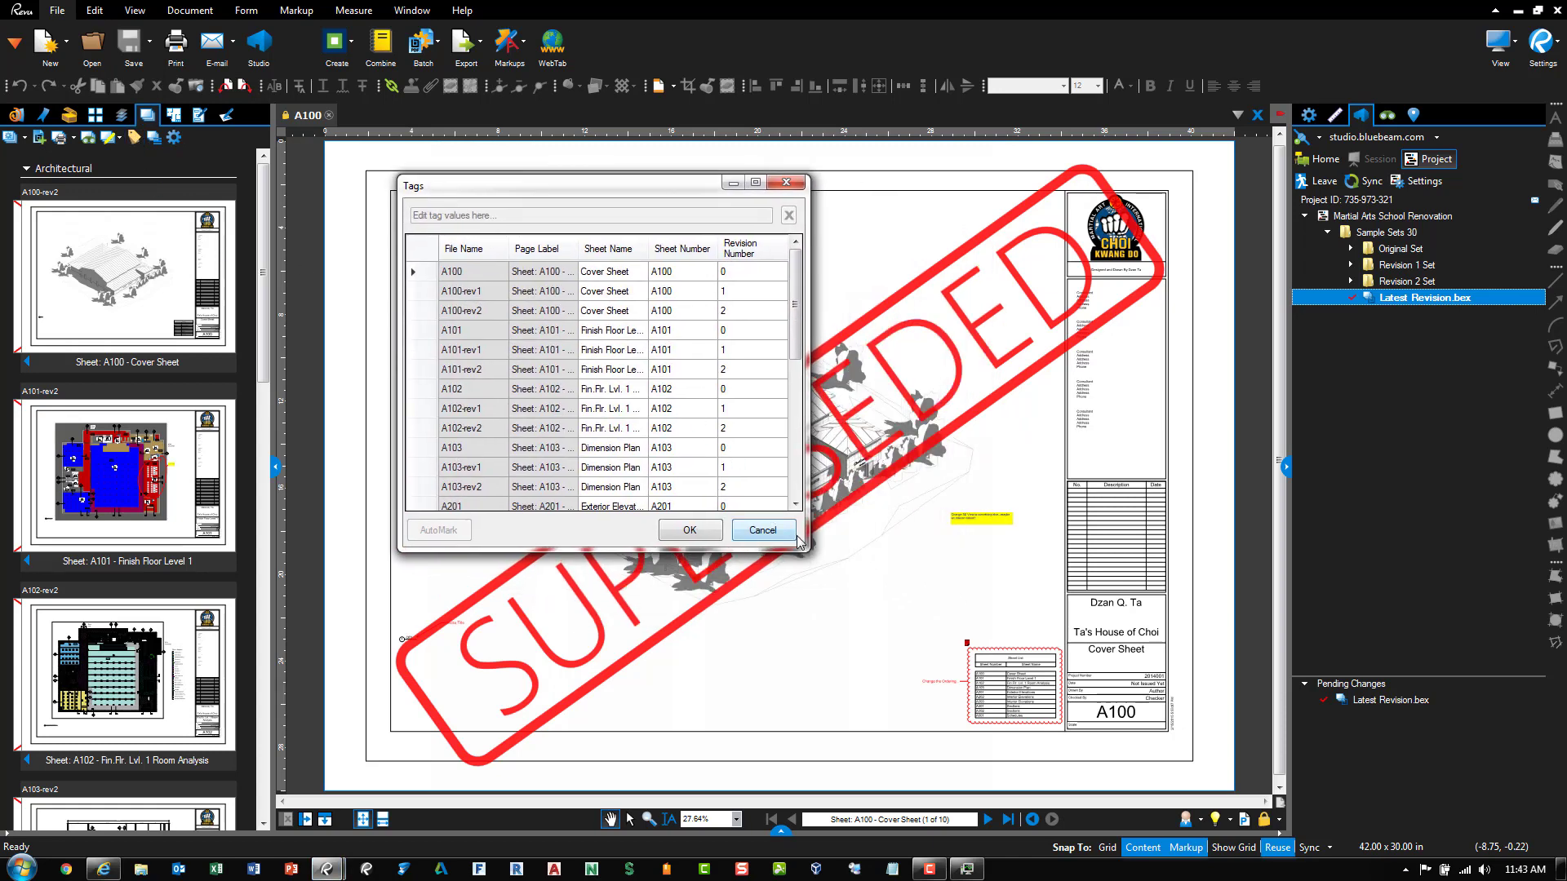
Enlarge the Tags list and sort it by File Name in ascending order
left_click_drag(807, 549, 1170, 688)
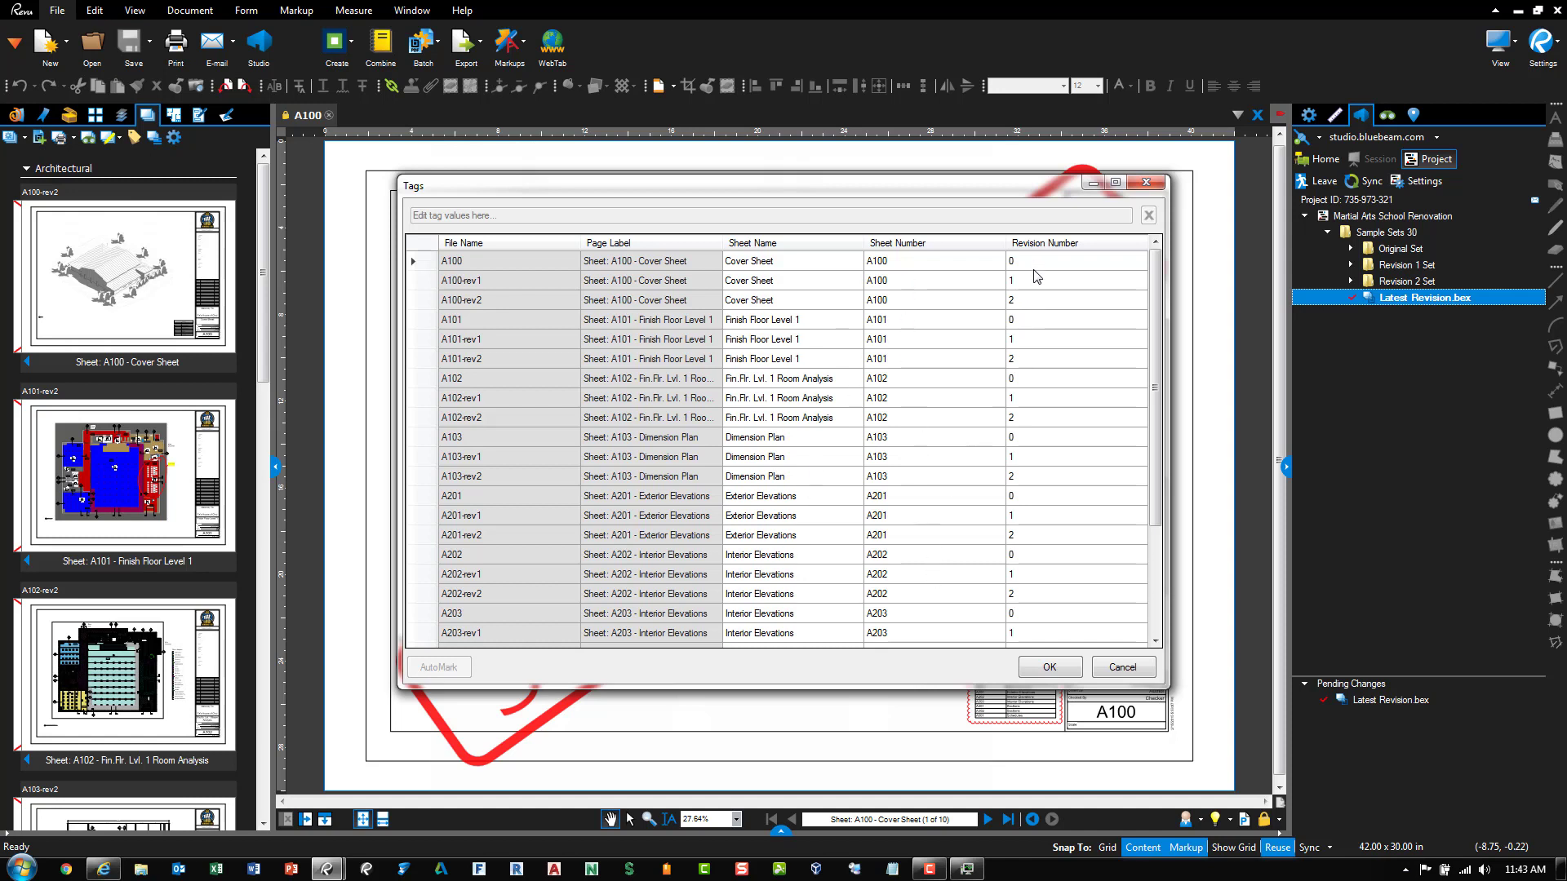
left_click(480, 245)
left_click(479, 244)
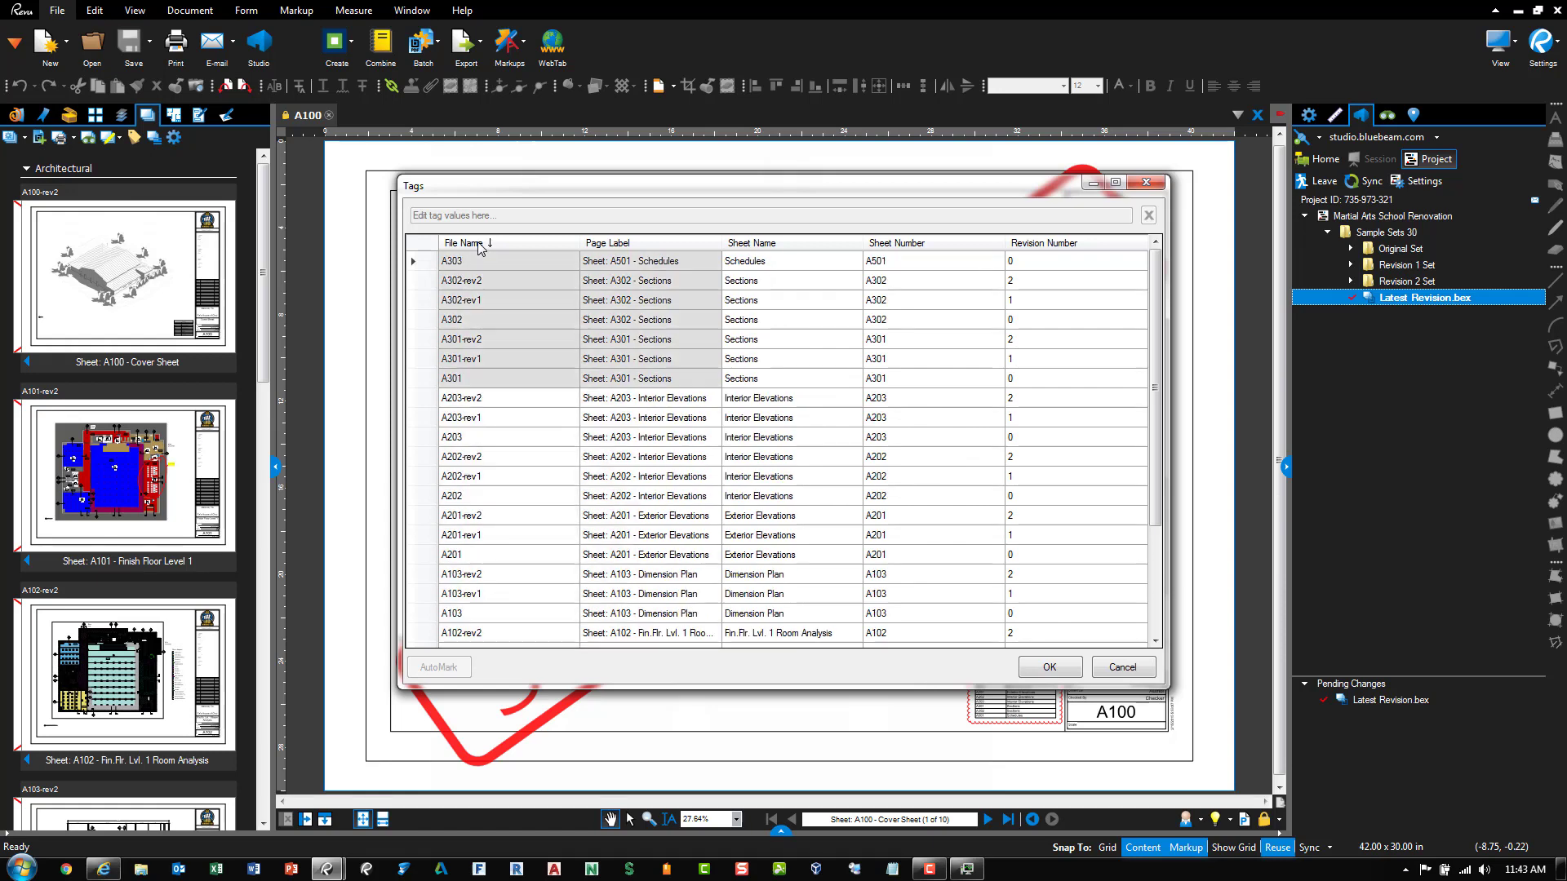
left_click(476, 243)
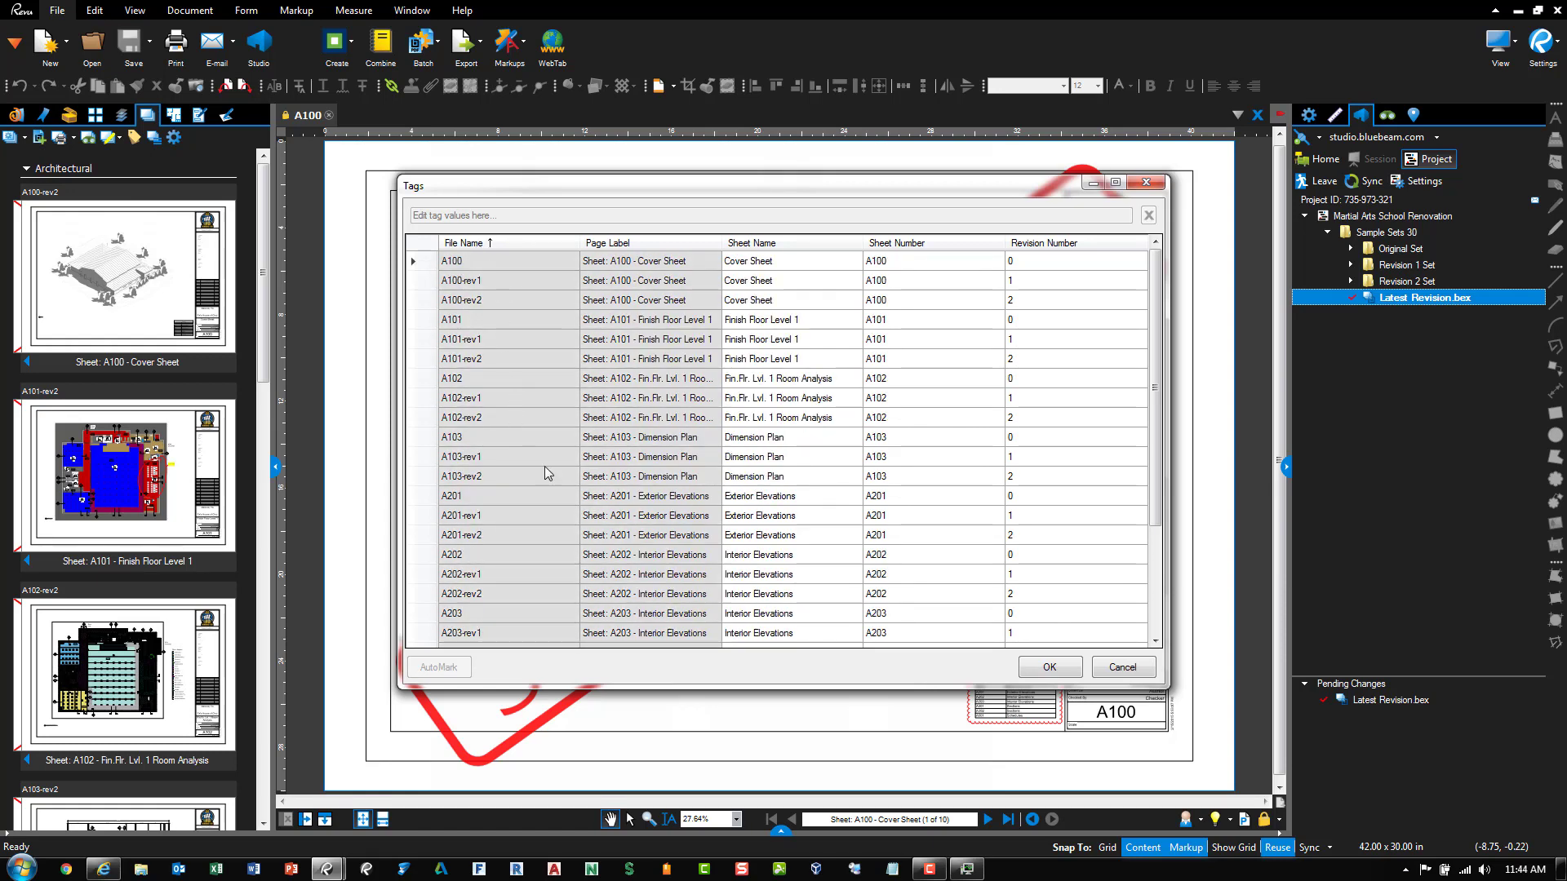
Jump to the A203-rev1 sheet and select its Sheet Number value
left_click(516, 625)
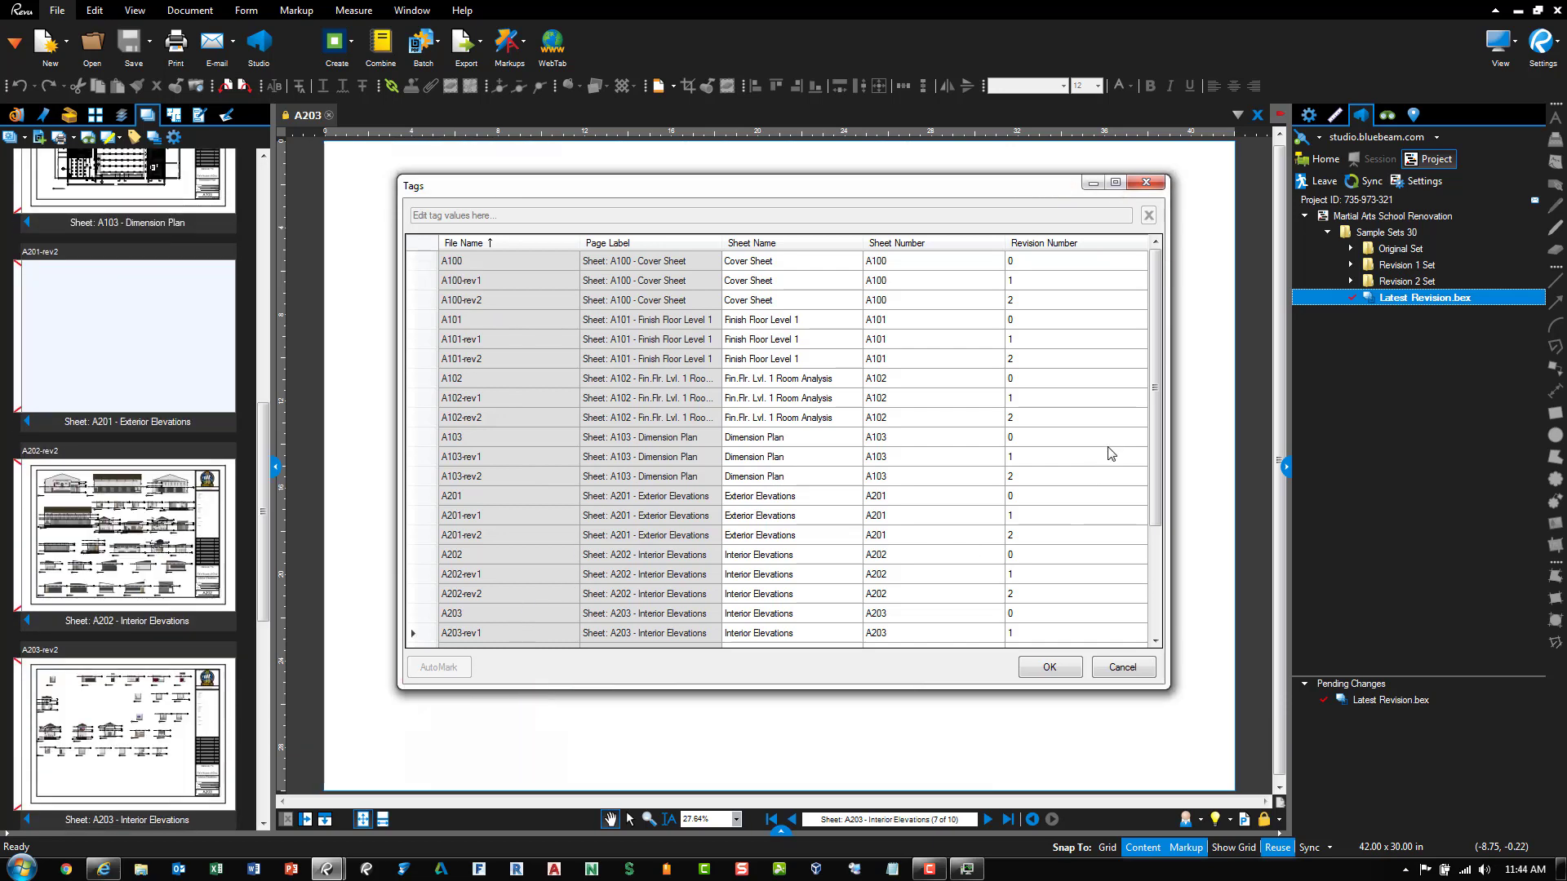
left_click_drag(1151, 398, 1173, 551)
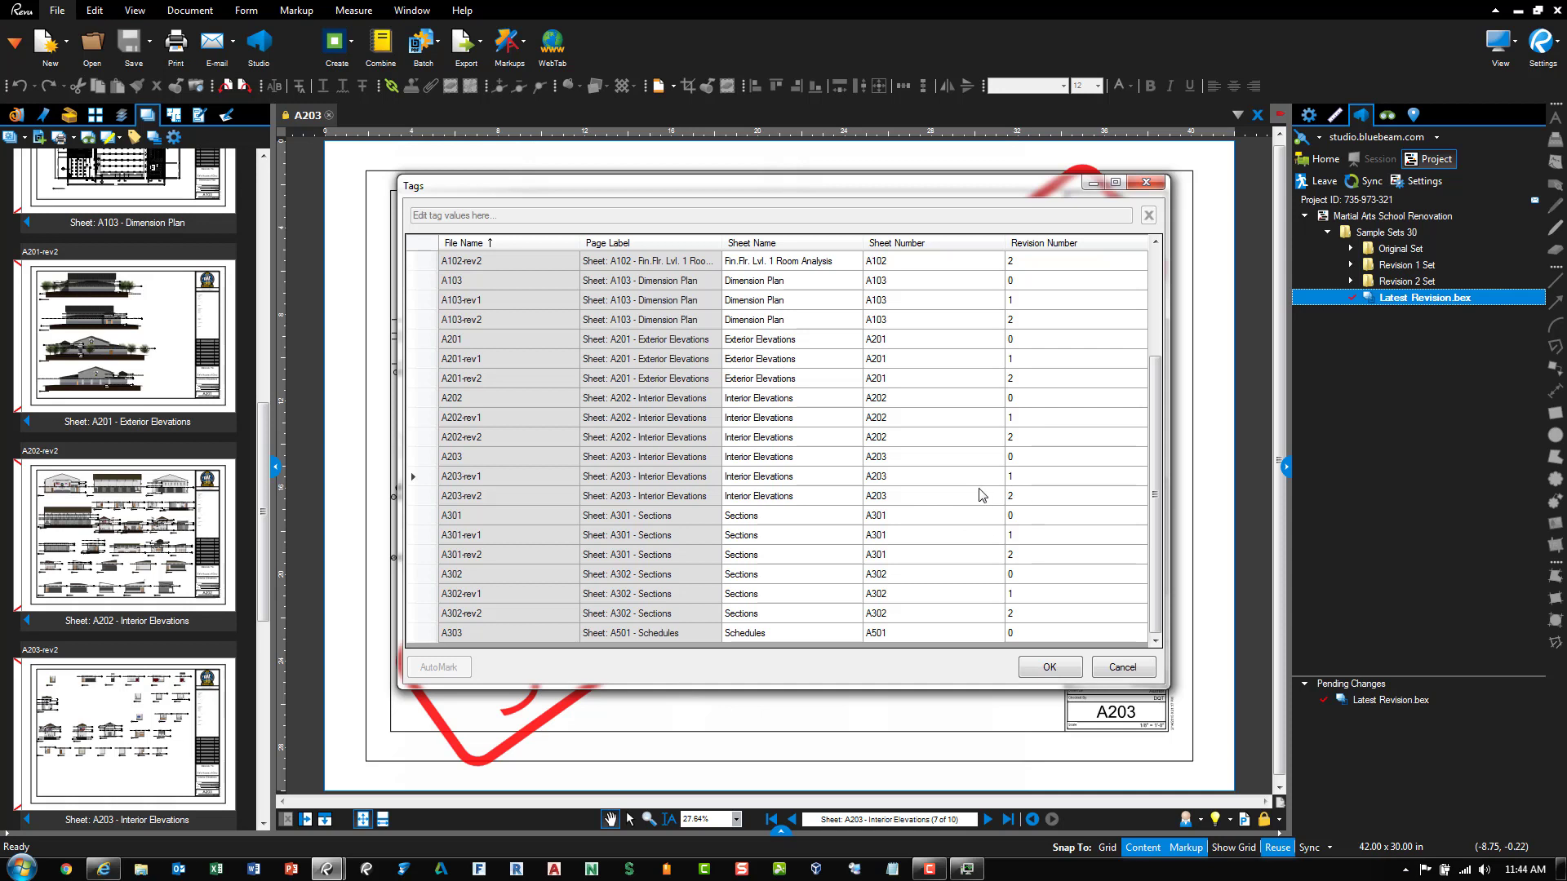
left_click(924, 477)
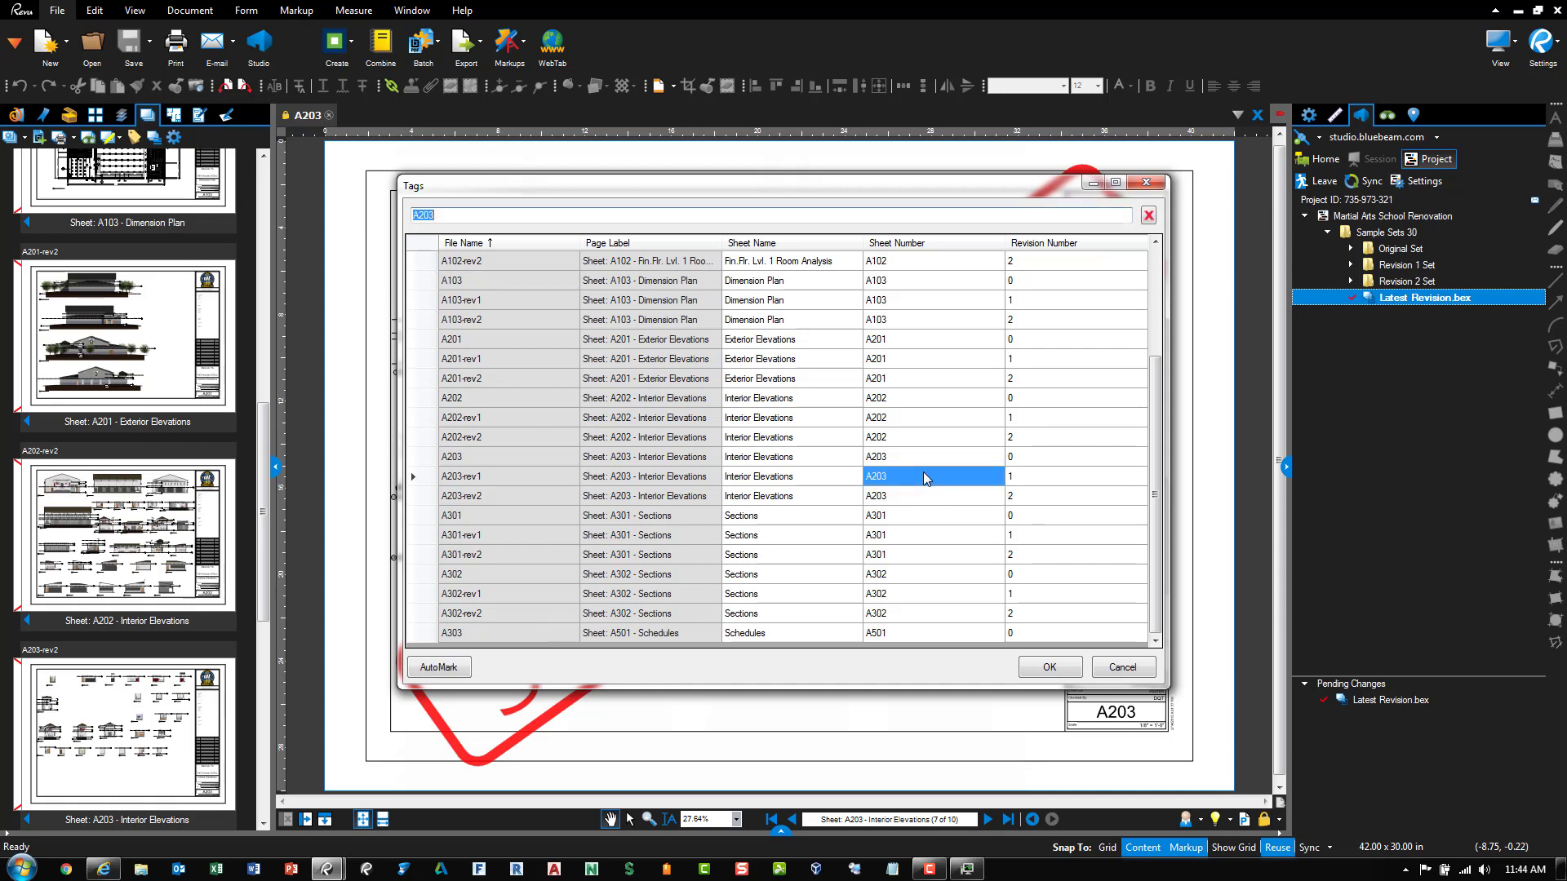
Use AutoMark to recapture A203-rev1's sheet number as A203 from its title-block box
left_click(457, 671)
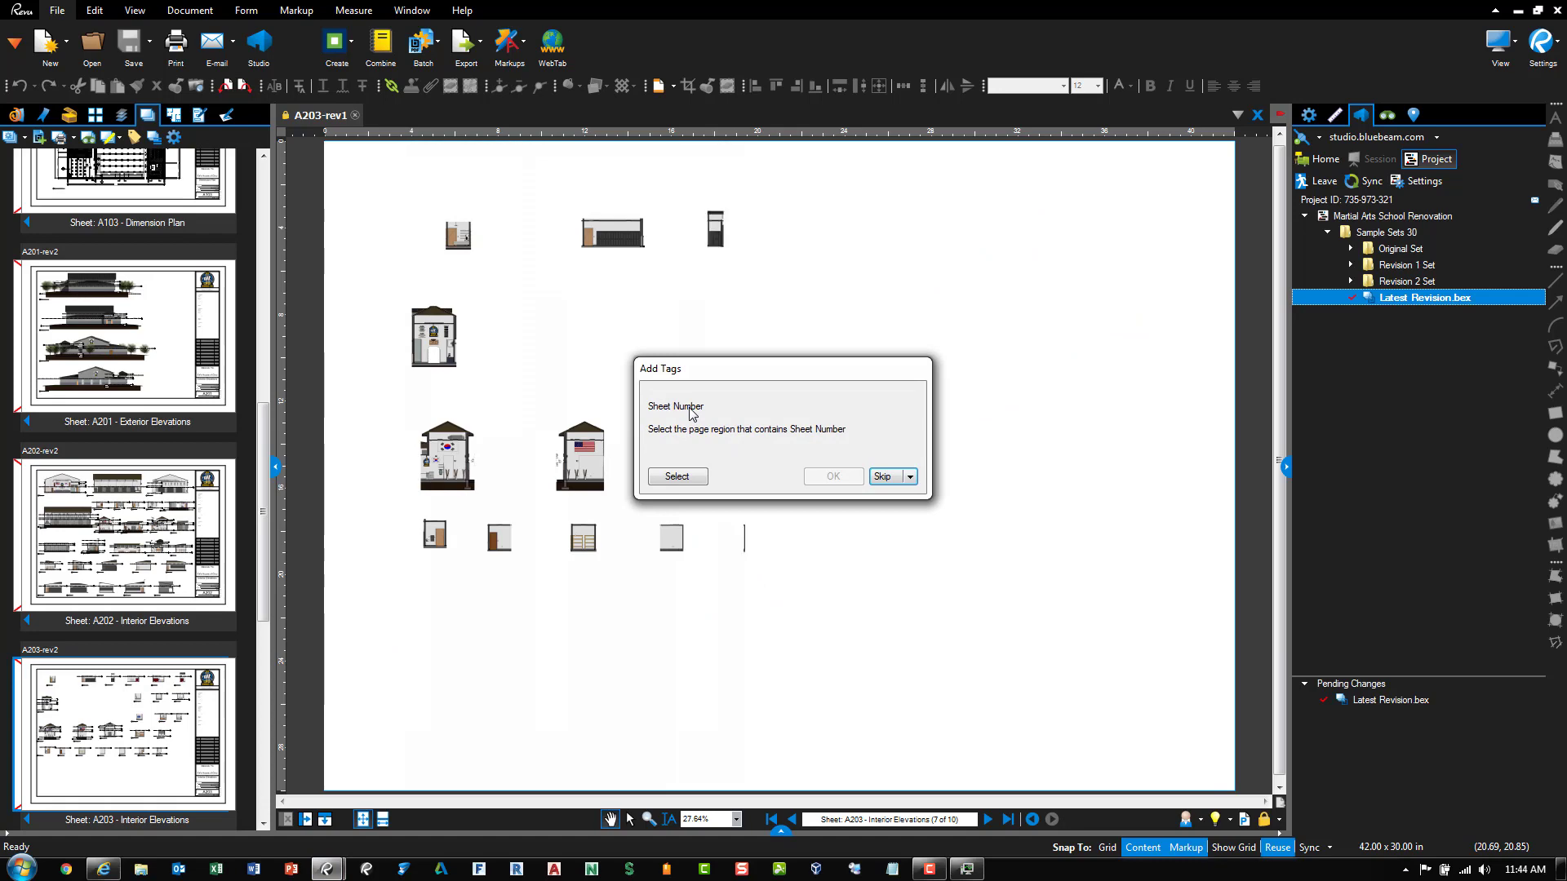
left_click(677, 477)
scroll(1149, 706, "up", 5)
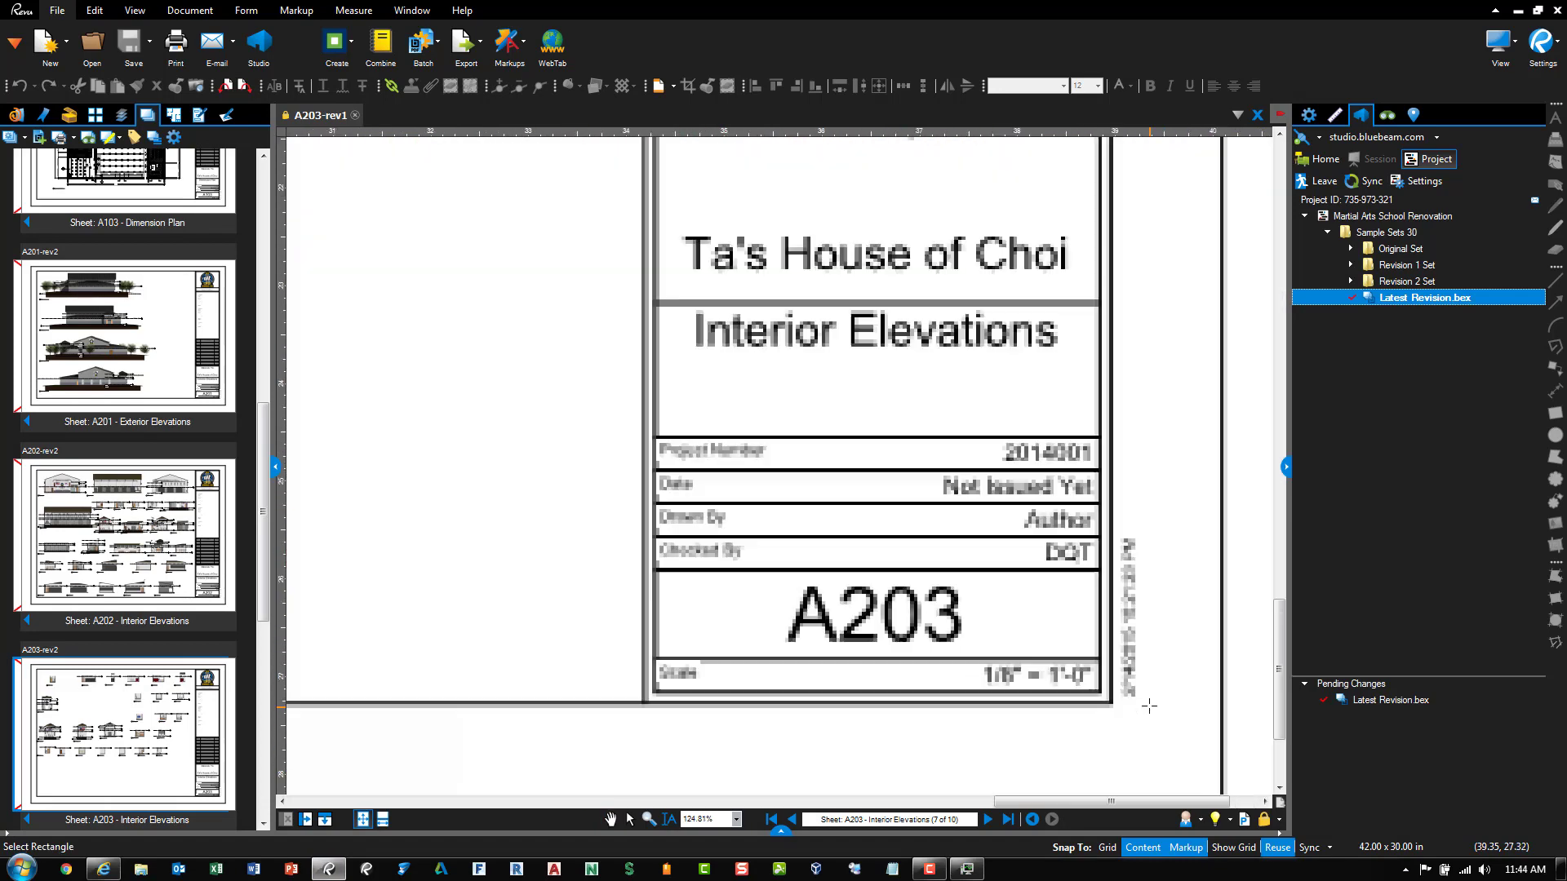
left_click_drag(1098, 657, 655, 569)
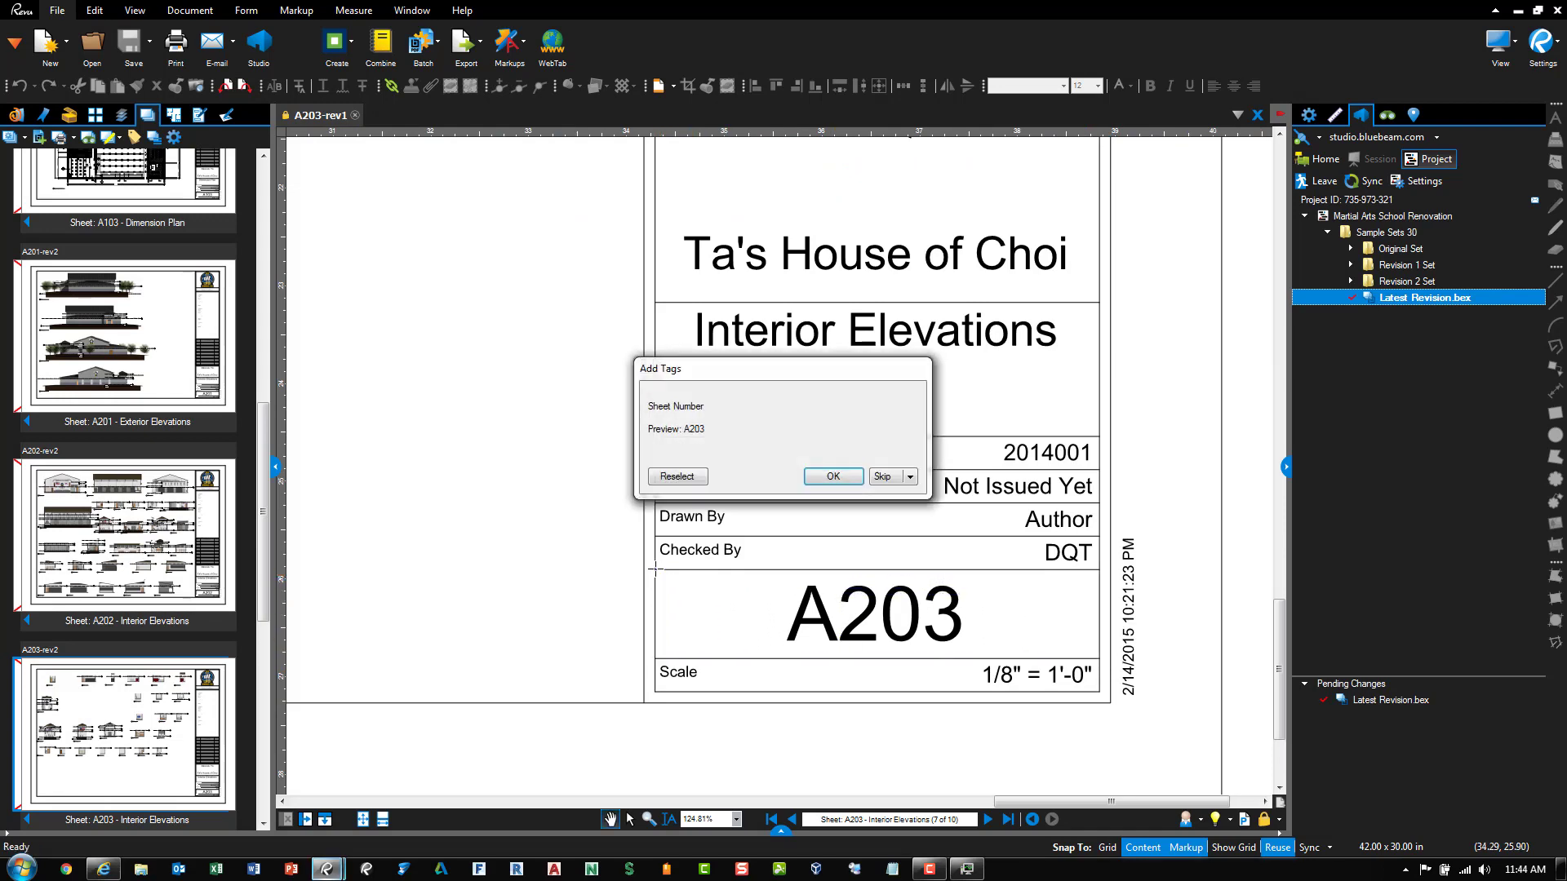
left_click(826, 480)
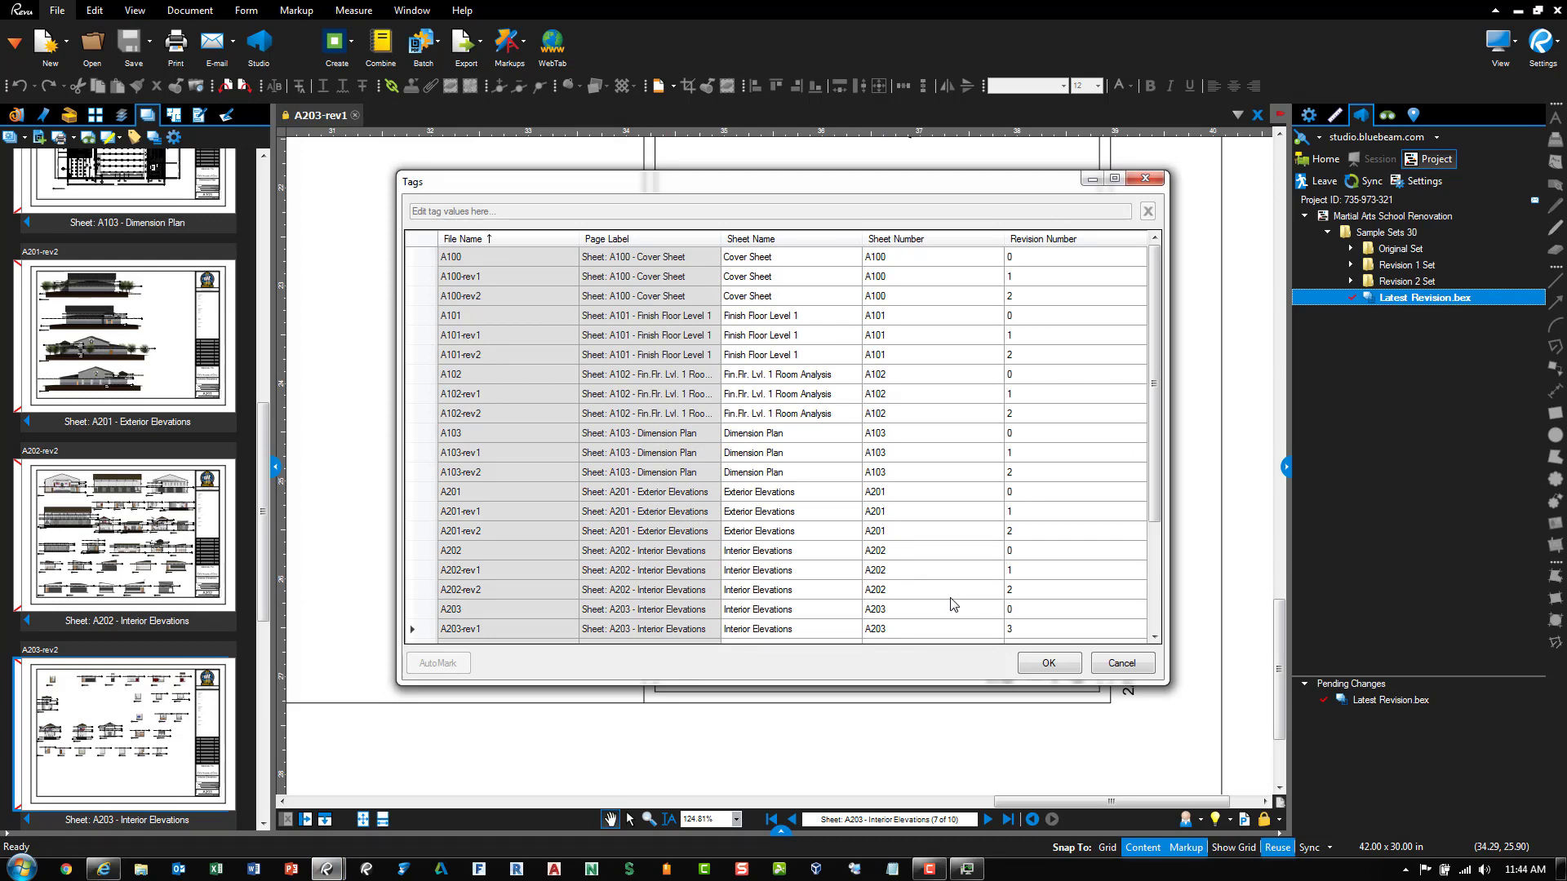
Apply the corrected sheet tags and choose Save Set As from the Set menu
left_click(1048, 664)
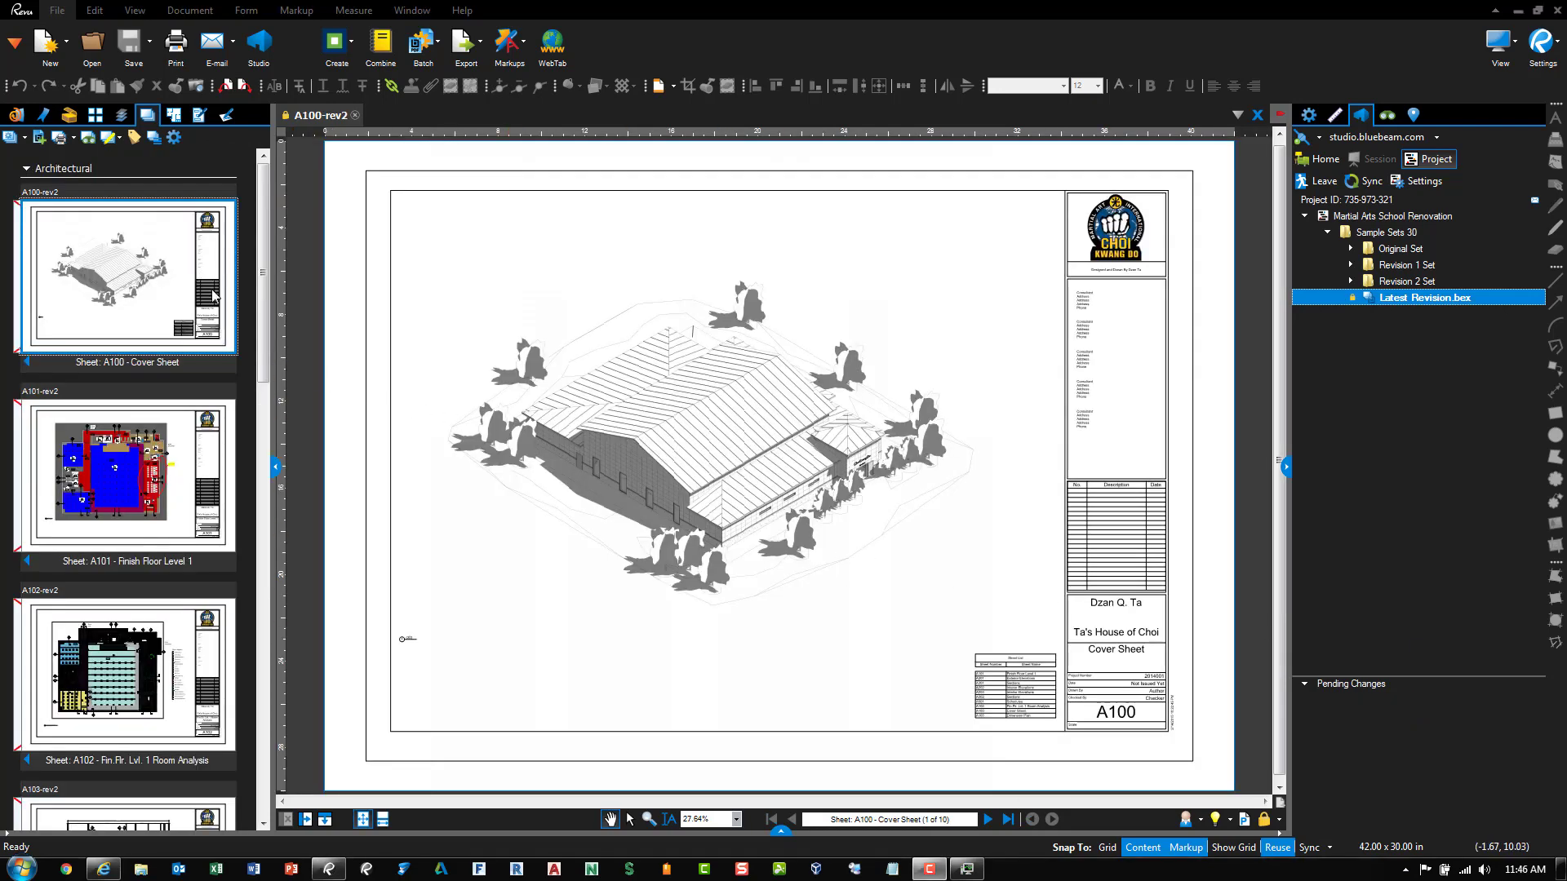
left_click(25, 139)
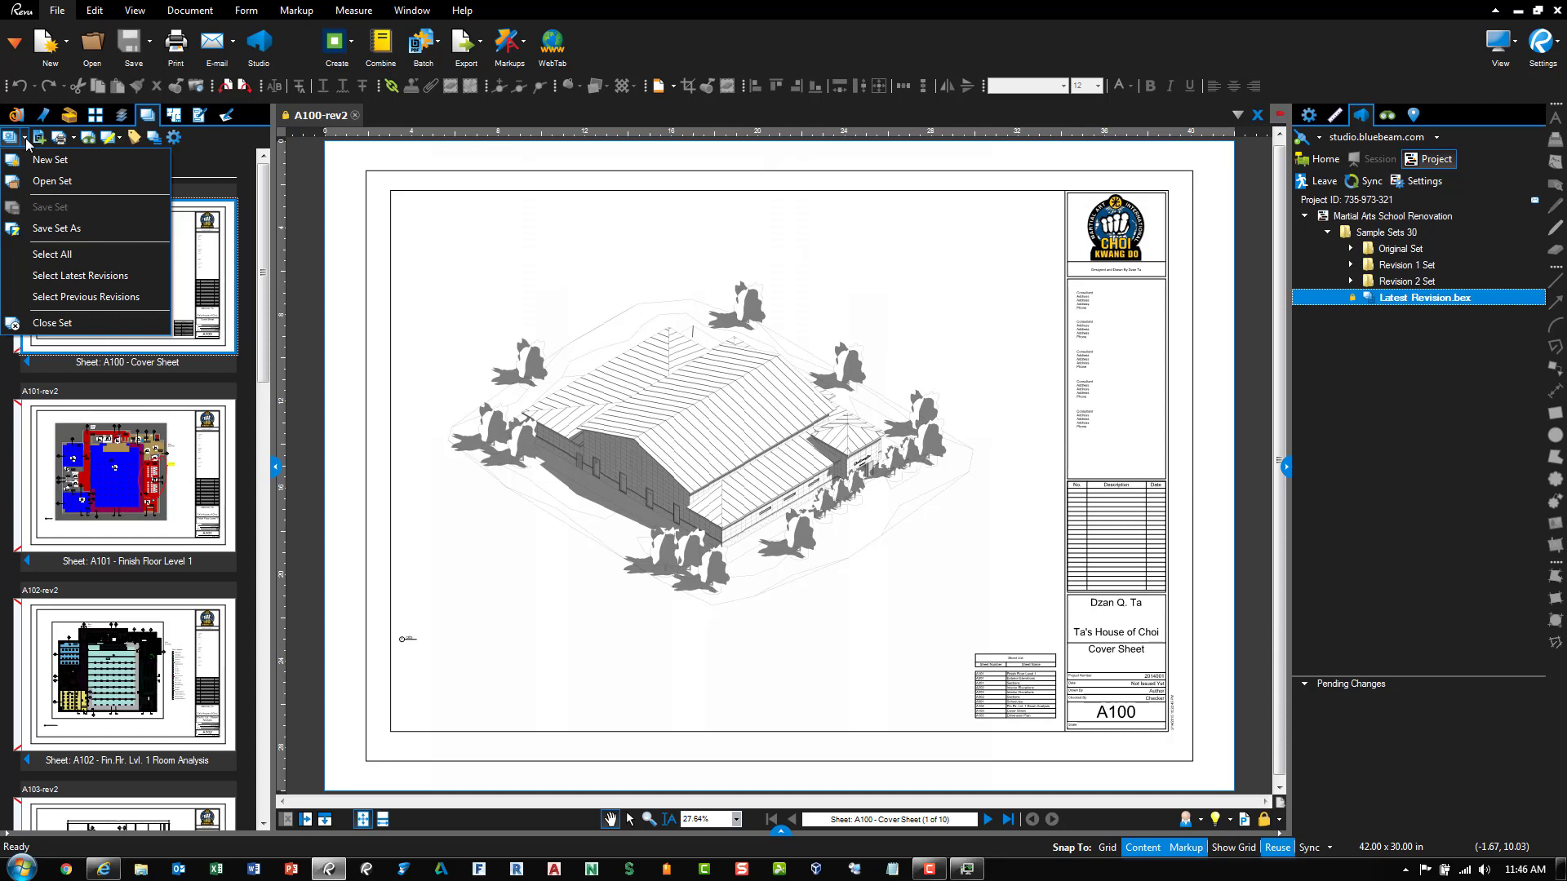
left_click(26, 139)
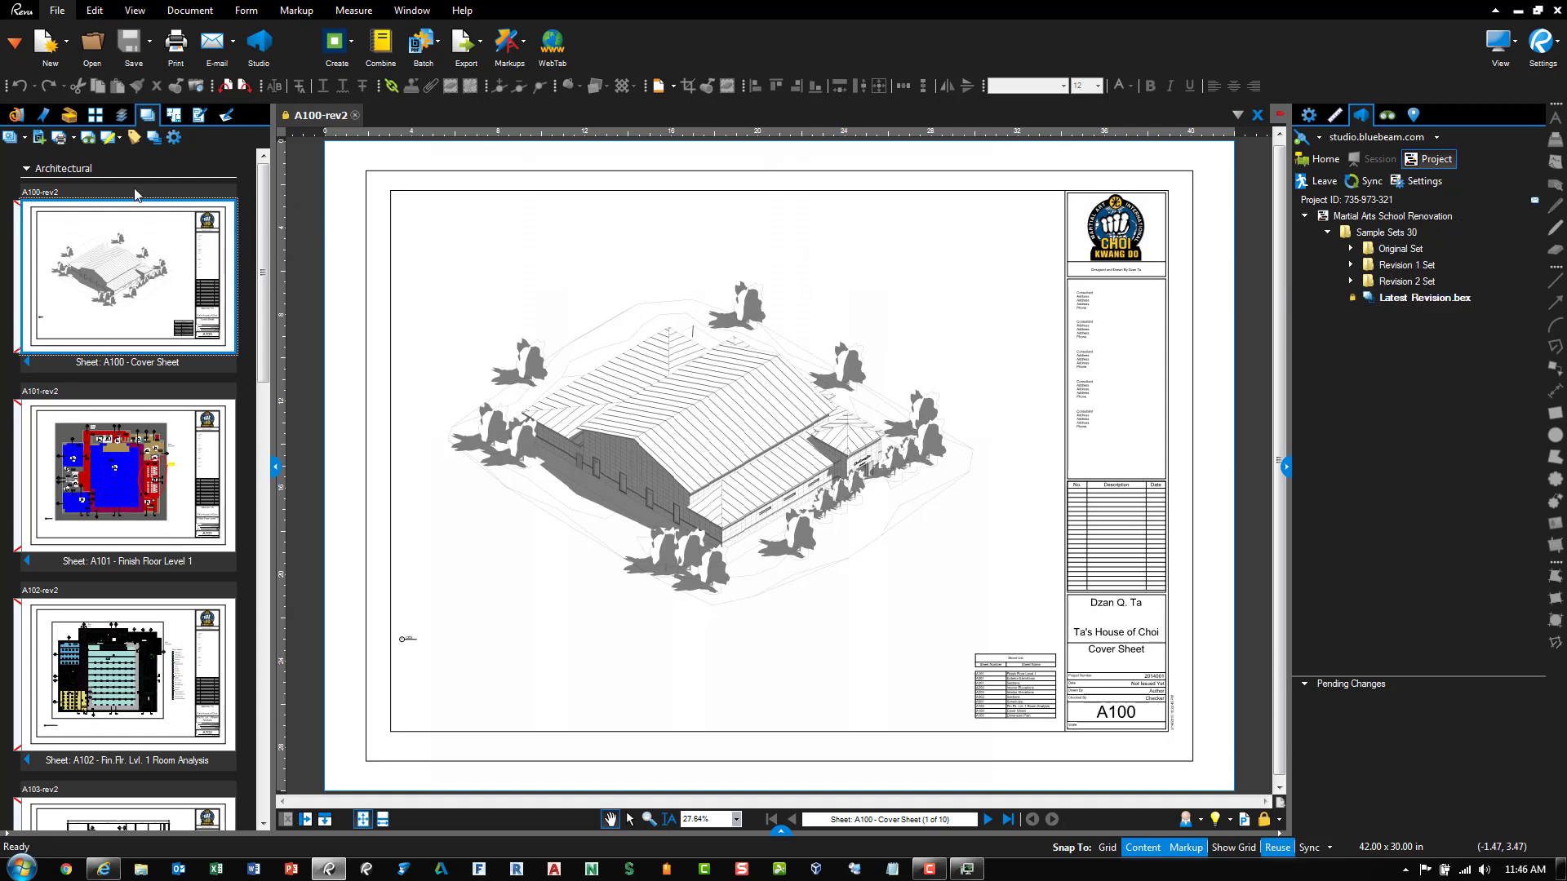
left_click(26, 139)
left_click(49, 230)
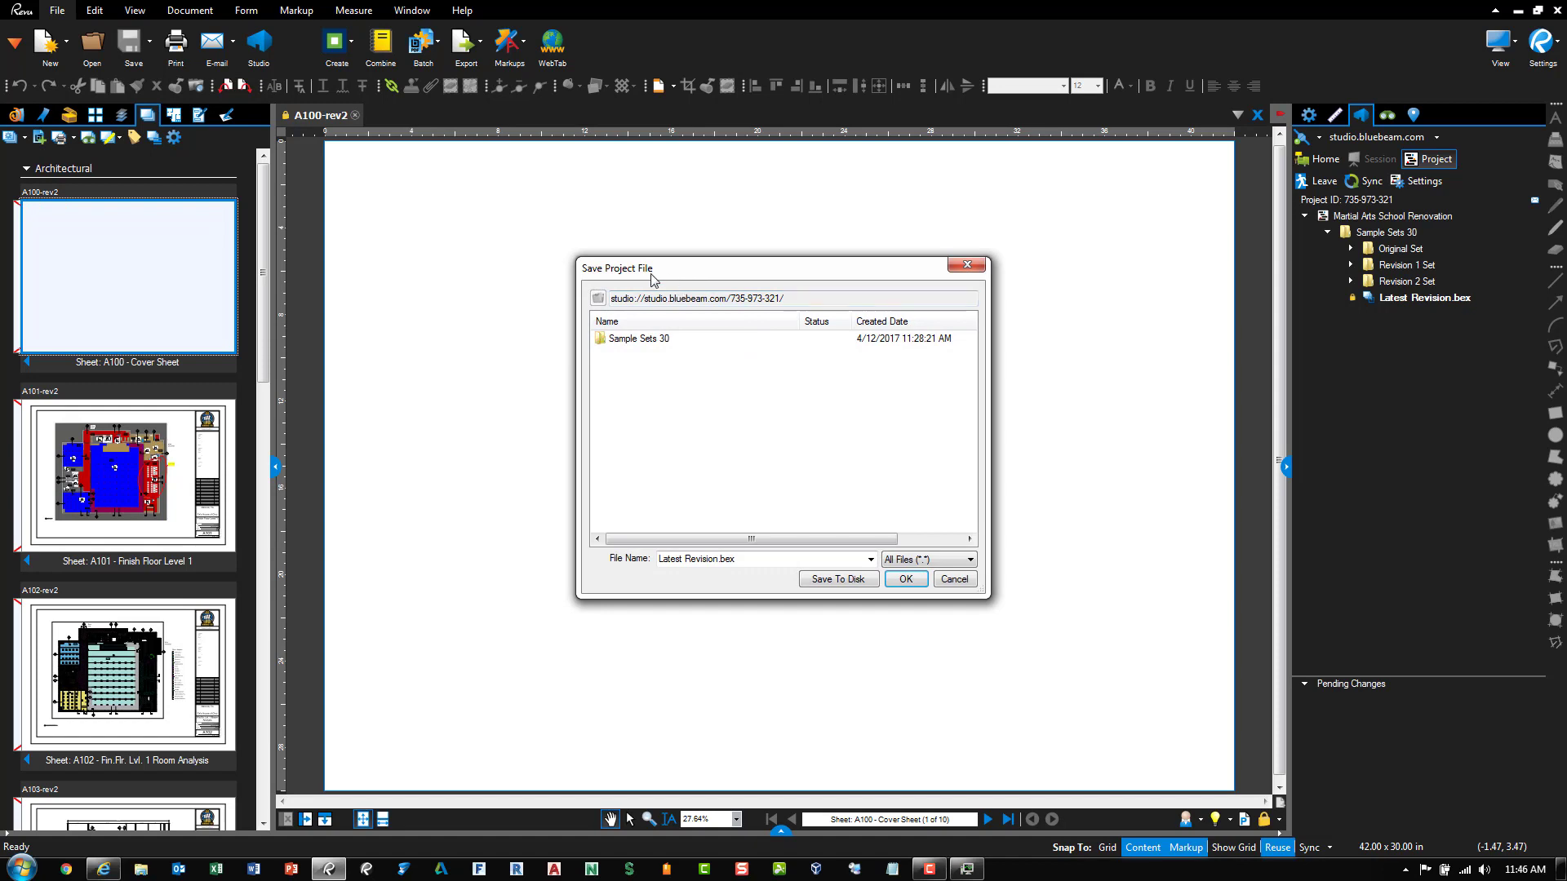
Save the set as Latest Revision.bex in Sample Sets 30, then open the set's Print options
double_click(648, 339)
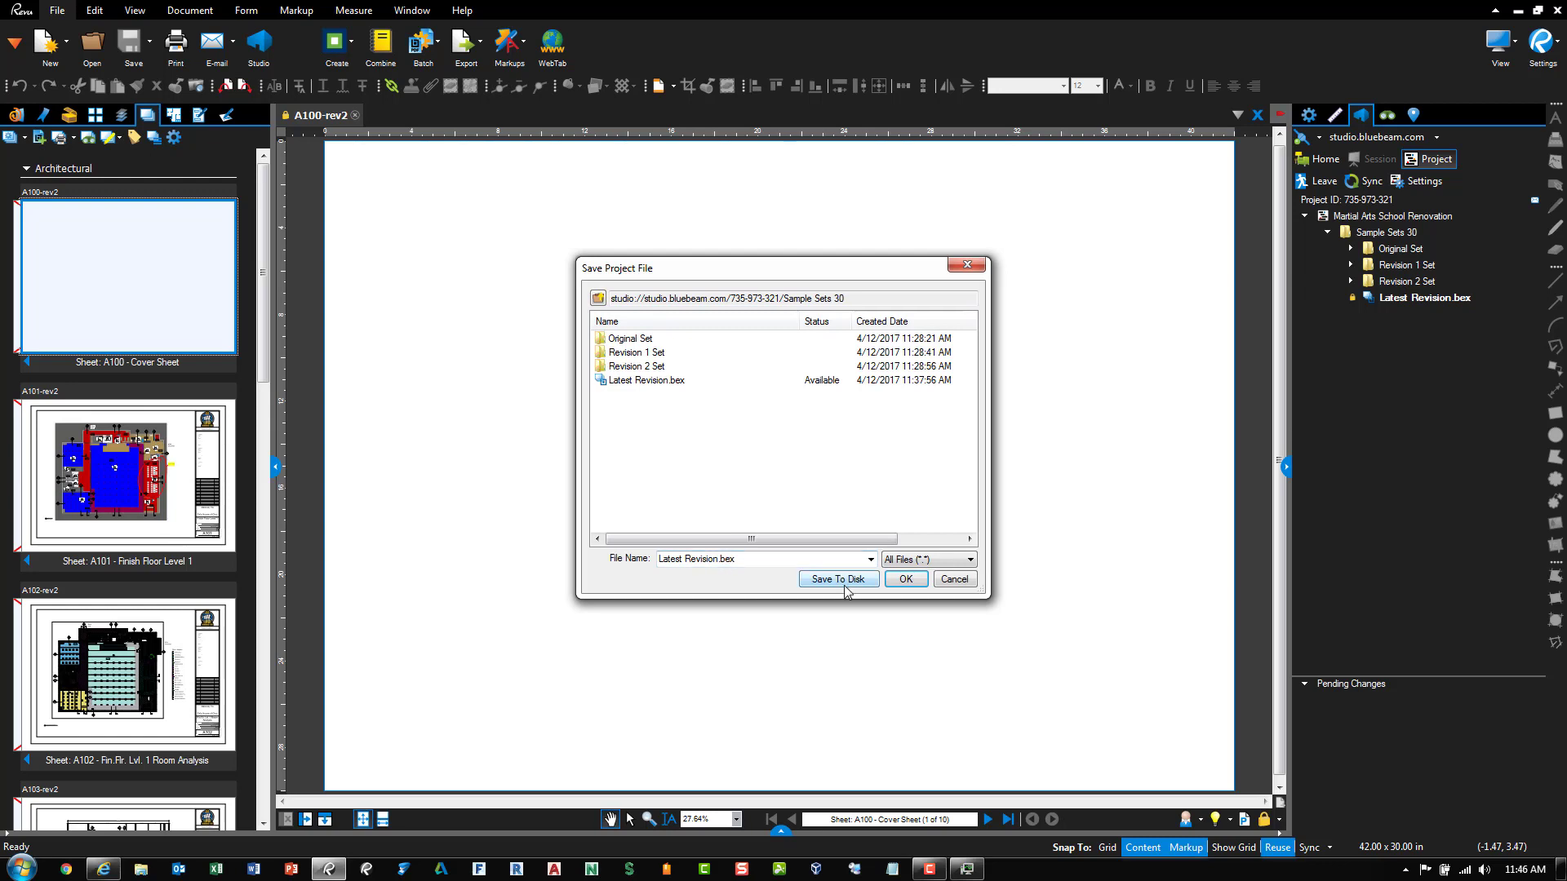
left_click(906, 580)
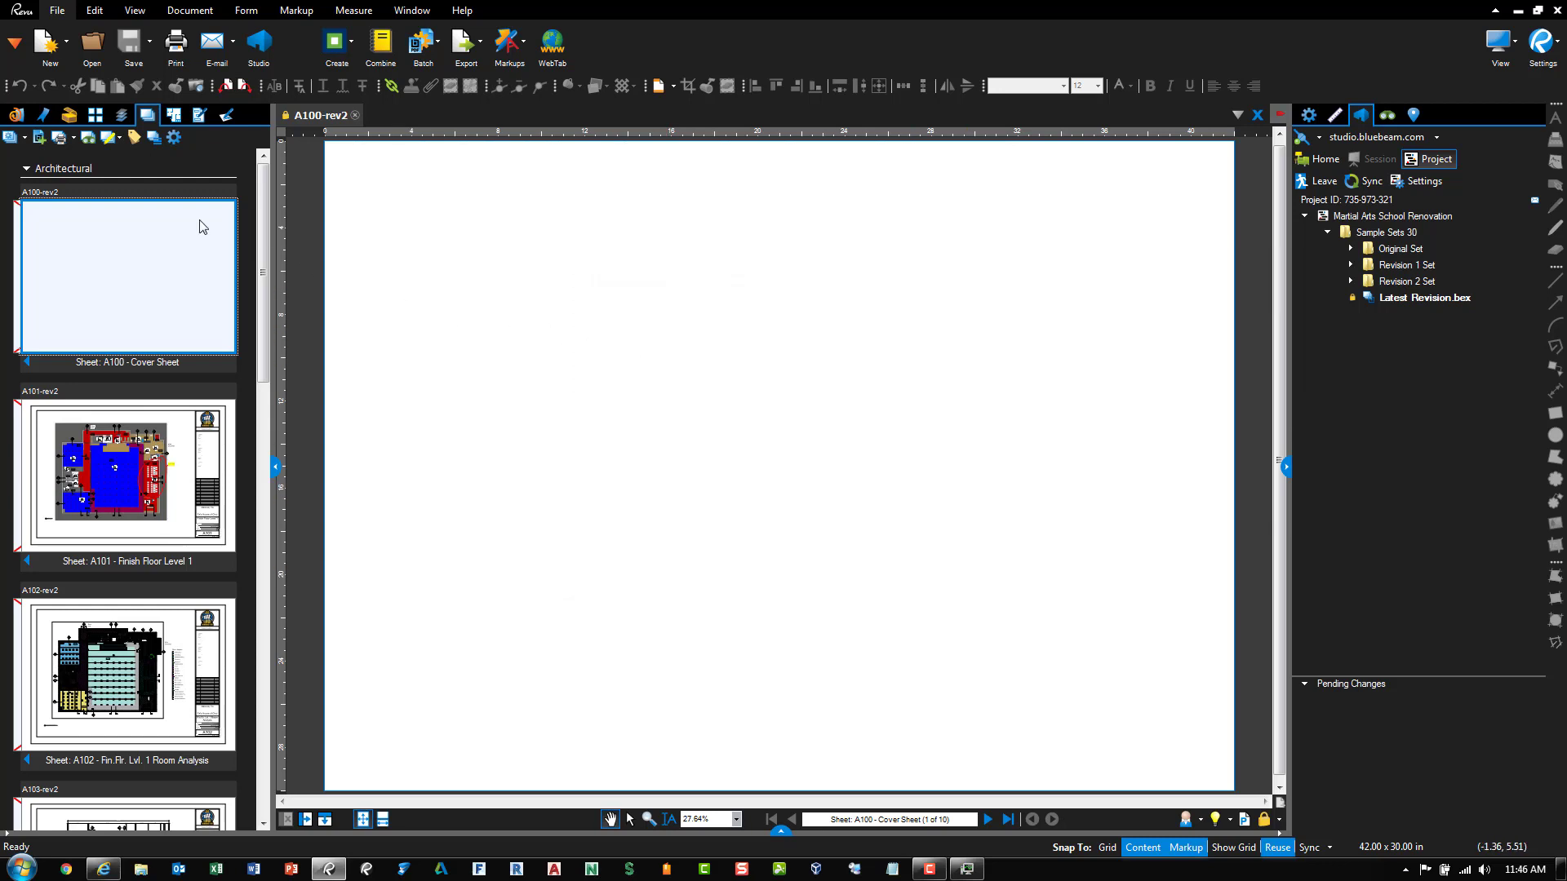
left_click(38, 137)
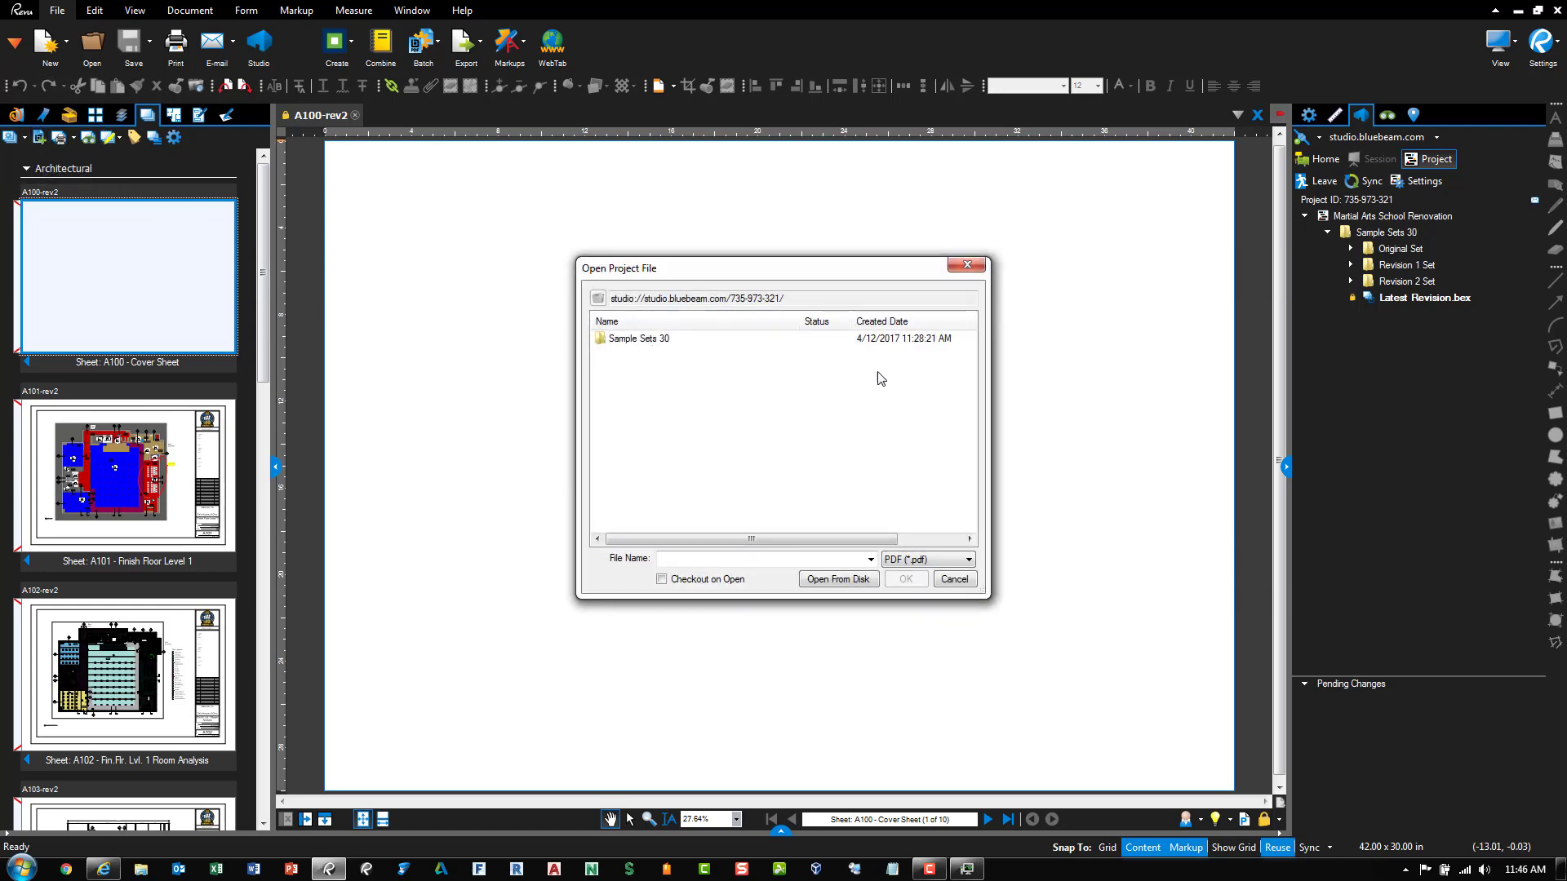
left_click(968, 581)
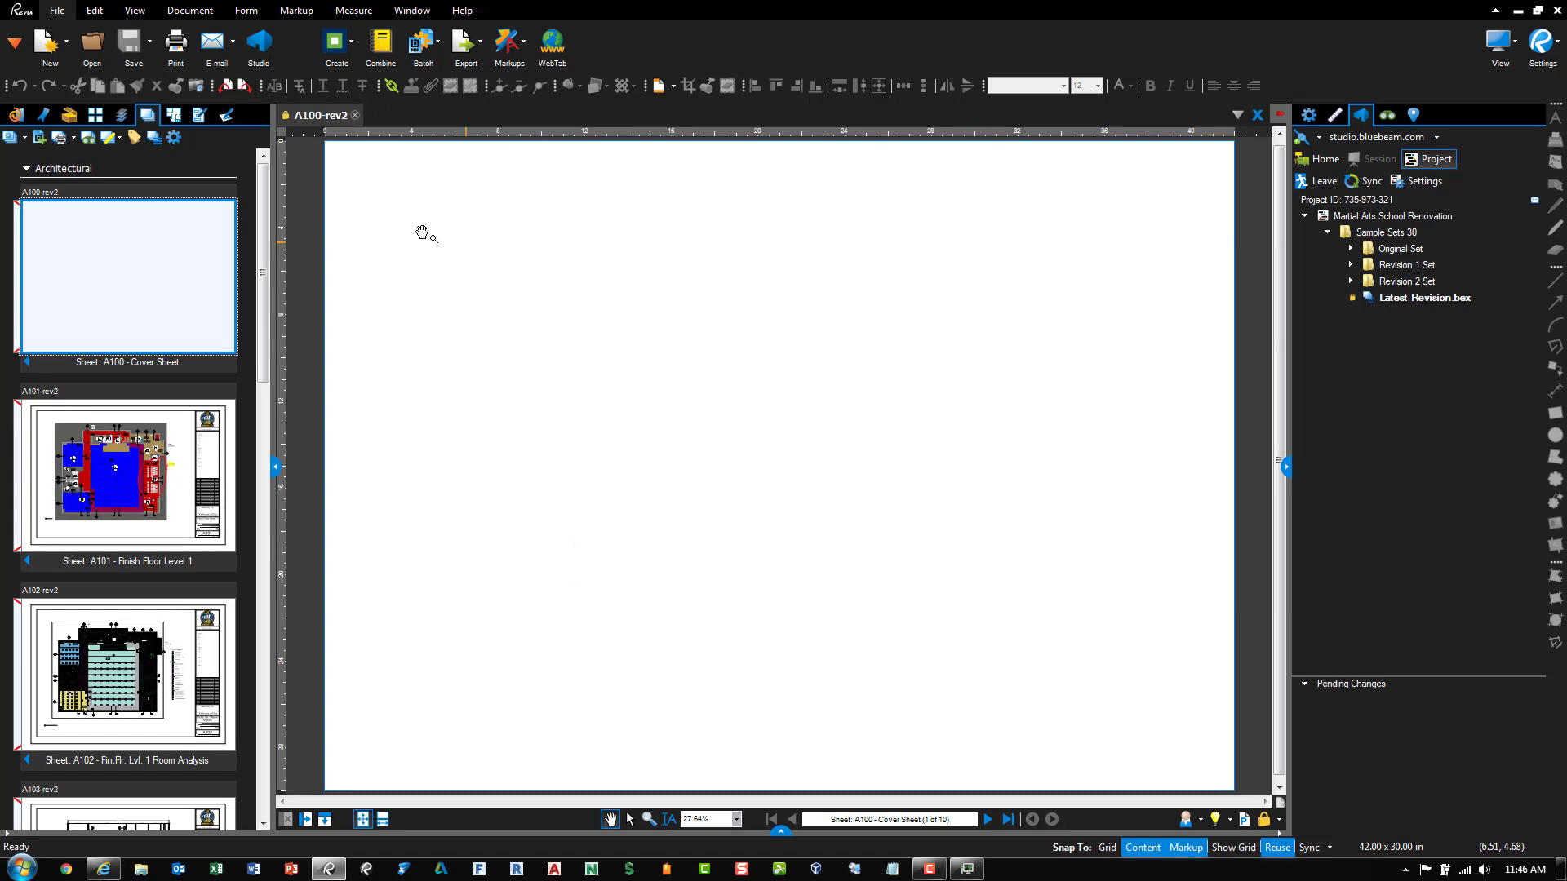
left_click(77, 139)
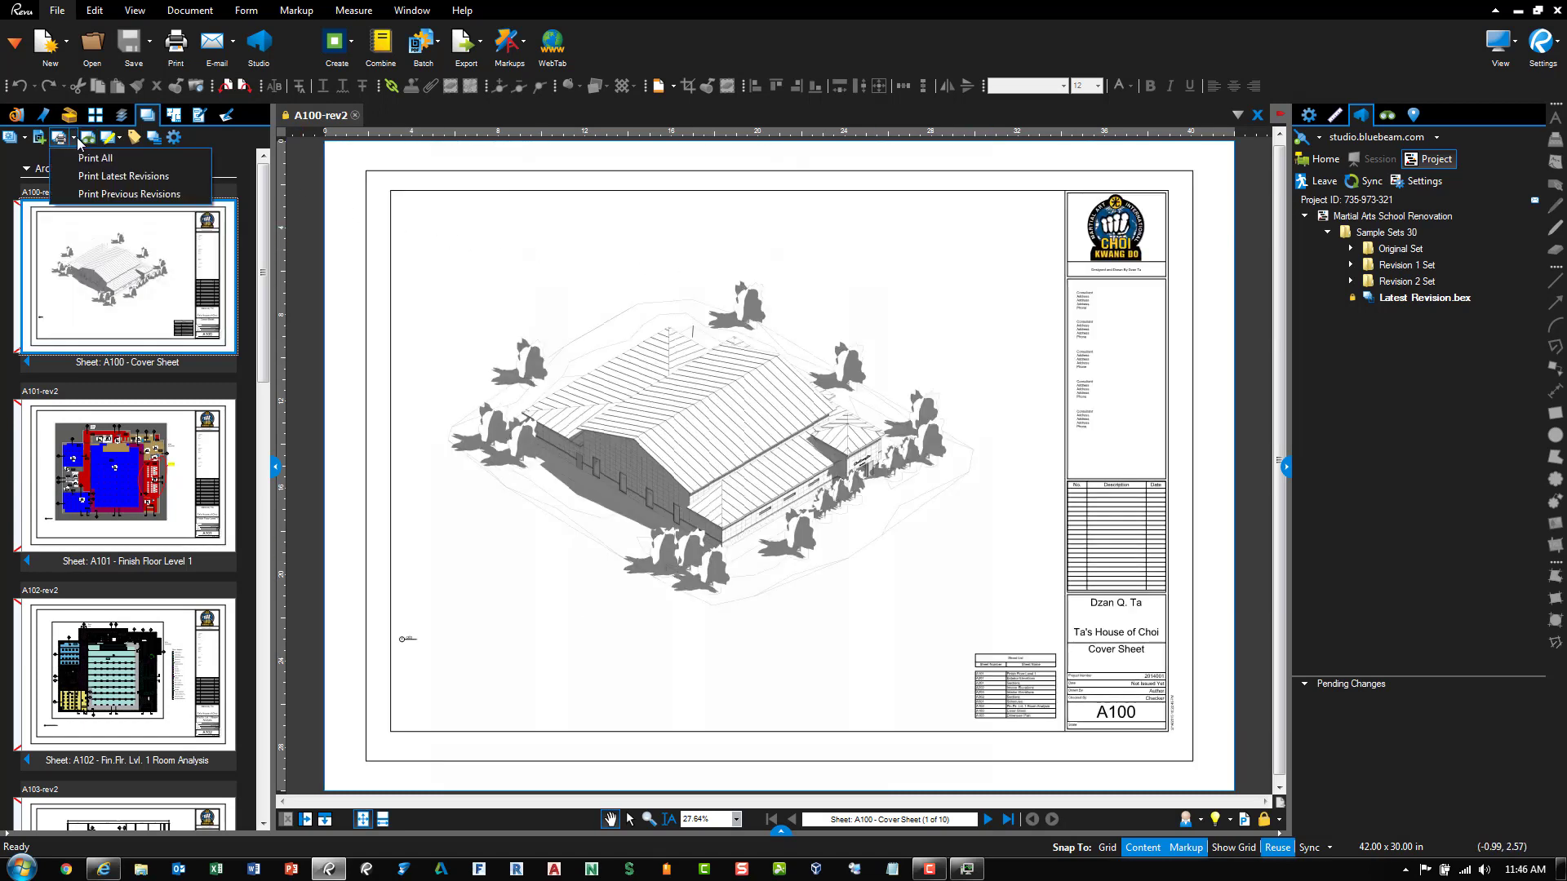
left_click(113, 178)
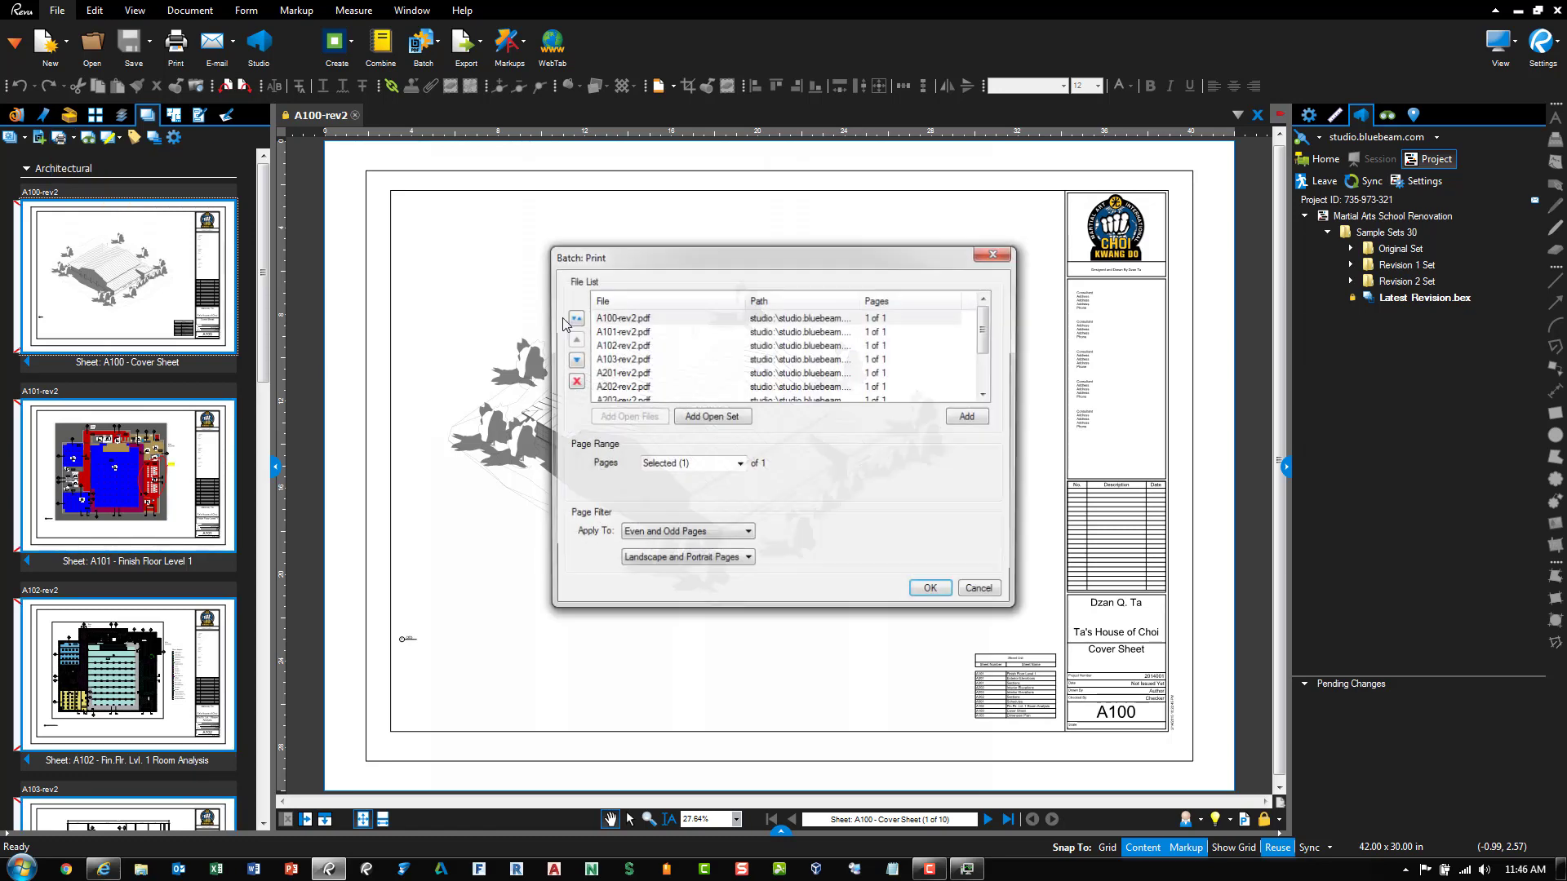
left_click_drag(672, 262, 644, 234)
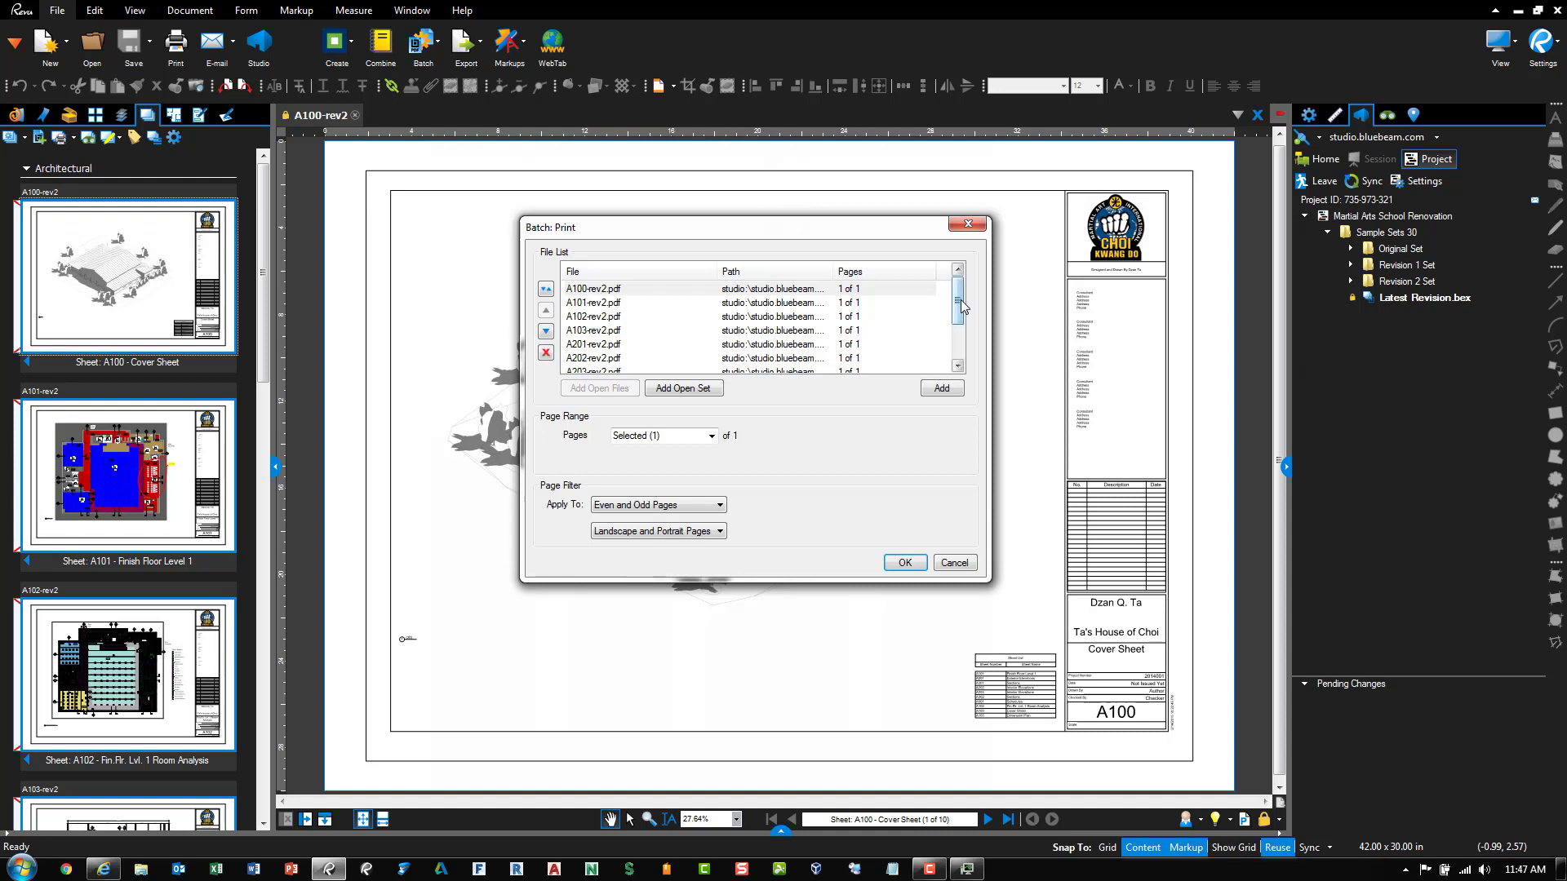
left_click(961, 356)
scroll(966, 361, "up", 2)
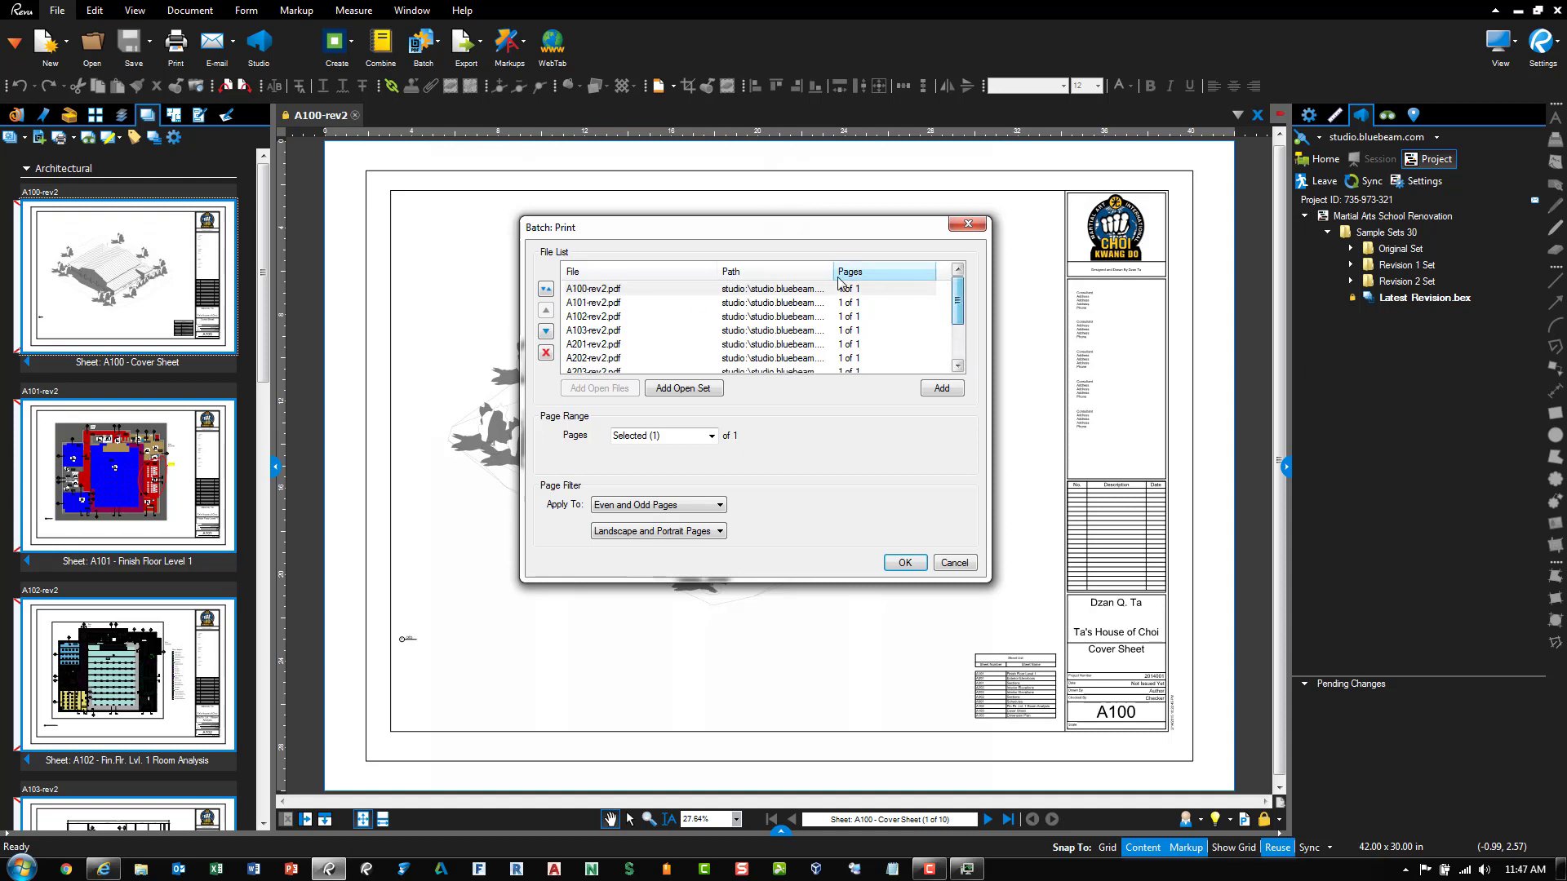
left_click(621, 331)
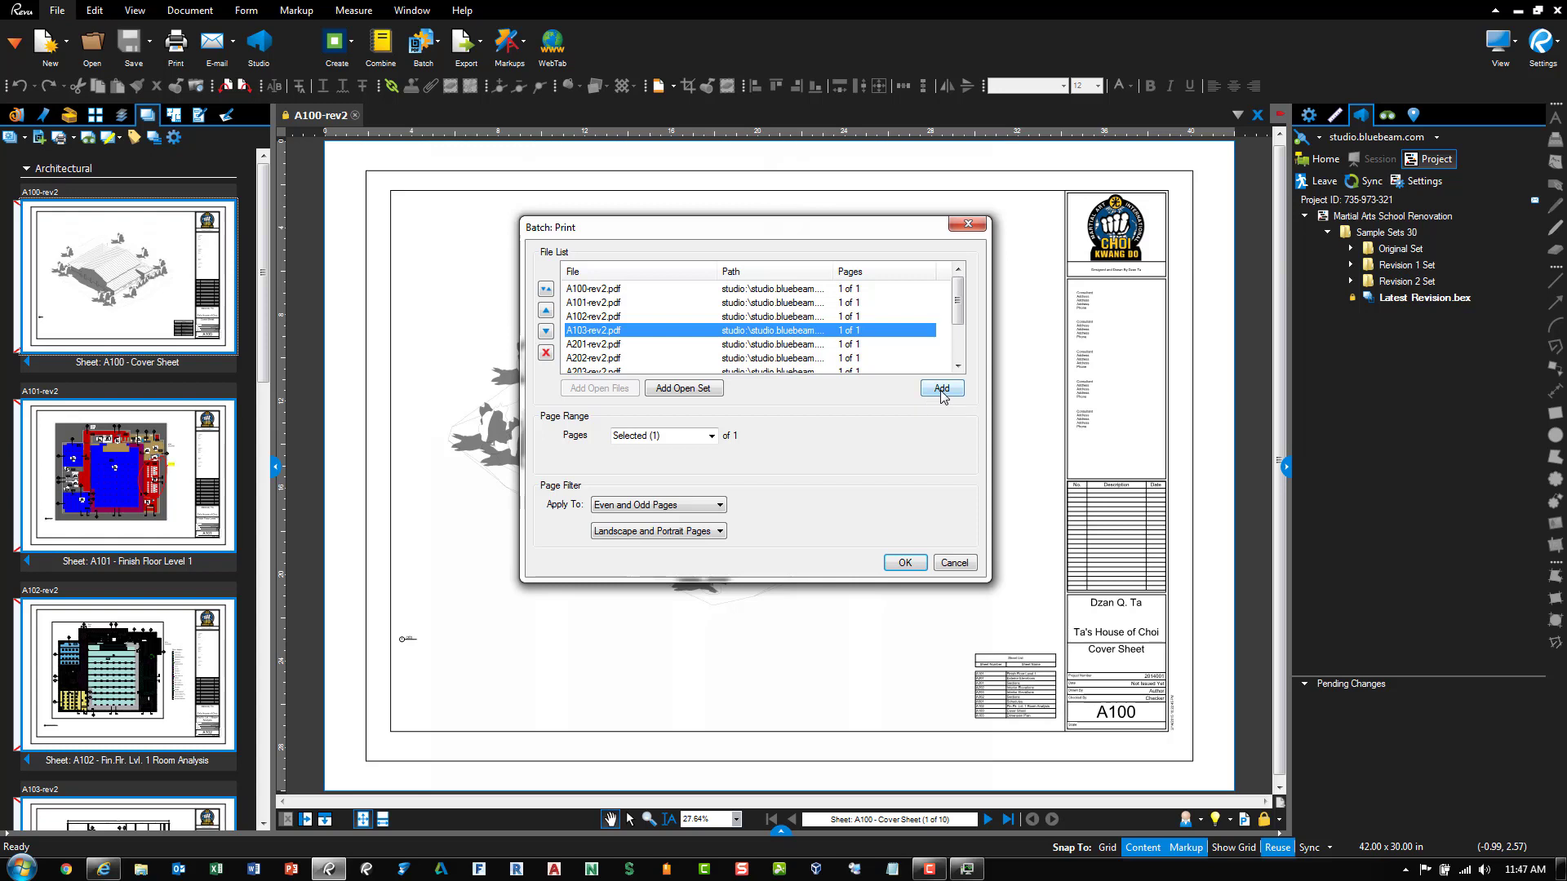
left_click(906, 564)
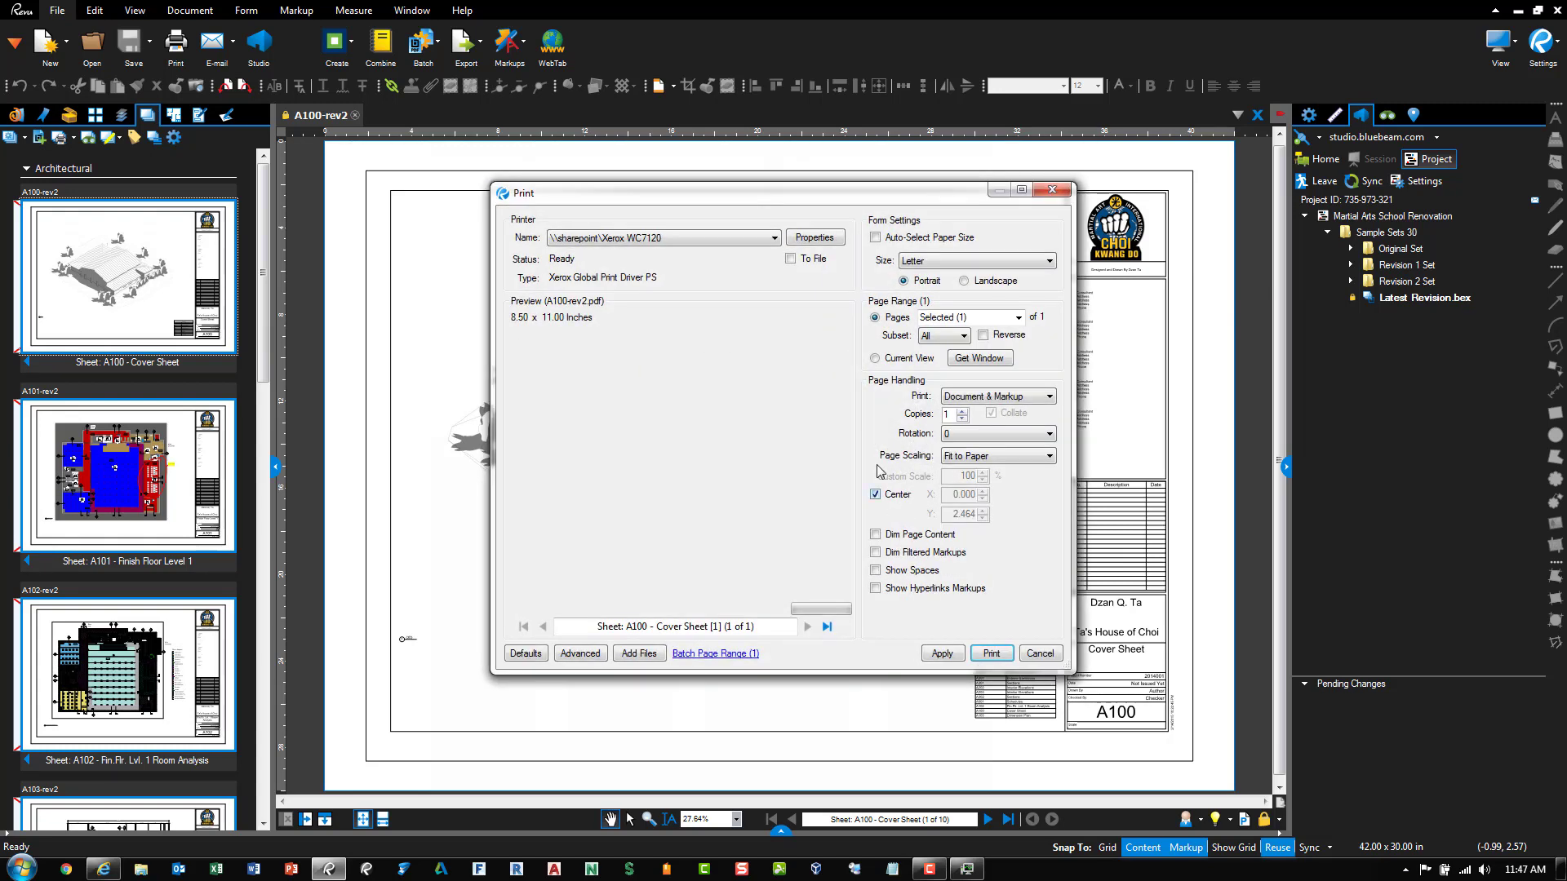
left_click_drag(727, 196, 699, 207)
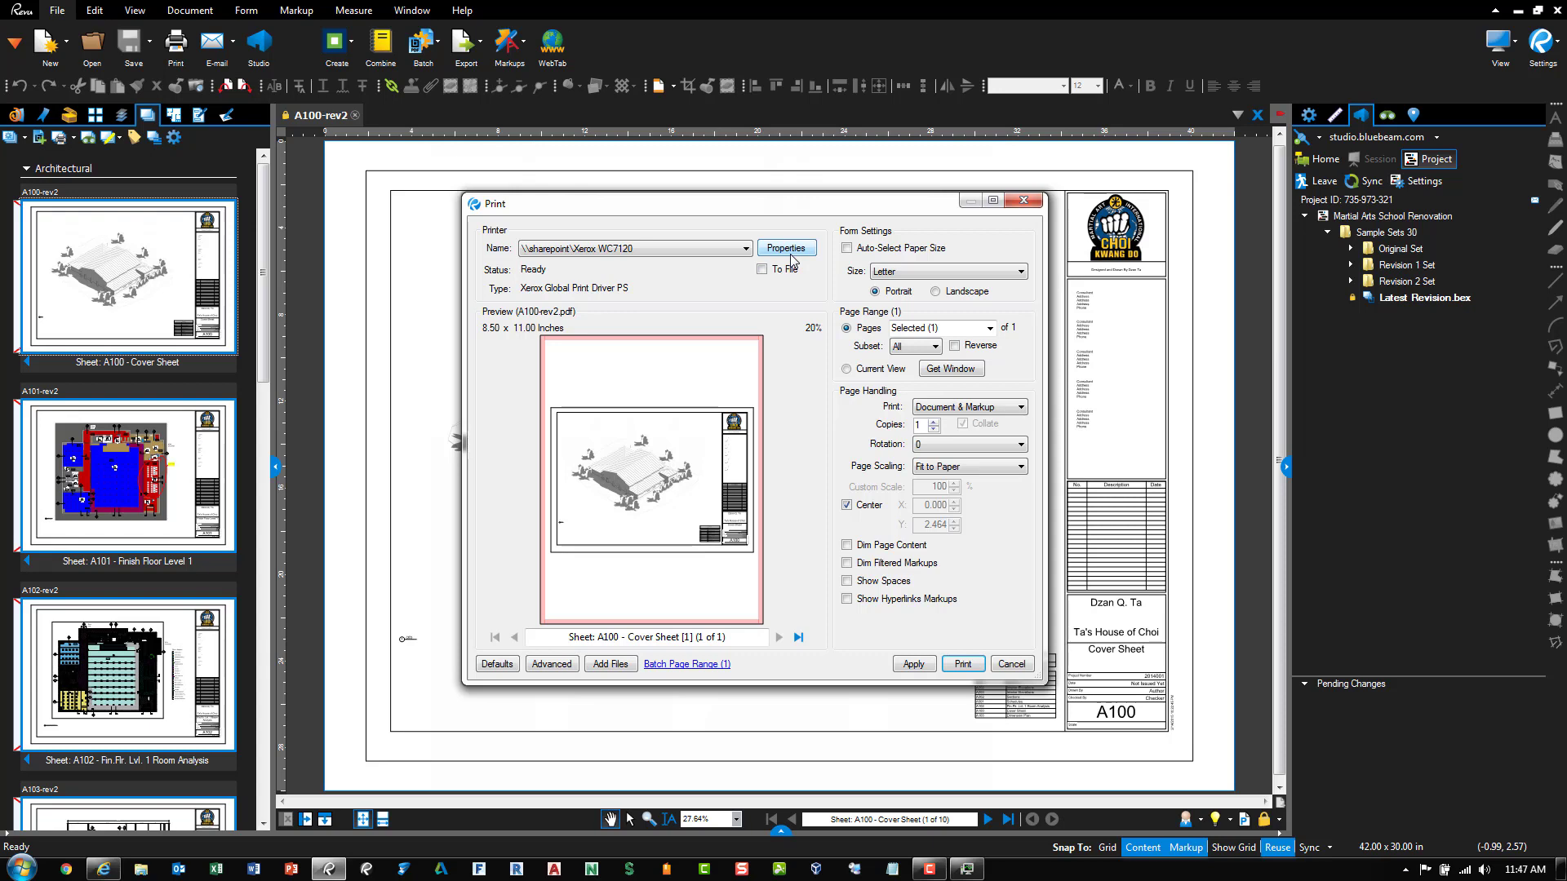
left_click(1010, 665)
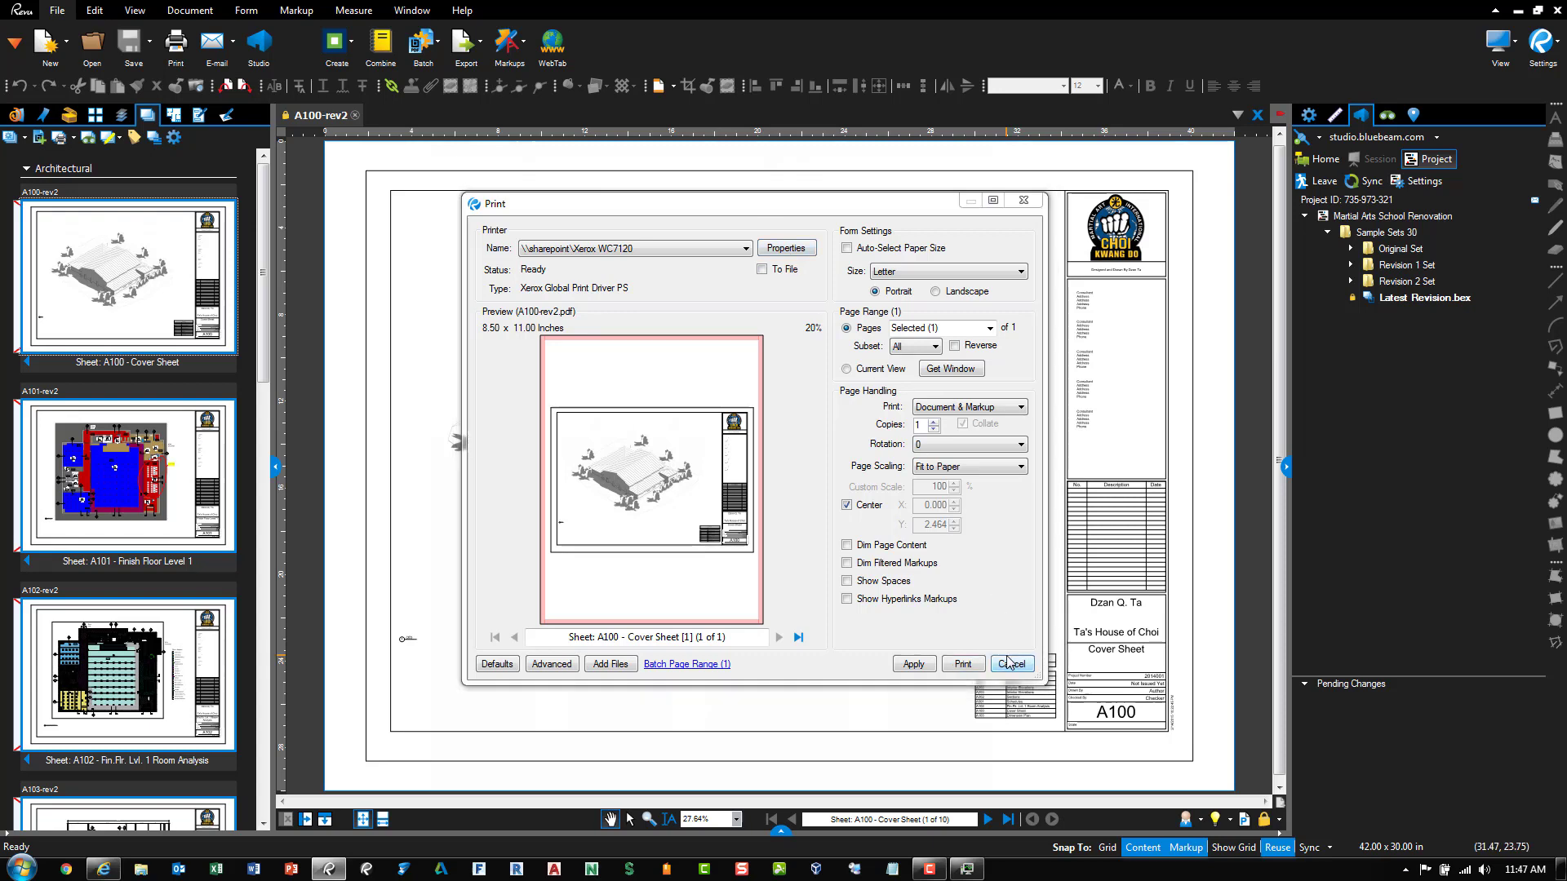
Search the documents for 'address' and step through the matches on the A100 cover sheet
left_click(88, 138)
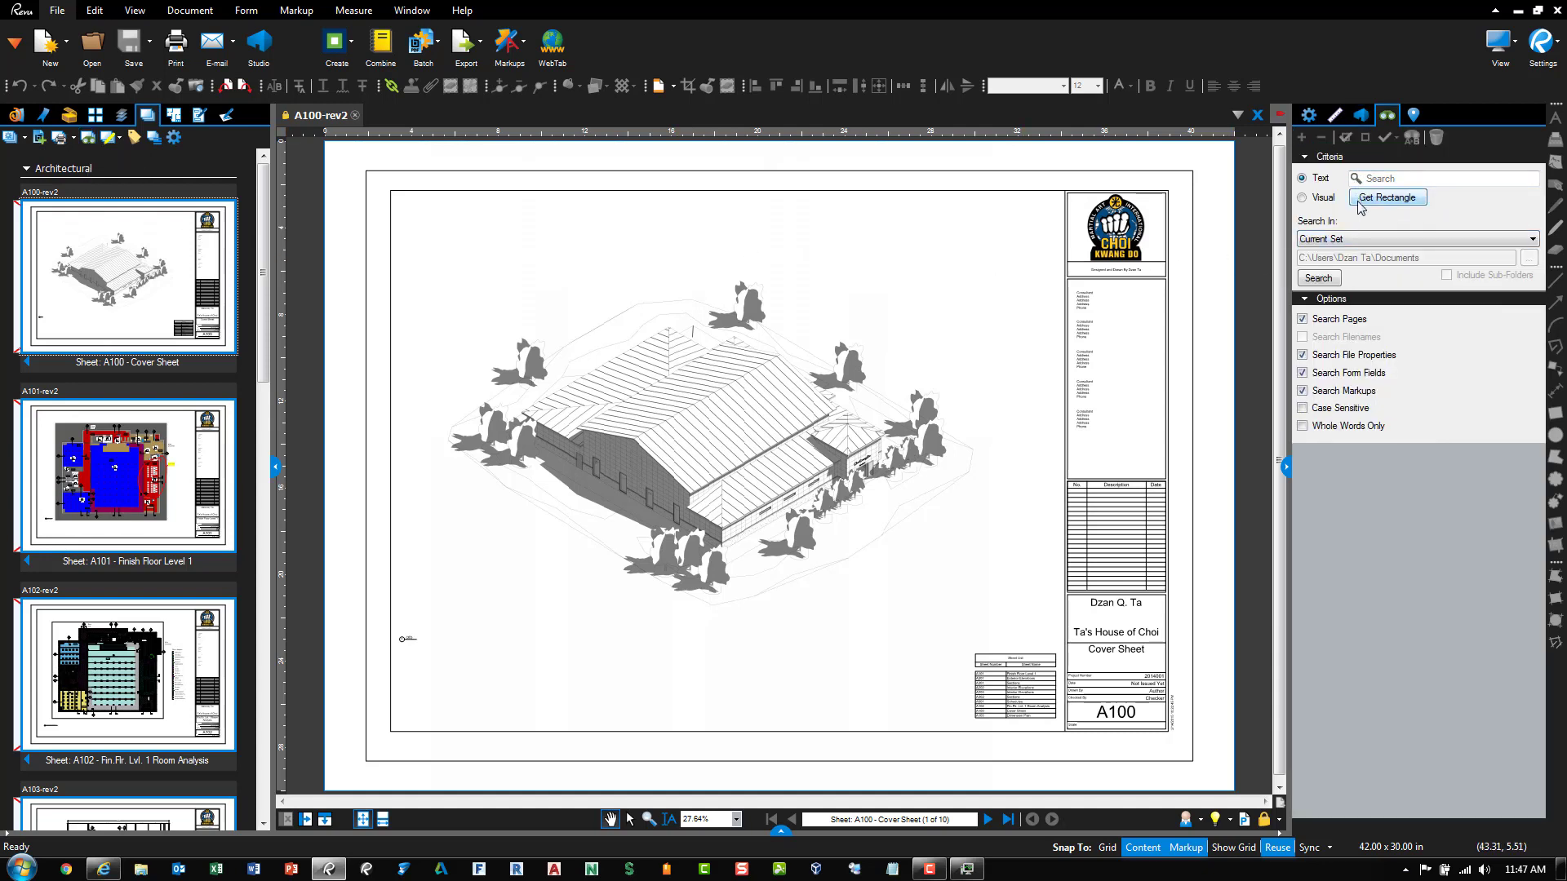
left_click(1384, 181)
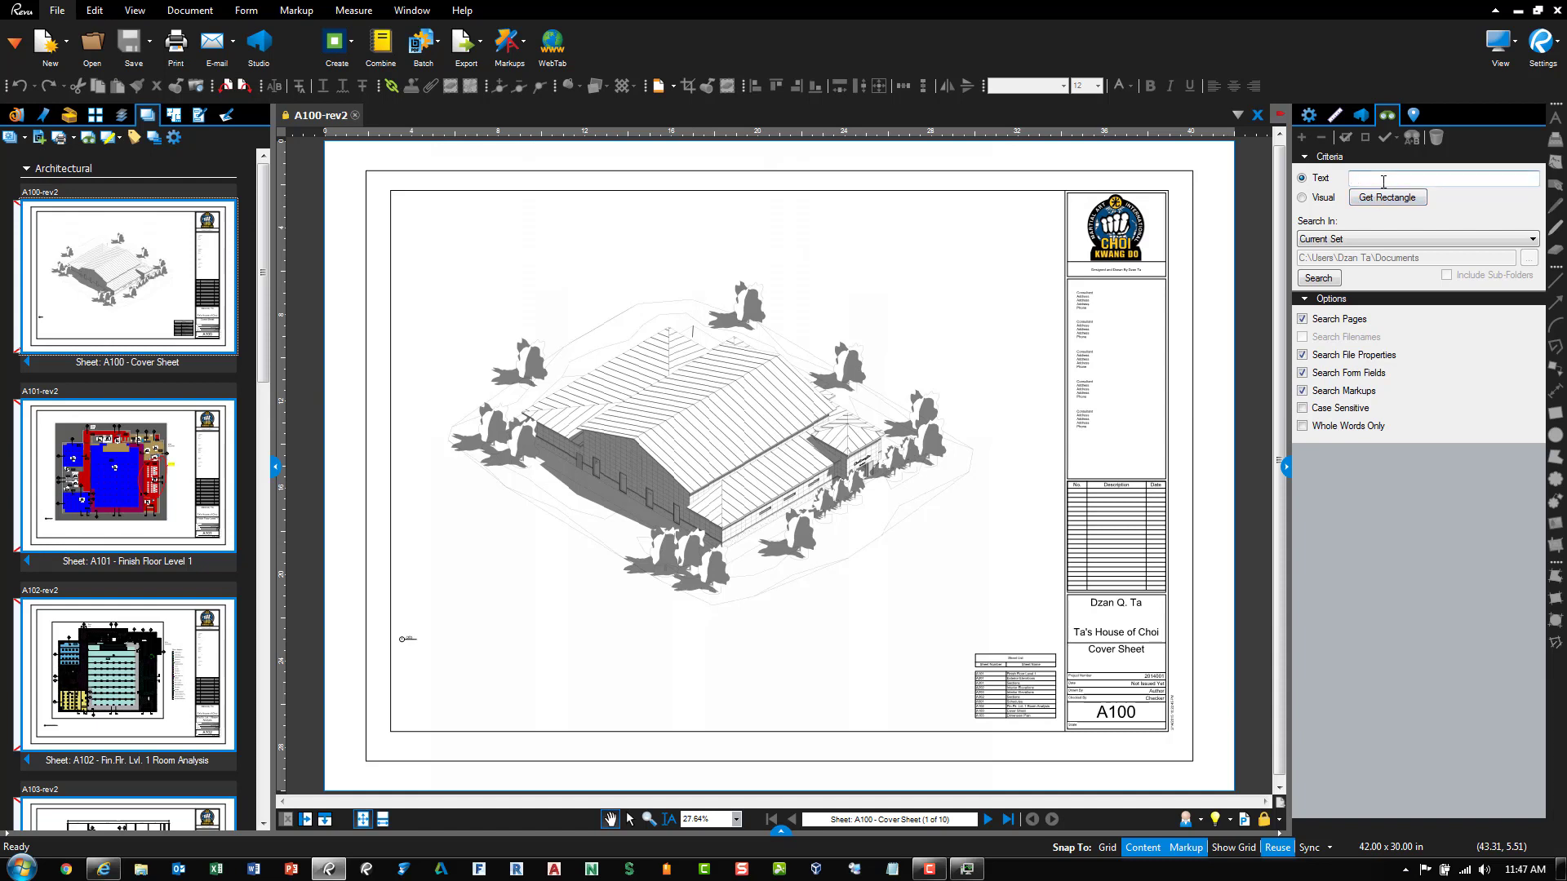
type("address")
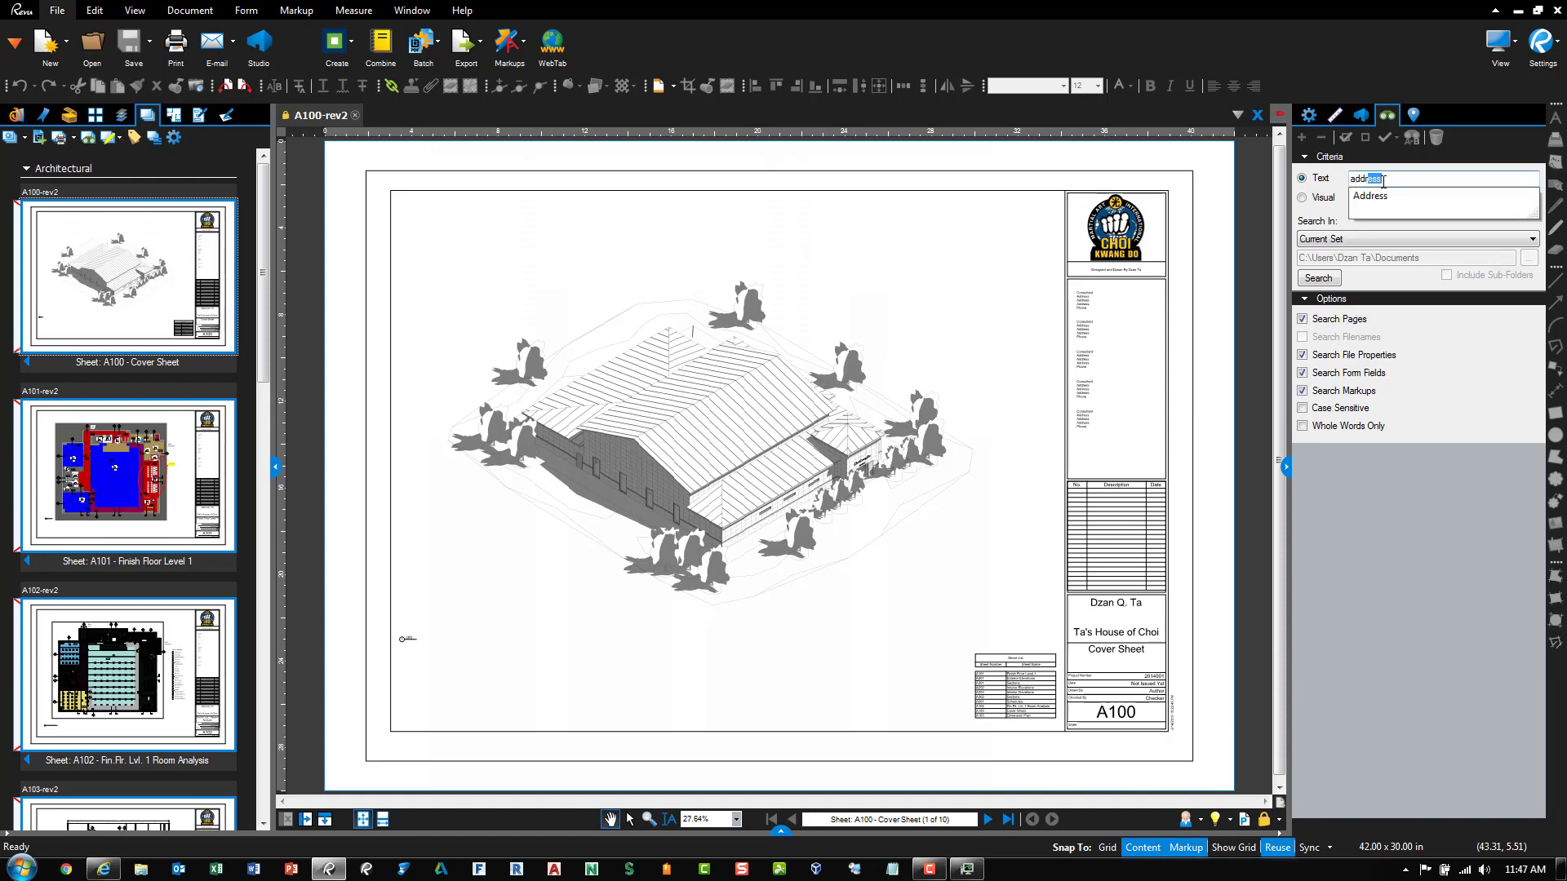
key("Return")
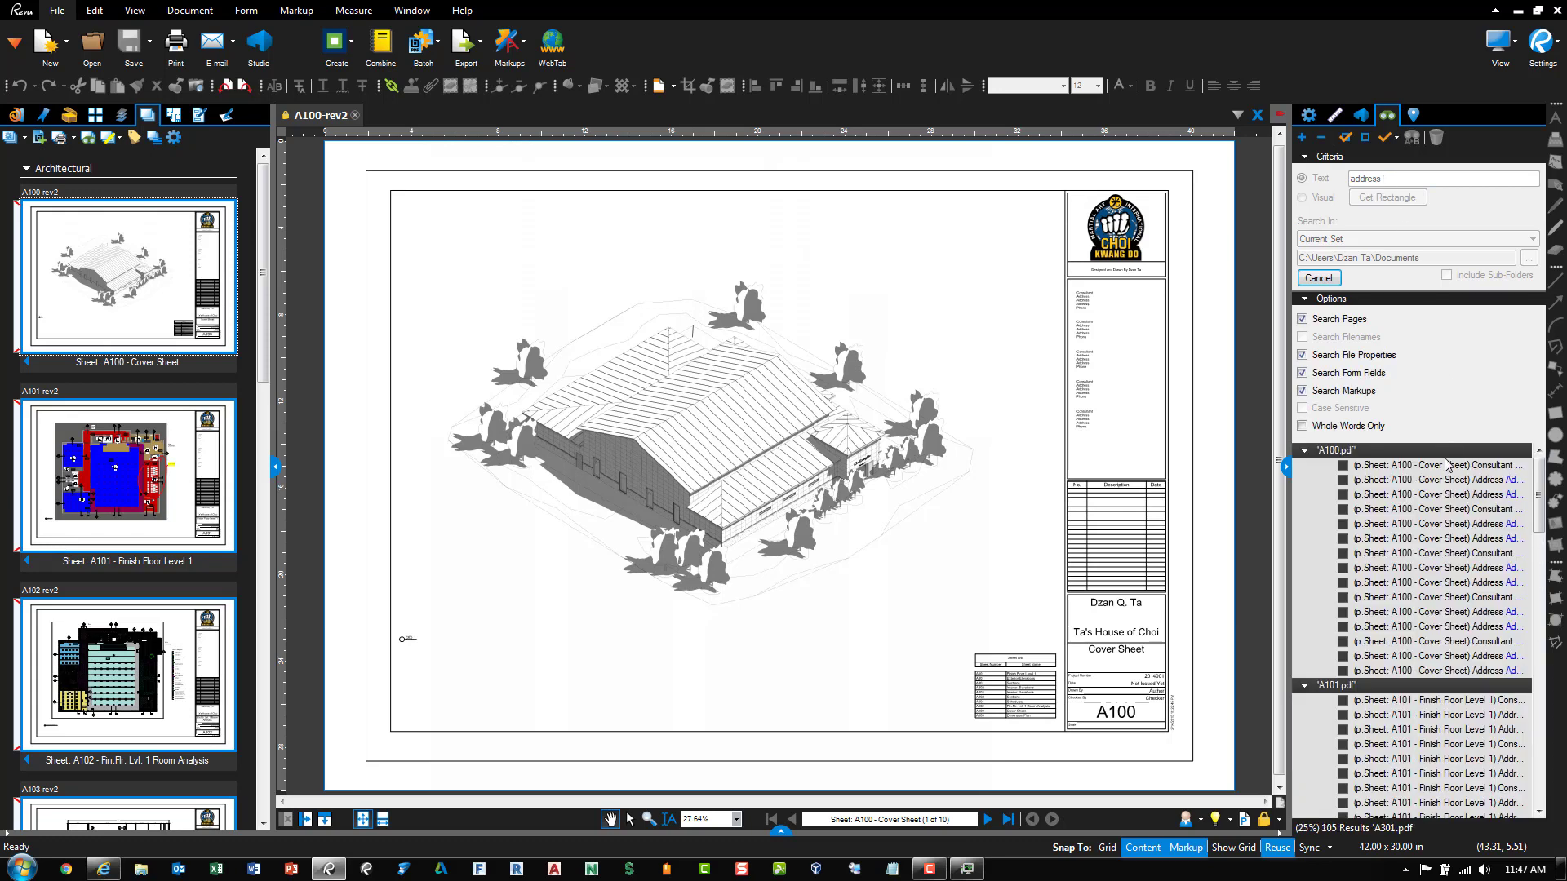
left_click(1448, 467)
left_click(1449, 482)
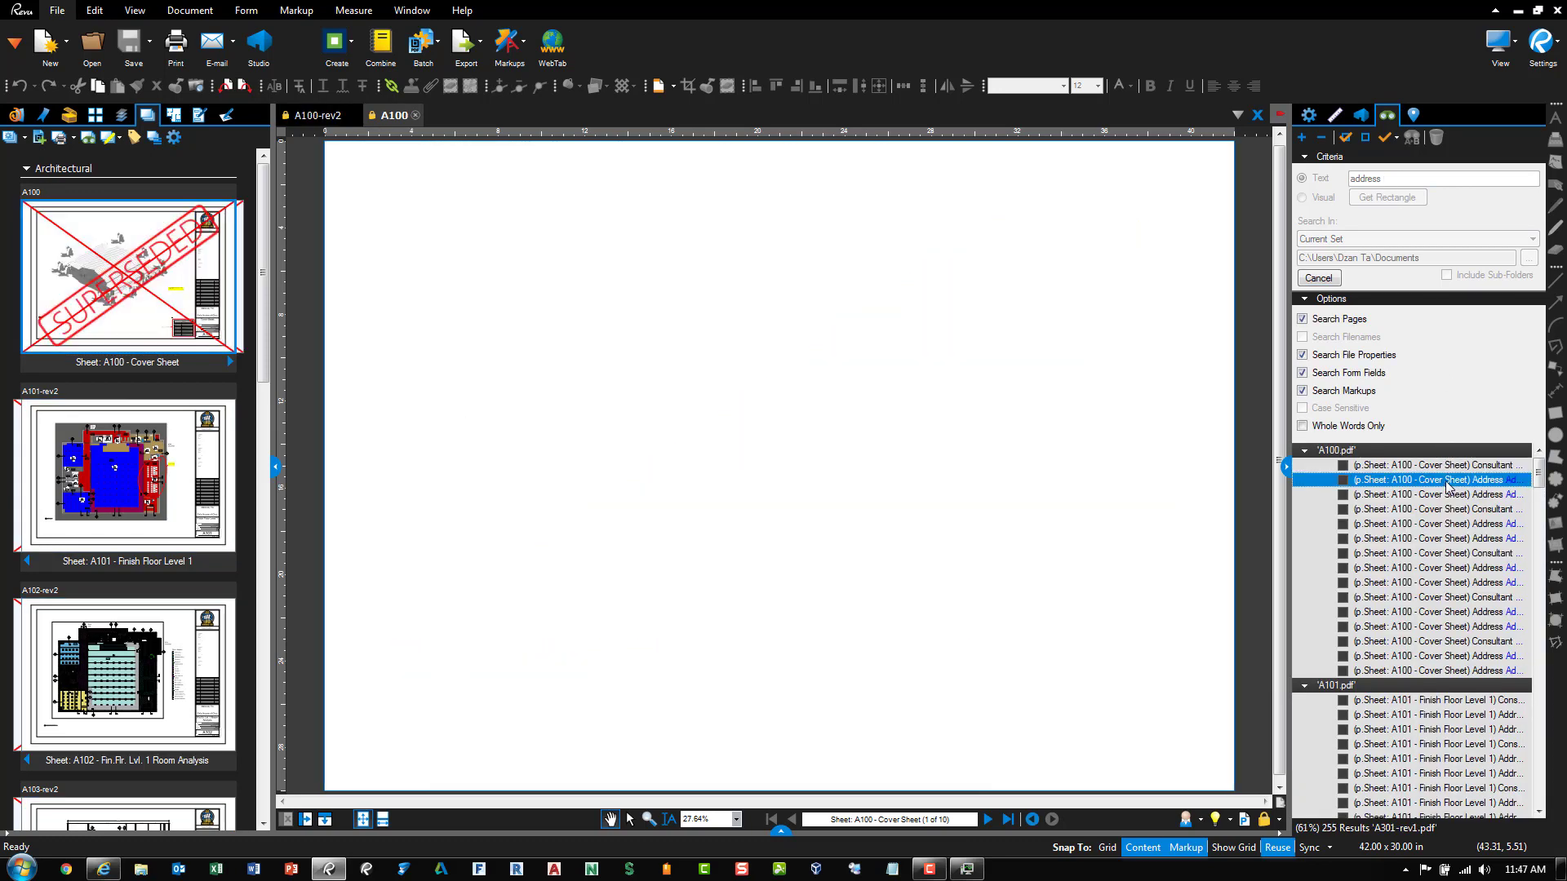
left_click(1449, 496)
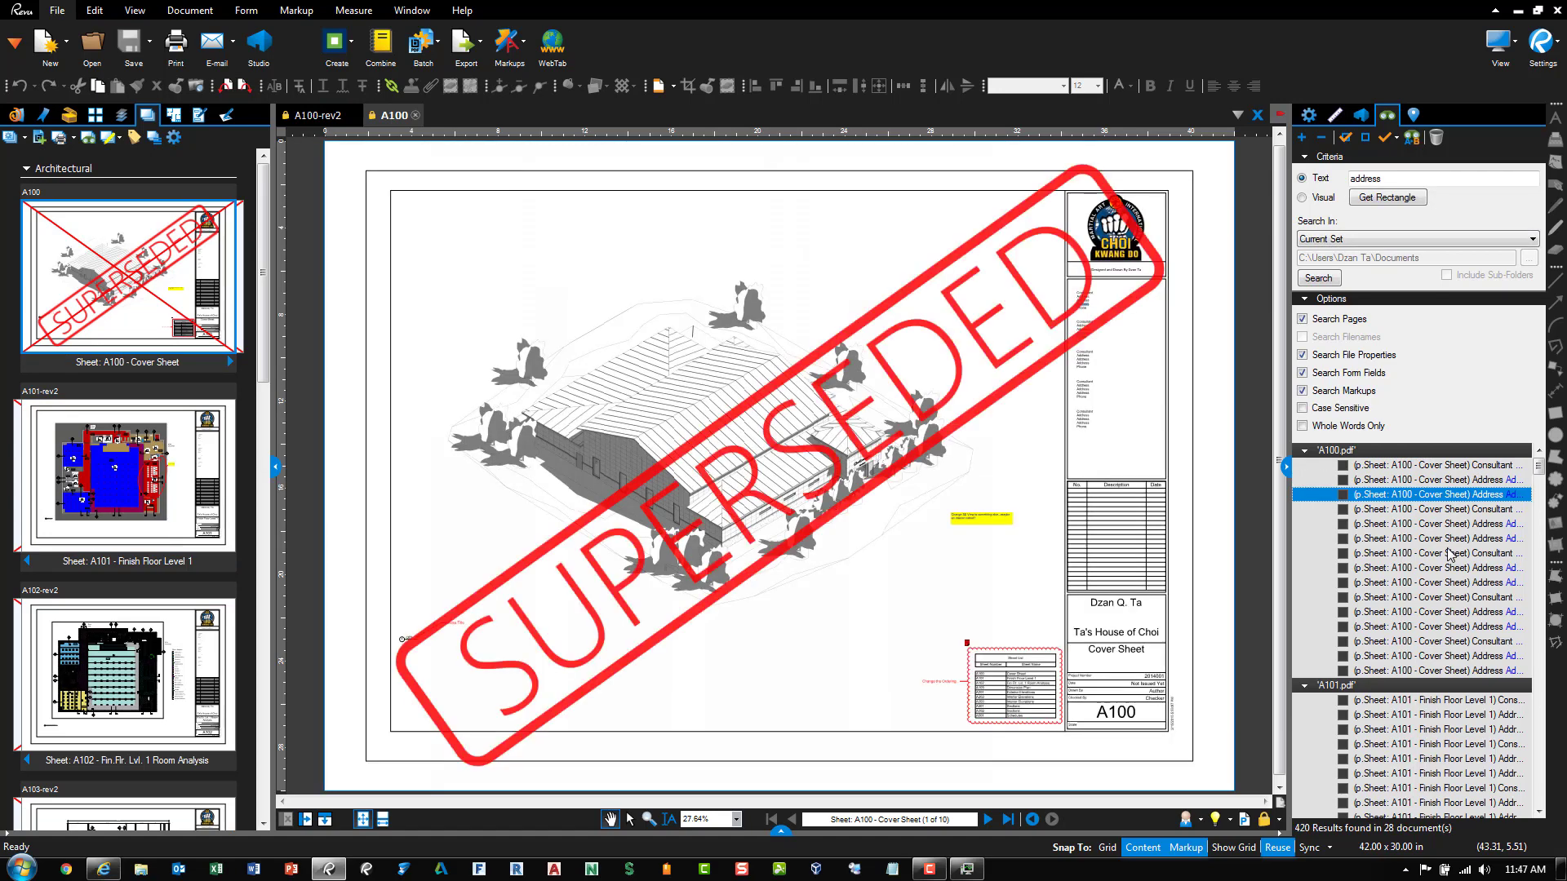
left_click(1450, 553)
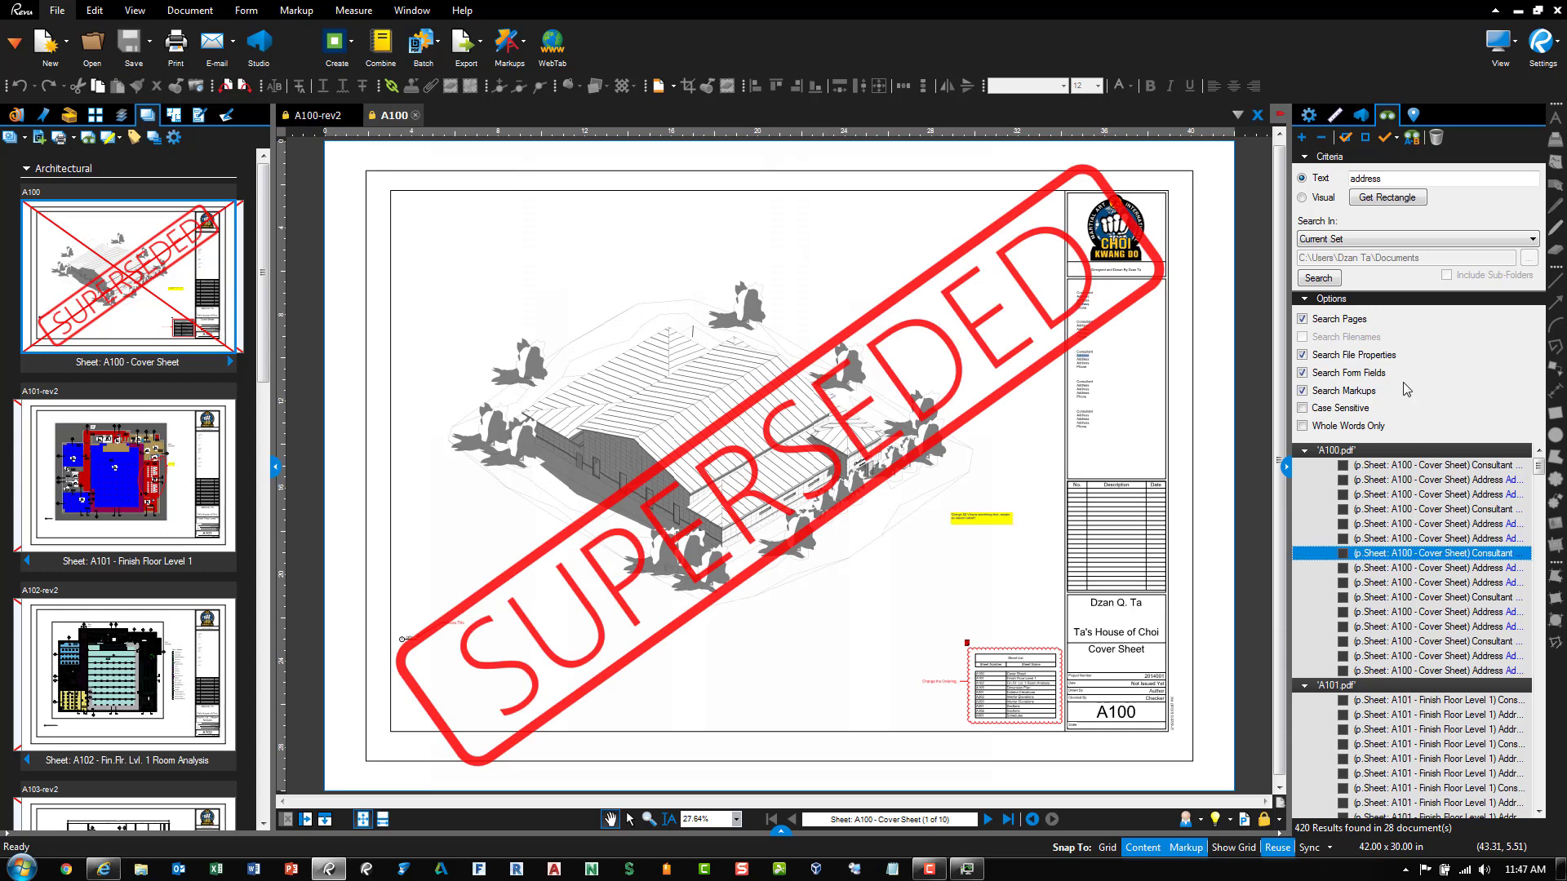
Collapse the result groups for A100.pdf through A301.pdf
left_click(1305, 452)
left_click(1305, 465)
left_click(1305, 480)
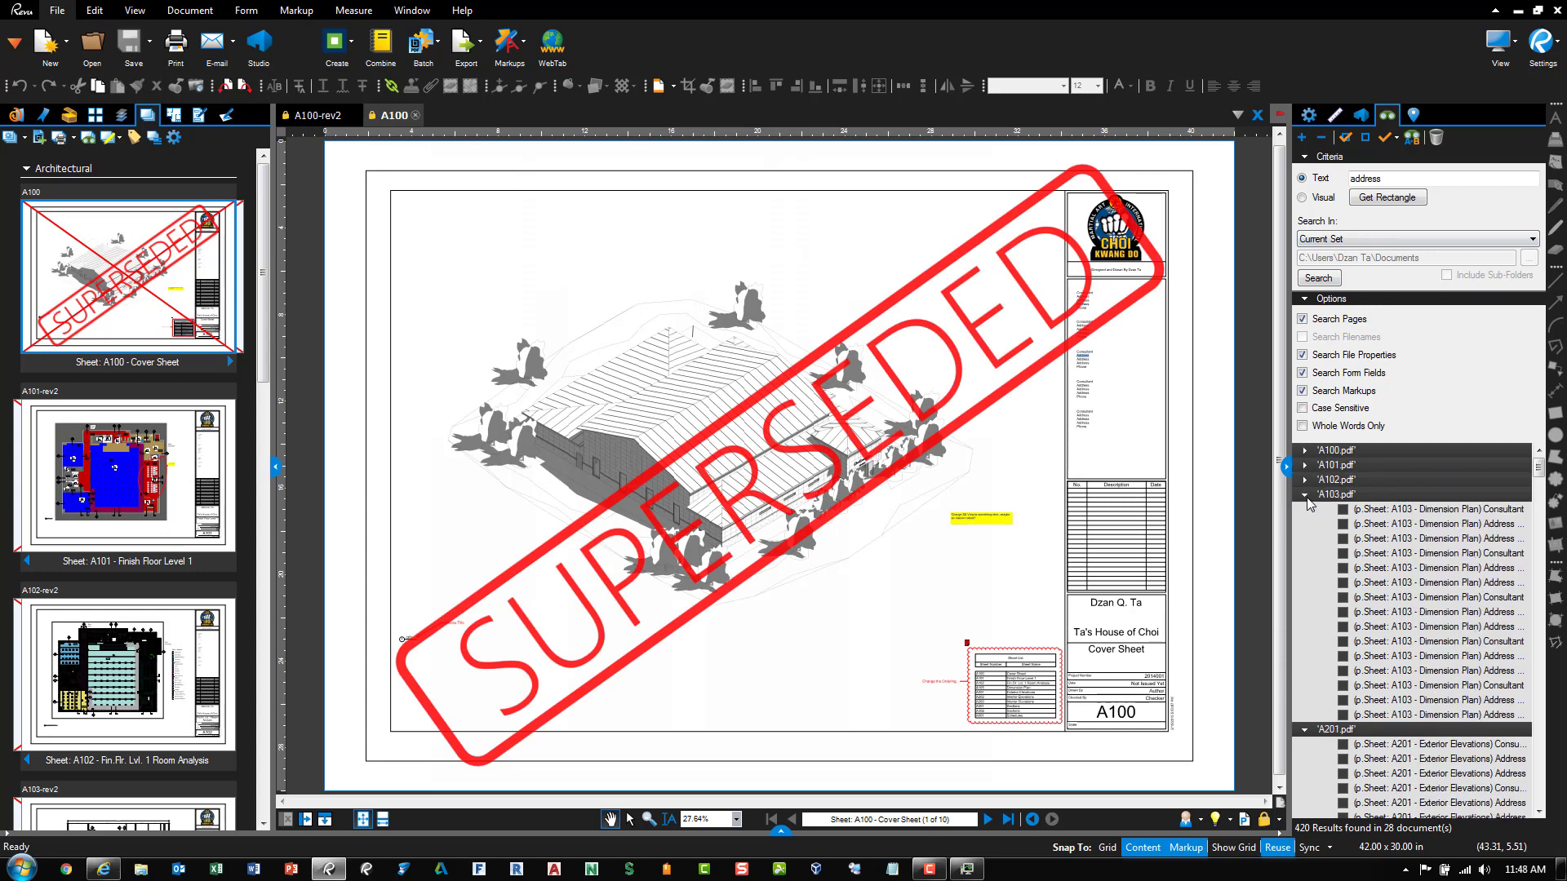
left_click(1305, 495)
left_click(1306, 510)
left_click(1306, 524)
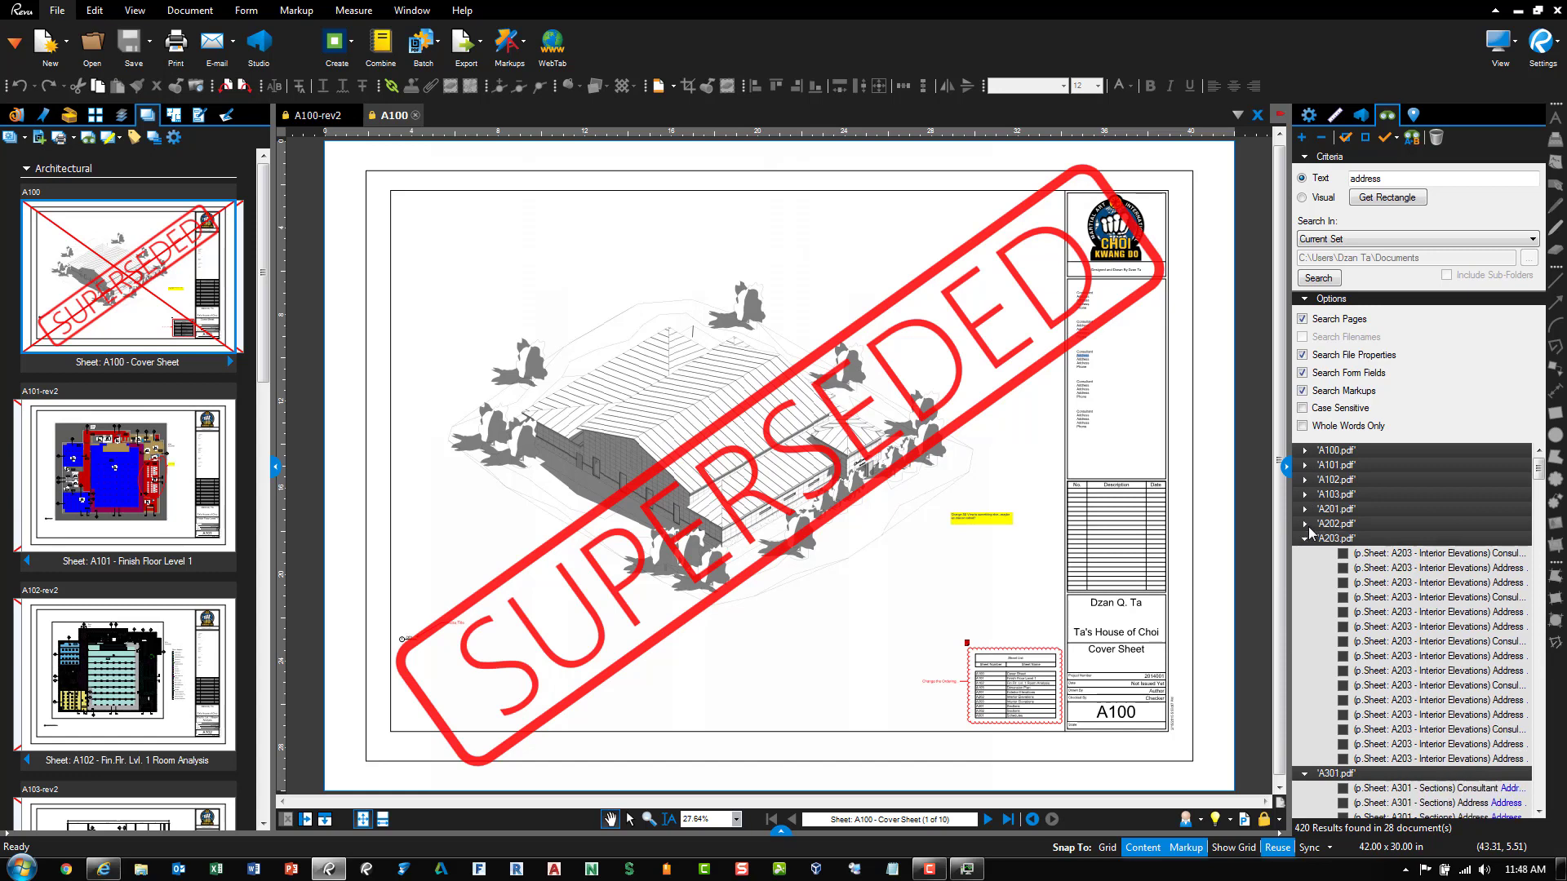
left_click(1305, 539)
left_click(1305, 554)
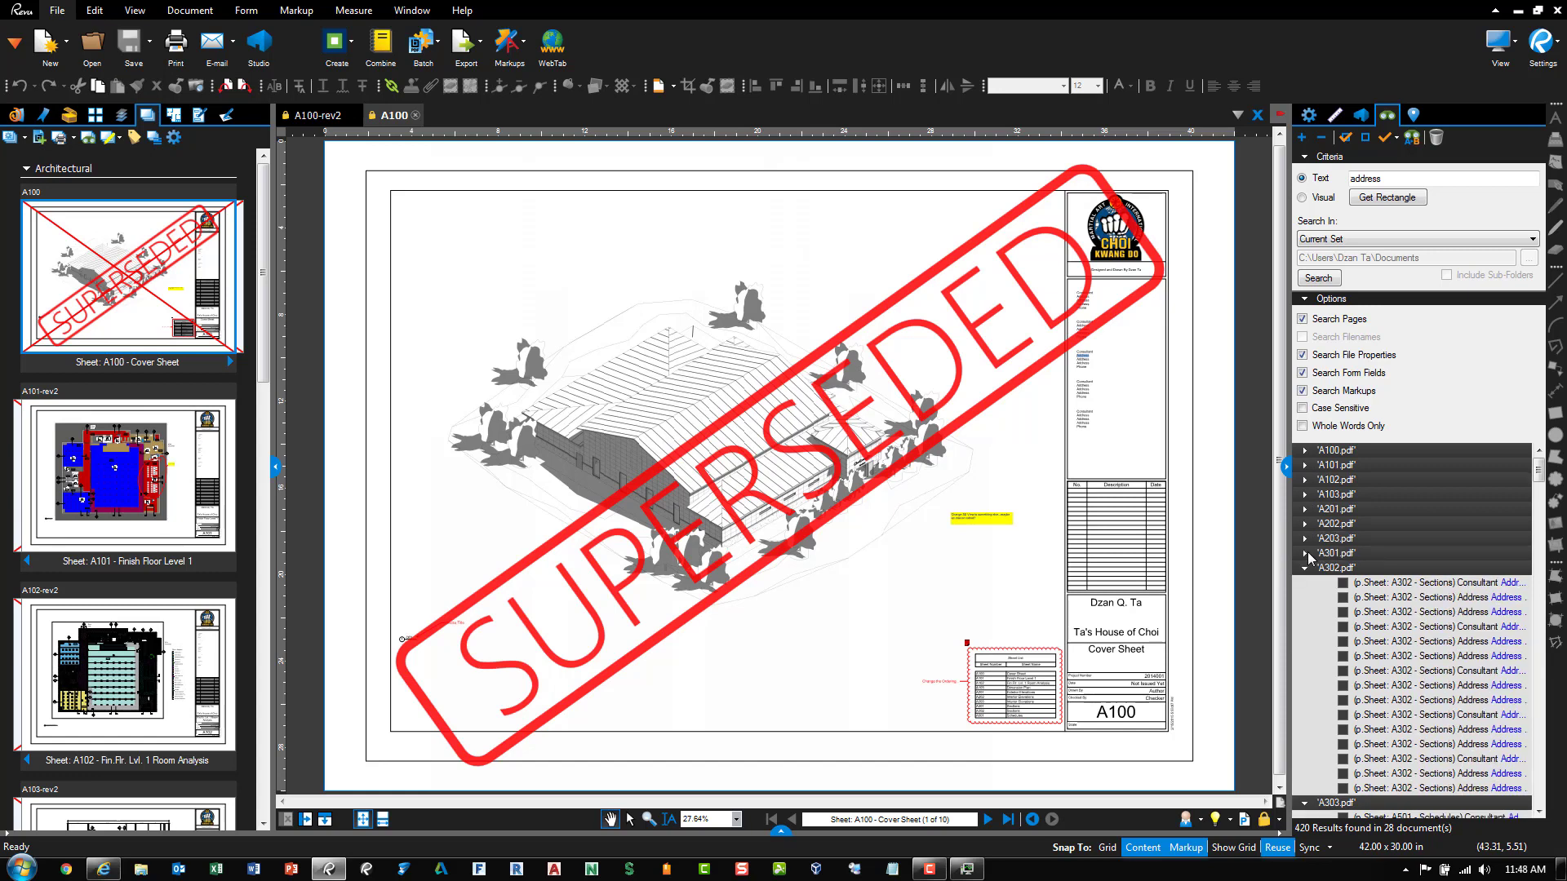
Switch search to Visual, open the A100-rev2 cover sheet, and close the superseded A100
left_click(1330, 201)
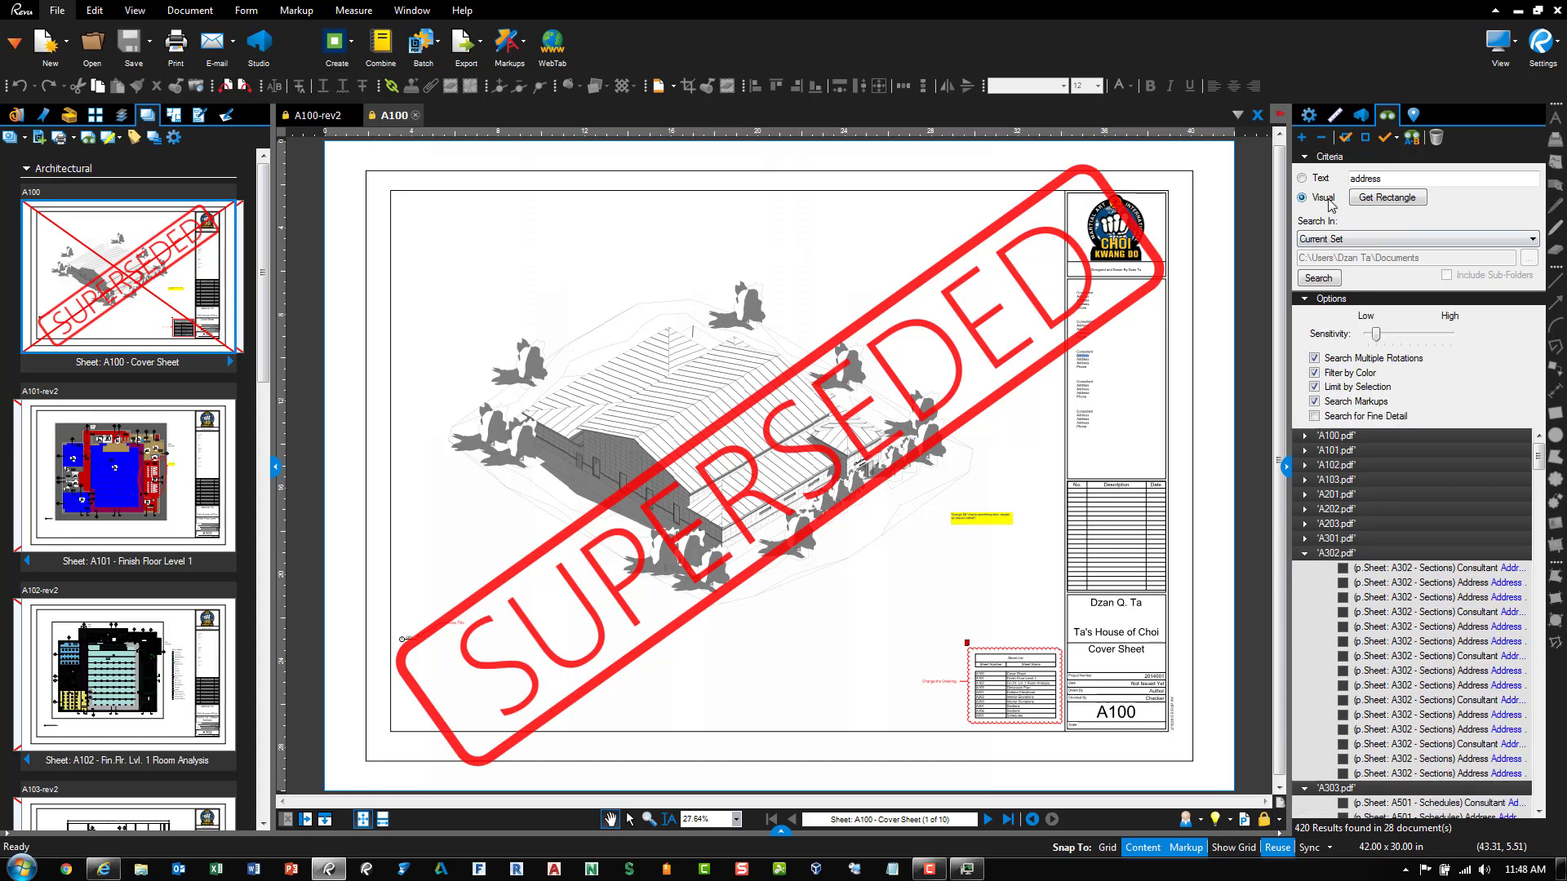
left_click(232, 362)
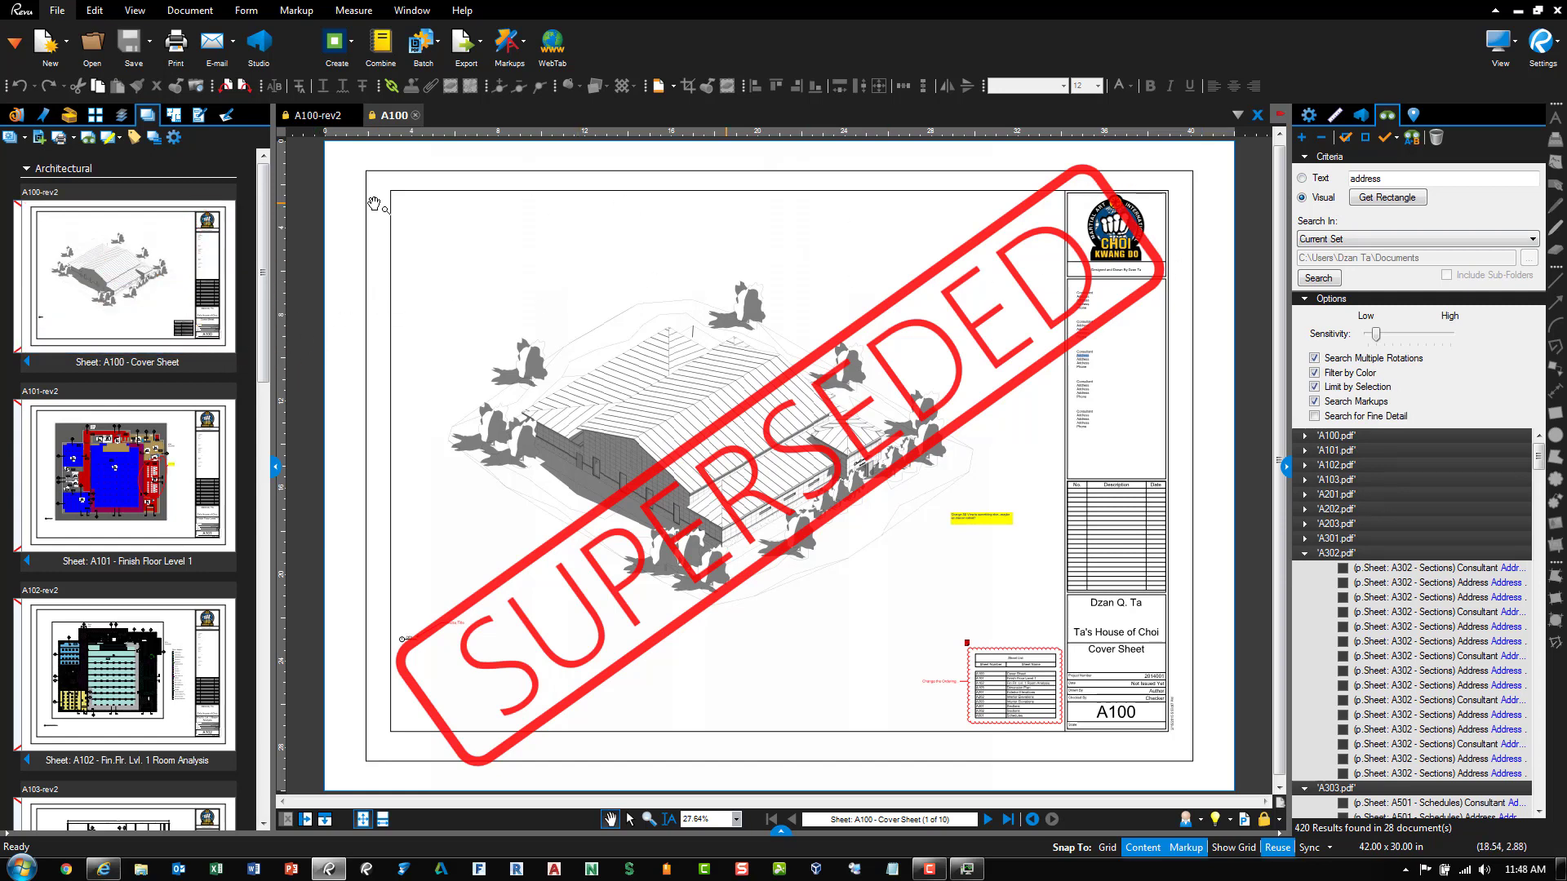
left_click(184, 247)
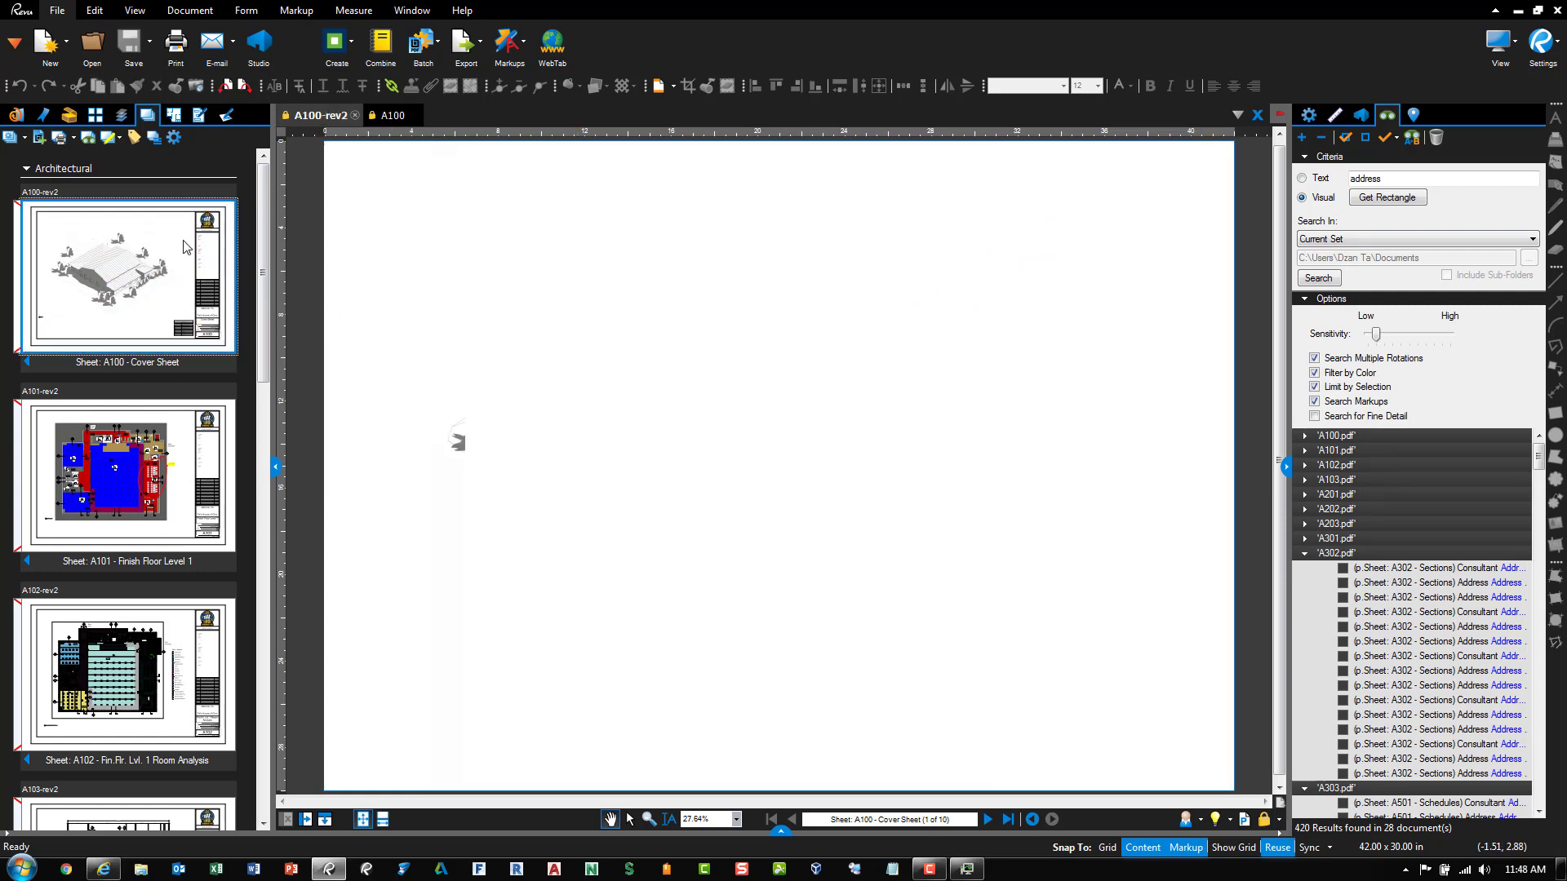
left_click(404, 119)
left_click(414, 116)
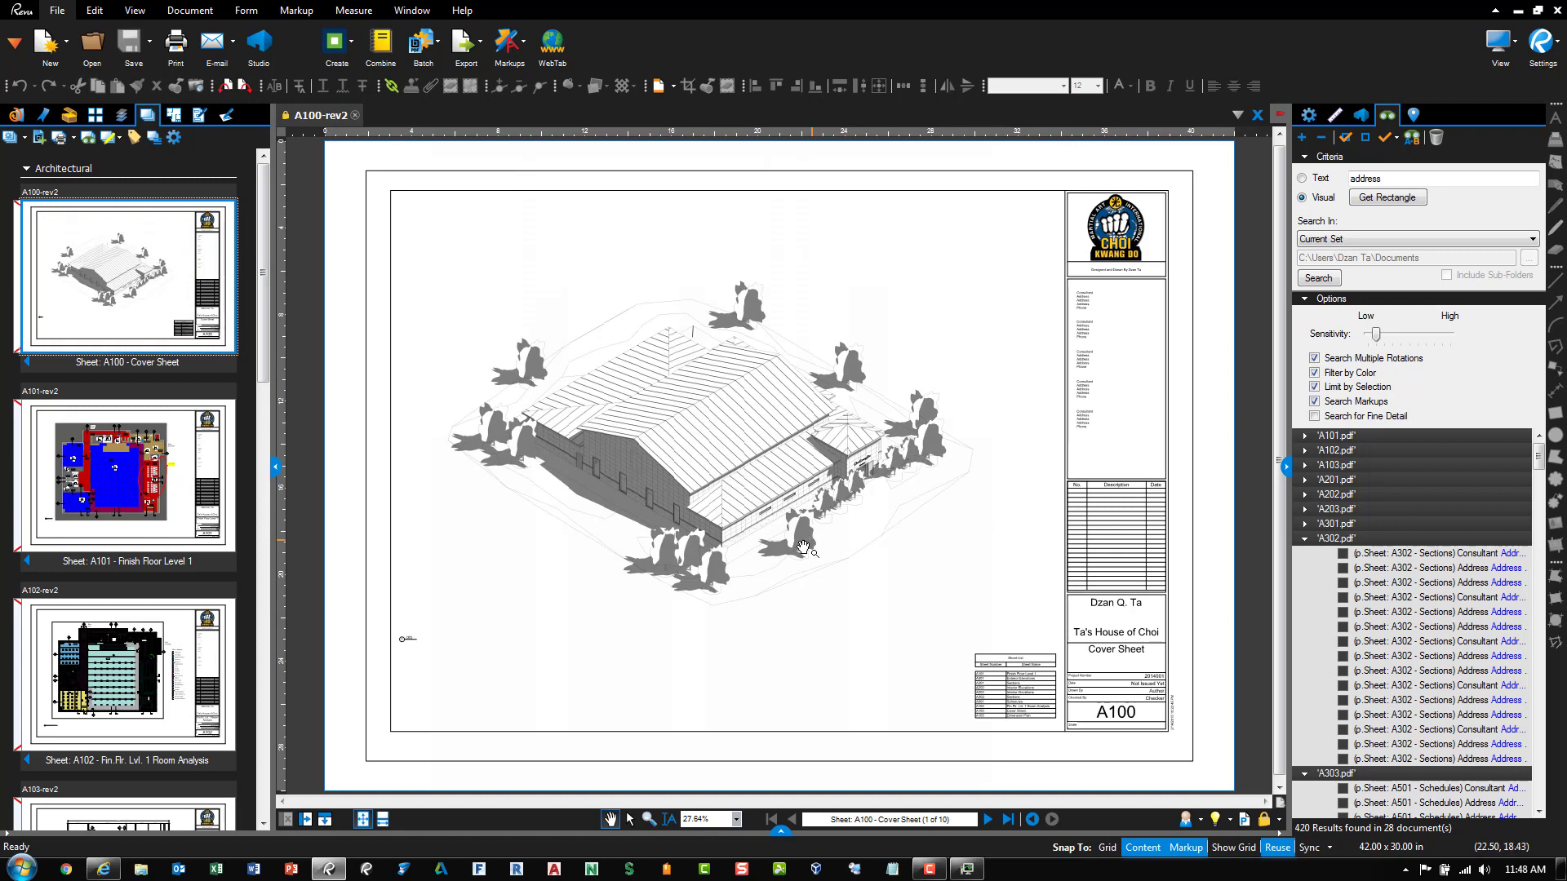
Open the A103 Dimension Plan sheet
left_click_drag(1038, 628, 1005, 537)
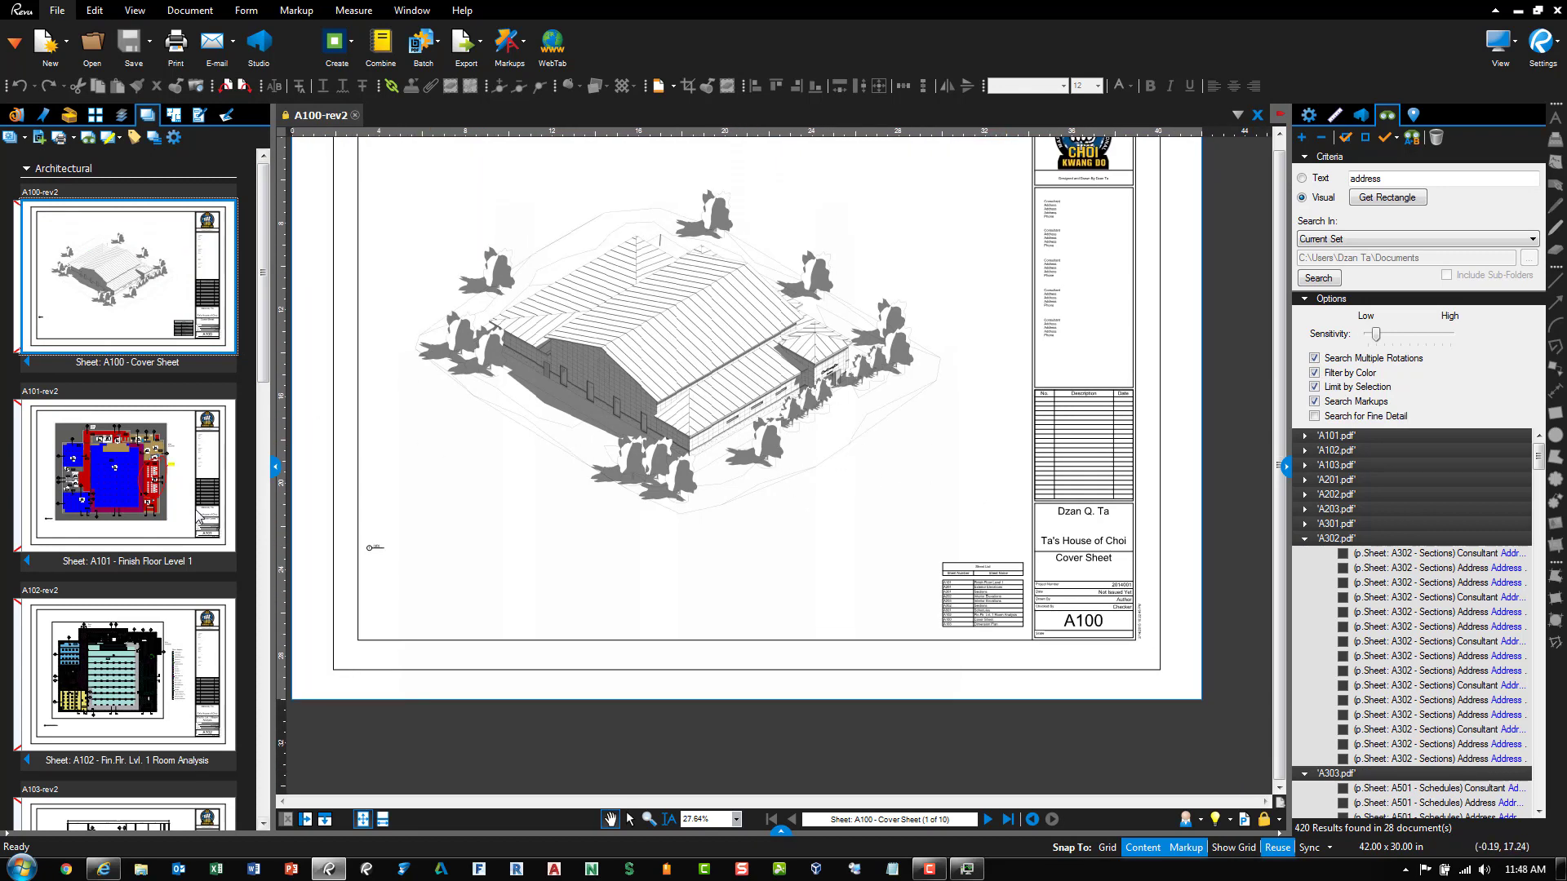
left_click(263, 626)
left_click(132, 261)
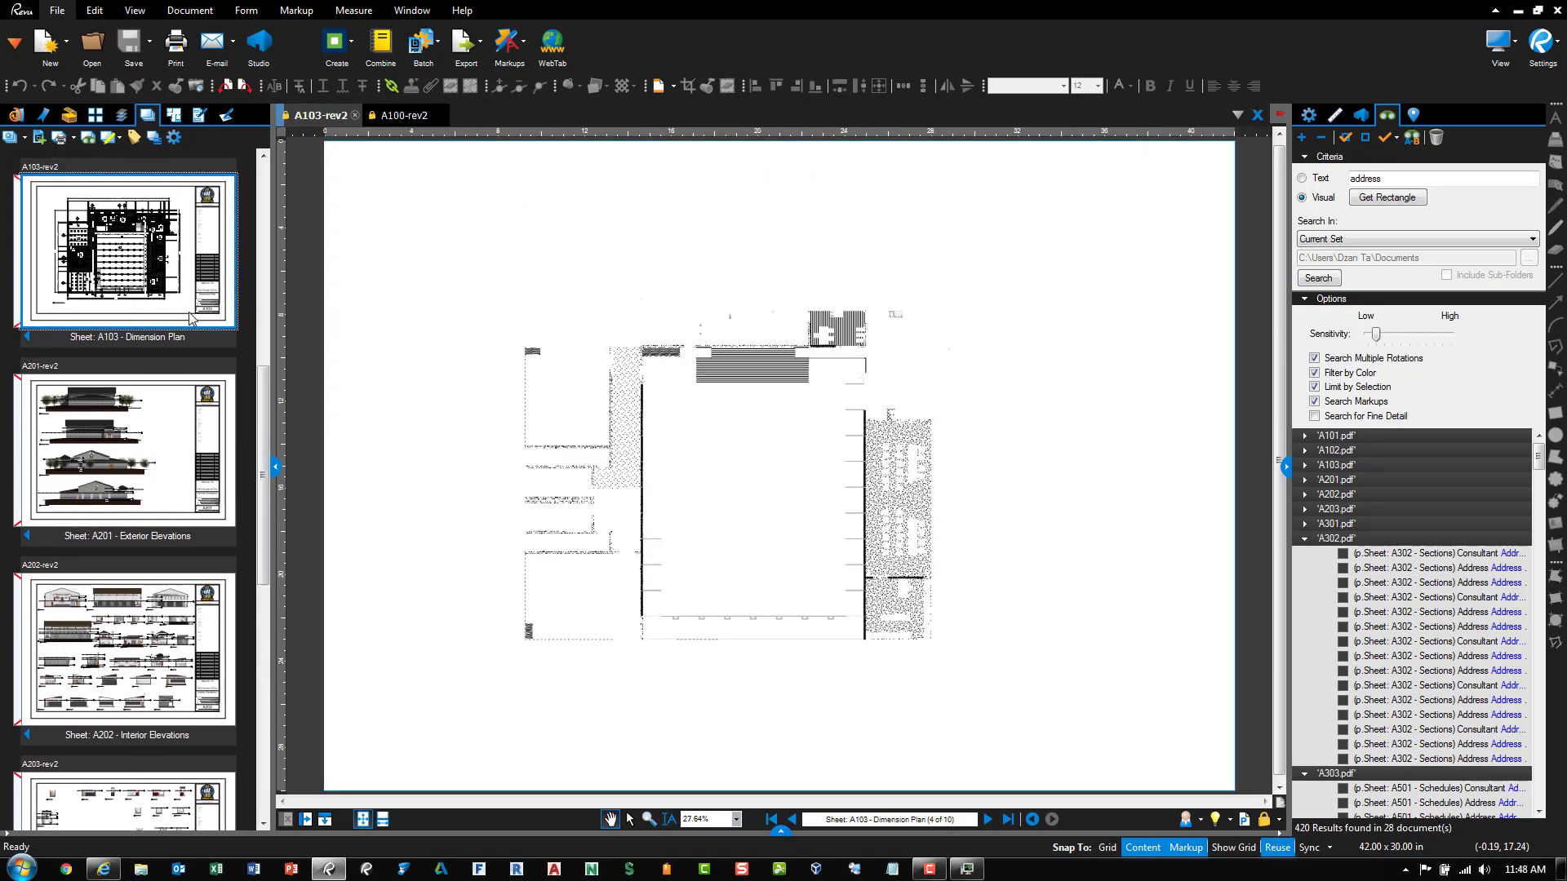
Zoom into the desks and run a visual search using a box drawn around the lower monitor
scroll(909, 394, "up", 10)
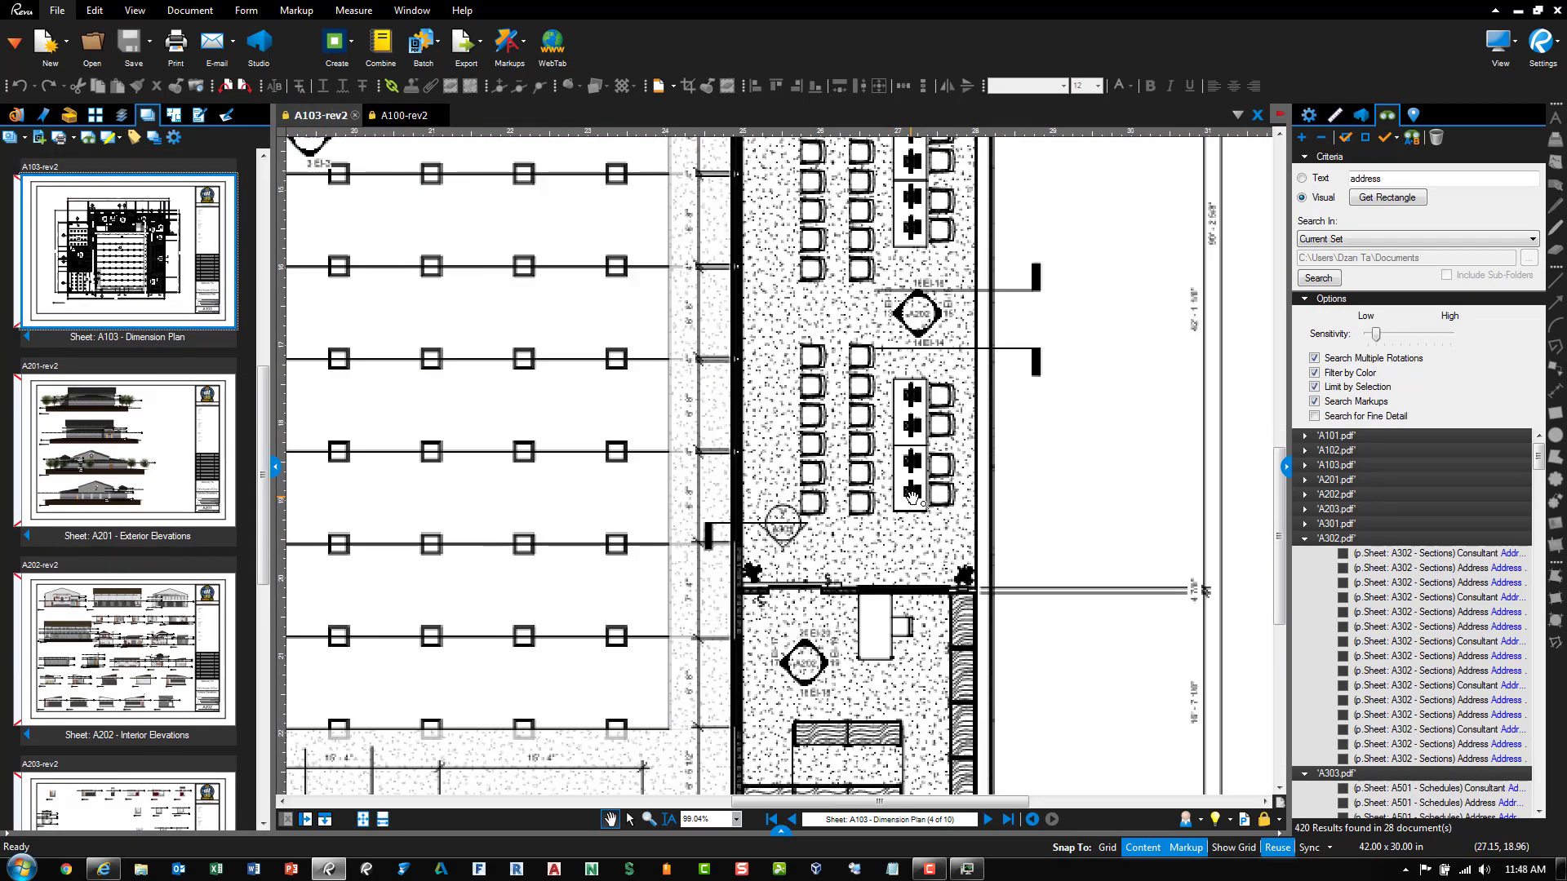
scroll(880, 433, "up", 5)
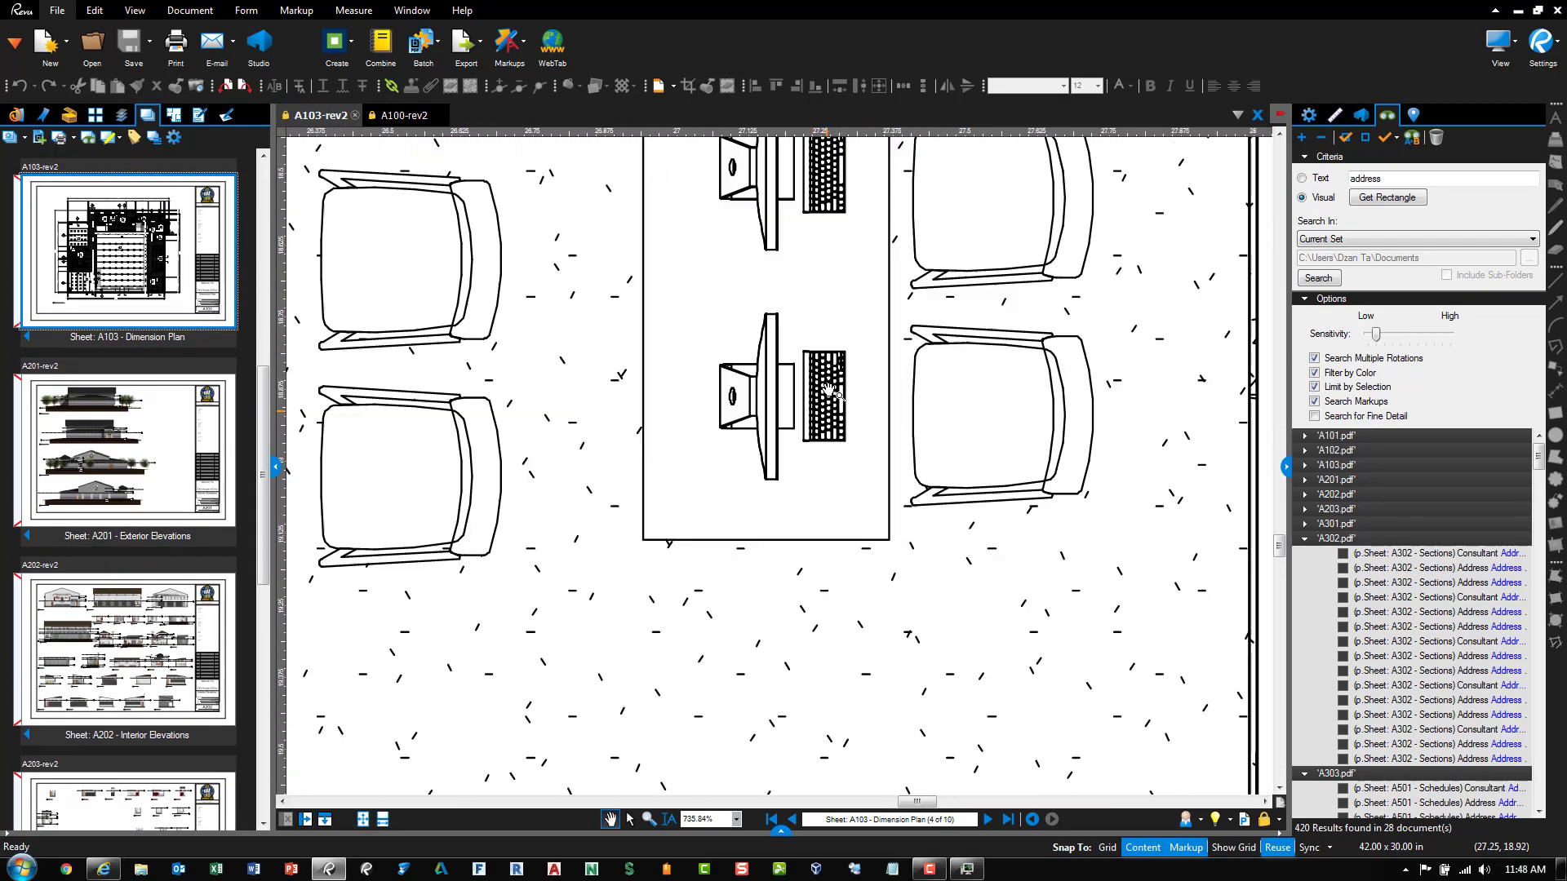
left_click(1371, 200)
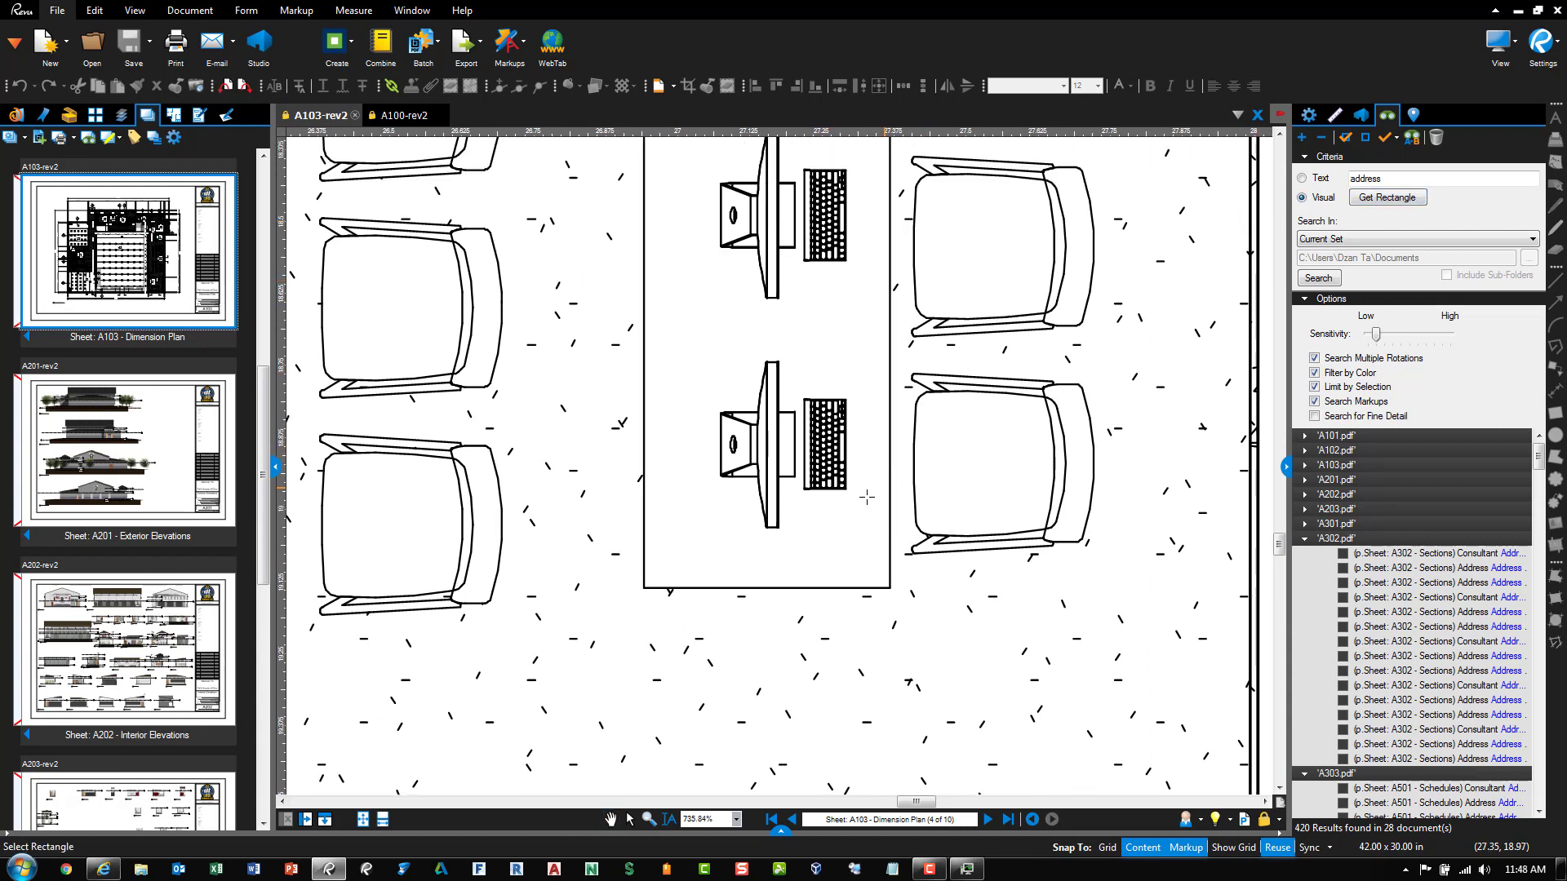
left_click_drag(854, 535, 709, 356)
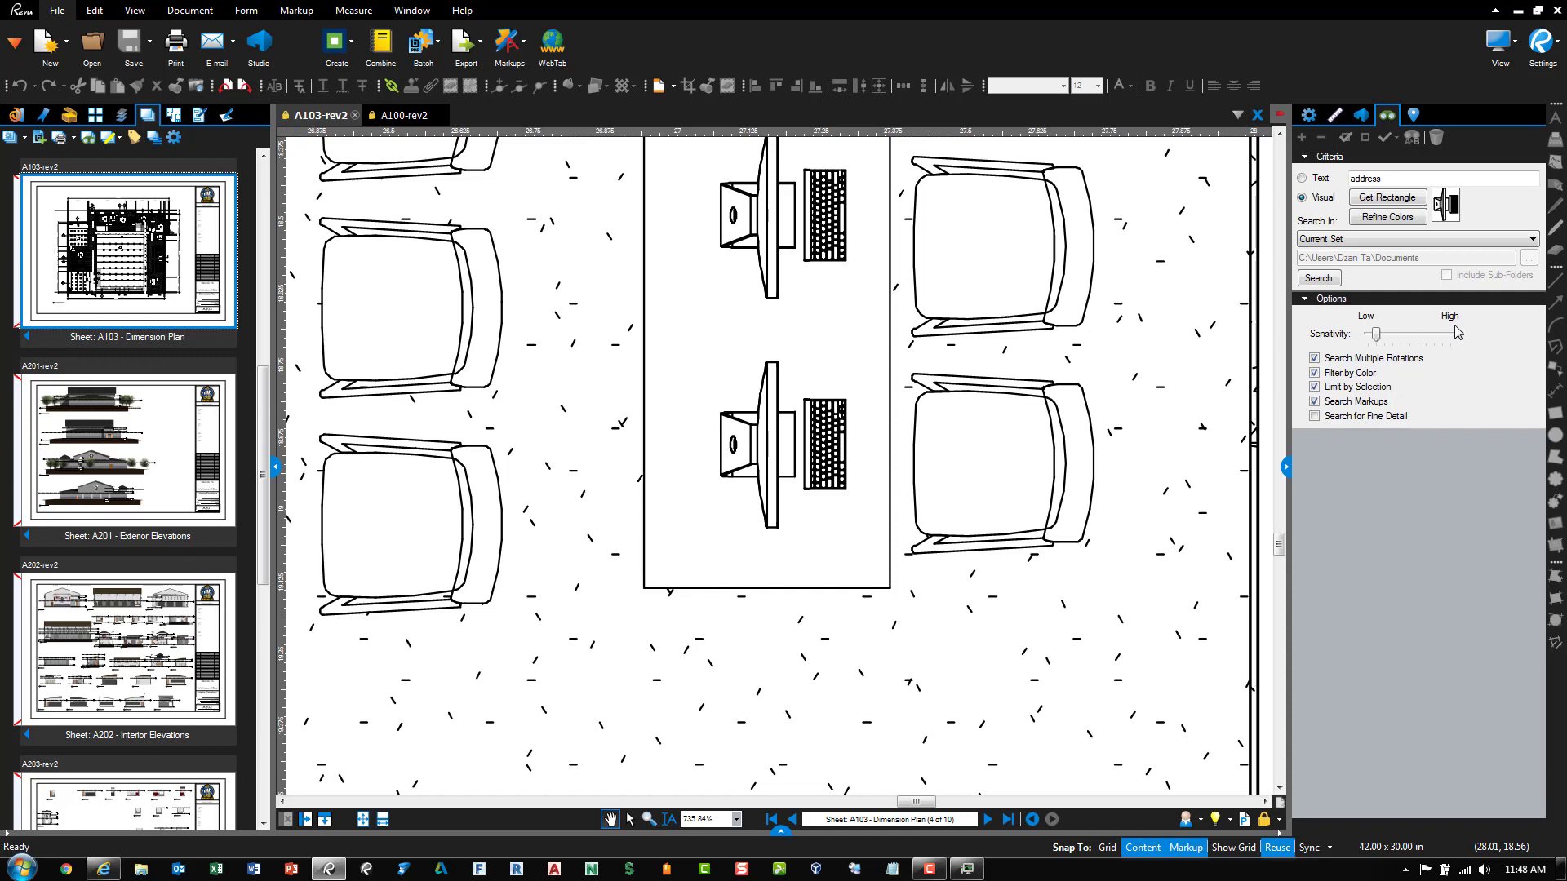
left_click(1316, 280)
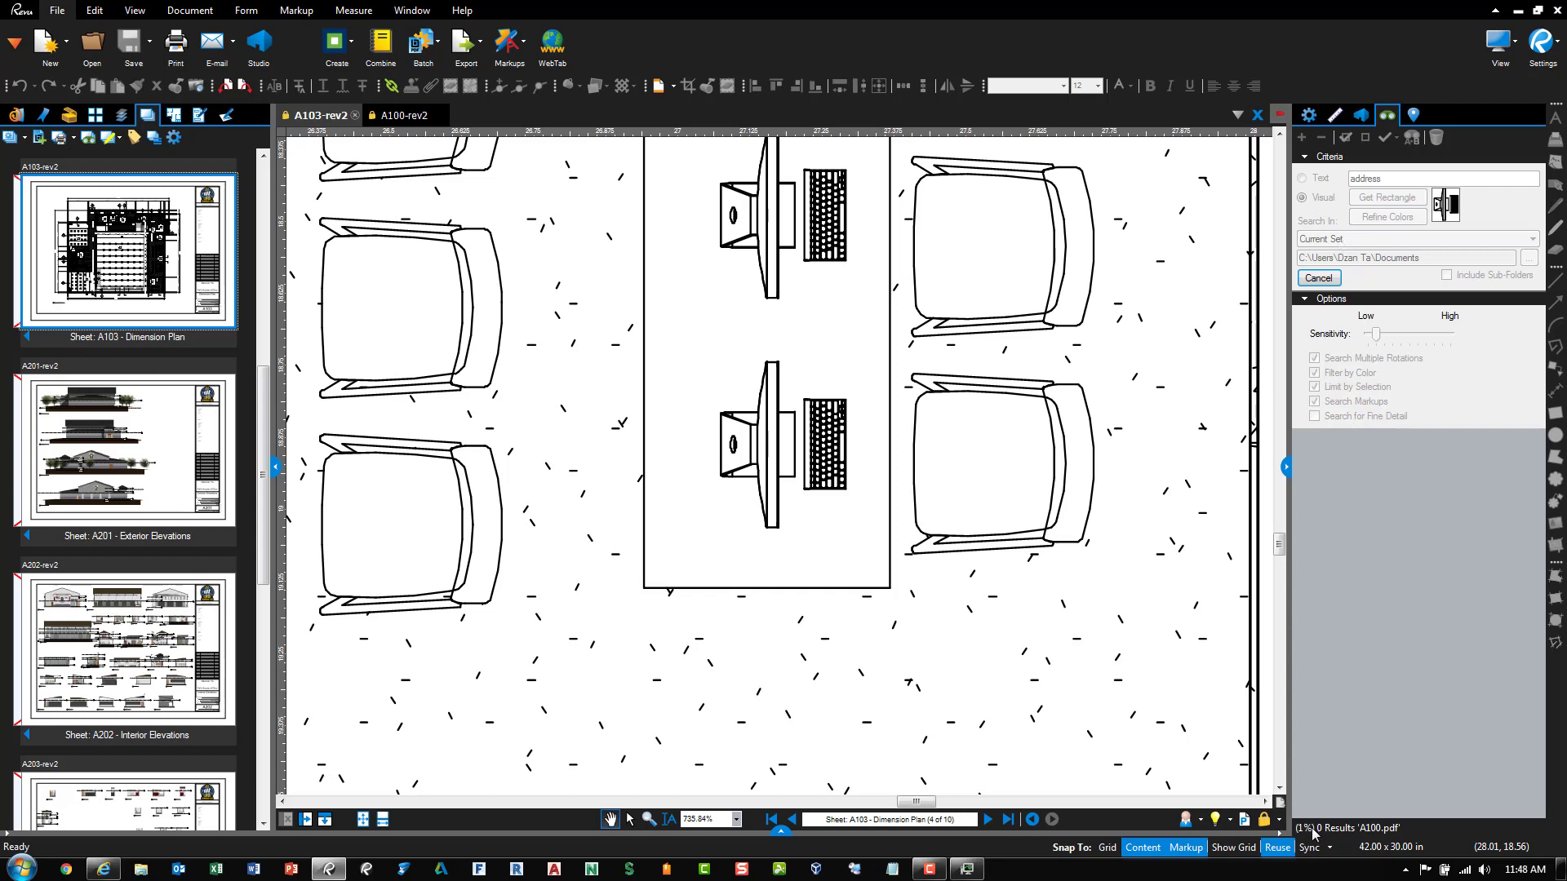
key("ctrl")
key("ctrl")
key("ctrl")
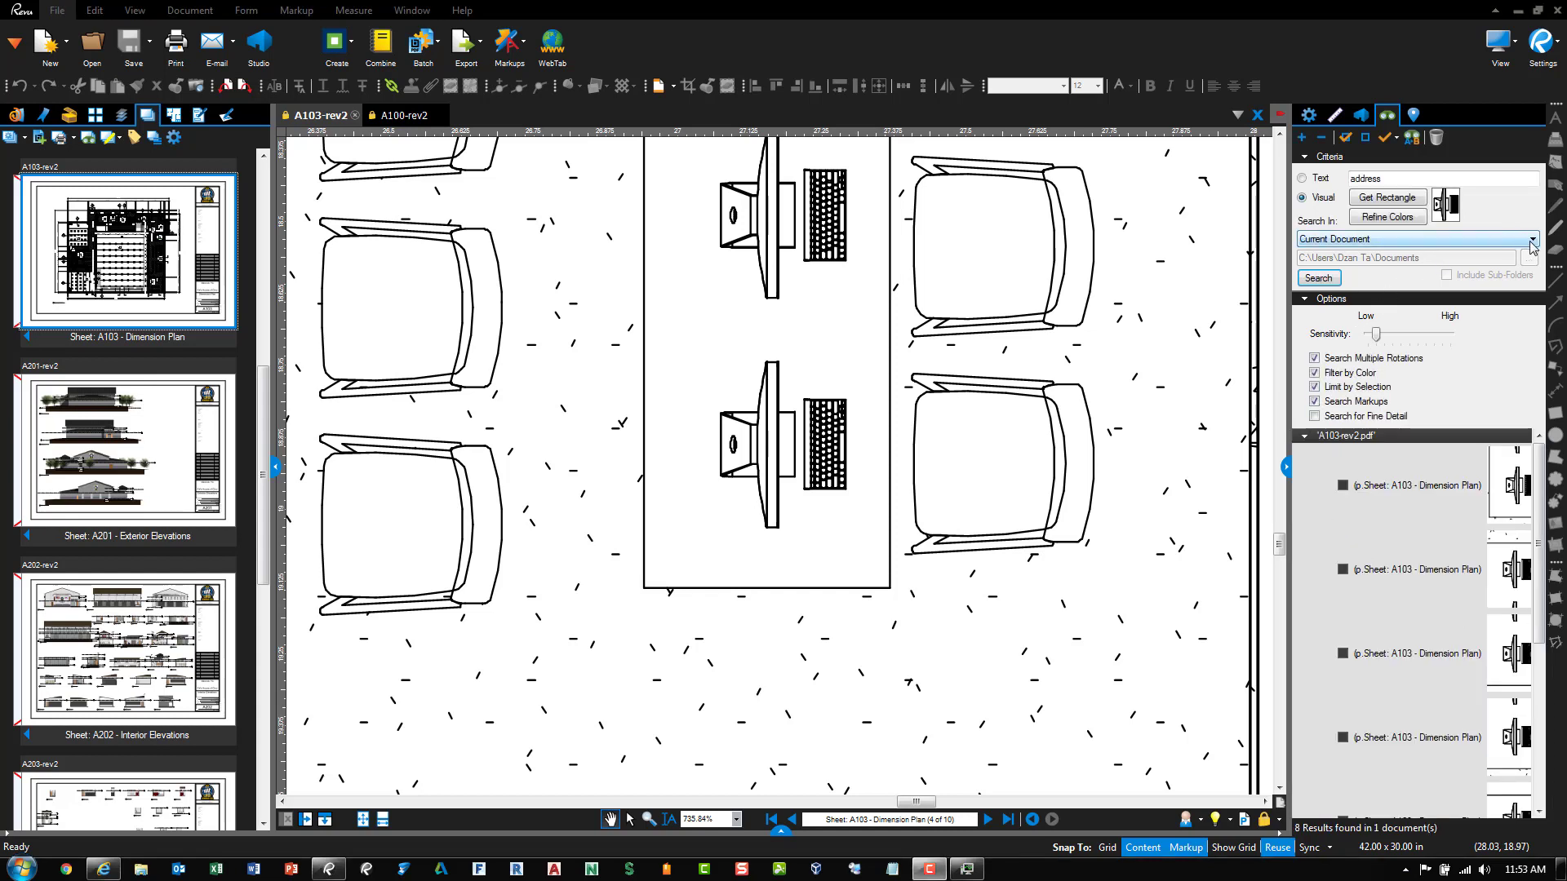
Keep Search In on Current Document and step through the first four monitor matches
left_click(1532, 239)
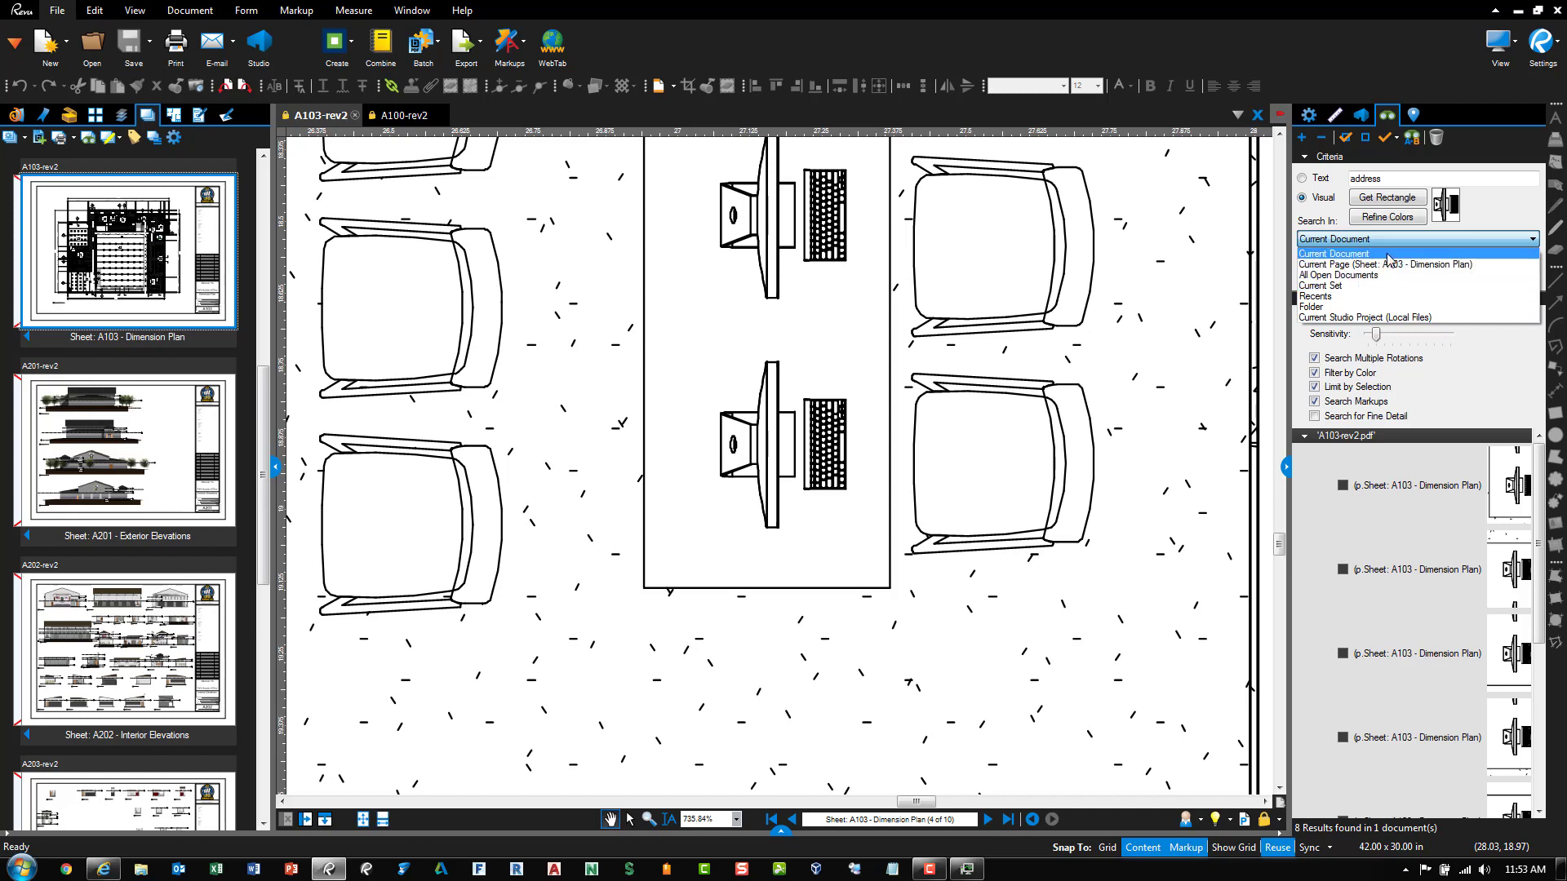
left_click(1531, 218)
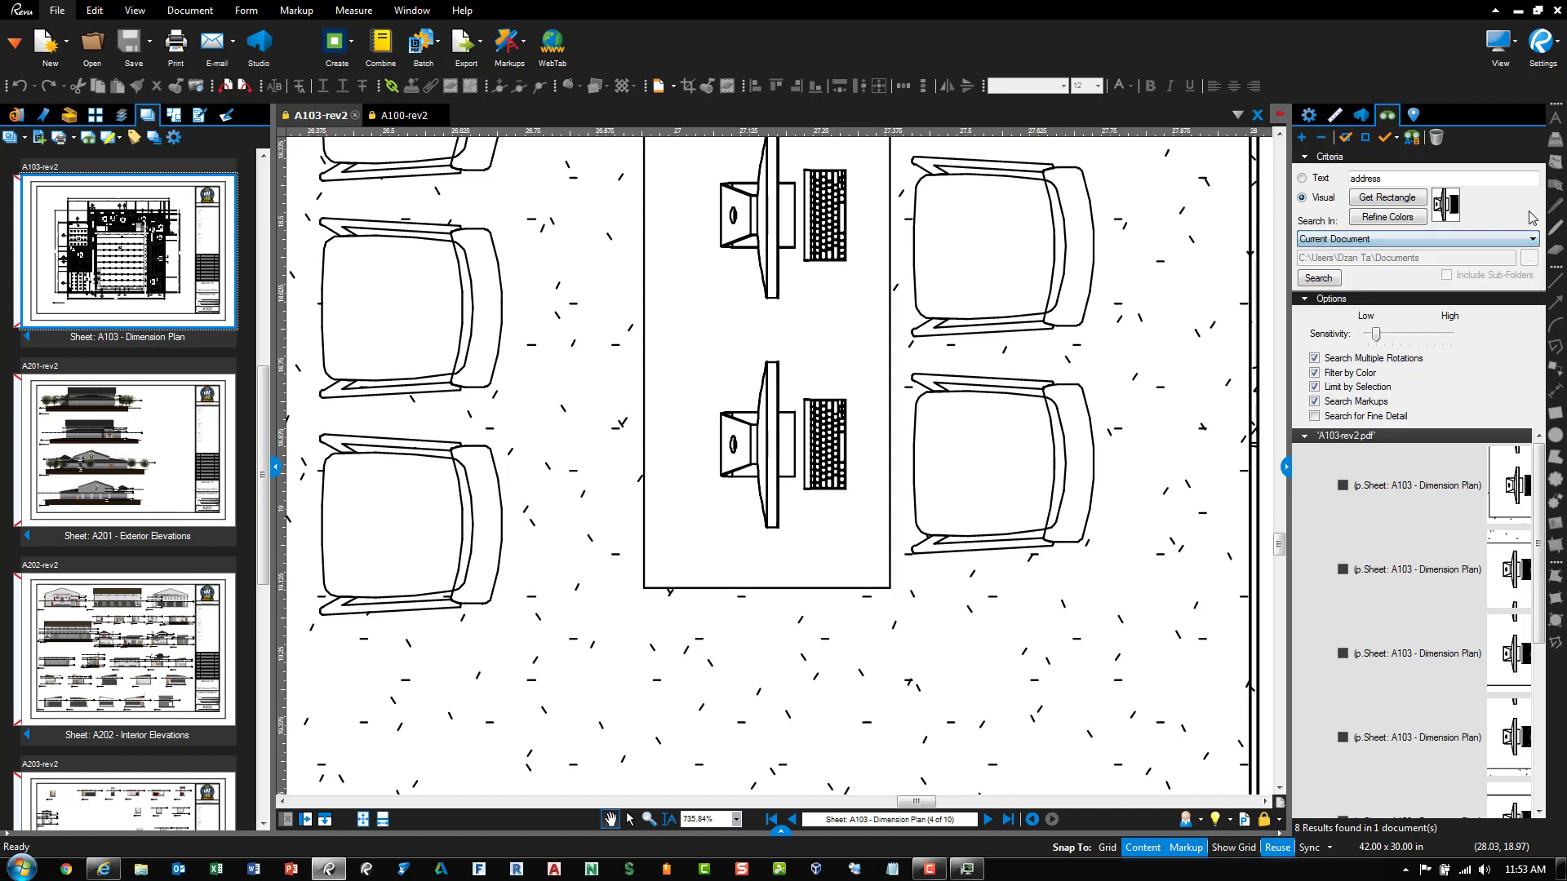
left_click(1415, 487)
left_click(1408, 571)
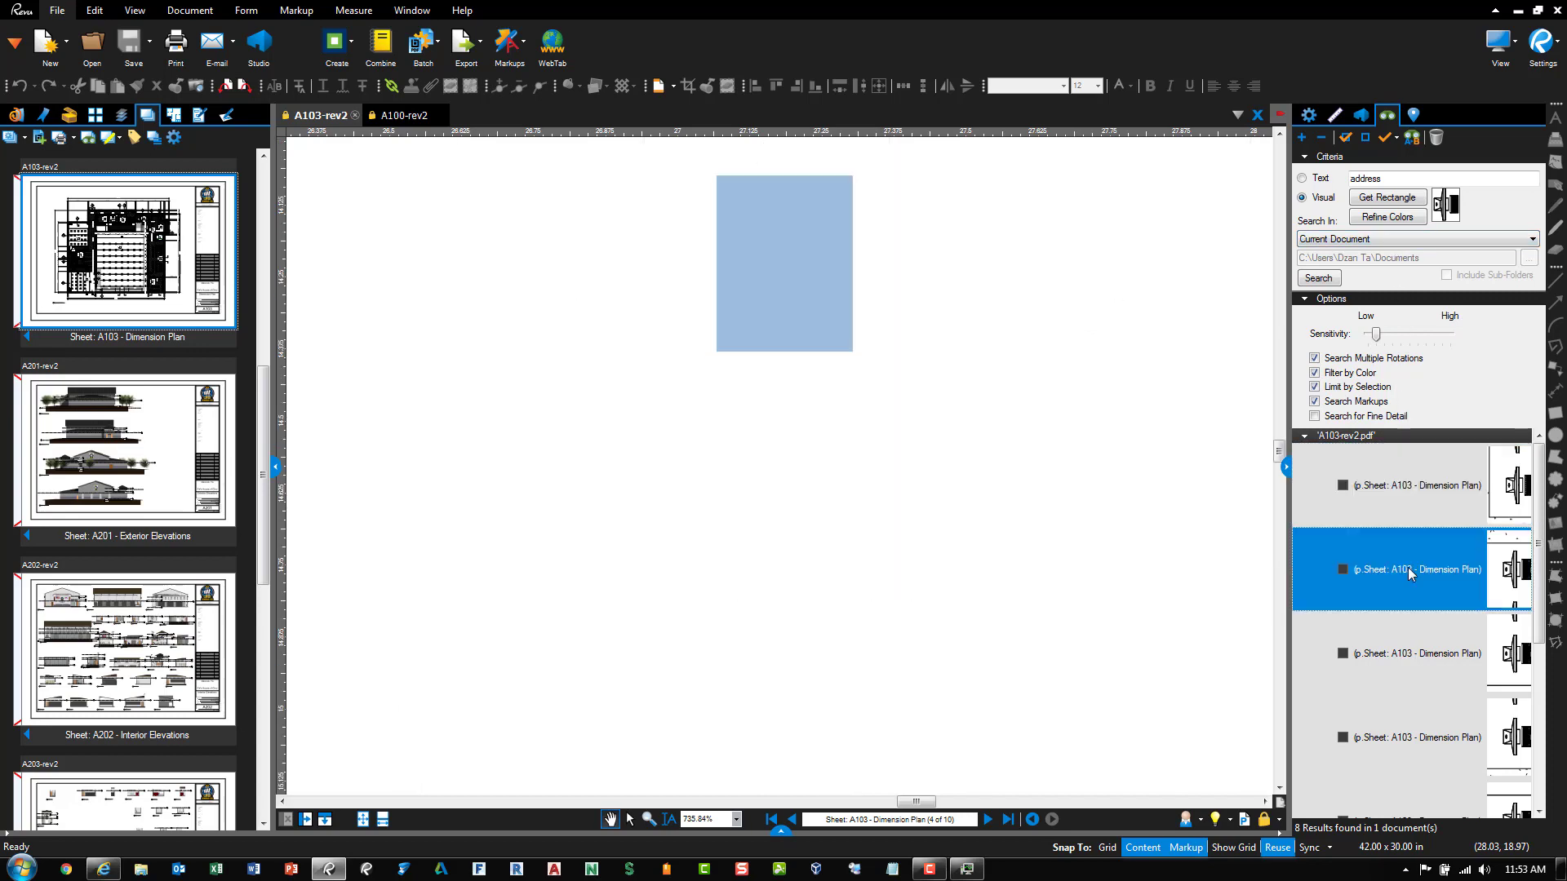
left_click(1400, 649)
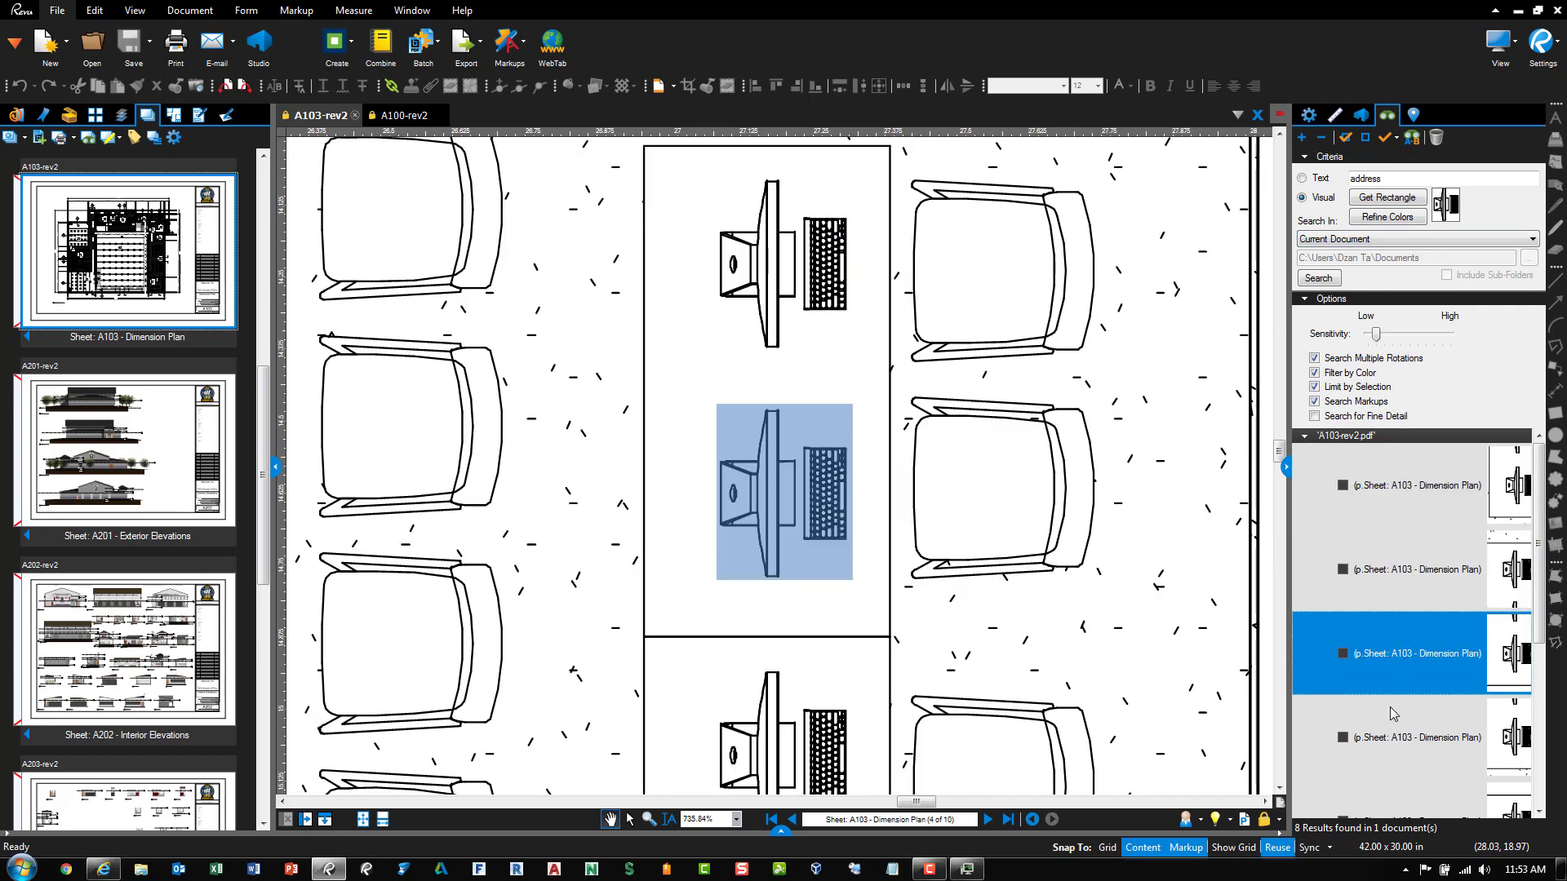
left_click(1396, 737)
Return to the first match, select all eight results, and show the checked-results actions
left_click(1389, 498)
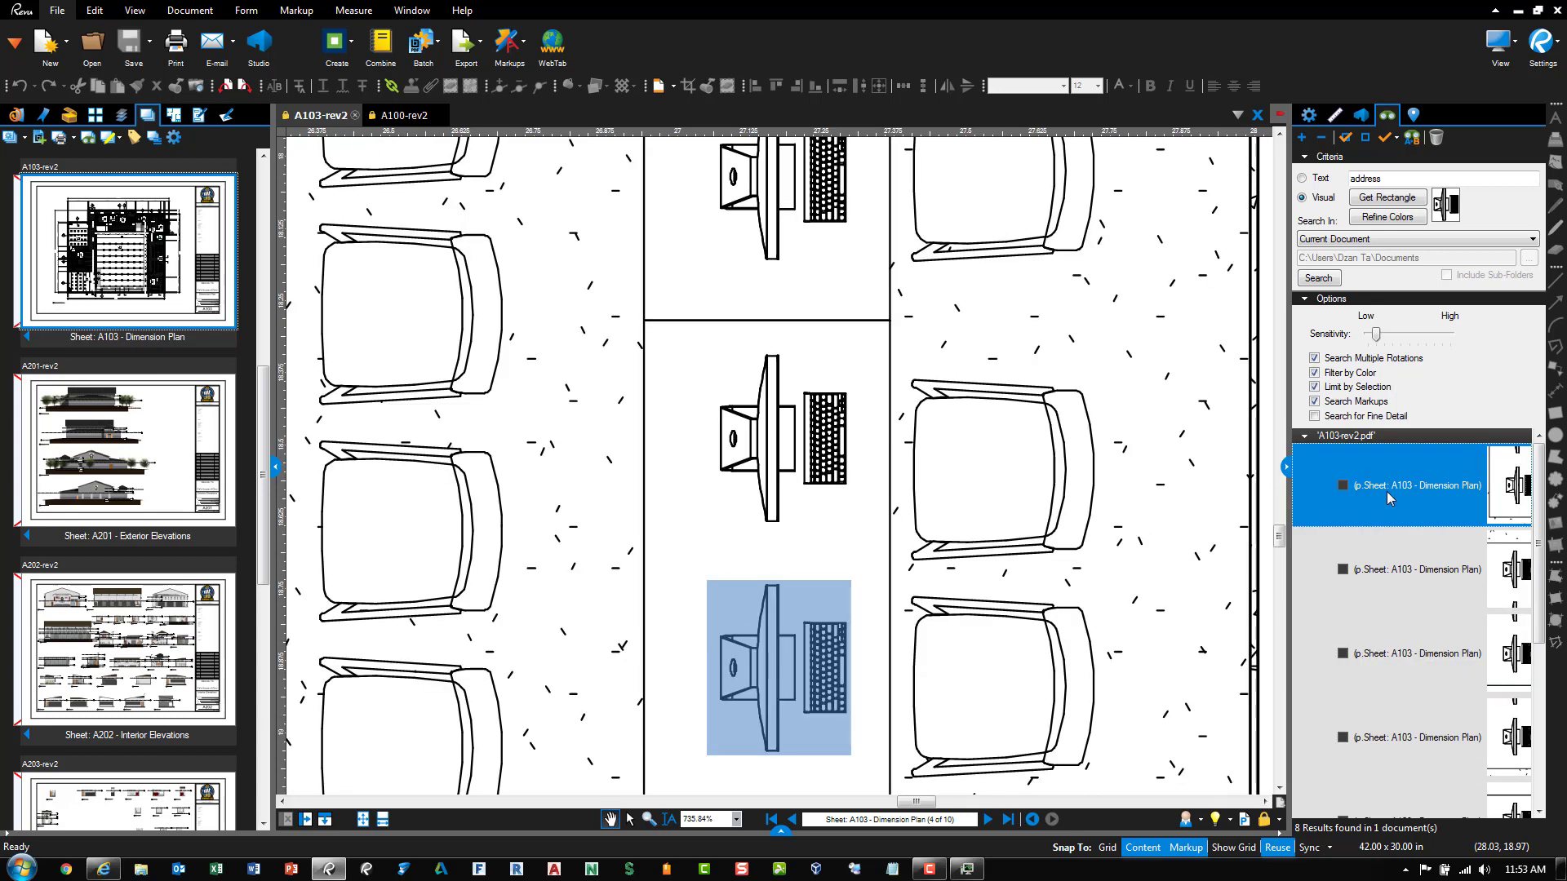
key("ctrl+a")
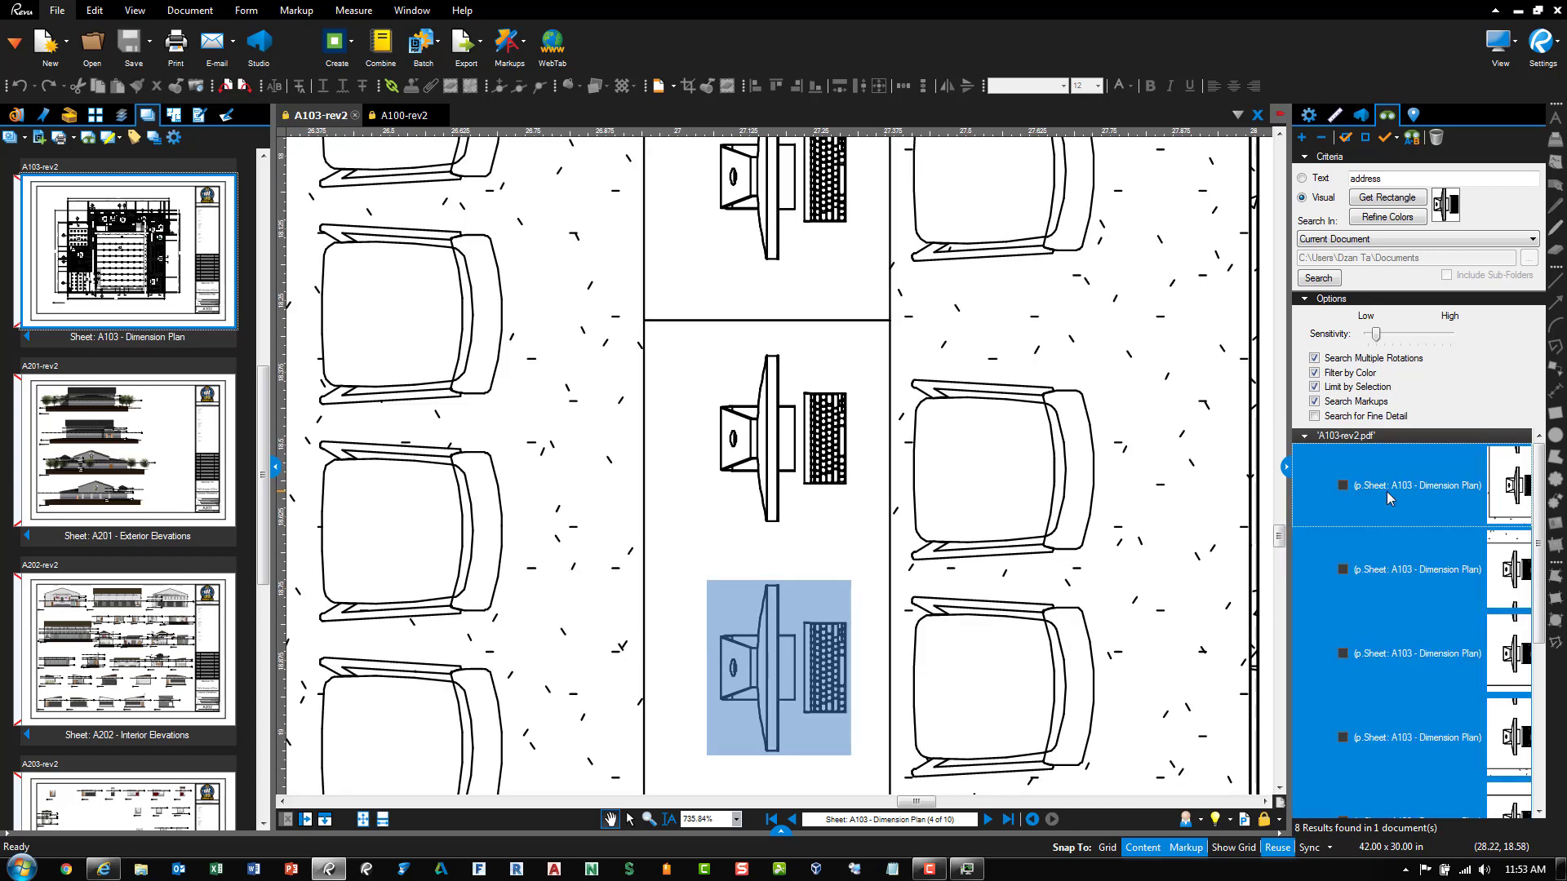
left_click(1397, 140)
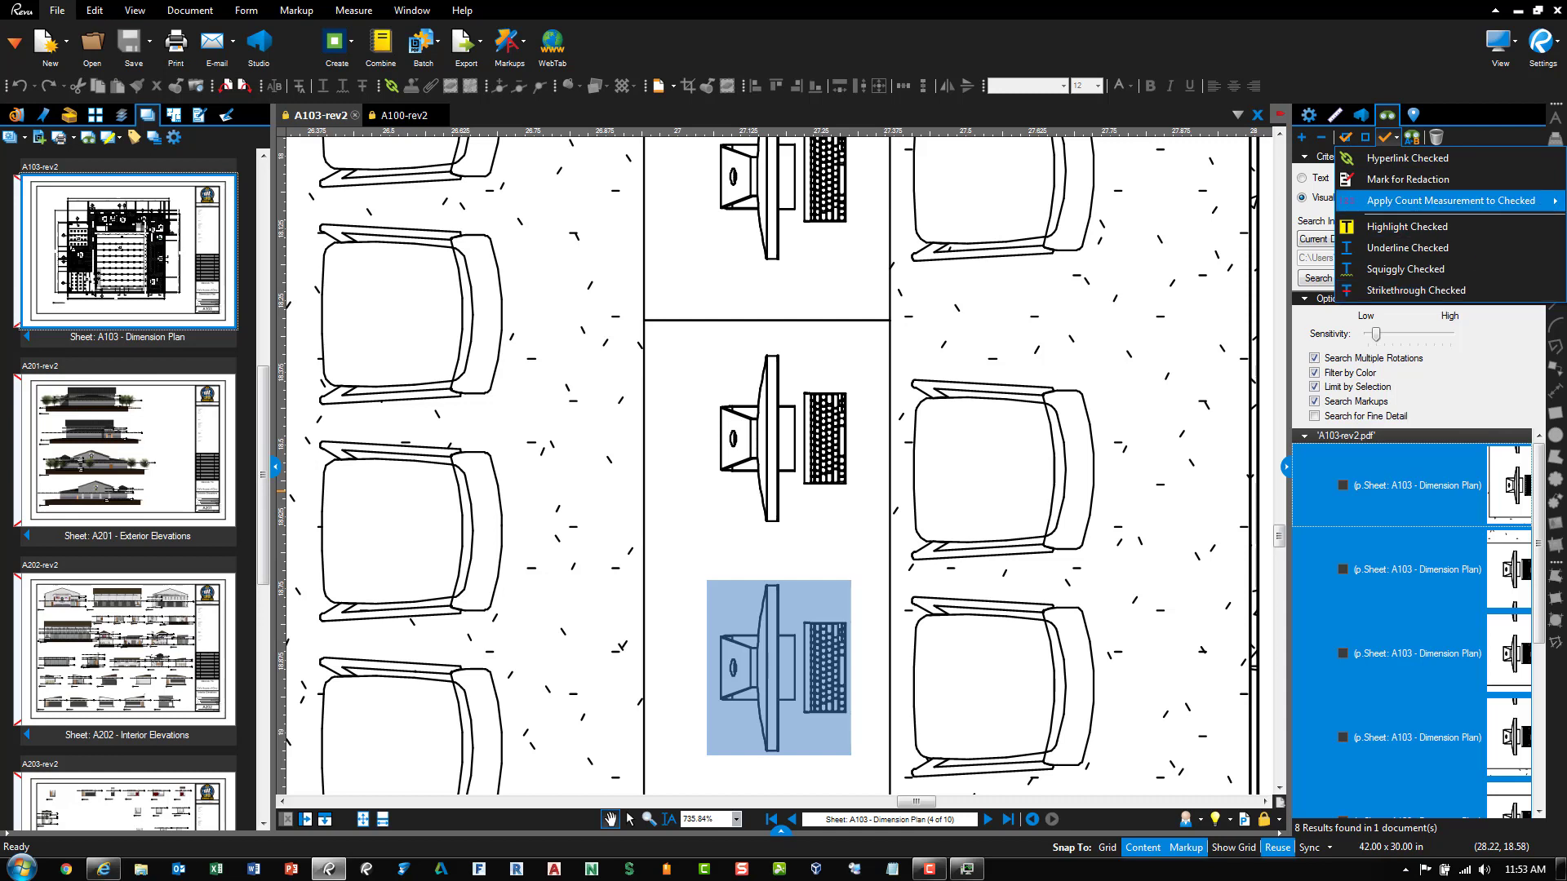
Check all eight monitor results and retry Apply Count Measurement, which a PDF Security error blocks
left_click(1436, 200)
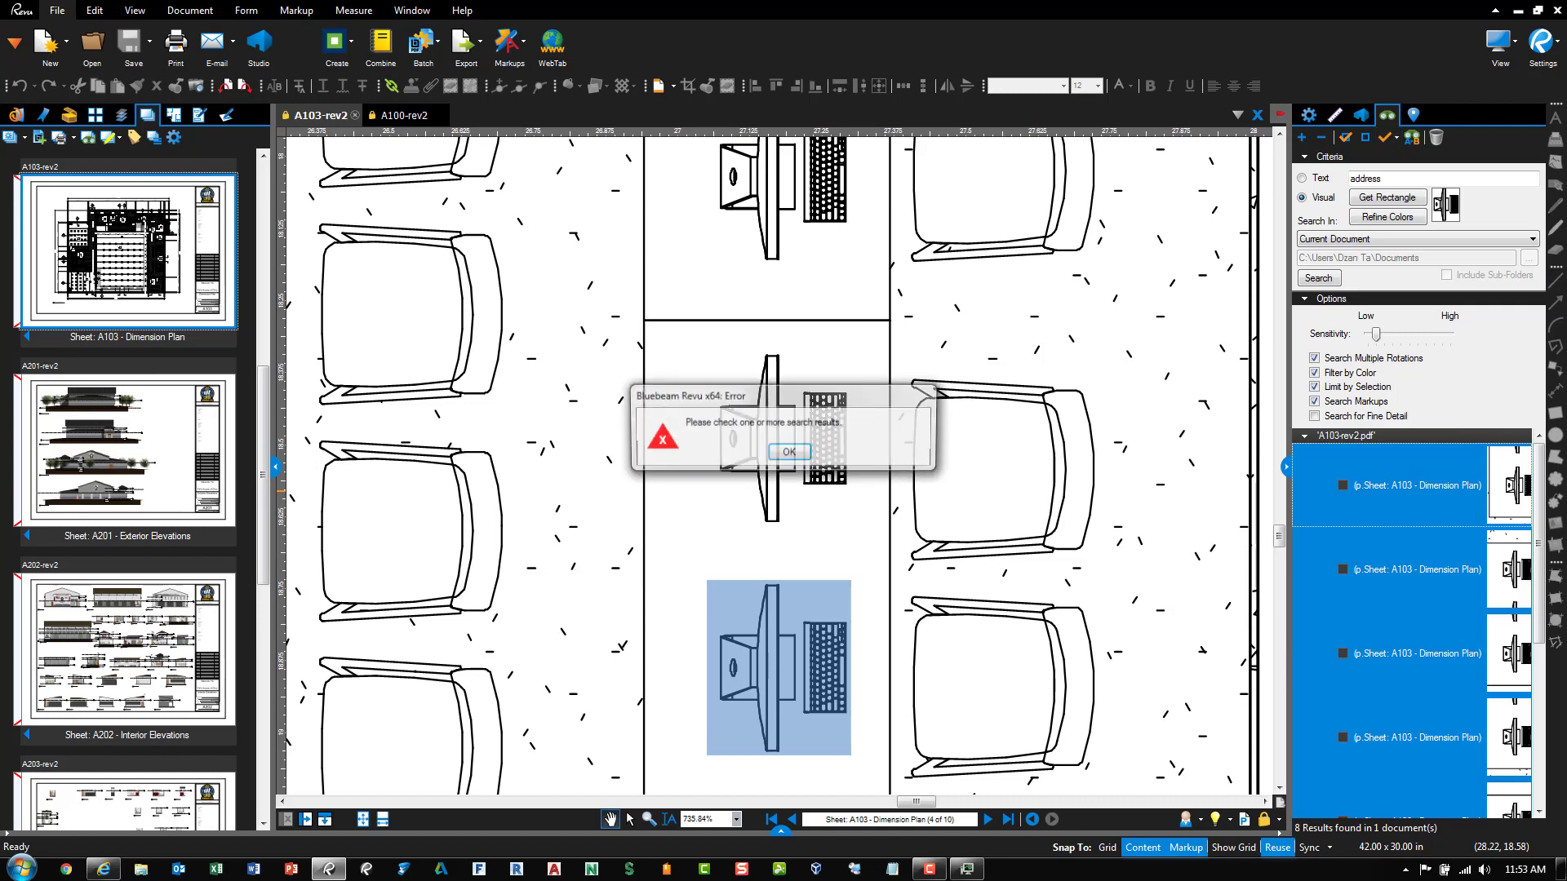
left_click(779, 455)
right_click(1379, 488)
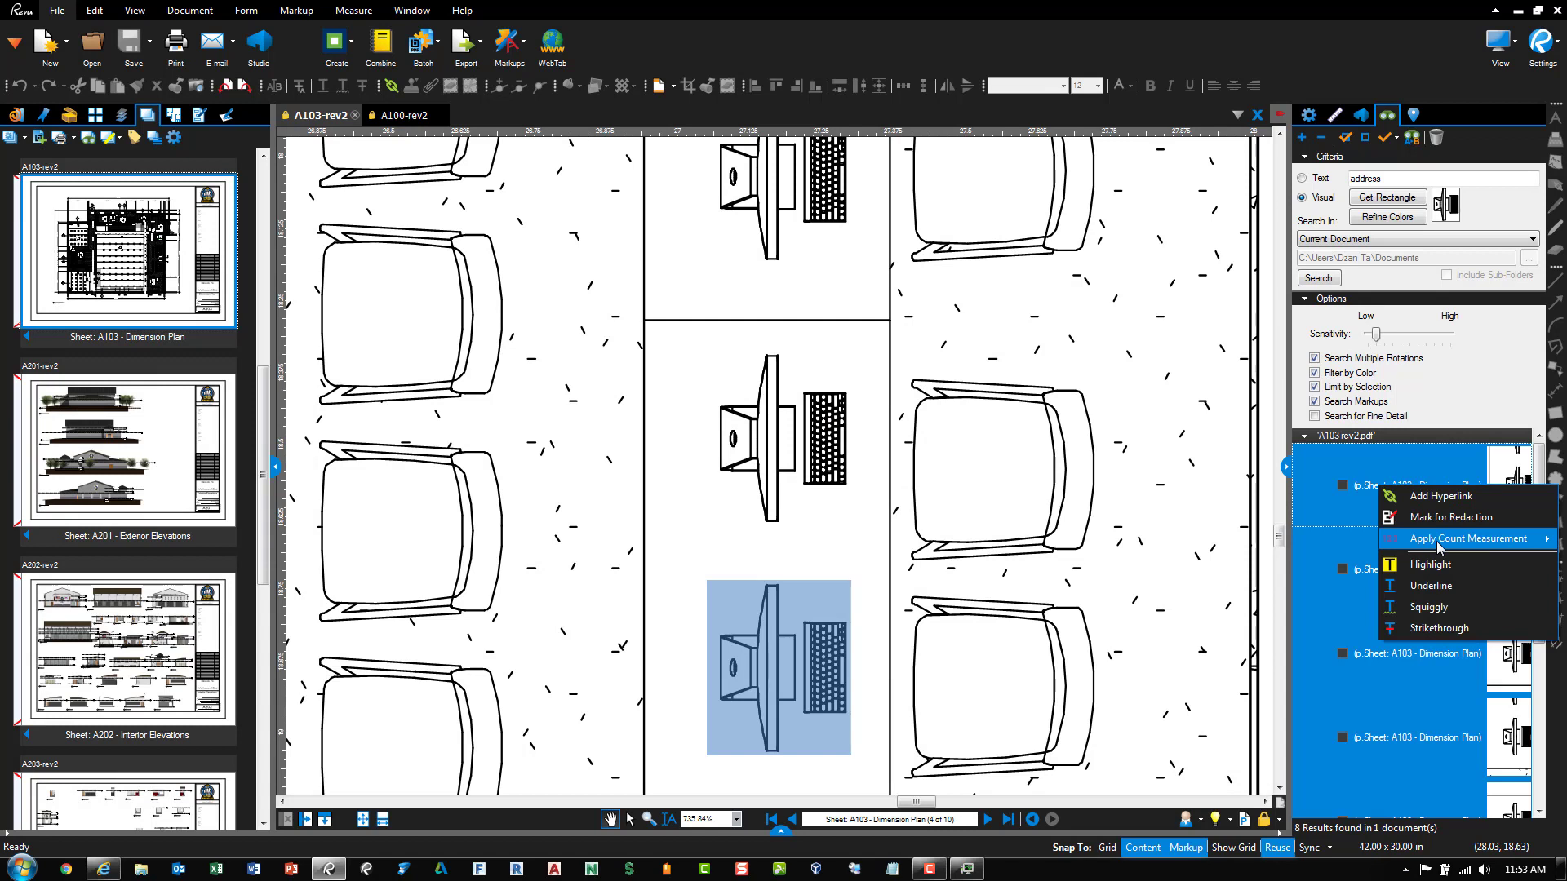
left_click(1346, 141)
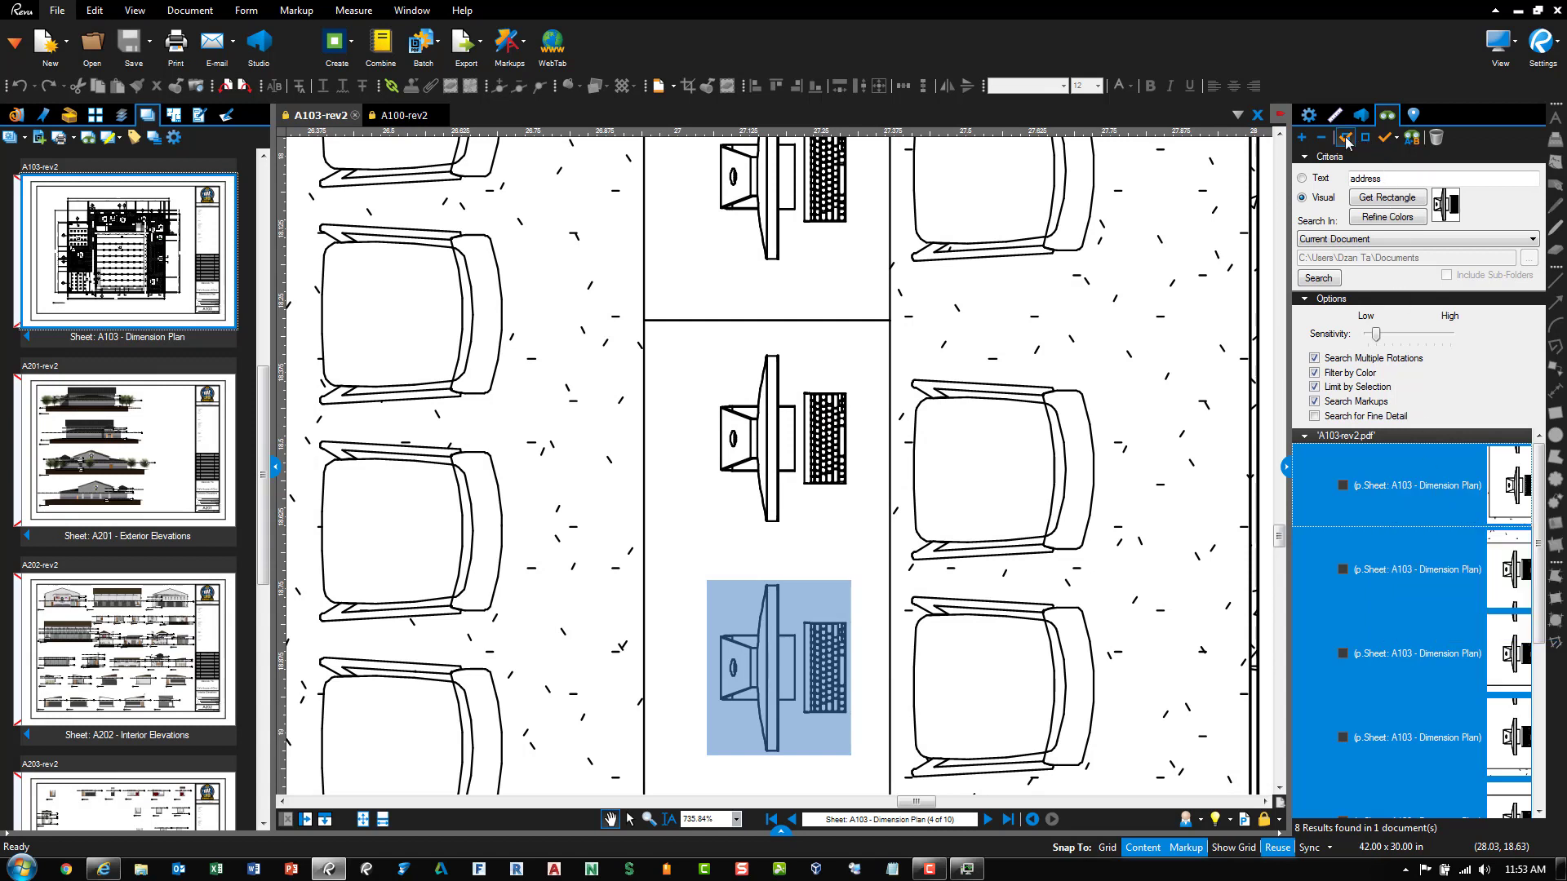
left_click(1397, 140)
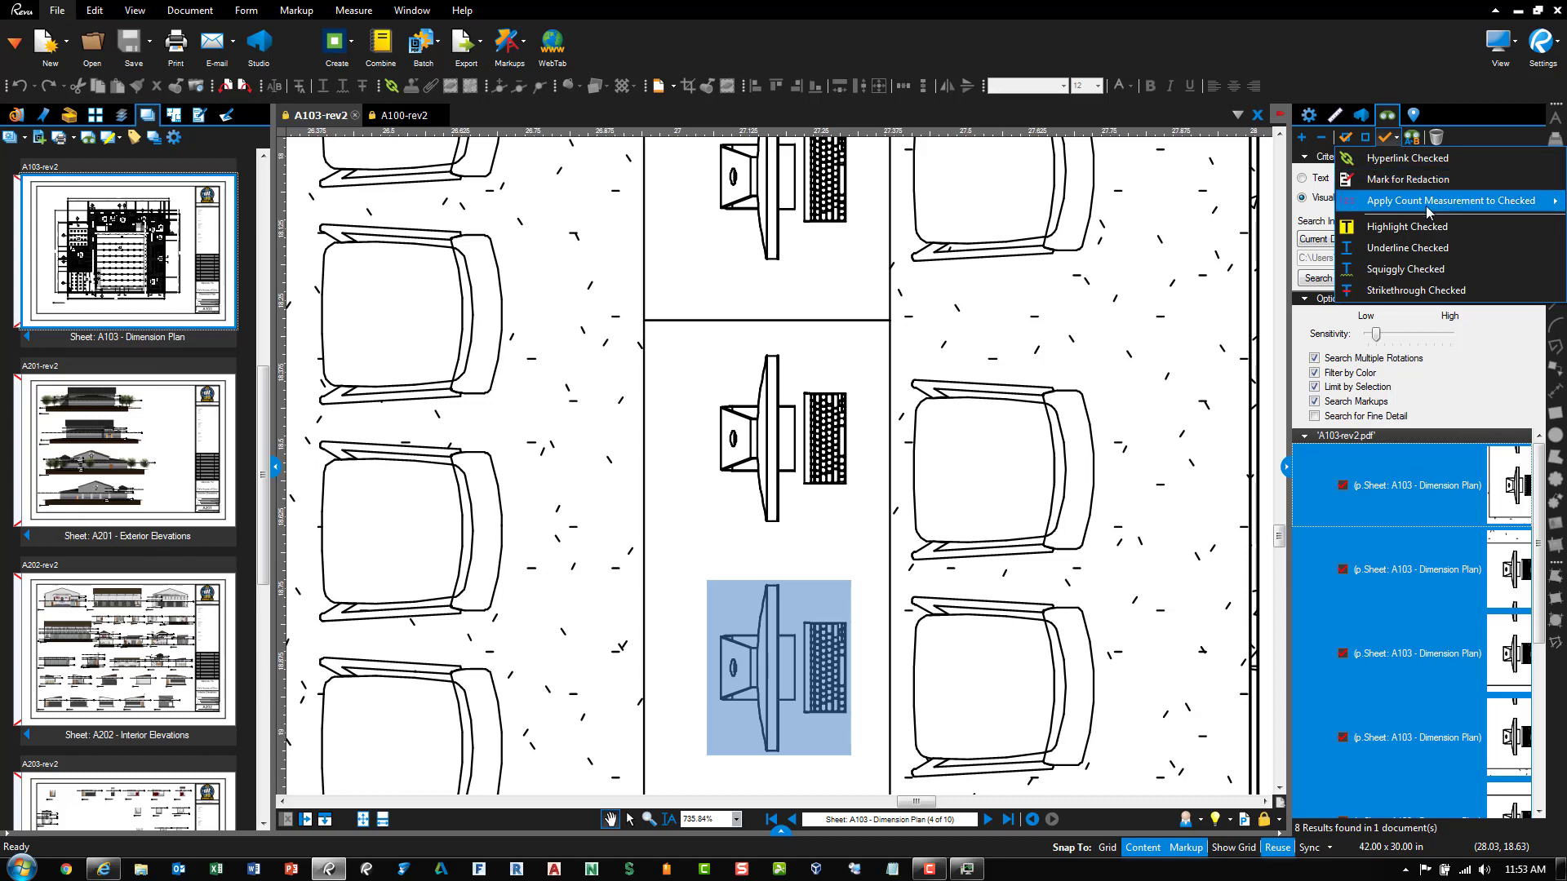
left_click(1555, 201)
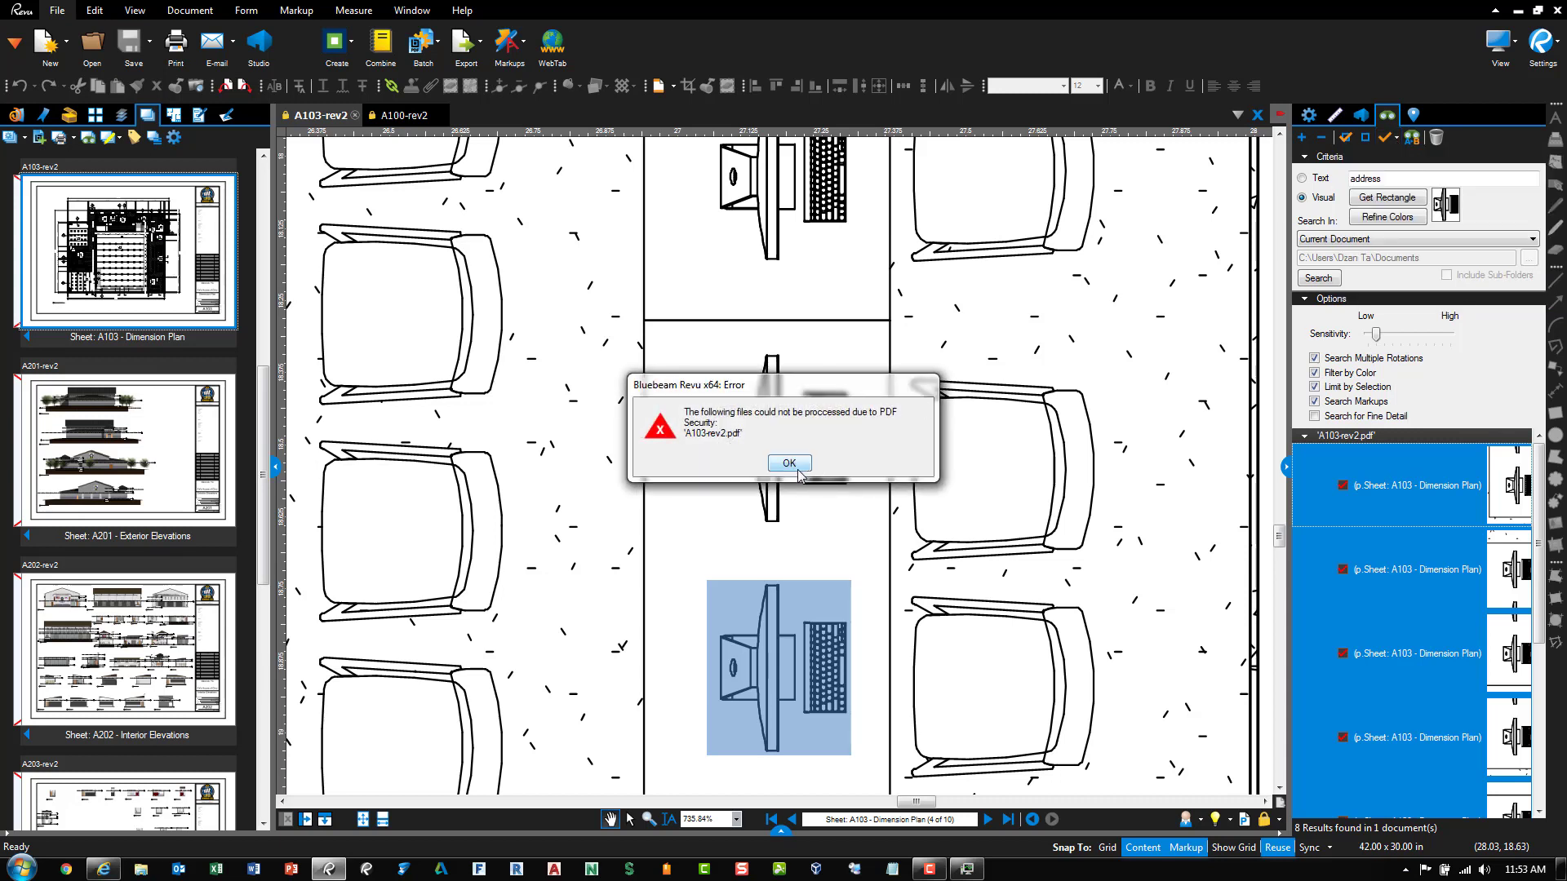
left_click(790, 464)
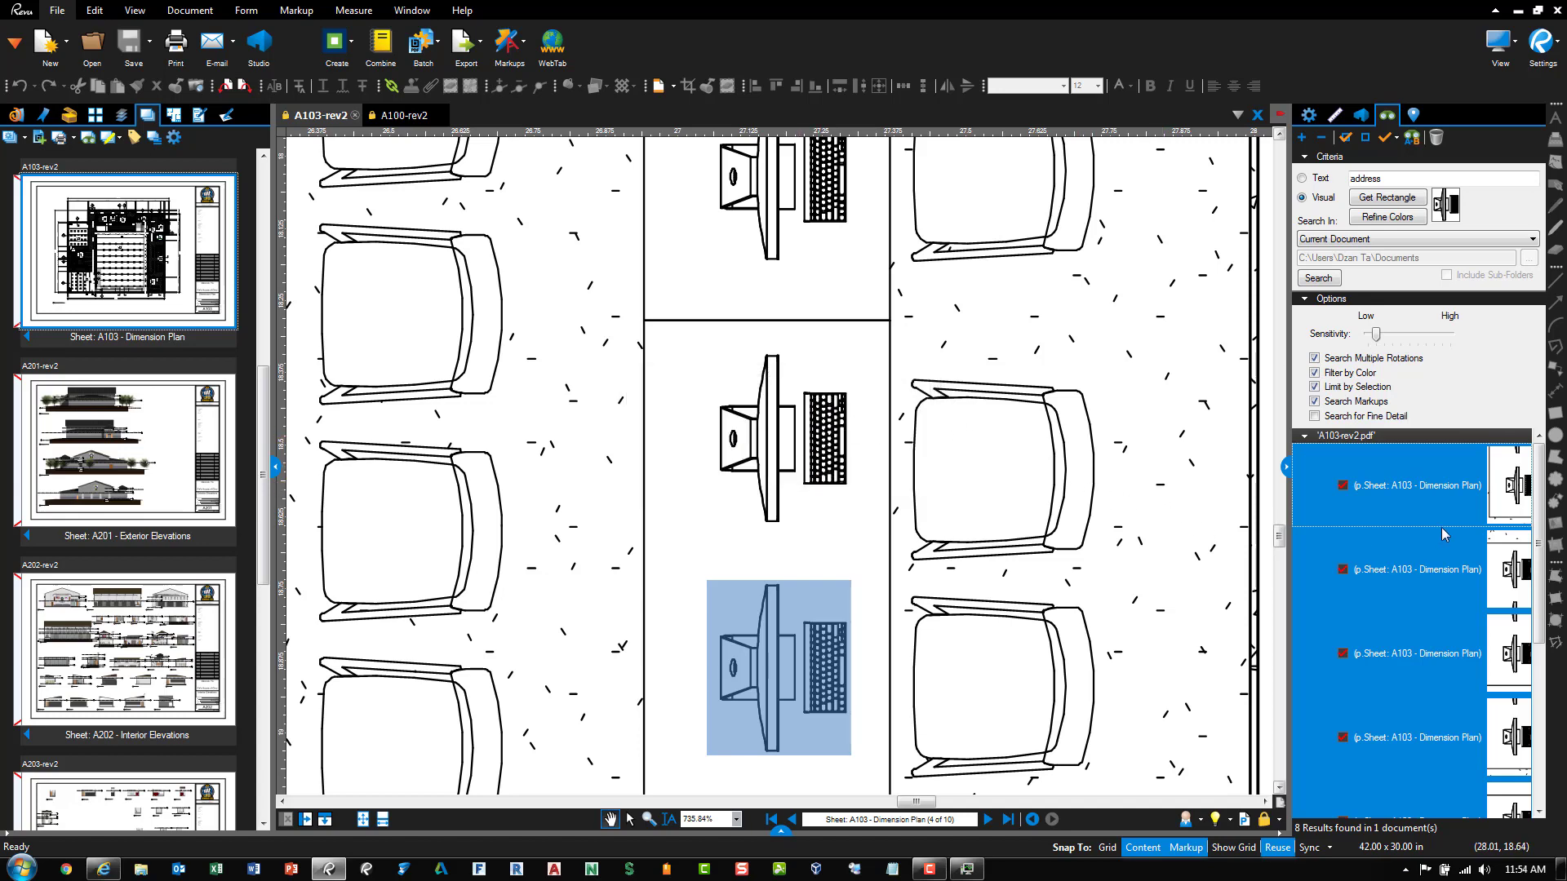
Close the A100-rev2 document and choose to combine the set into one PDF
left_click(408, 117)
left_click(433, 115)
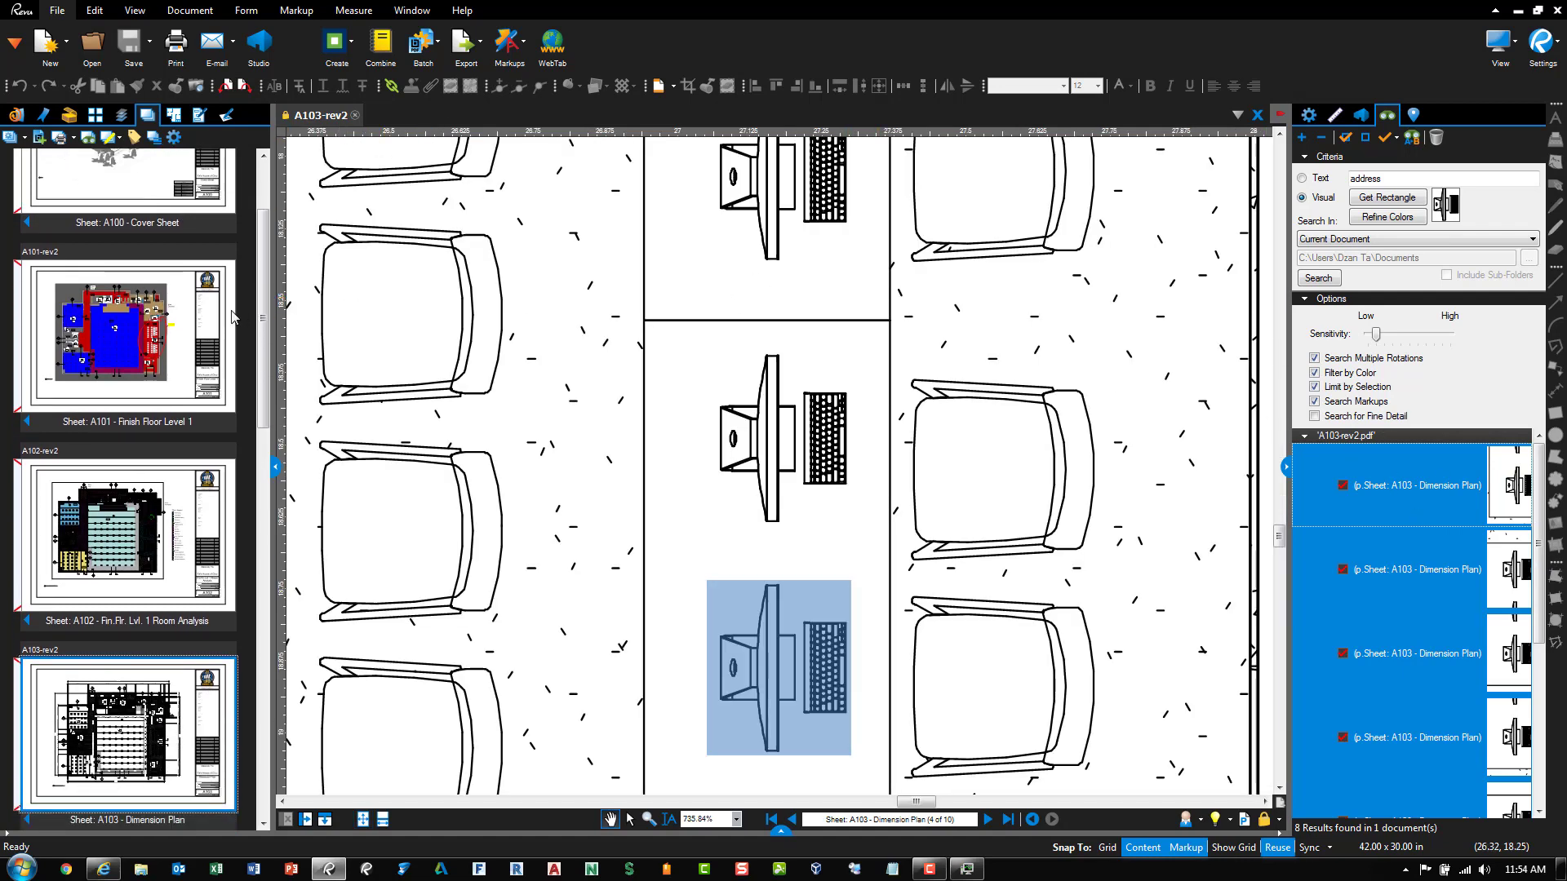
left_click(119, 139)
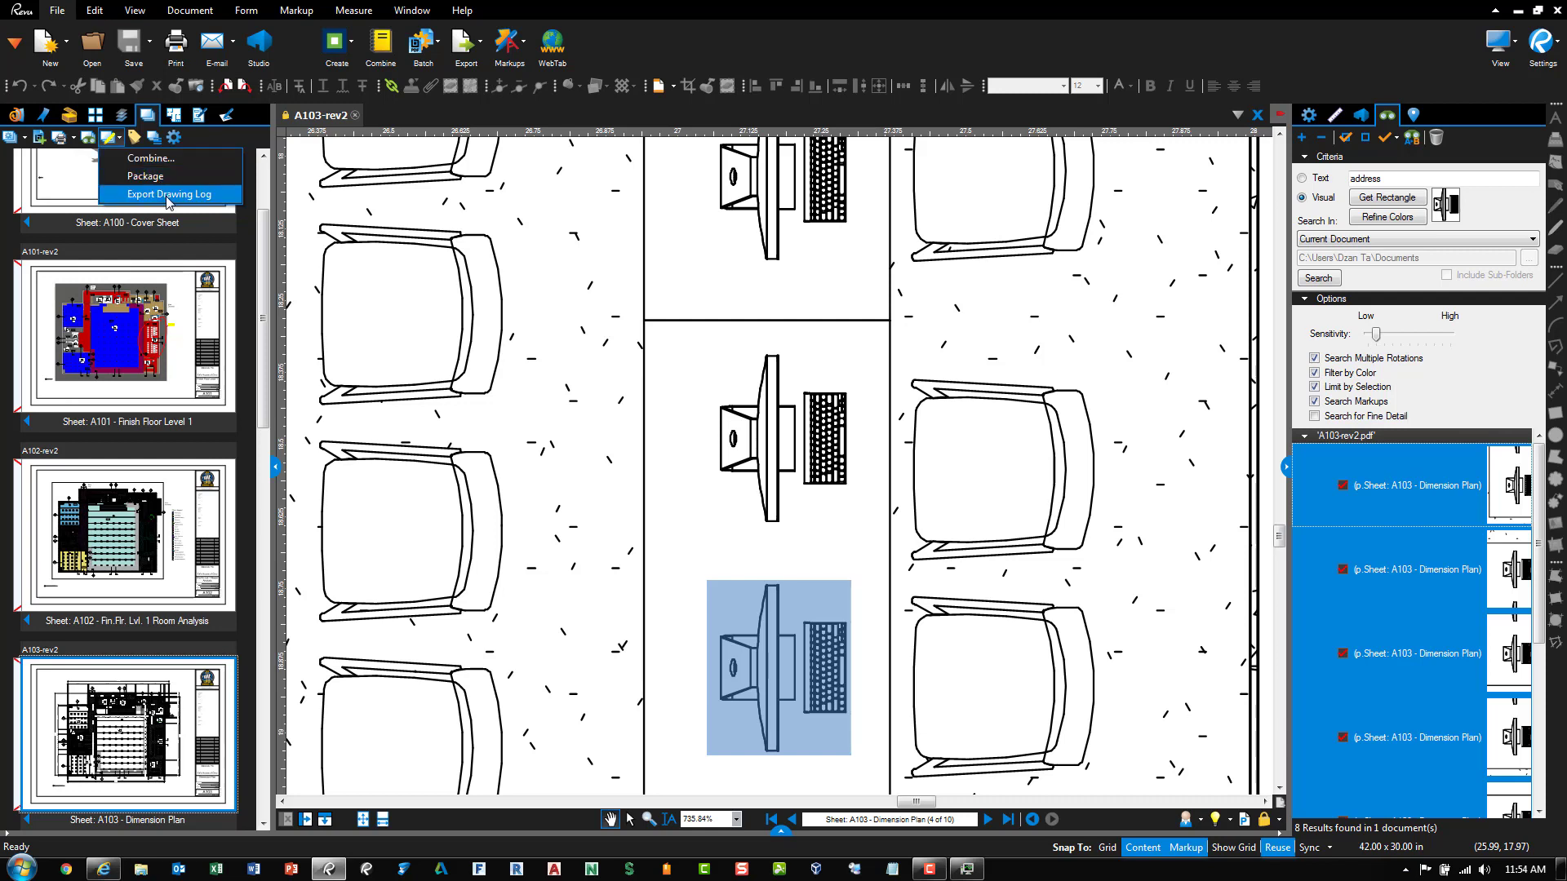
left_click(166, 162)
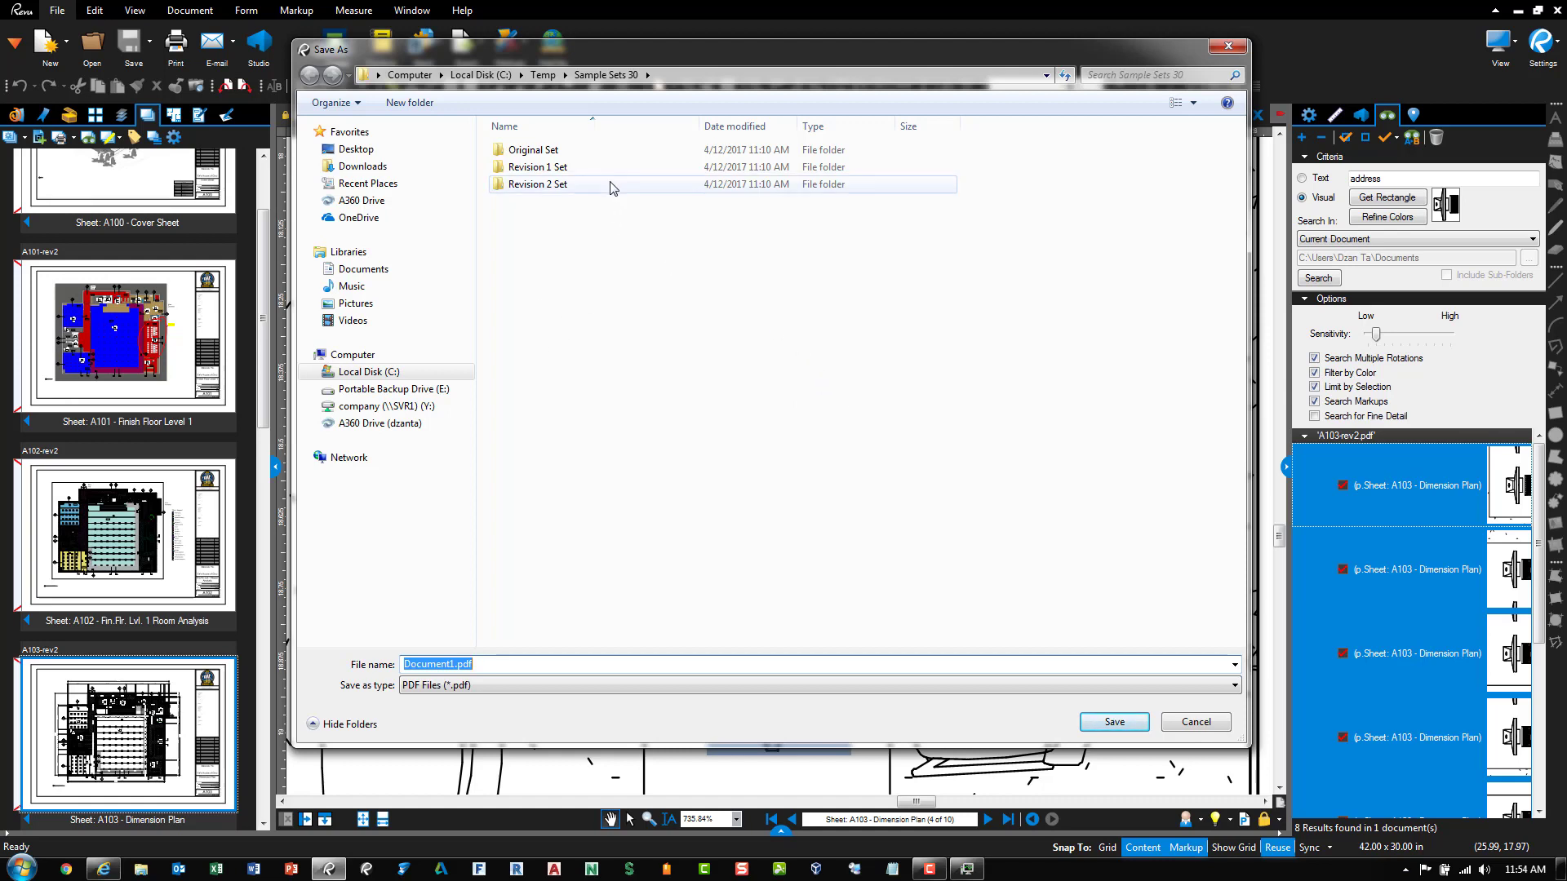
Name the combined file 'Combine Test' in the C:\Temp folder and save it
left_click(543, 74)
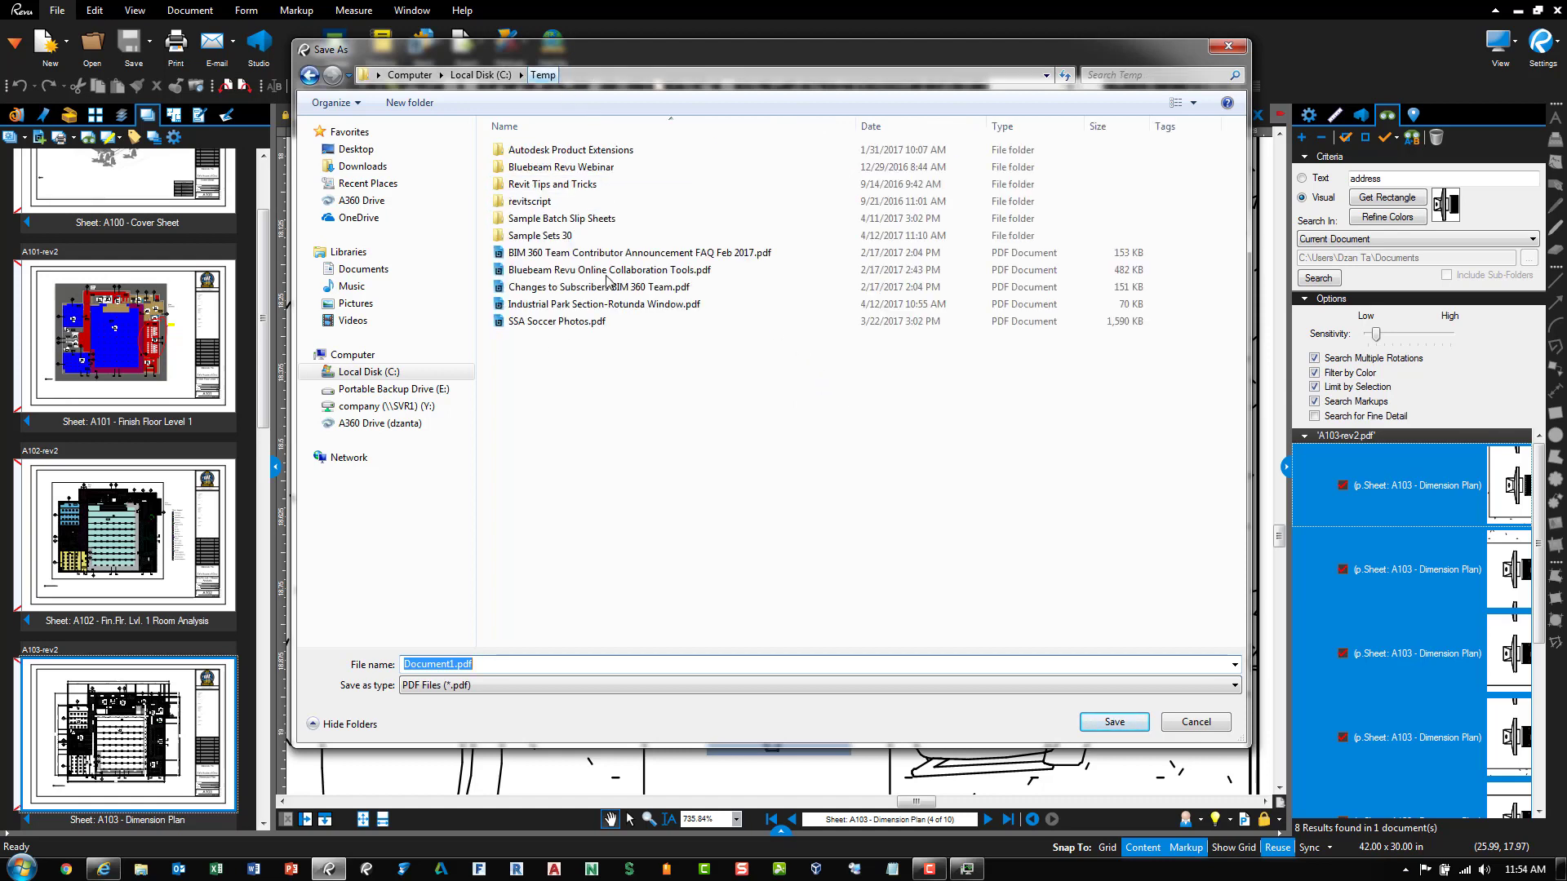
left_click(615, 663)
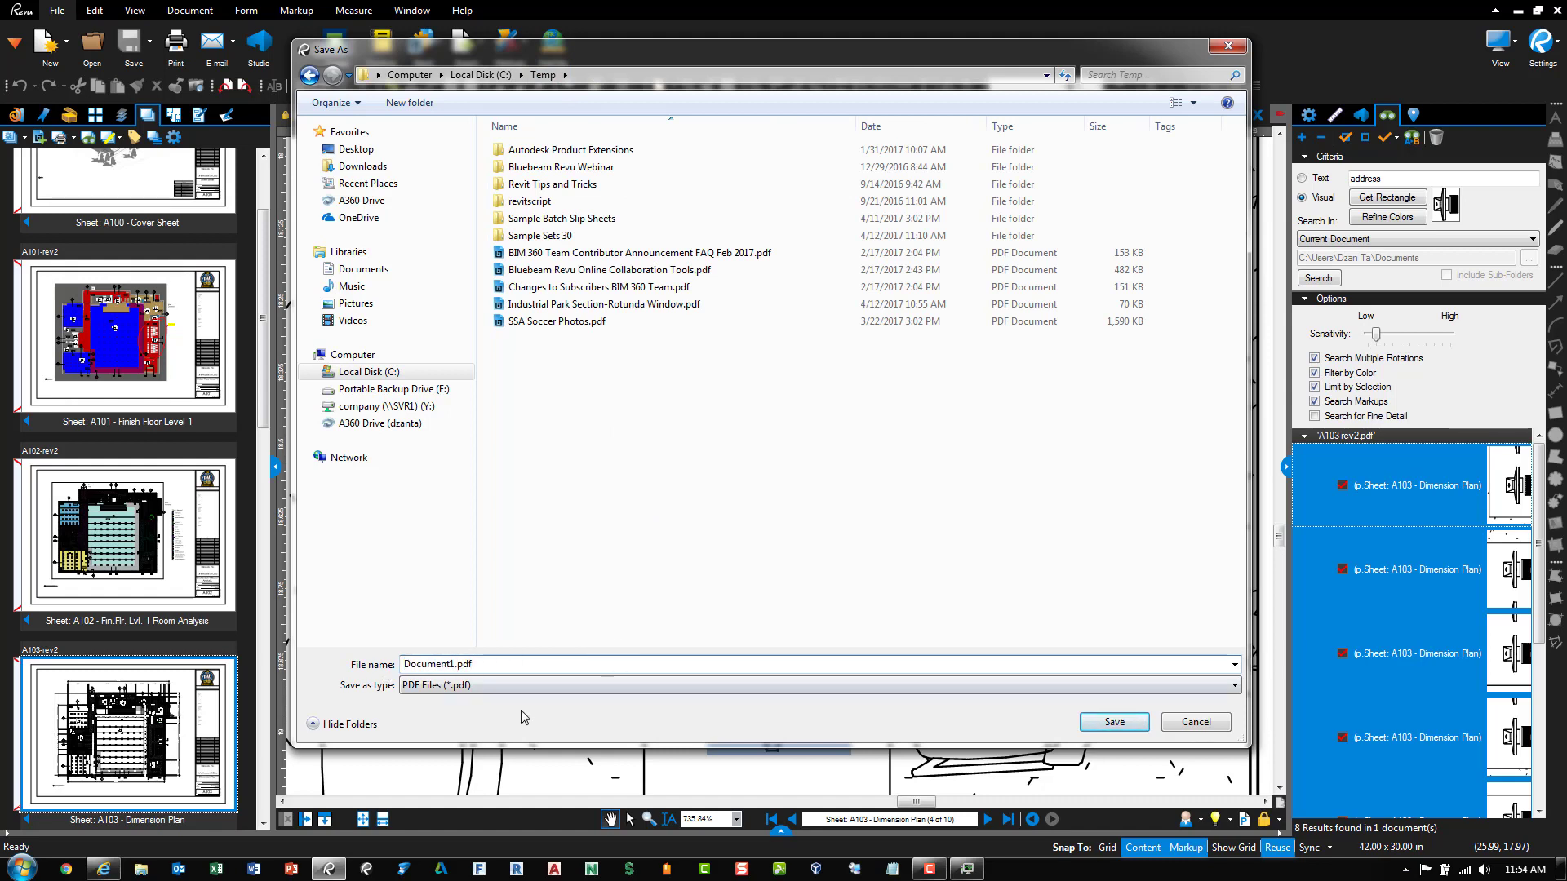
left_click_drag(482, 663, 375, 671)
type("Combine Test")
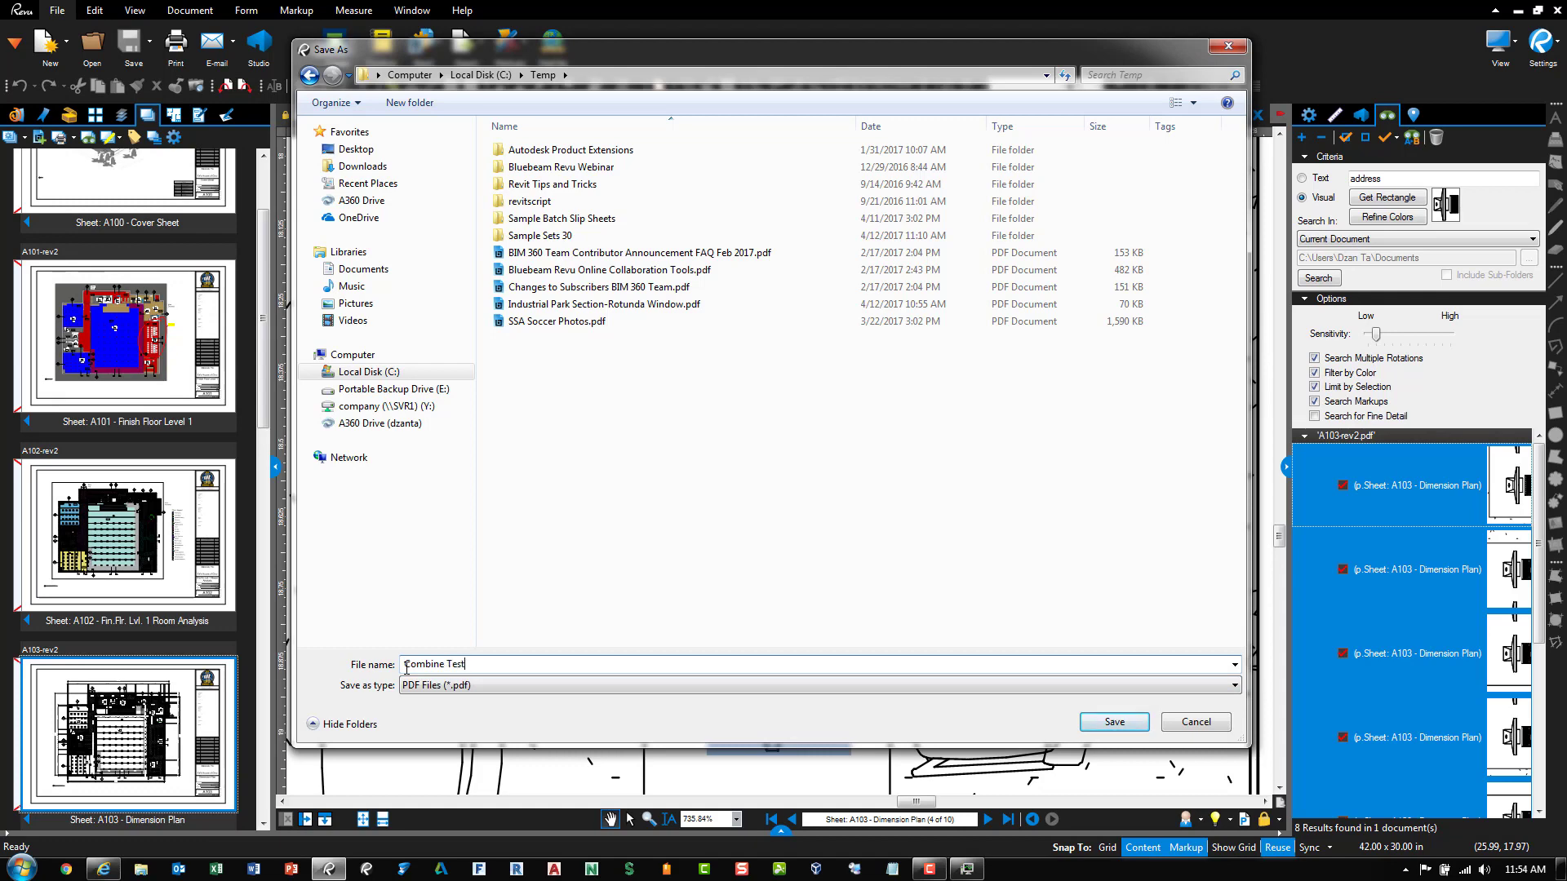
left_click(1085, 725)
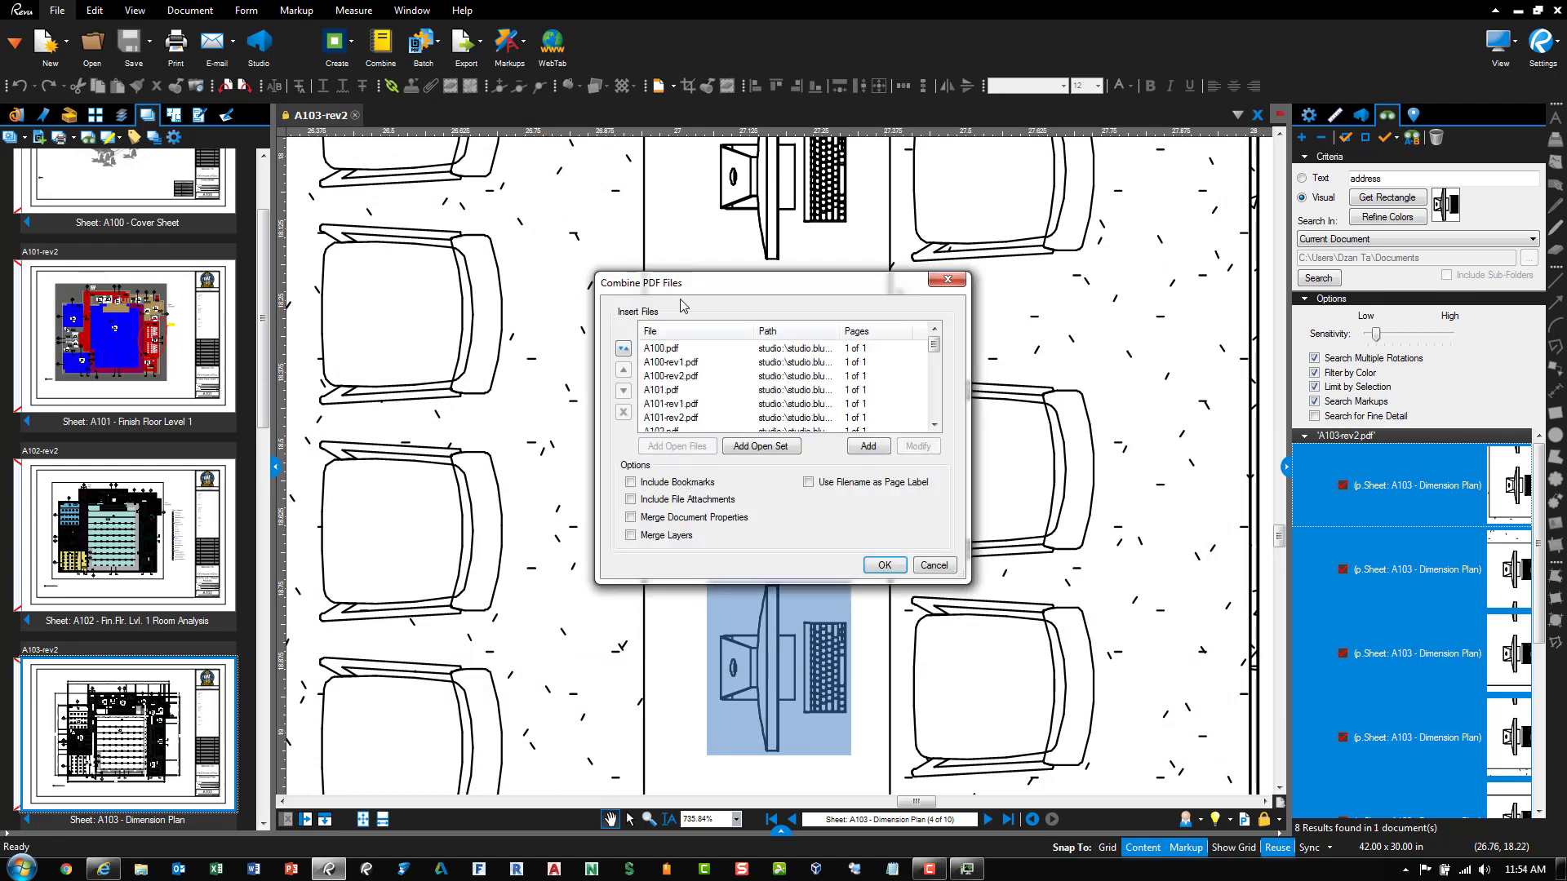
Remove all original and rev1 files, A100 through A302, from the combine list
left_click_drag(658, 284, 625, 227)
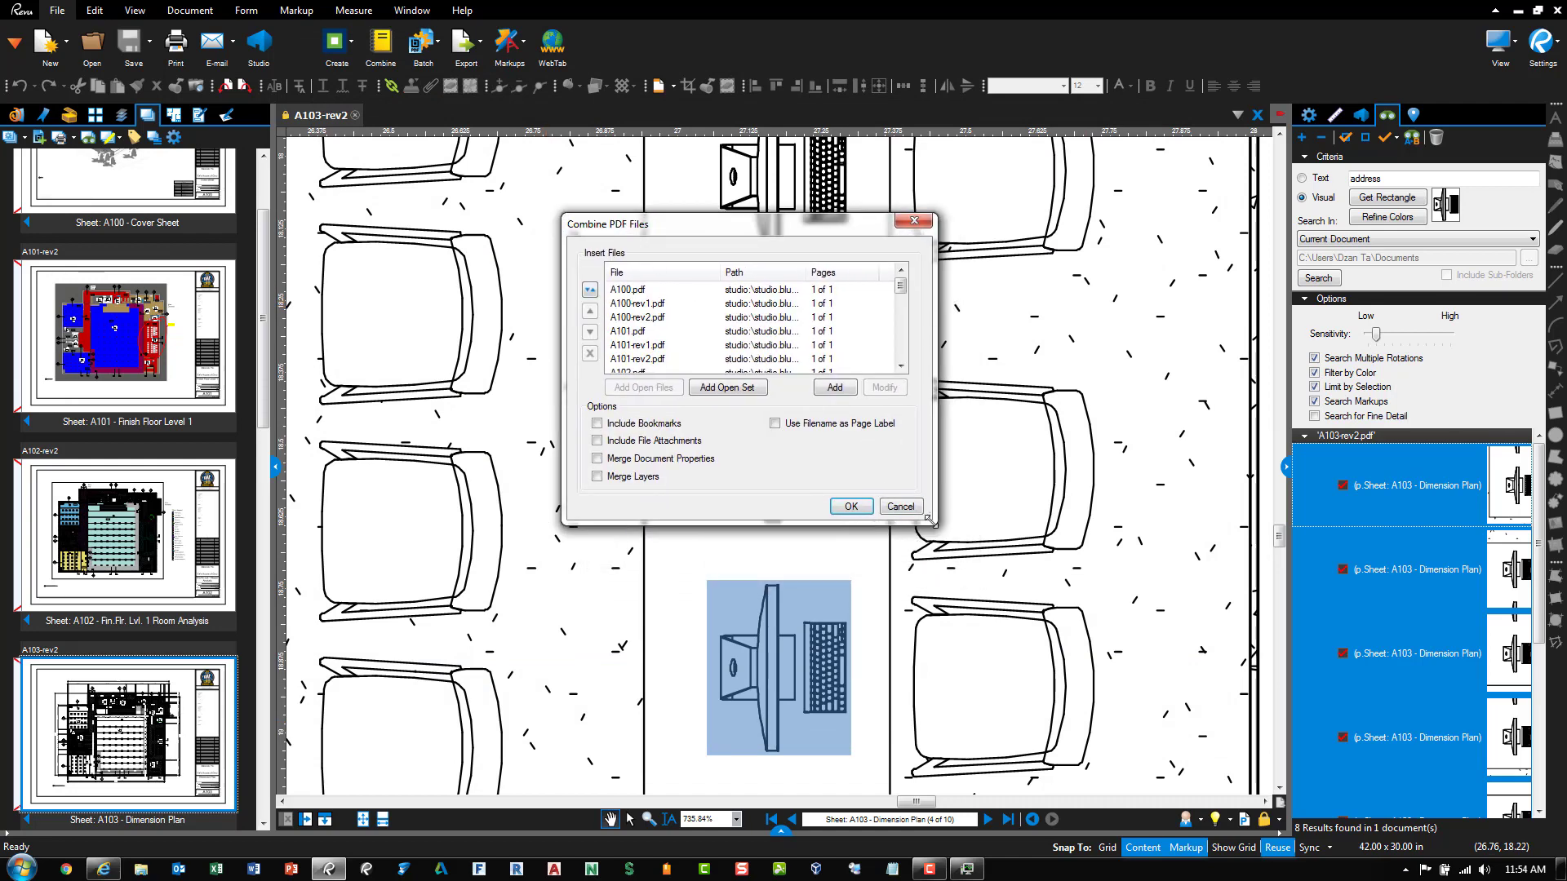
left_click_drag(928, 519, 1049, 672)
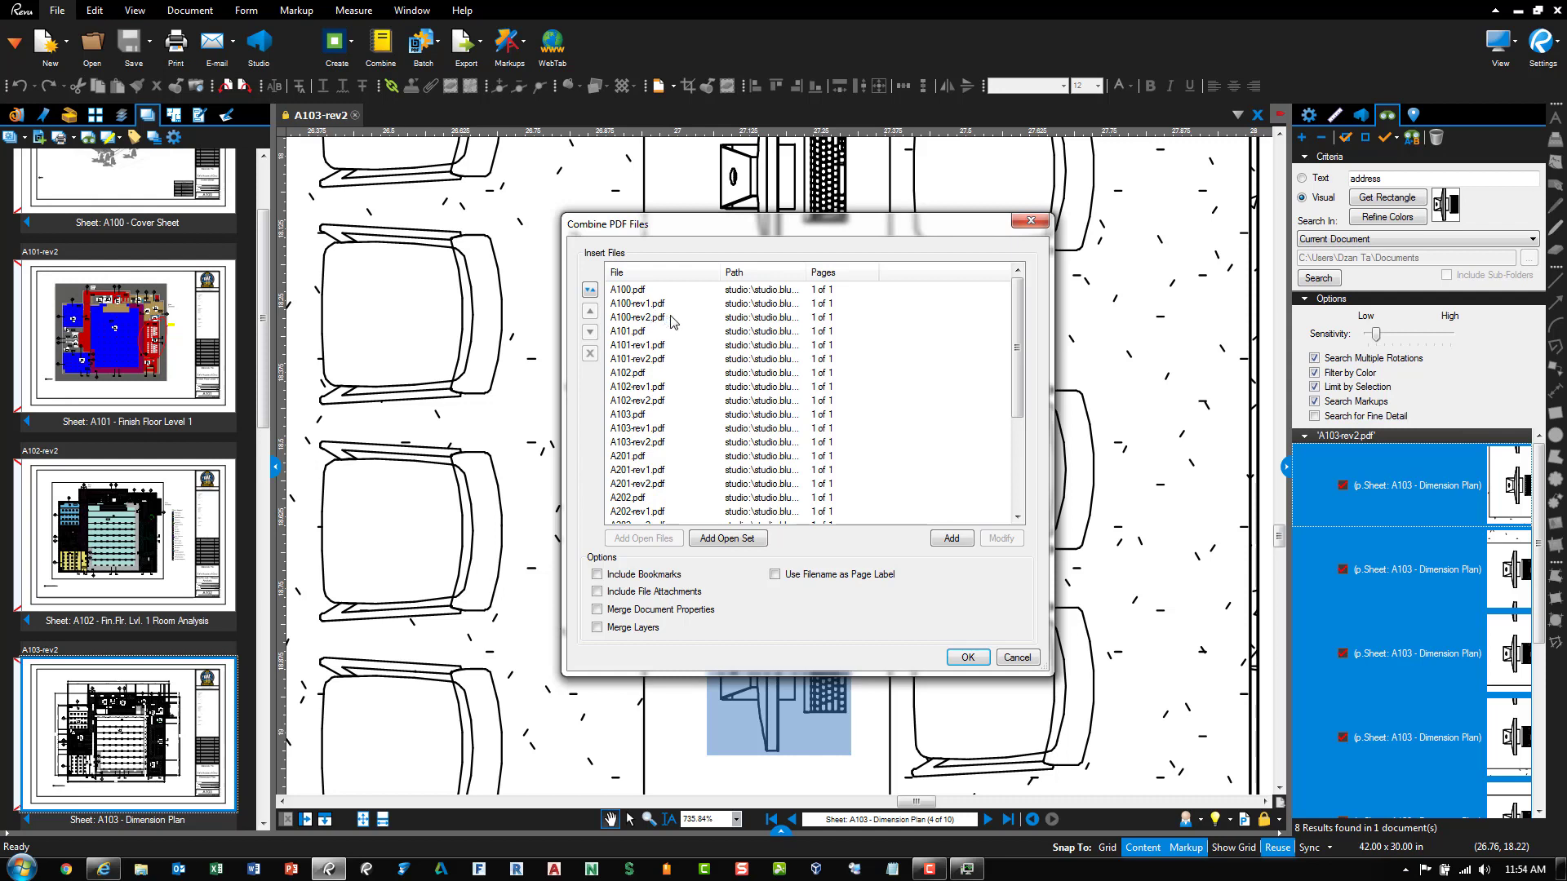
left_click(648, 303)
left_click(643, 290, "shift")
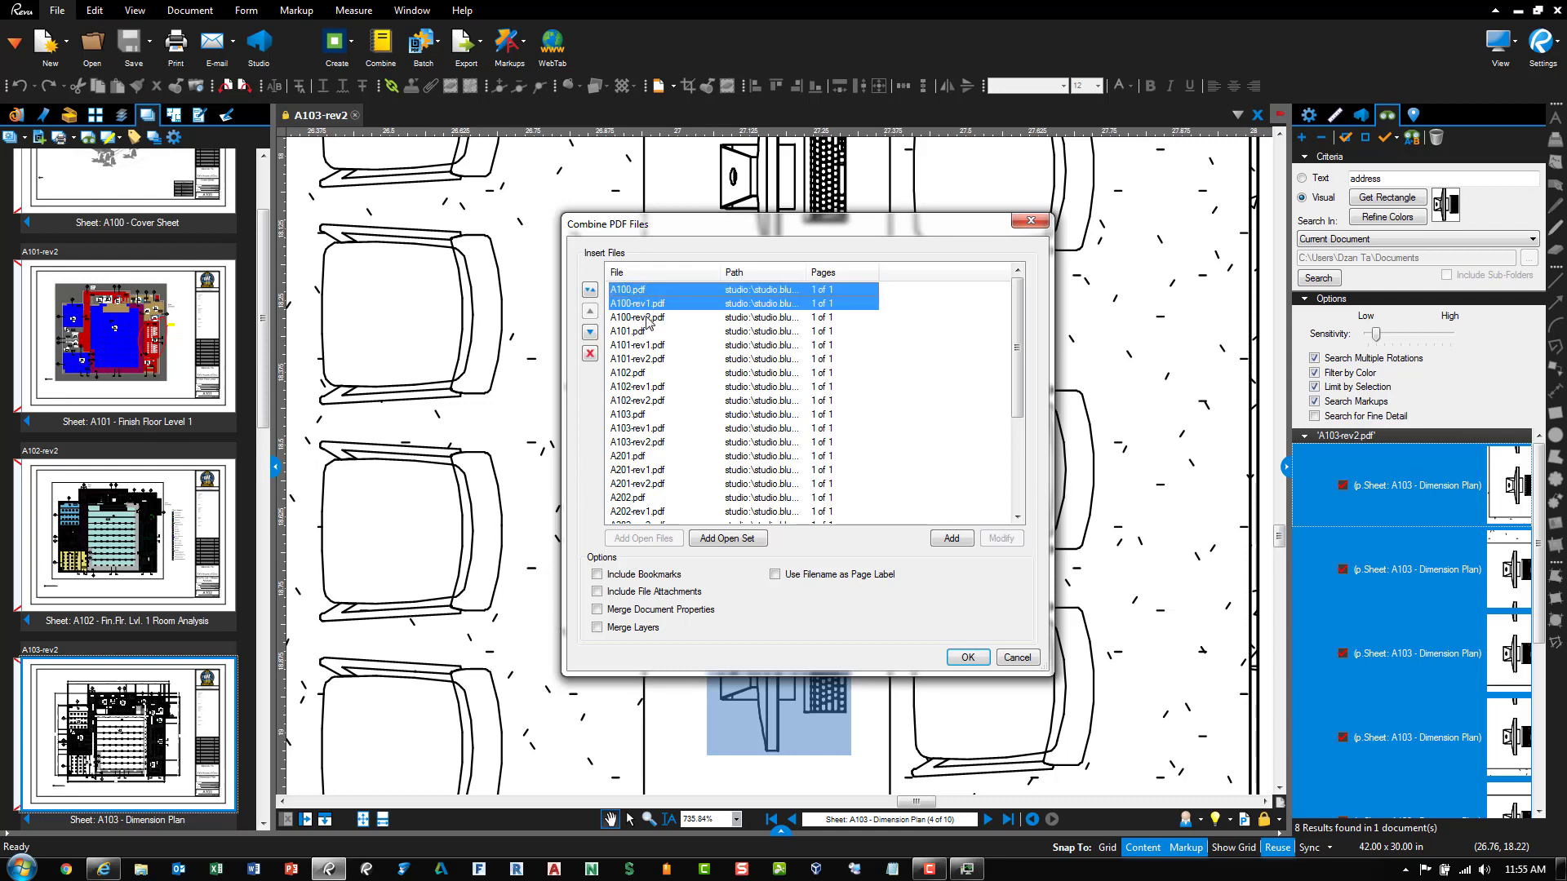
left_click(644, 331, "ctrl")
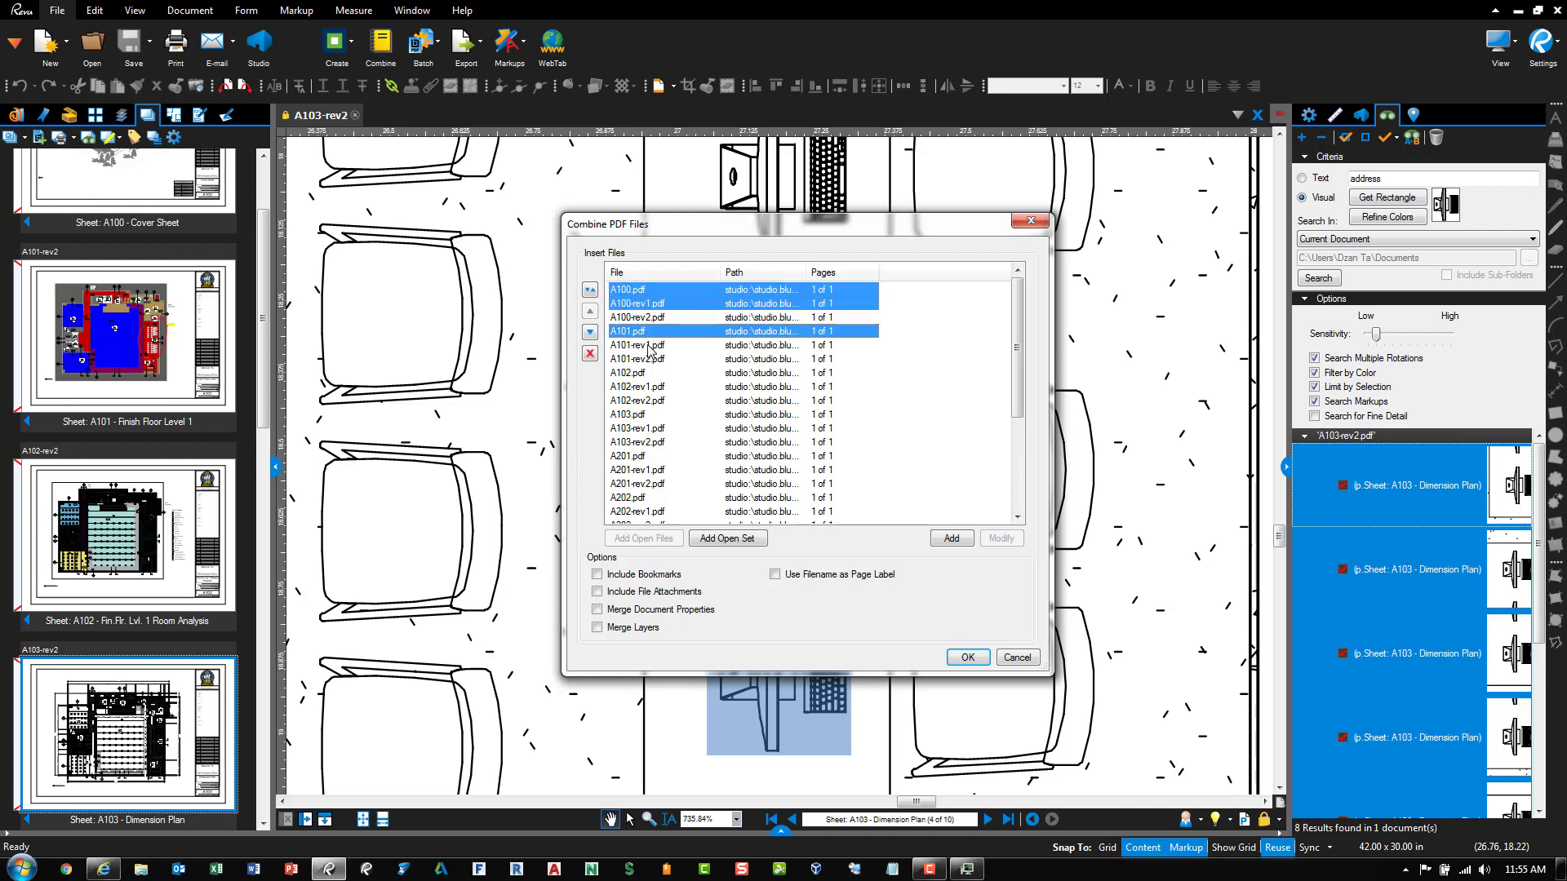
left_click(650, 347, "ctrl")
left_click(650, 373, "ctrl")
left_click(650, 388, "ctrl")
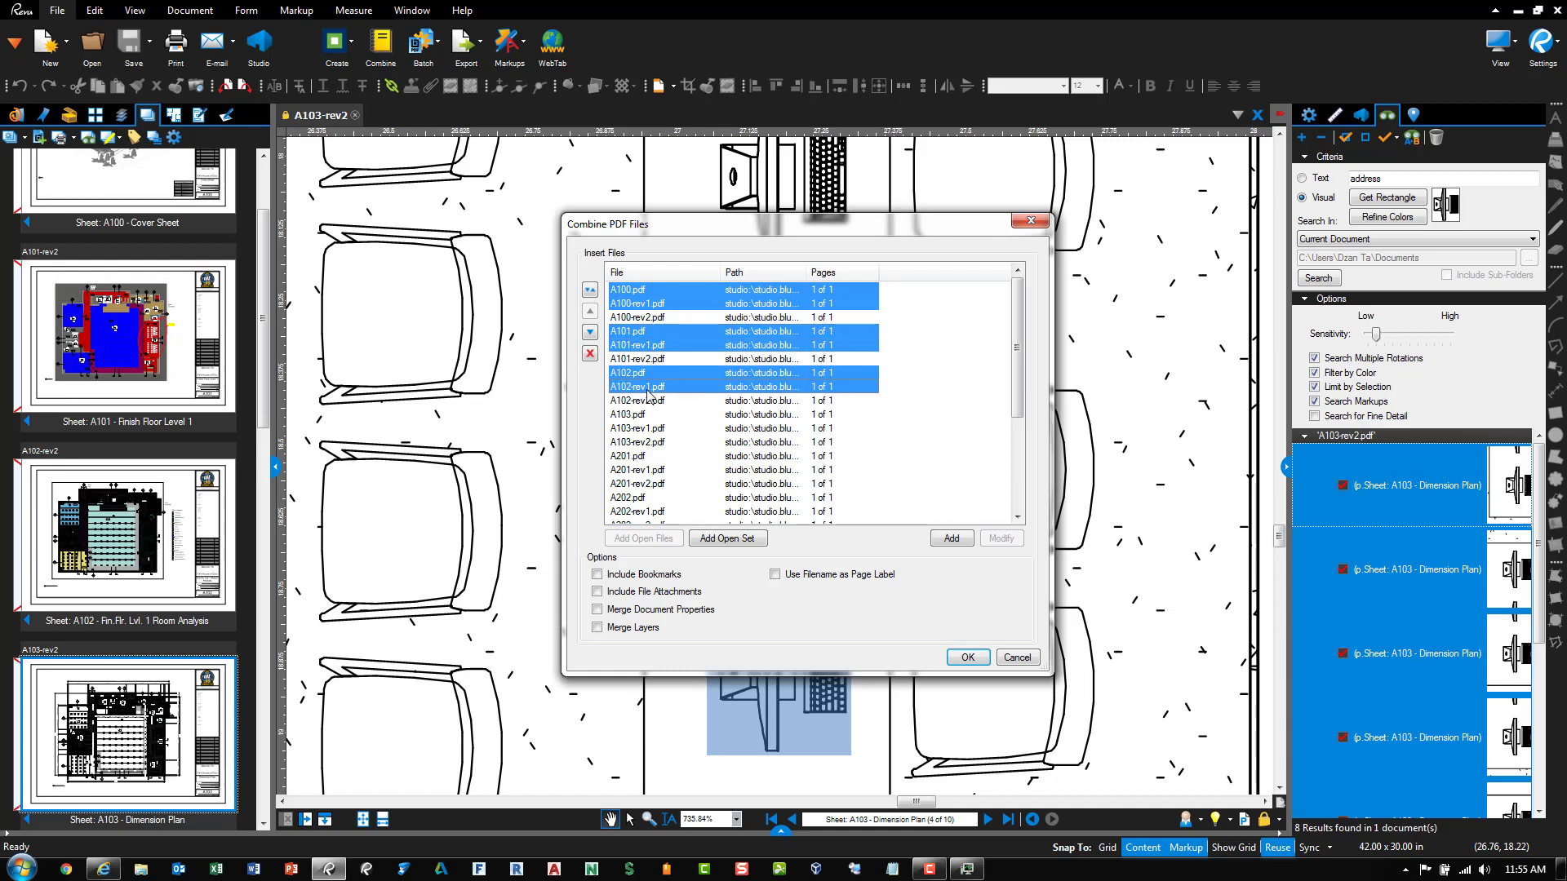
left_click(647, 415, "ctrl")
left_click(651, 428, "ctrl")
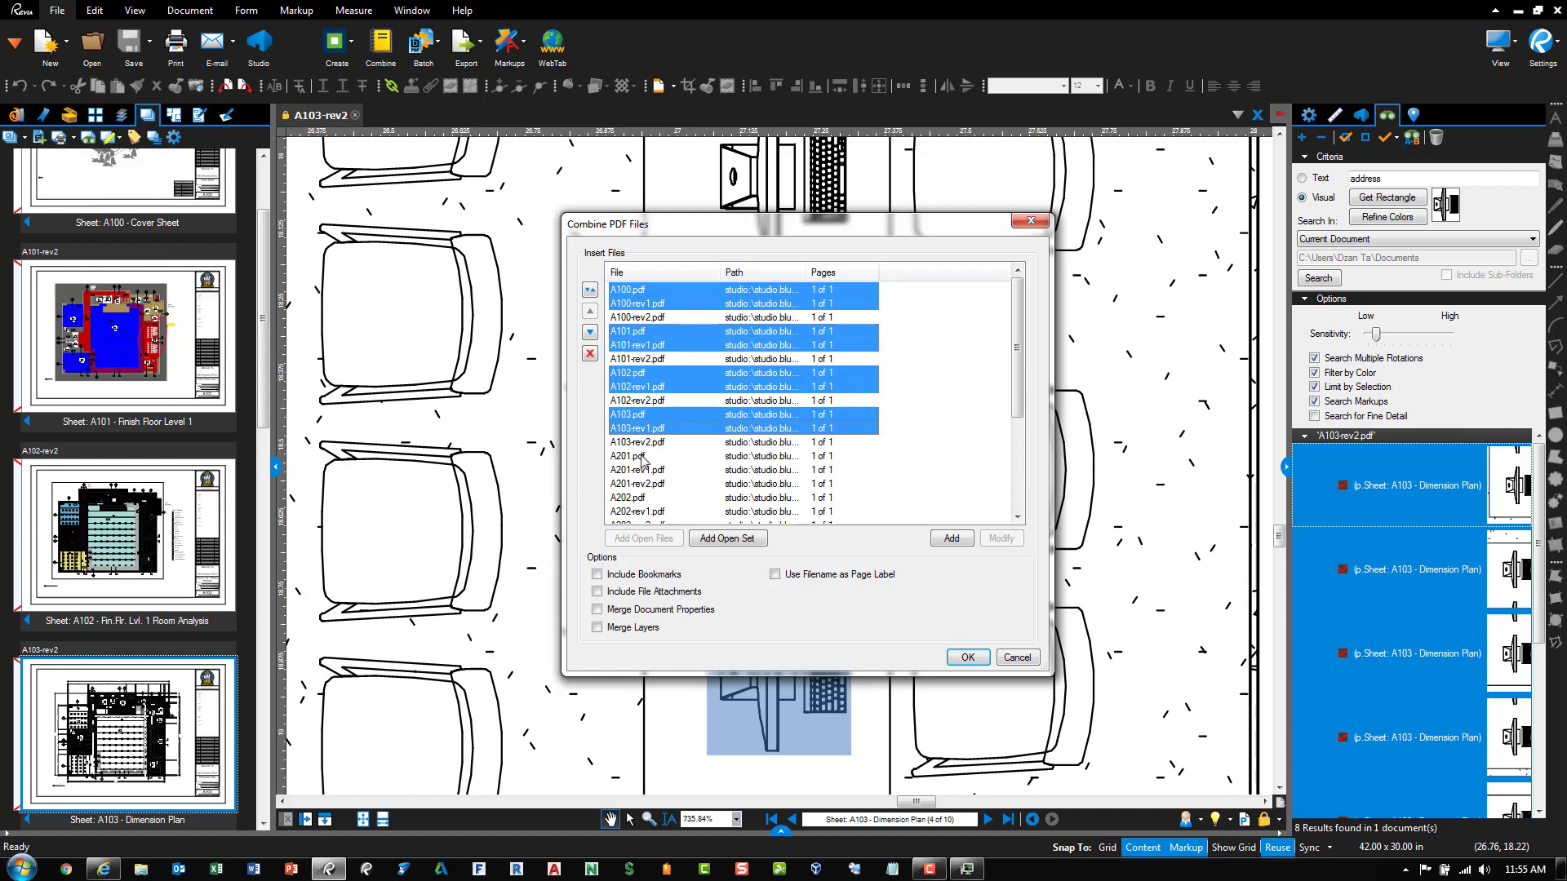
left_click(644, 456, "ctrl")
left_click(649, 471, "ctrl")
left_click(650, 499, "ctrl")
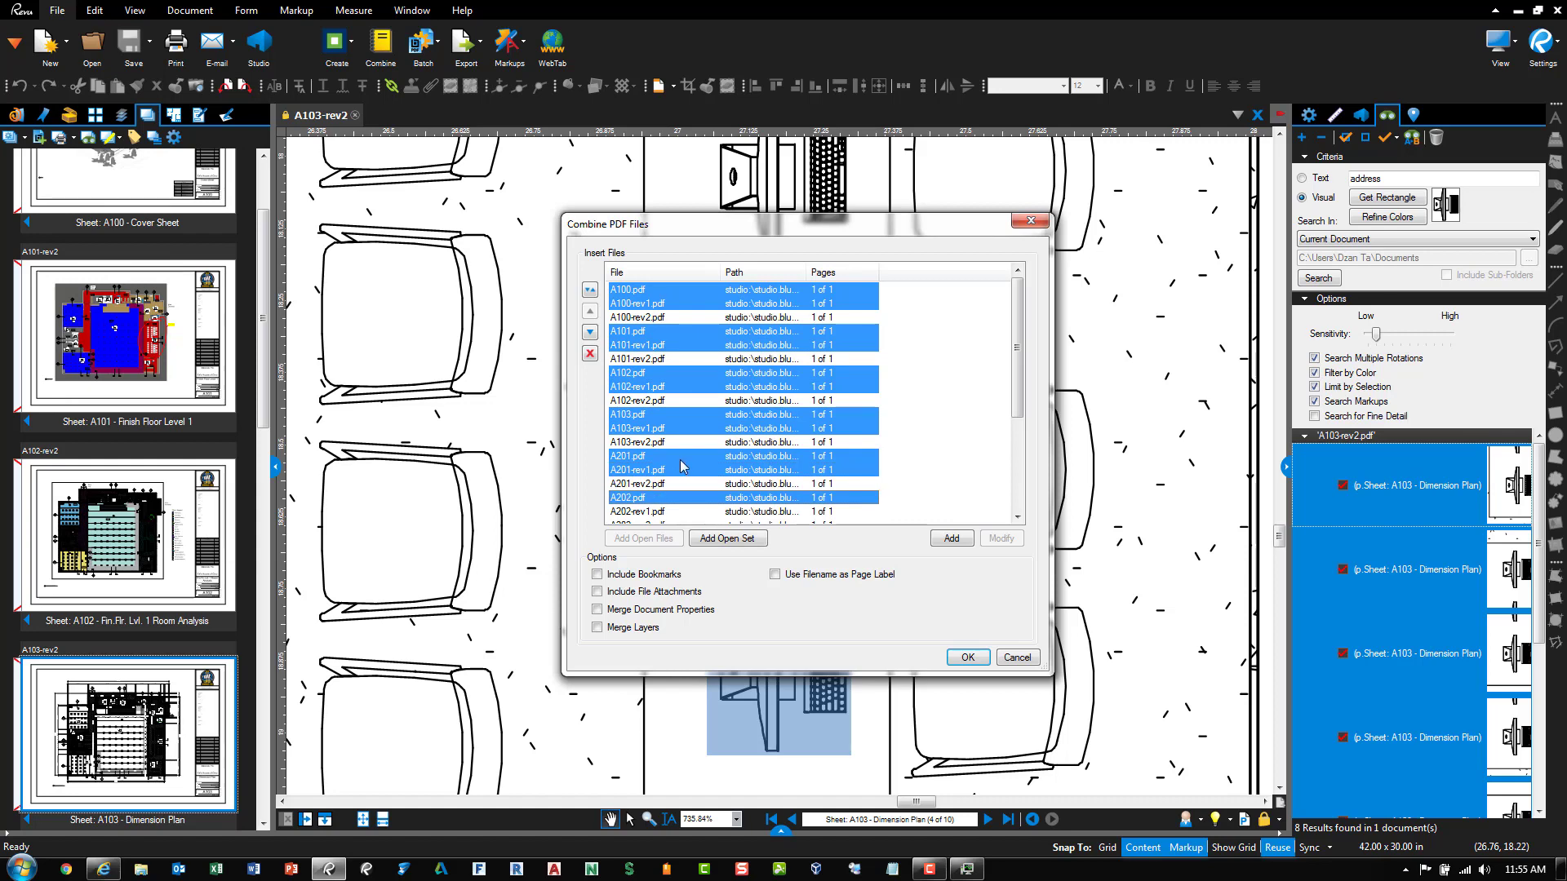
scroll(671, 449, "down", 2)
left_click(662, 429, "ctrl")
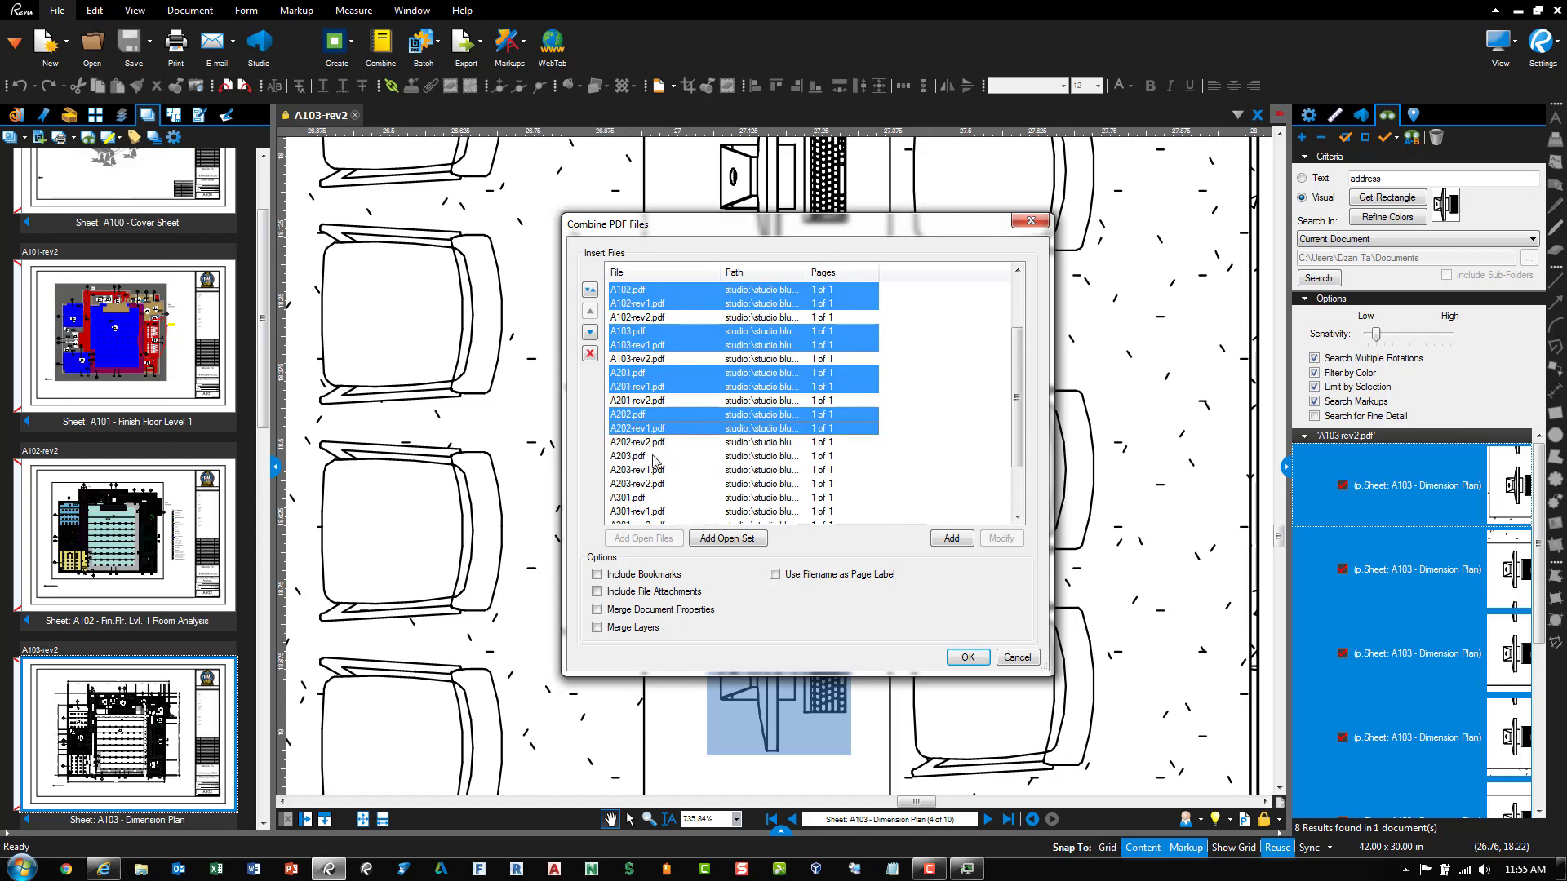
left_click(652, 457, "ctrl")
left_click(647, 471, "ctrl")
left_click(645, 497, "ctrl")
scroll(652, 476, "down", 1)
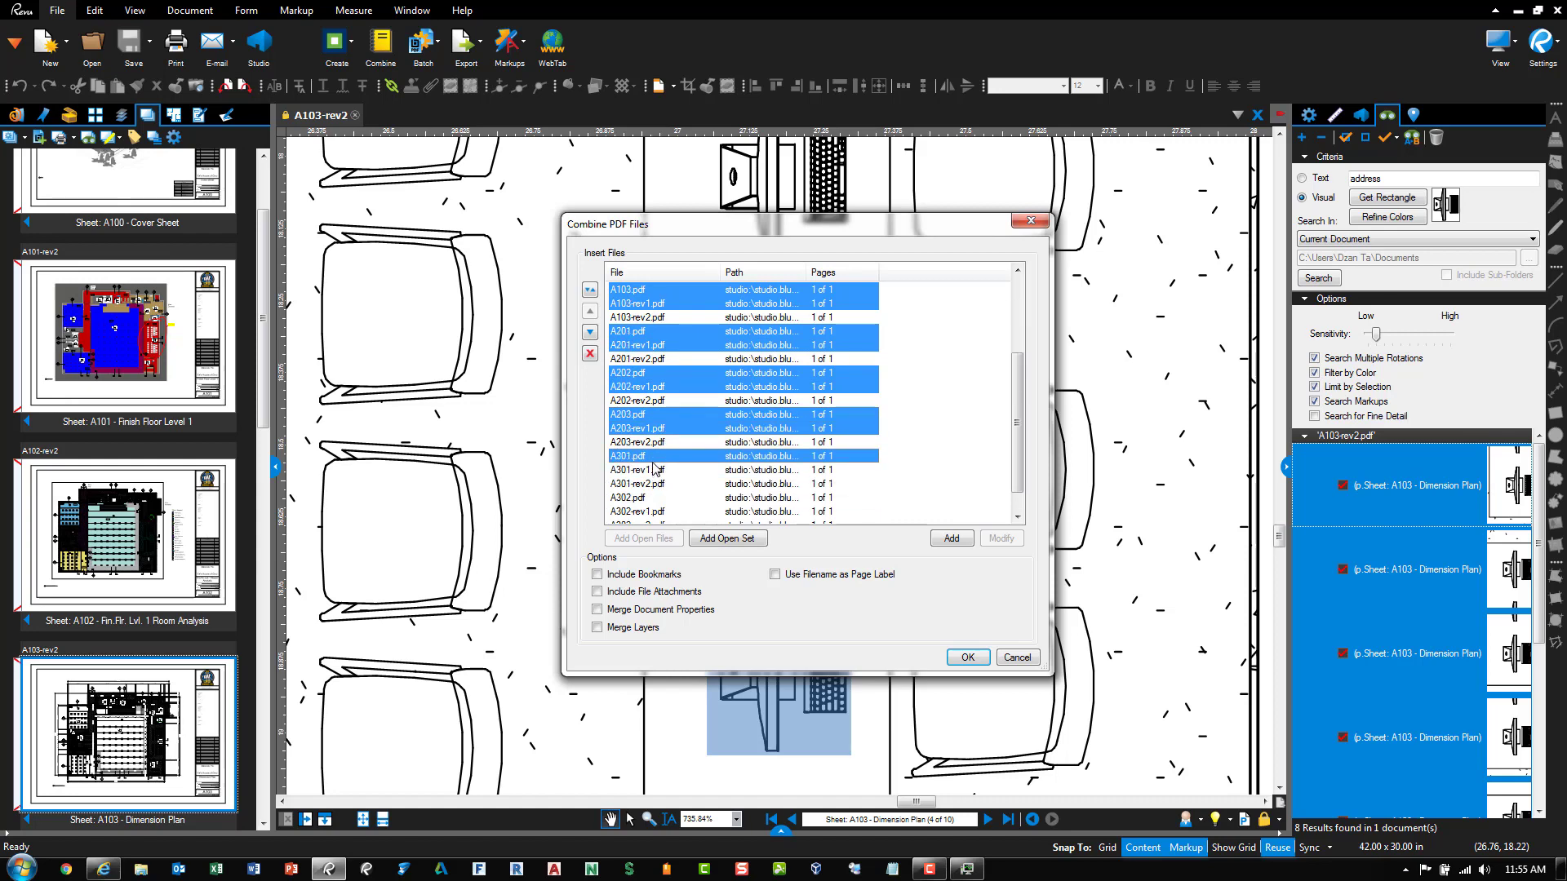
left_click(653, 470, "ctrl")
left_click(641, 500, "ctrl")
scroll(645, 500, "down", 1)
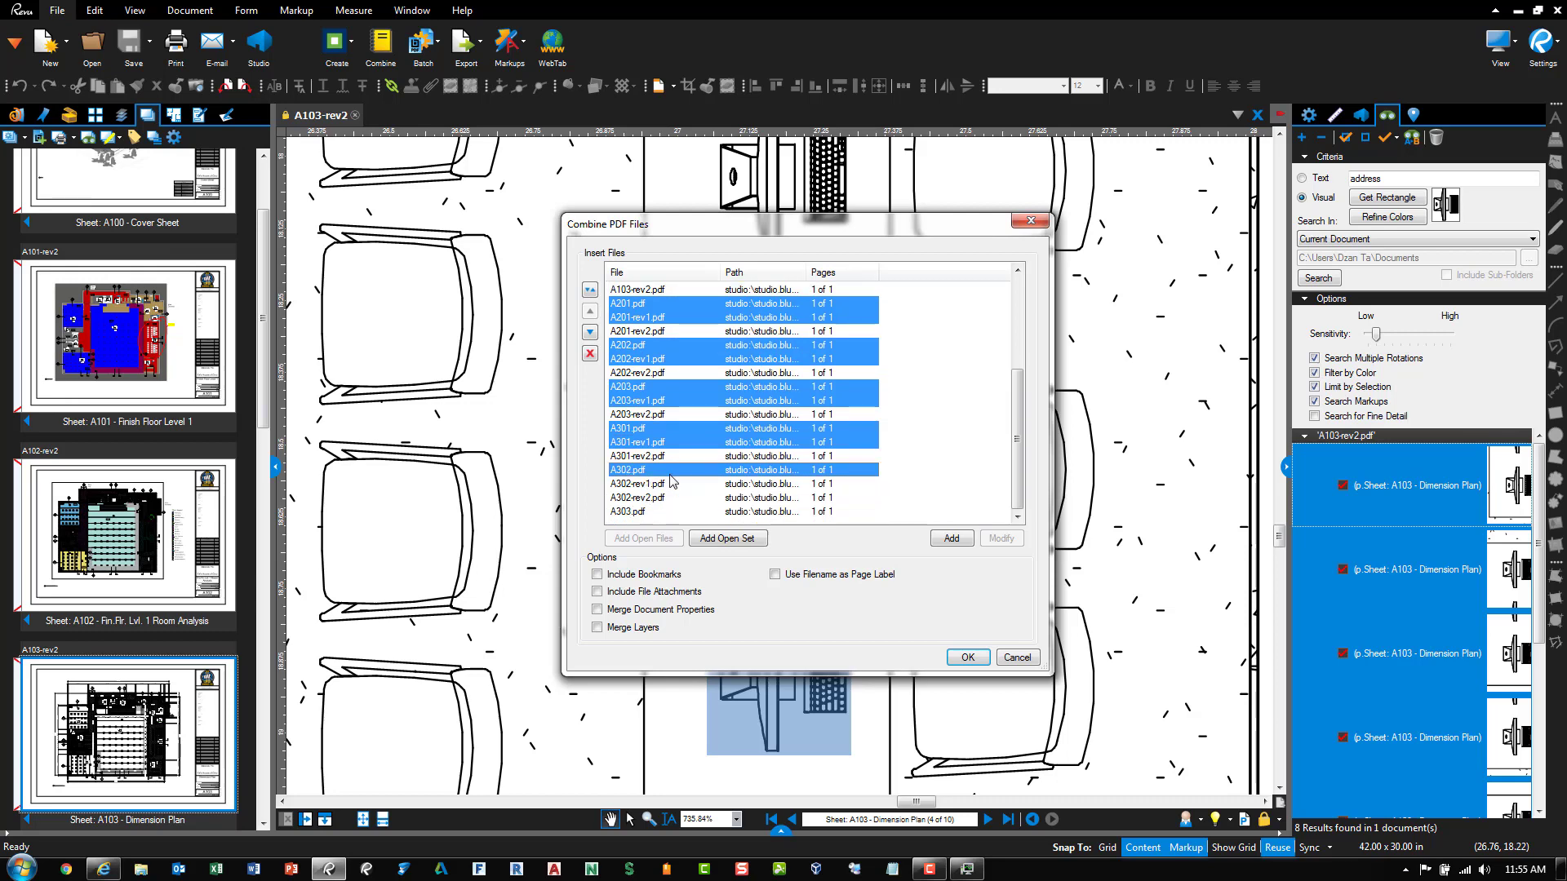
left_click(662, 487, "ctrl")
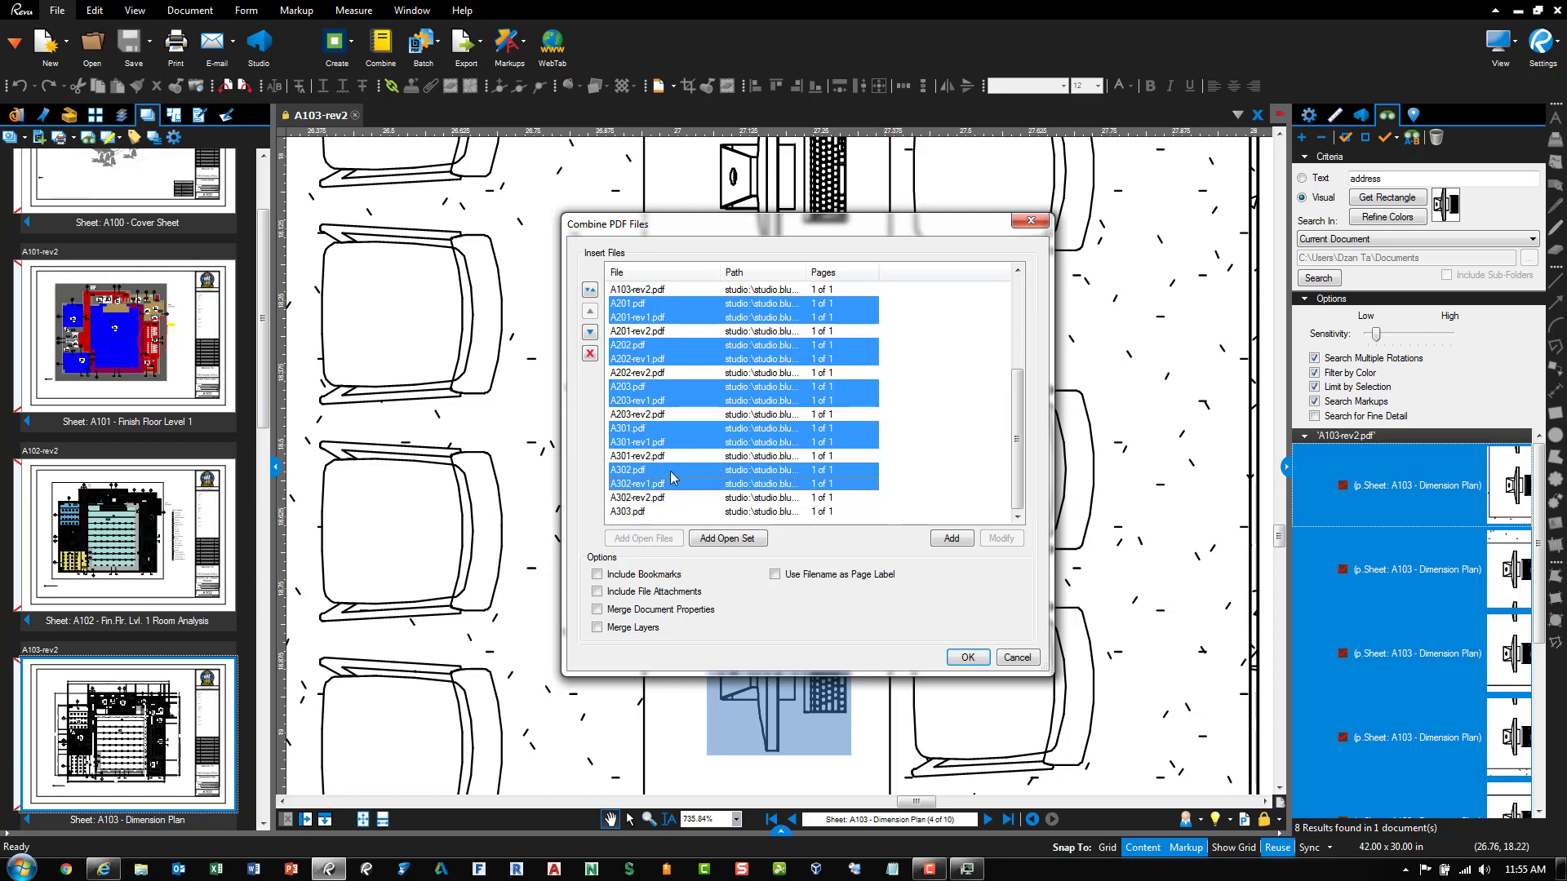
left_click(590, 353)
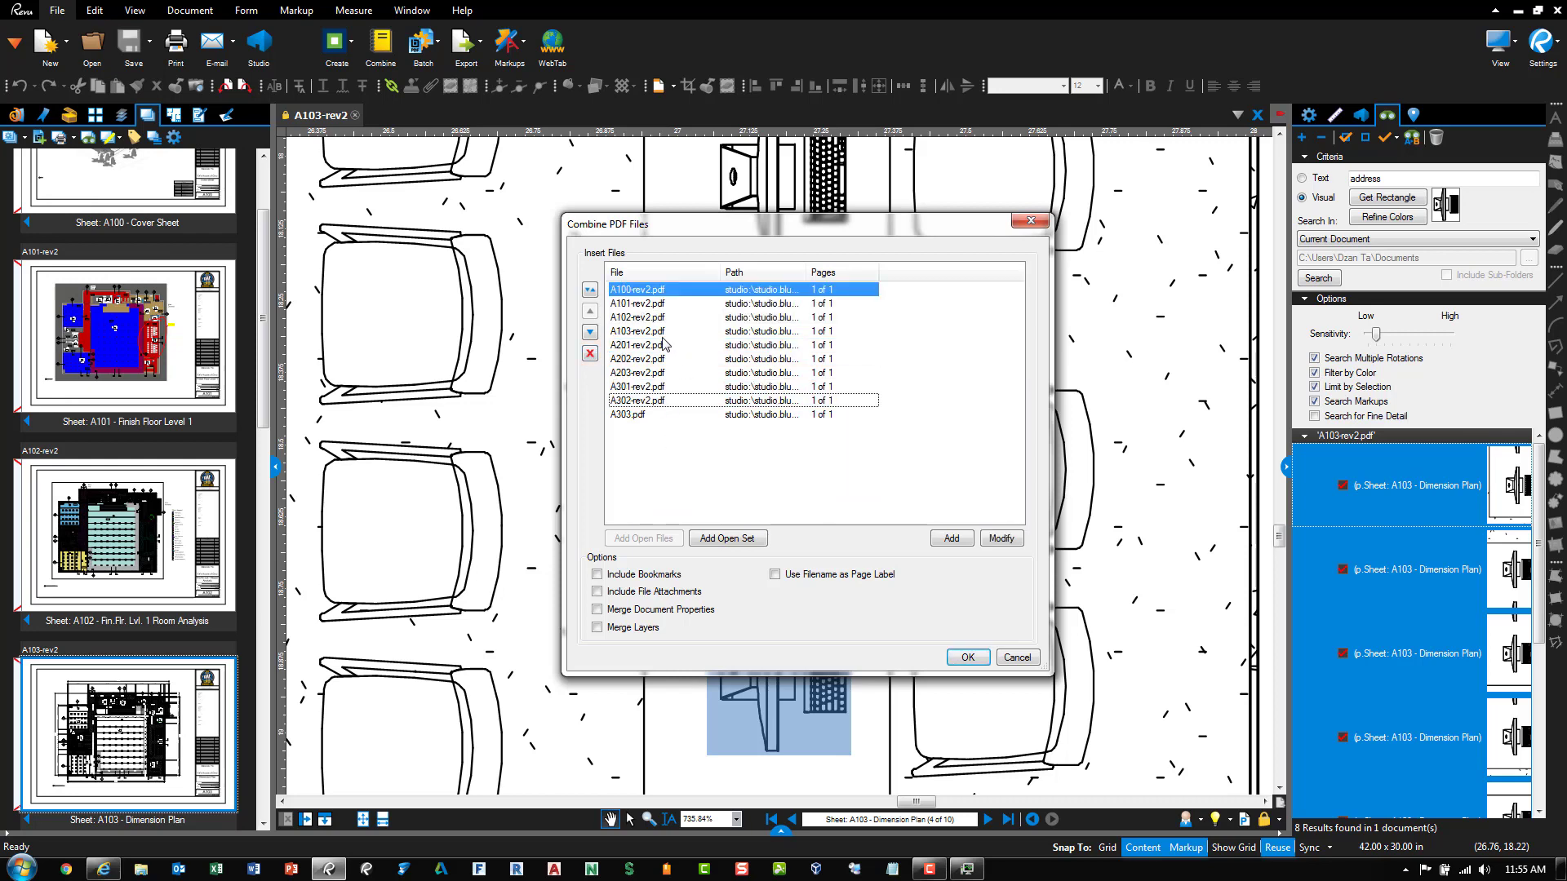
Remove A303.pdf and combine the remaining nine rev2 sheets
left_click(644, 416)
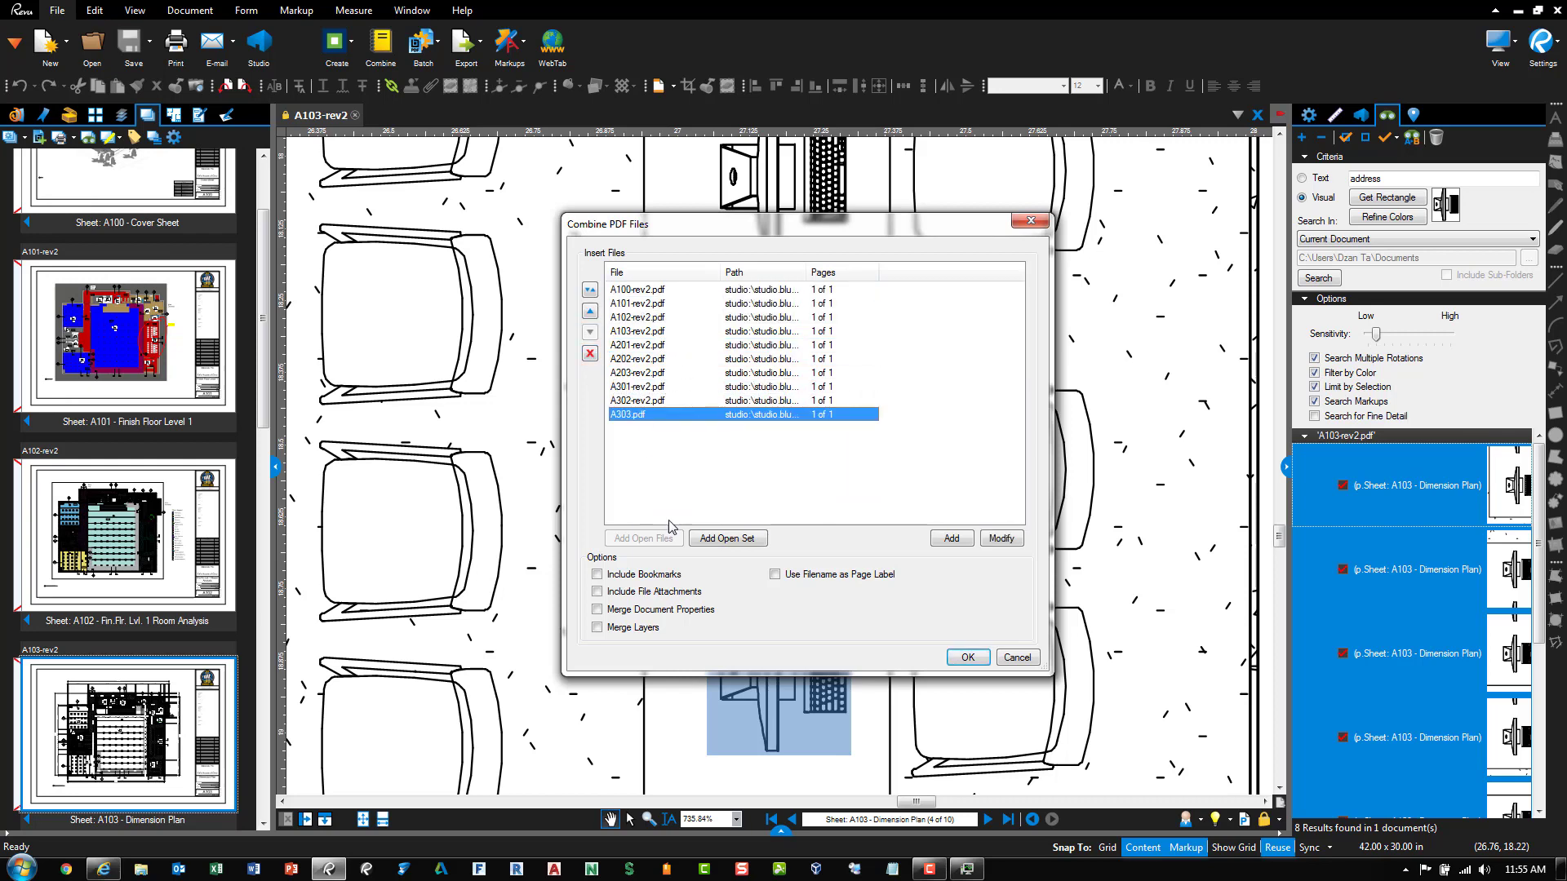
left_click(591, 354)
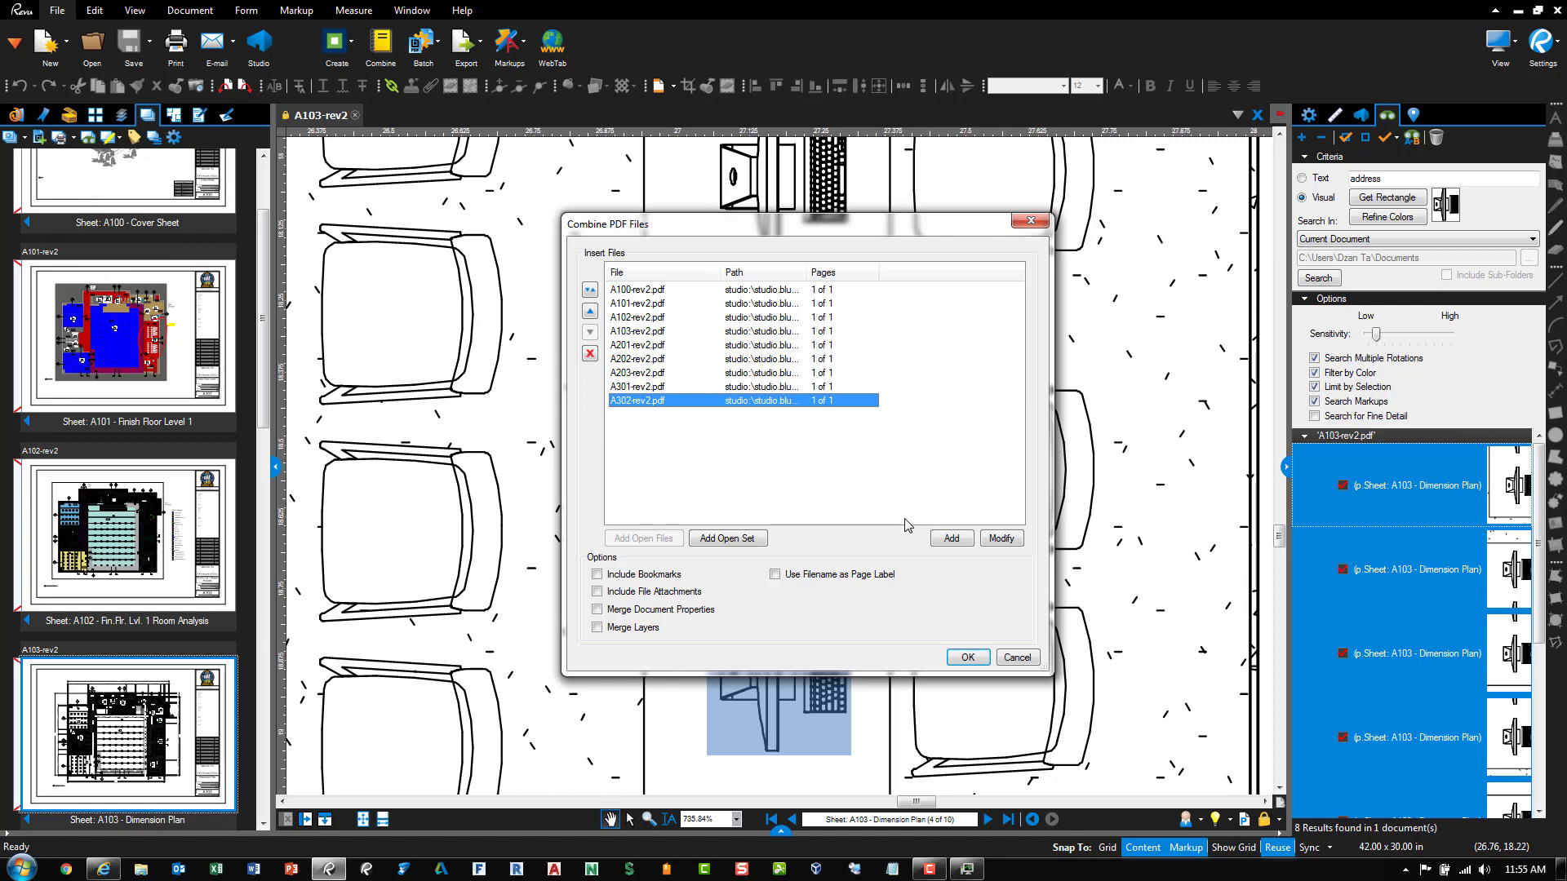
left_click(967, 657)
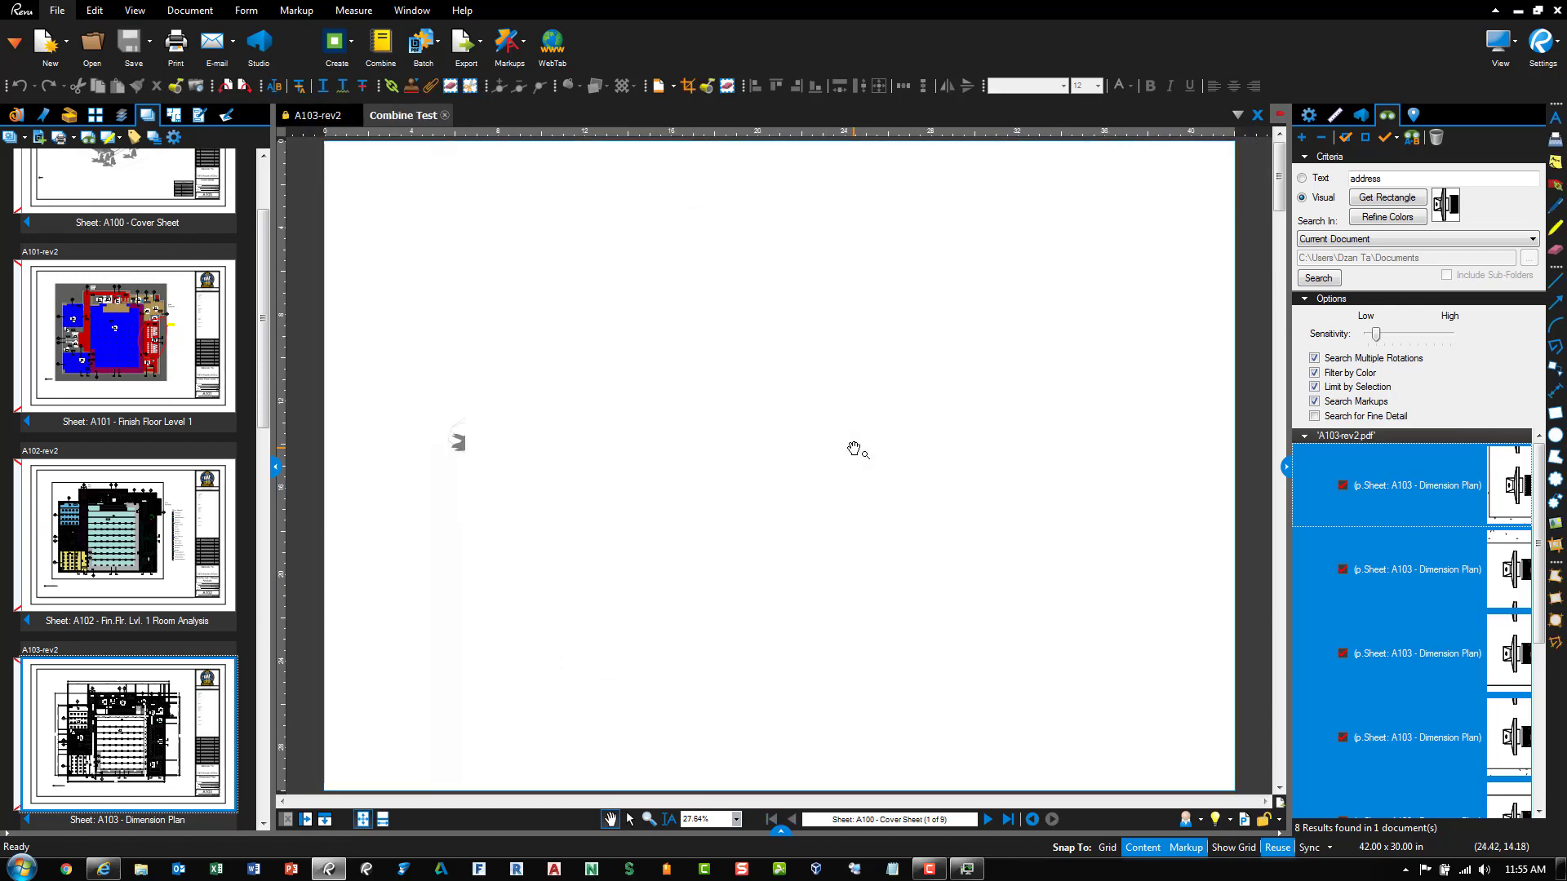
Close Combine Test and publish the set as a PDF package, Package1.pdf
left_click(445, 116)
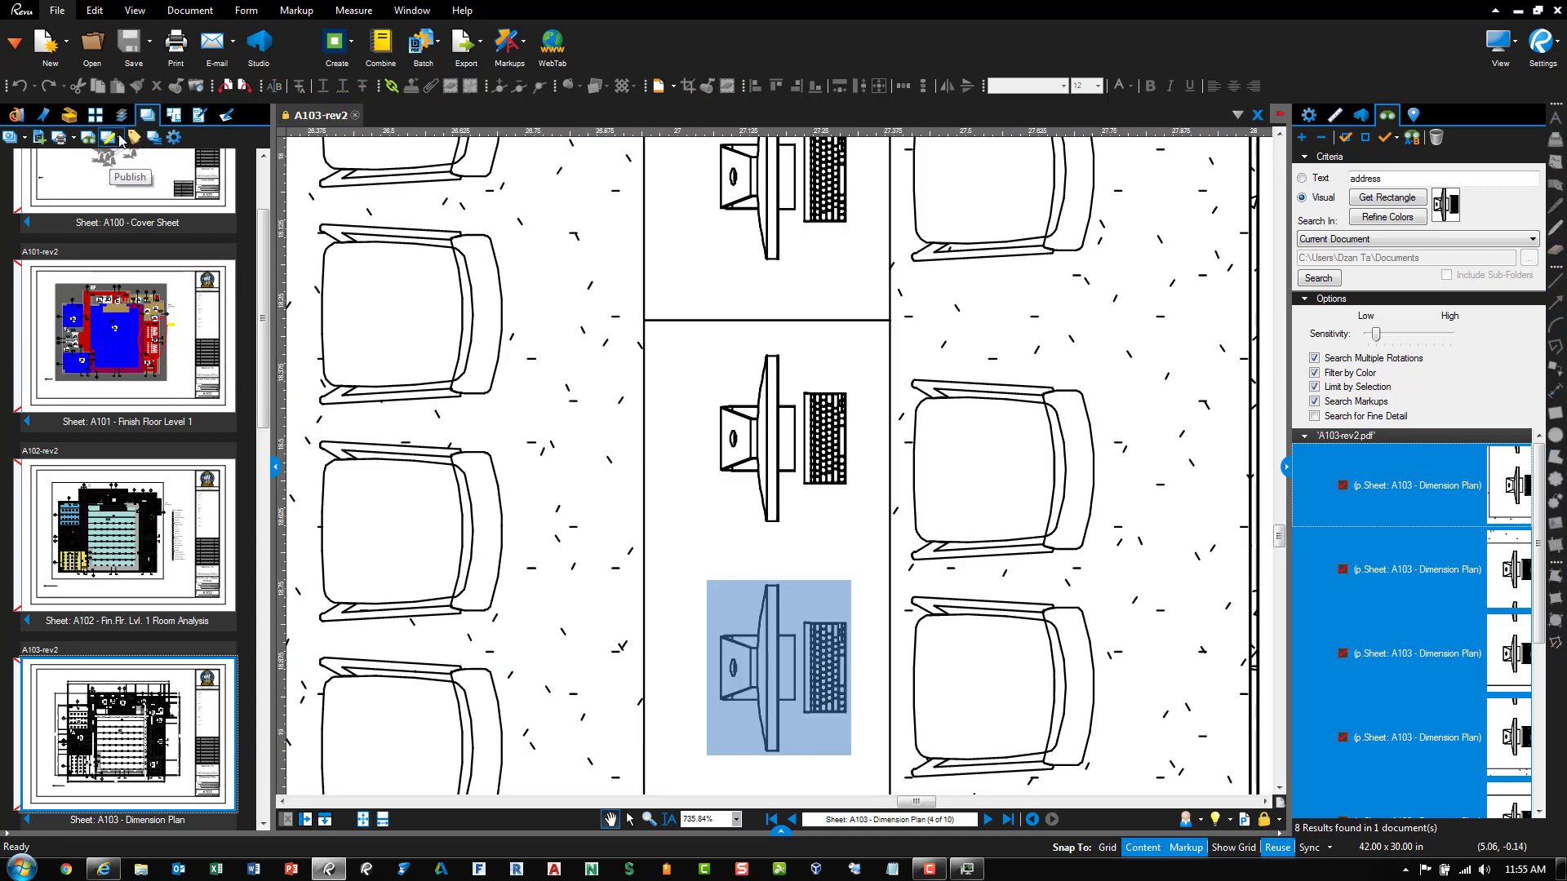
left_click(120, 137)
left_click(146, 175)
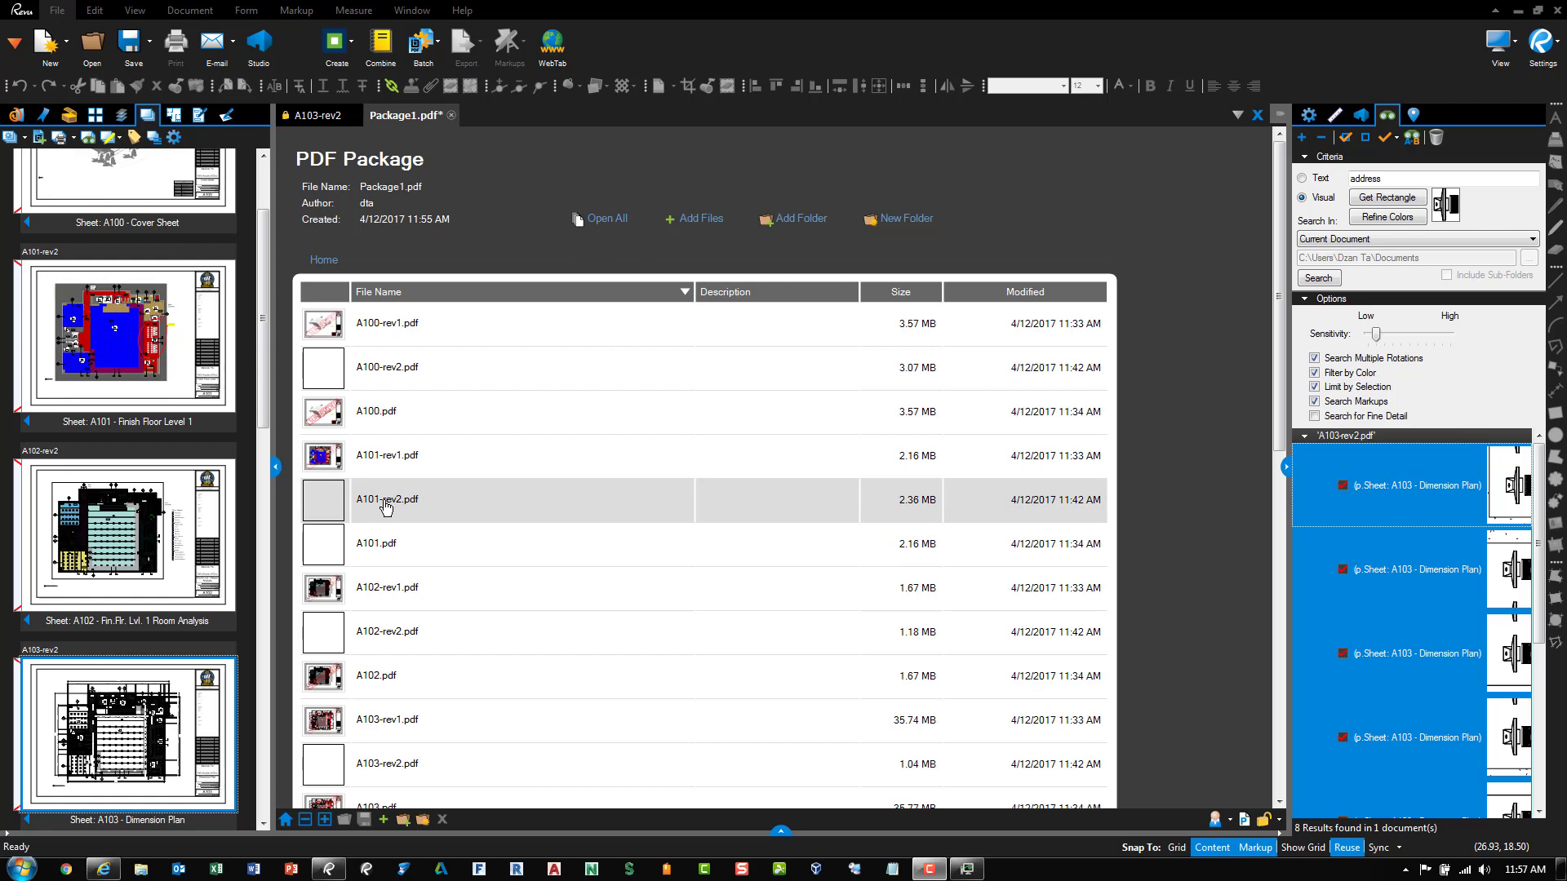
Start Export Drawing Log, keep the default column order, and advance to Format and Finalize
left_click(120, 140)
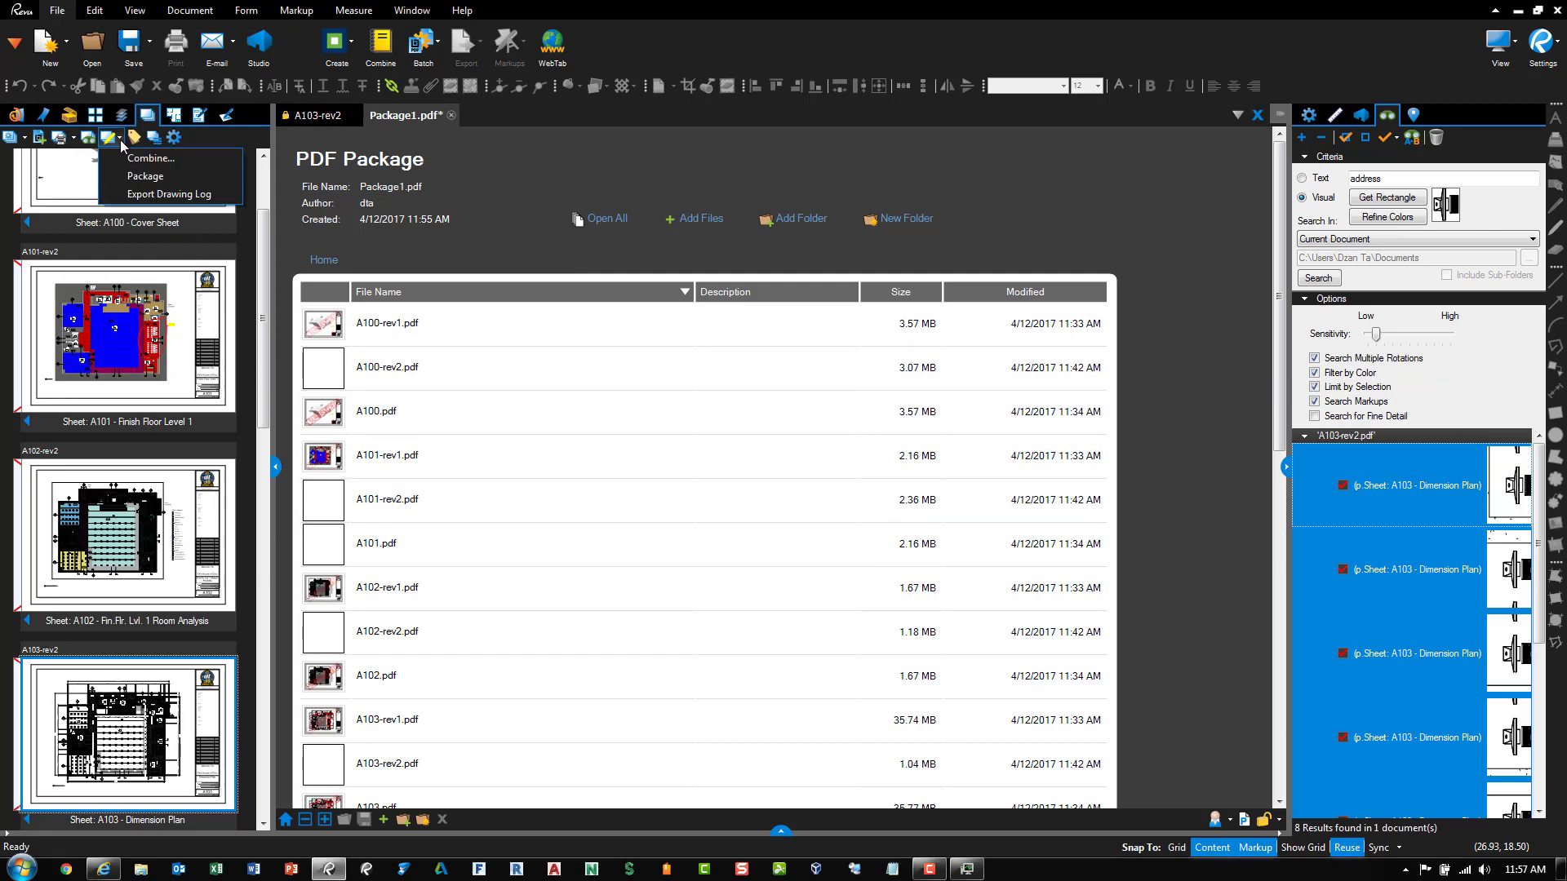
left_click(154, 196)
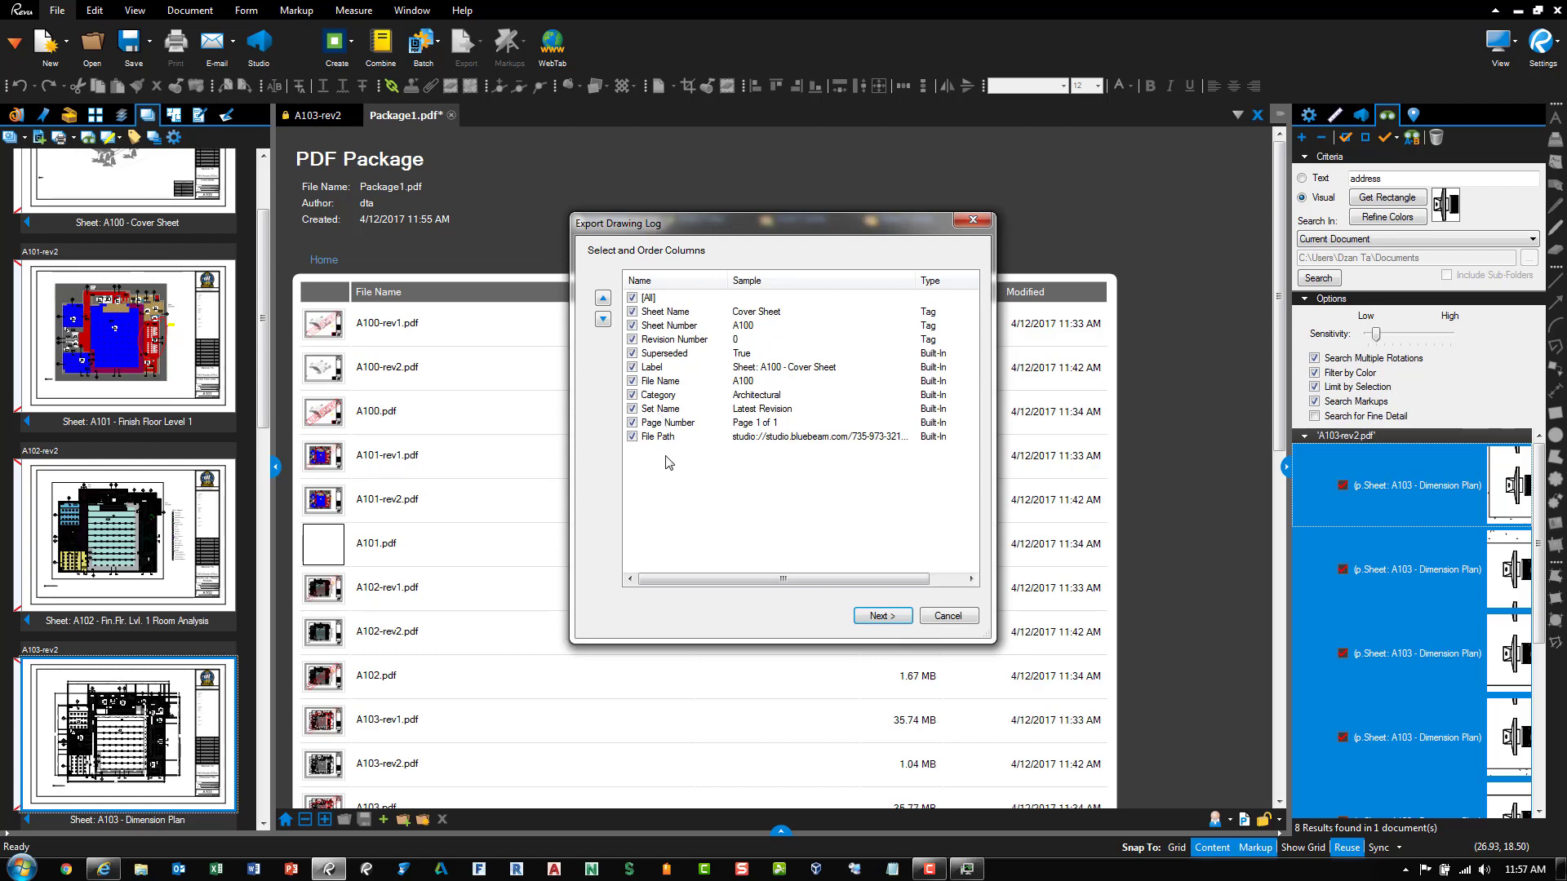
left_click(682, 368)
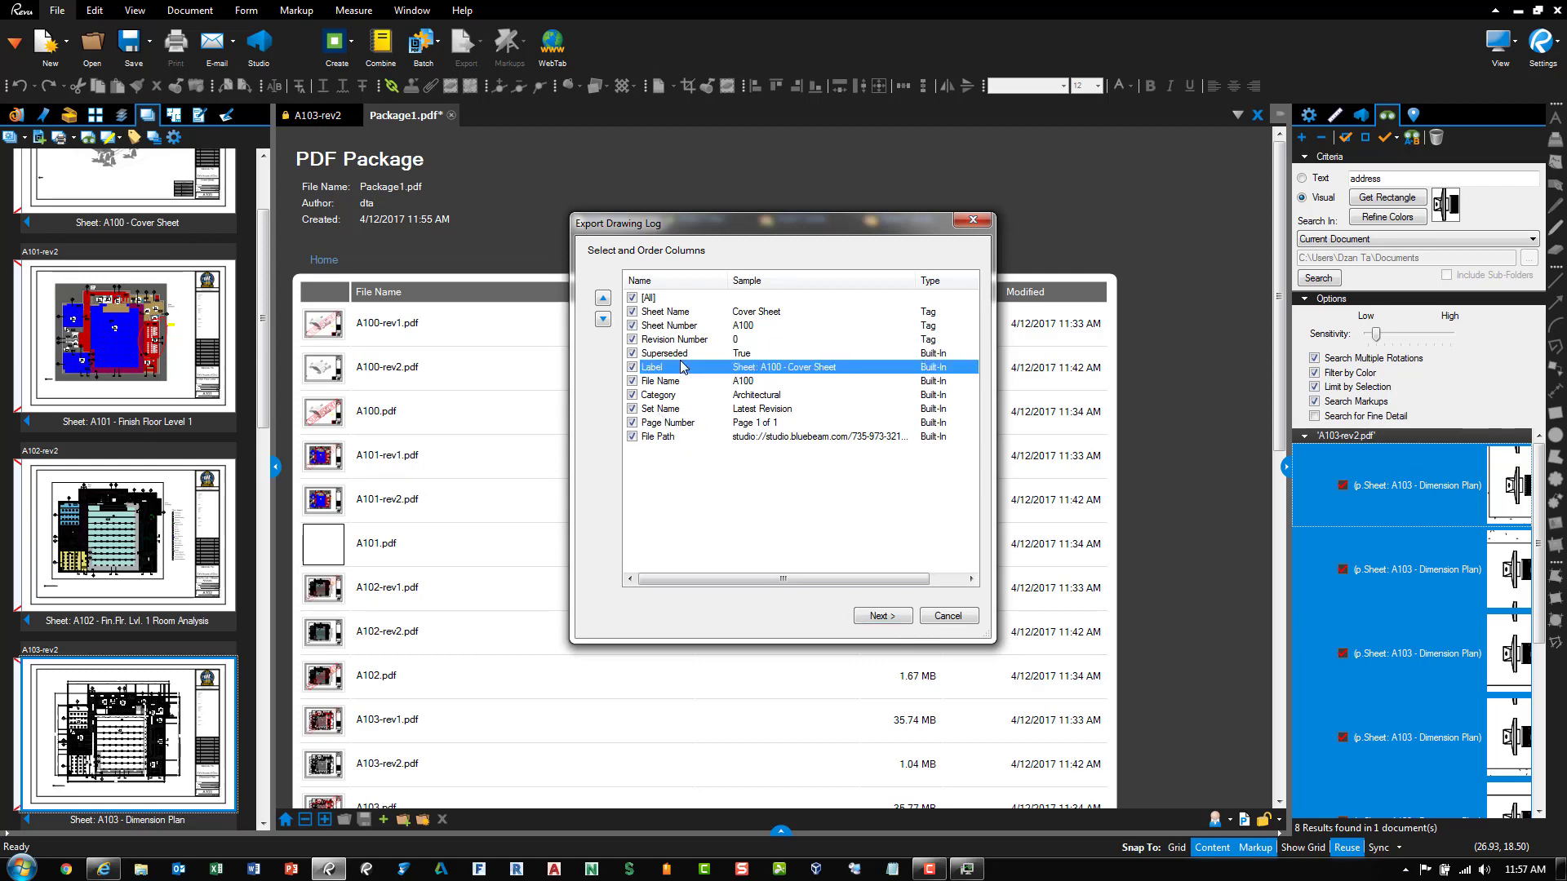
left_click(602, 298)
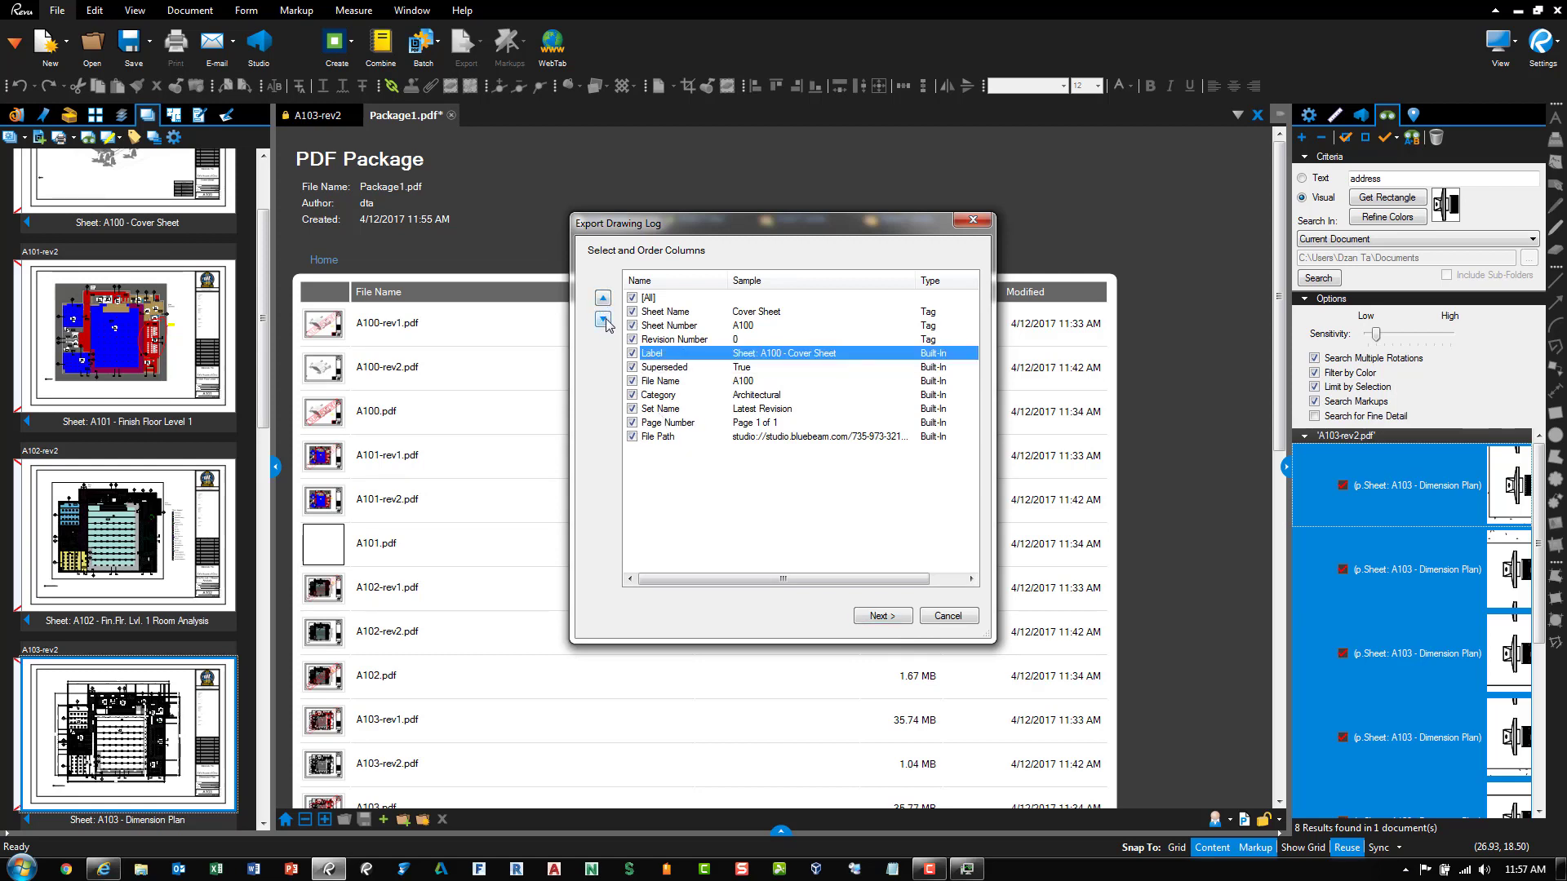
left_click(602, 319)
left_click(847, 533)
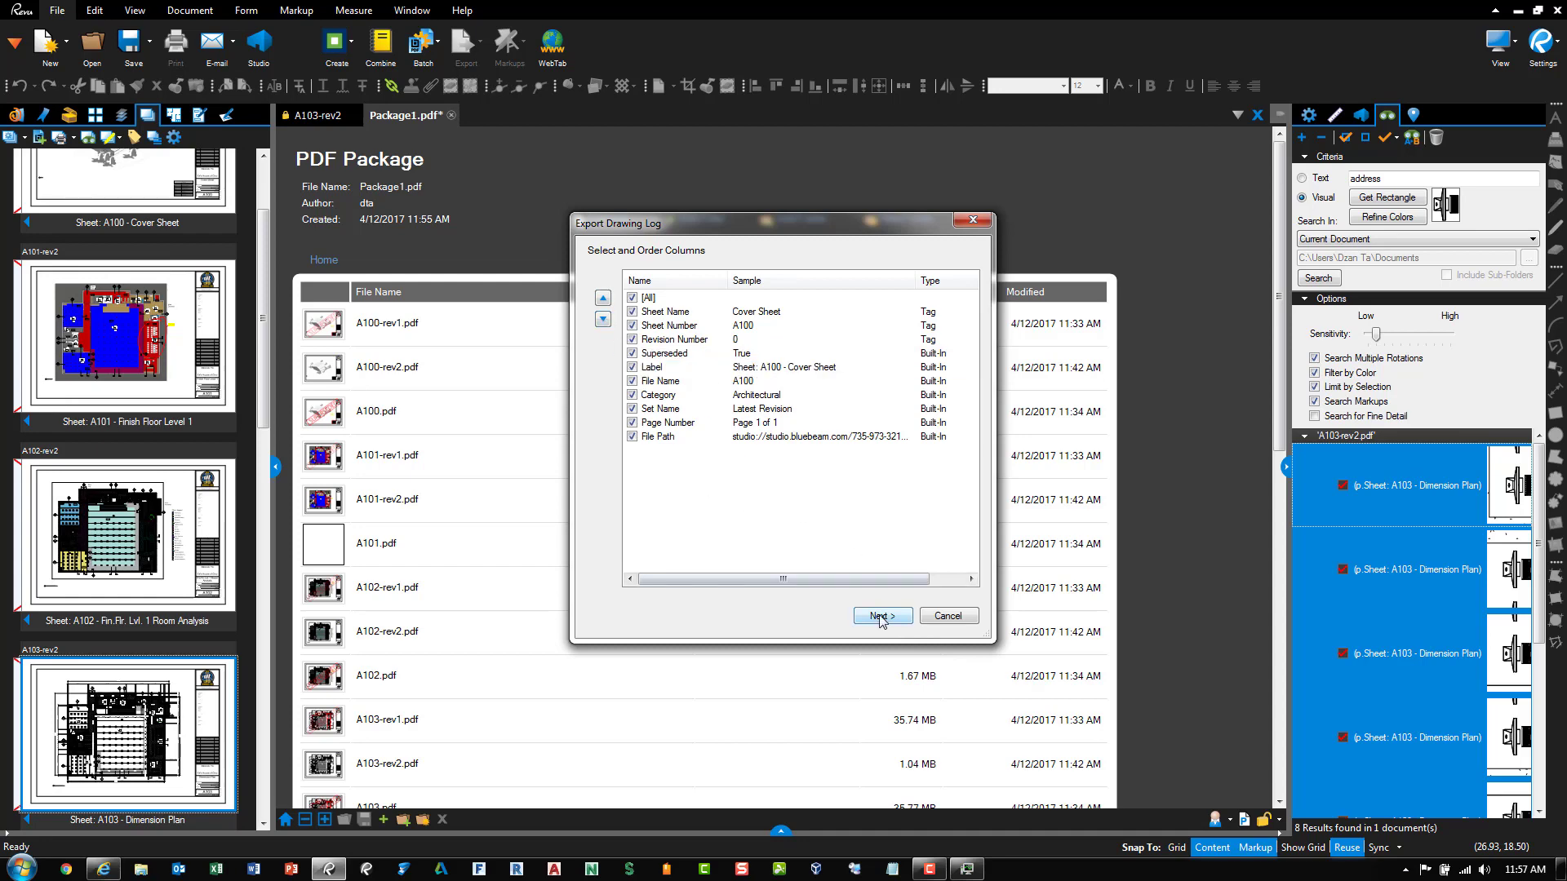
left_click(881, 617)
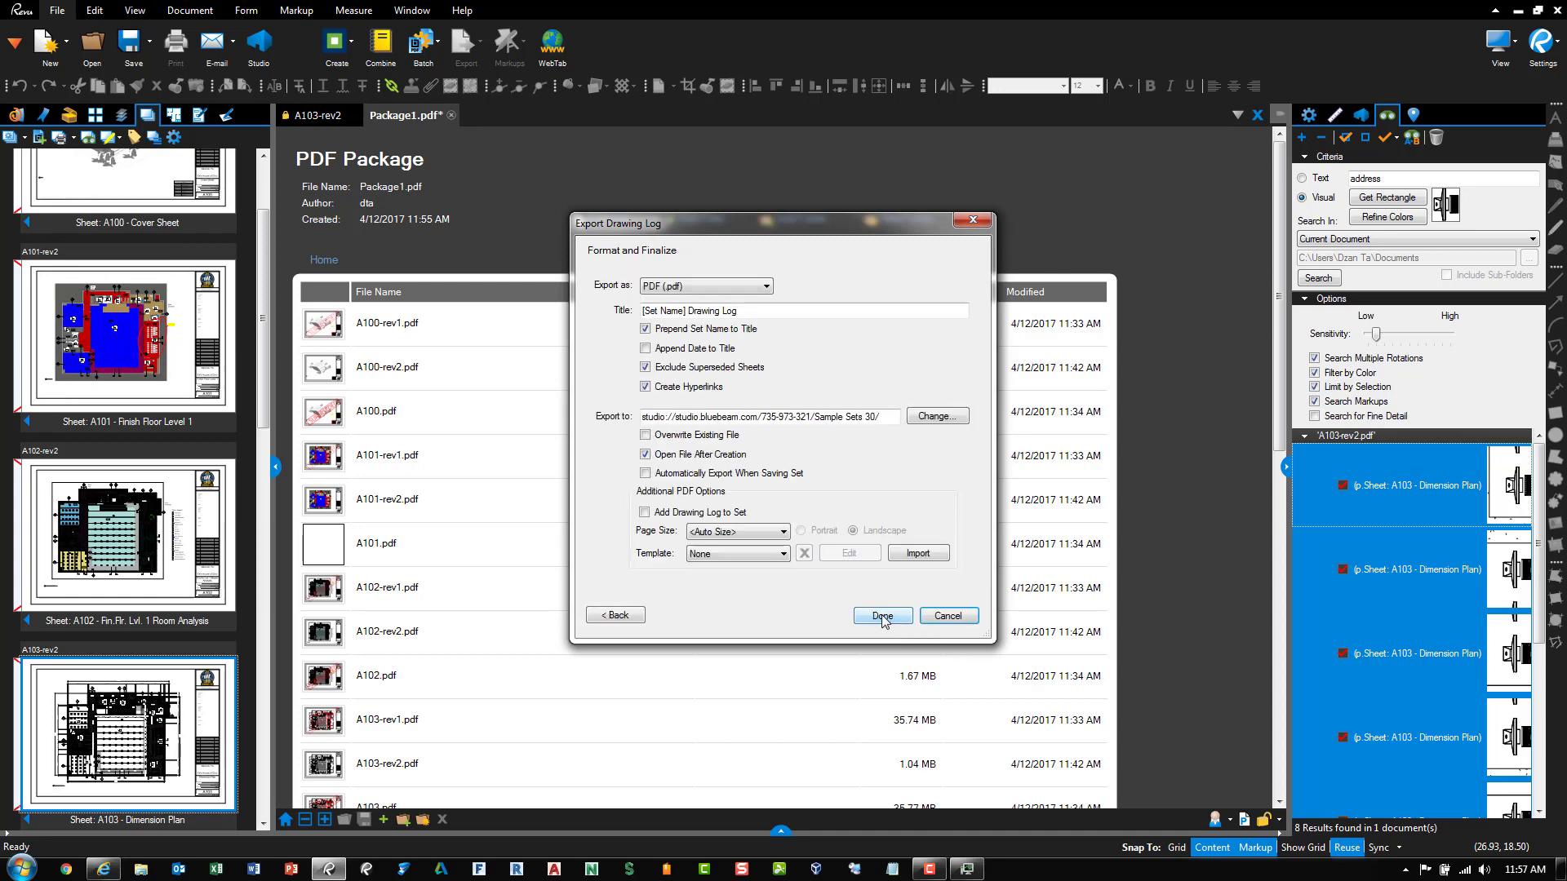
Set the drawing log format to Excel (.xlsx), exporting to C:\Temp\Sample Sets 30
left_click(700, 288)
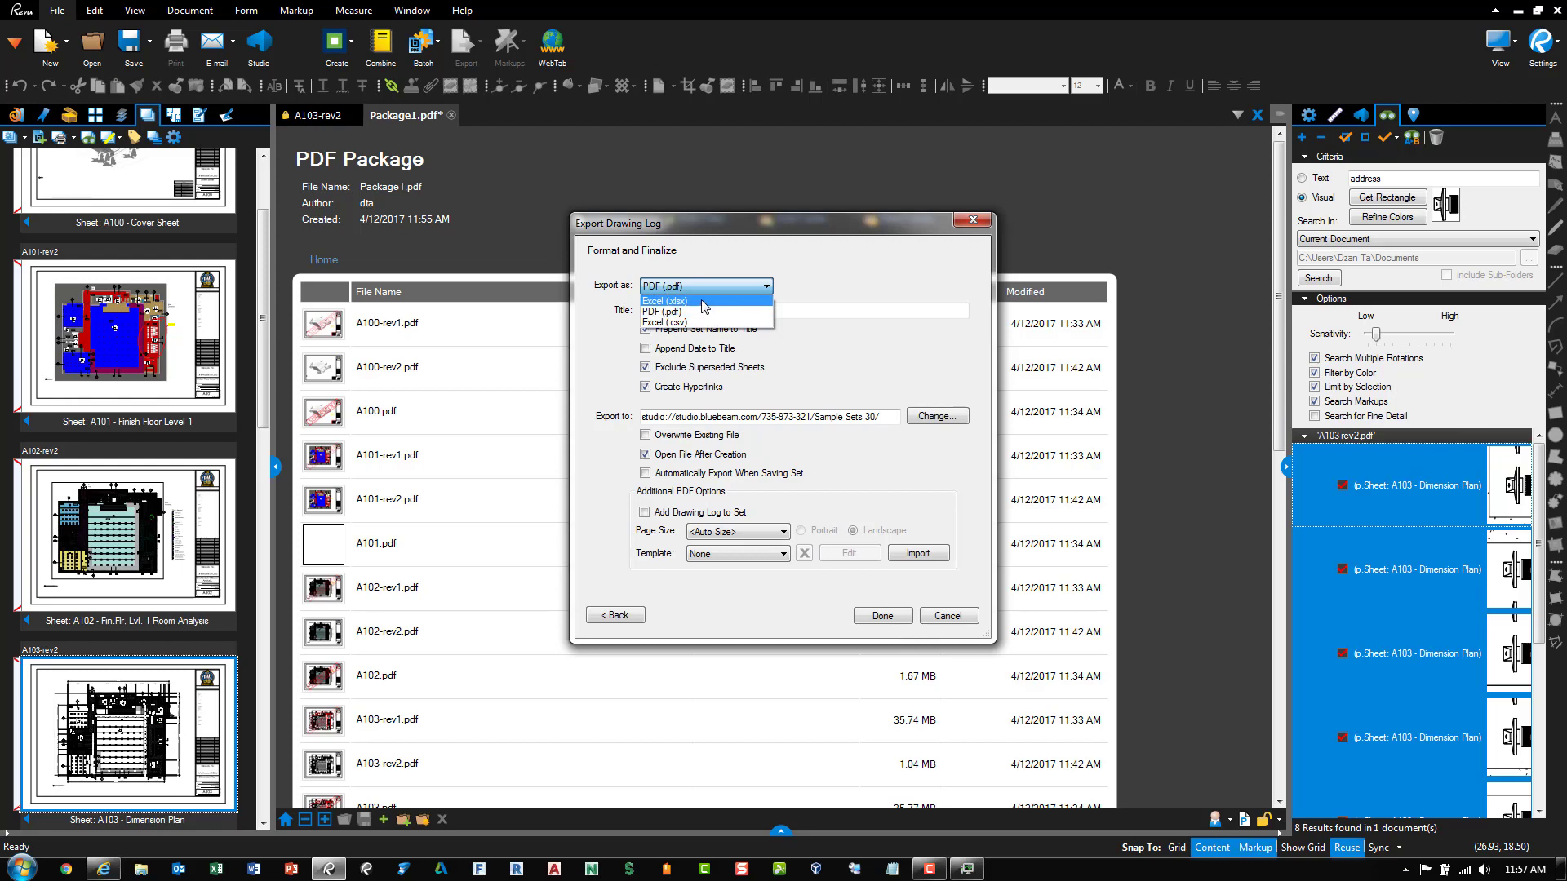
left_click(703, 302)
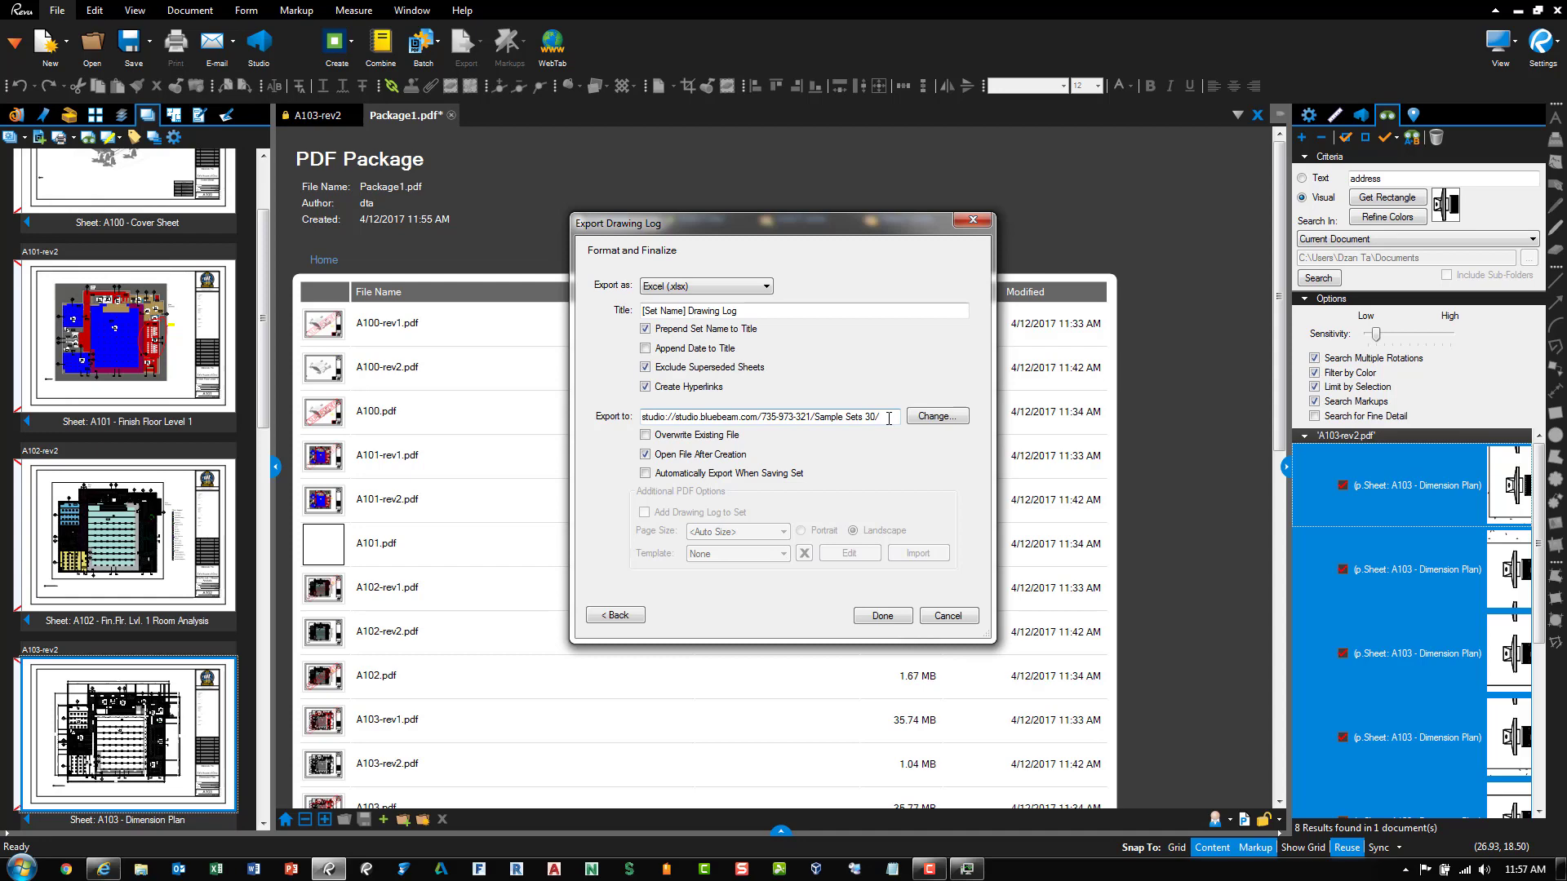
left_click(931, 418)
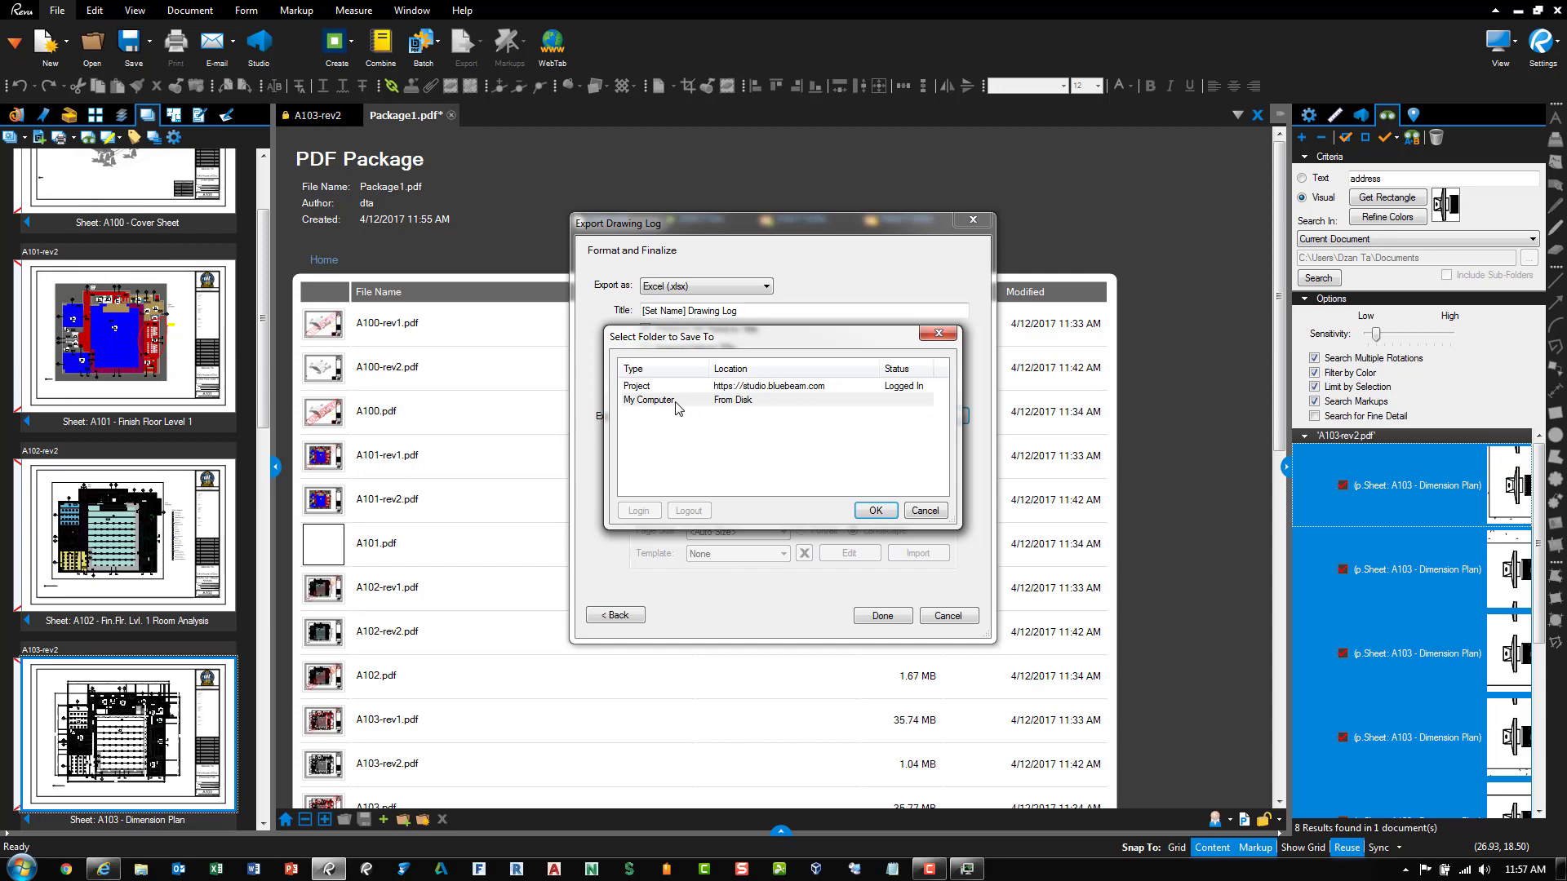
double_click(676, 404)
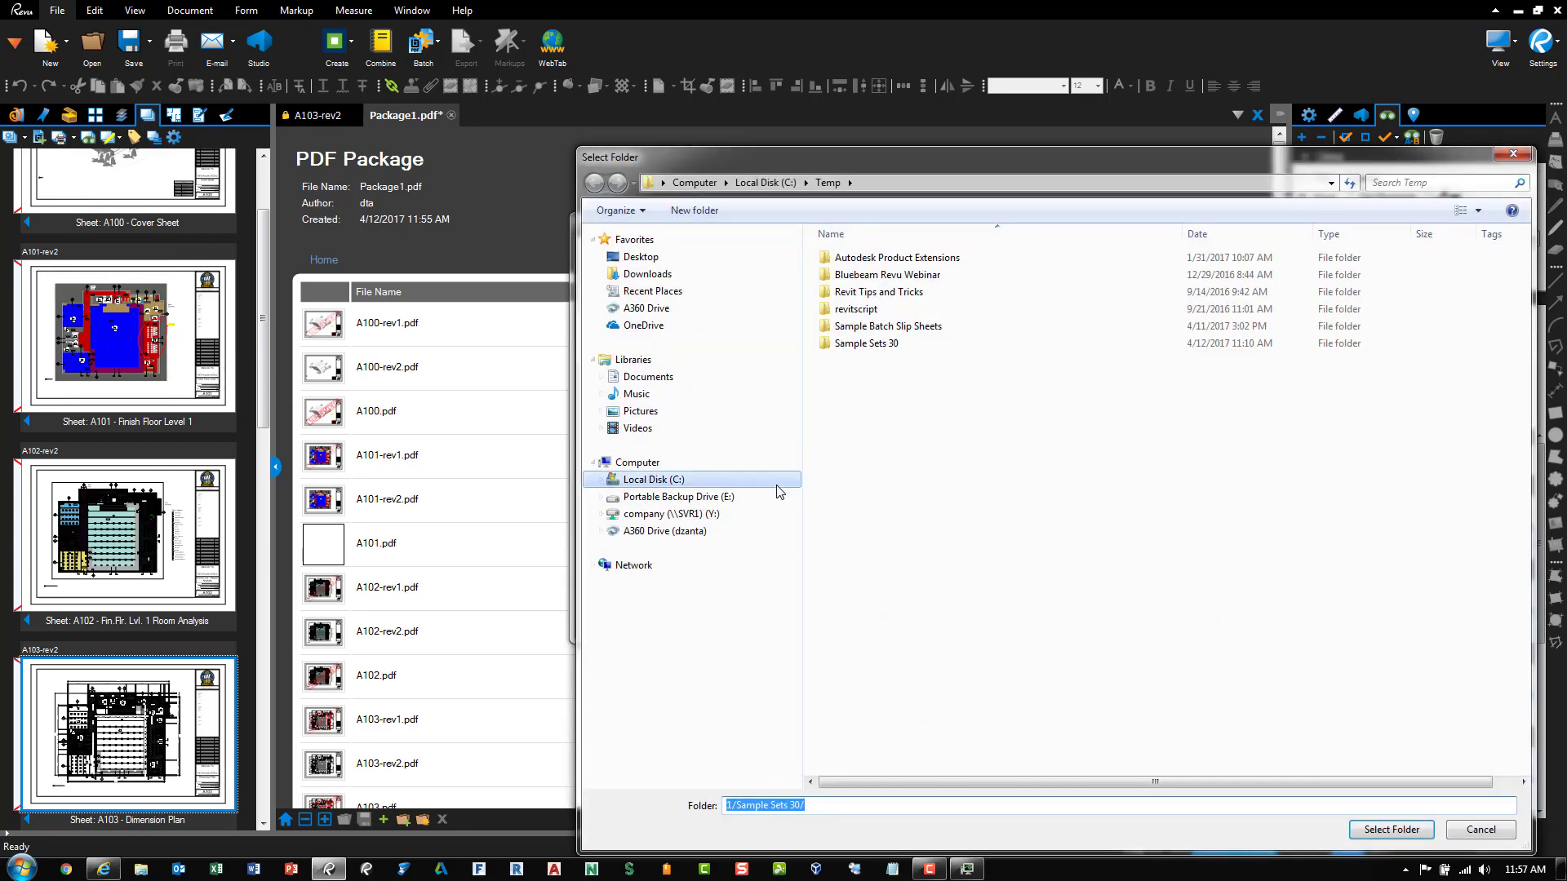
left_click_drag(957, 155, 760, 75)
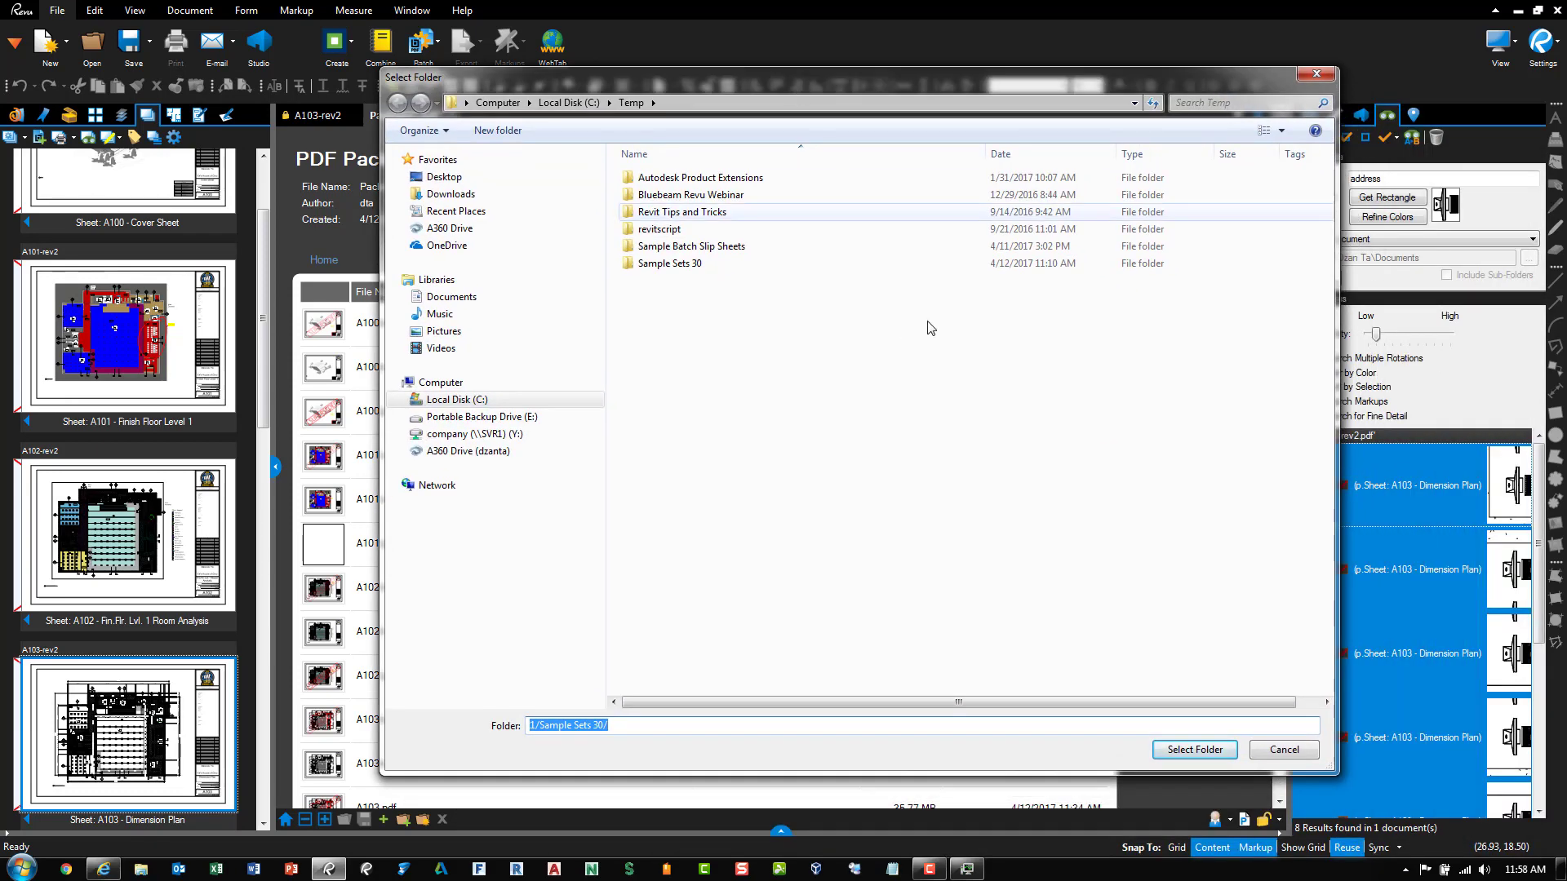
left_click(1194, 750)
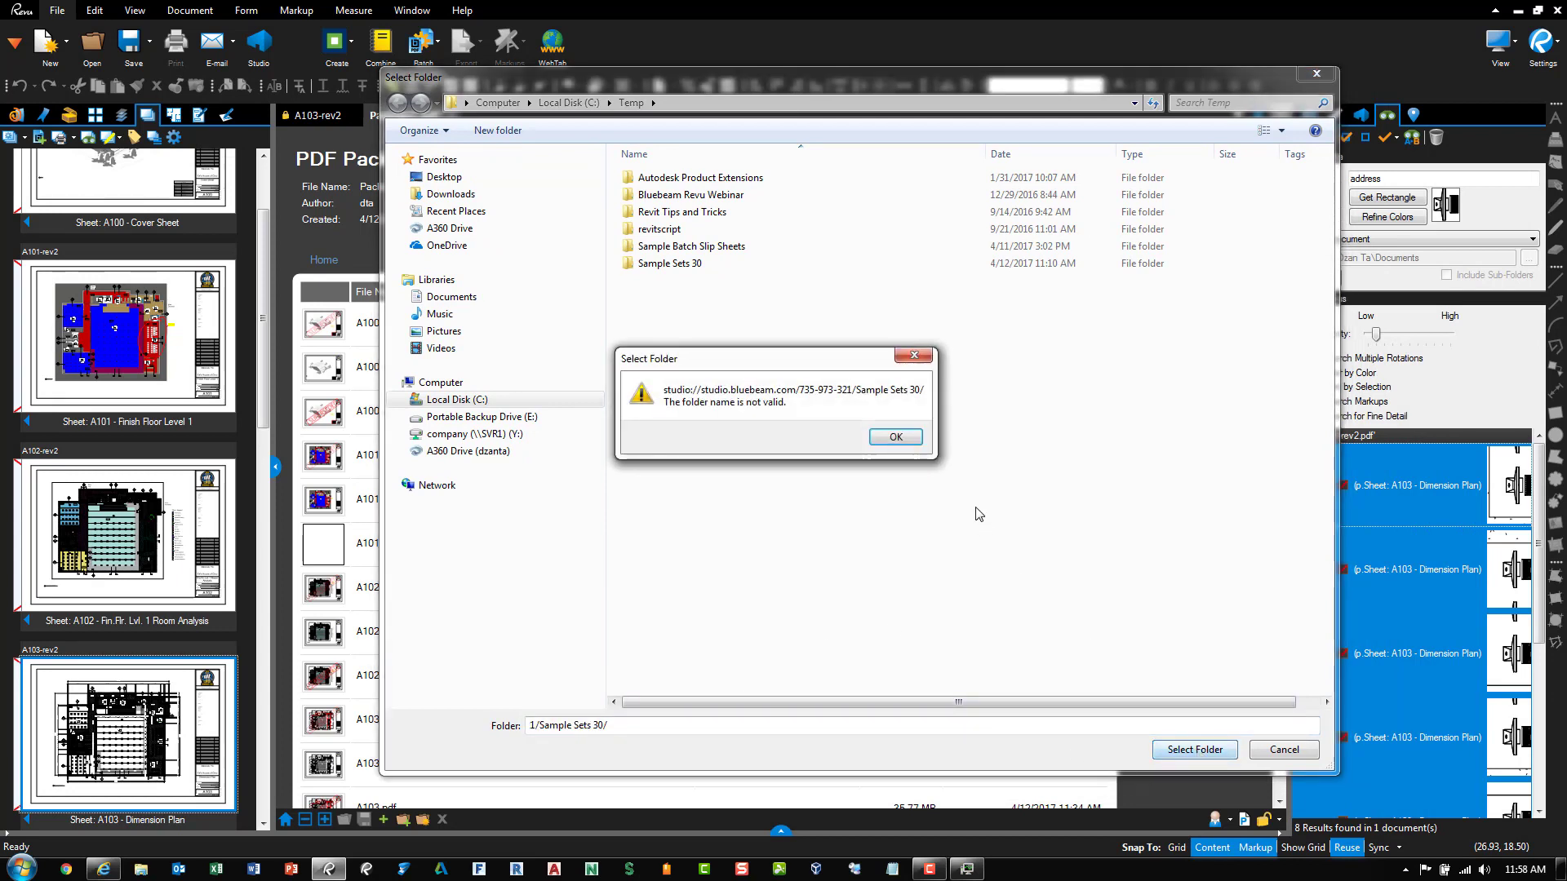
left_click(902, 442)
double_click(690, 264)
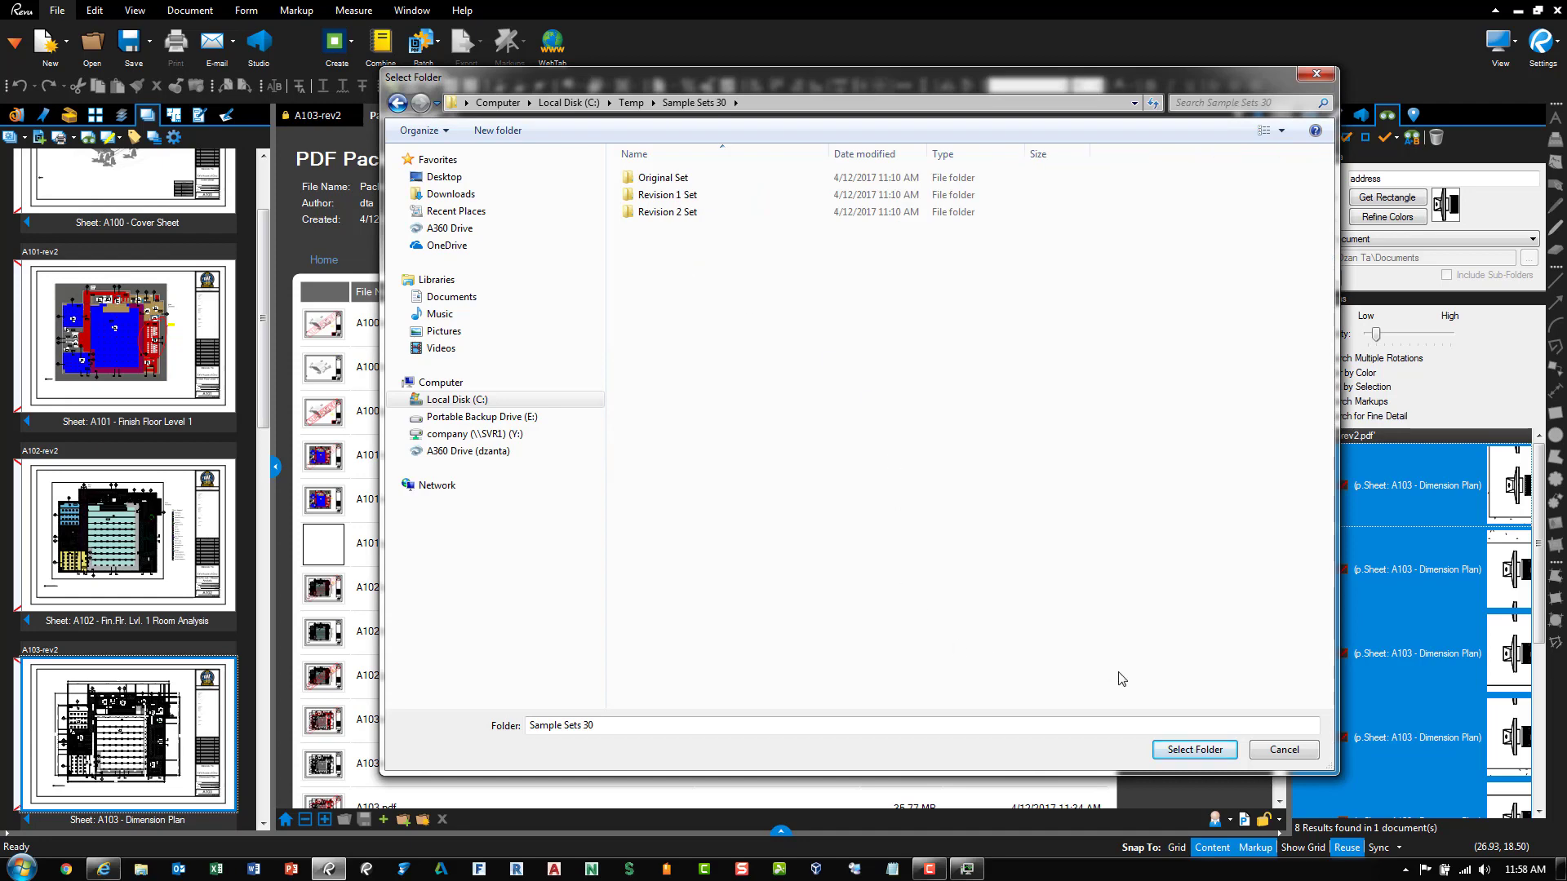
left_click(1173, 759)
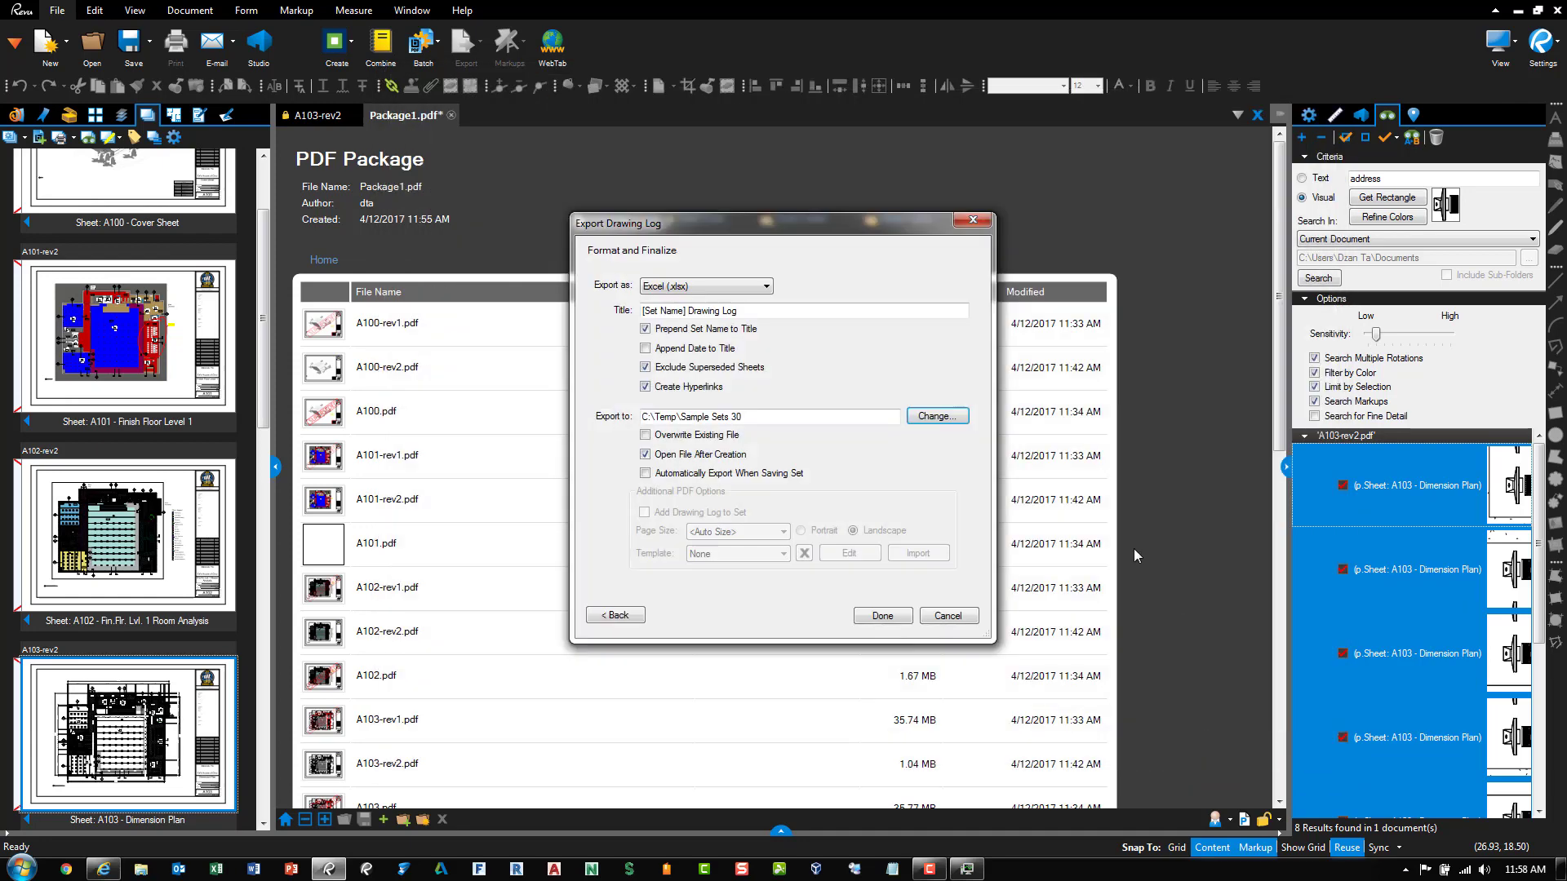
Create the Latest Revision Drawing Log workbook, then close Excel without saving
left_click(892, 620)
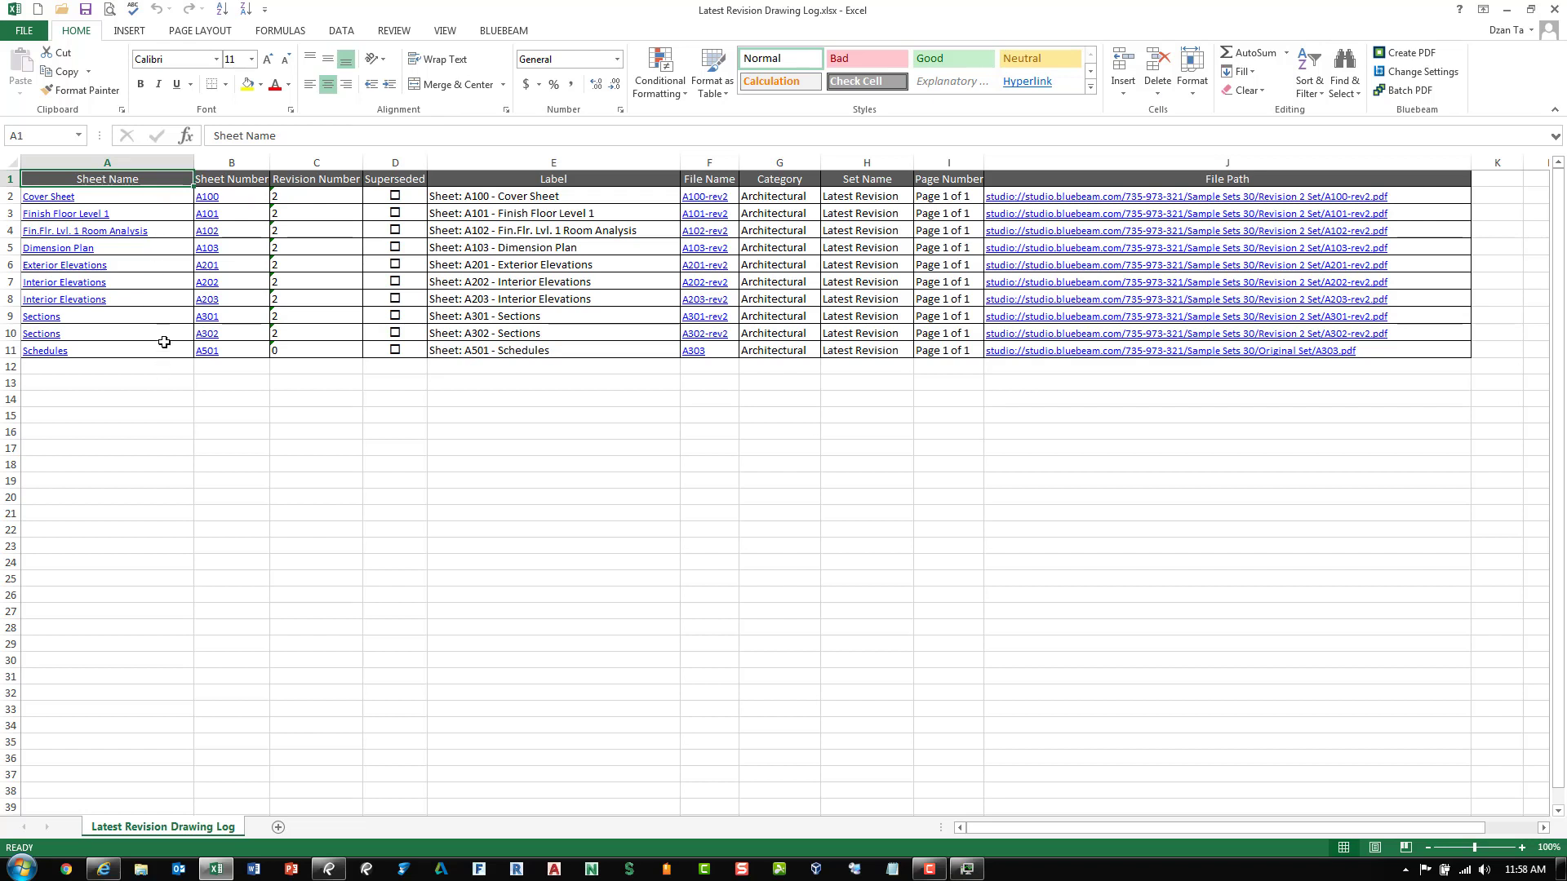
left_click(1554, 9)
left_click(784, 457)
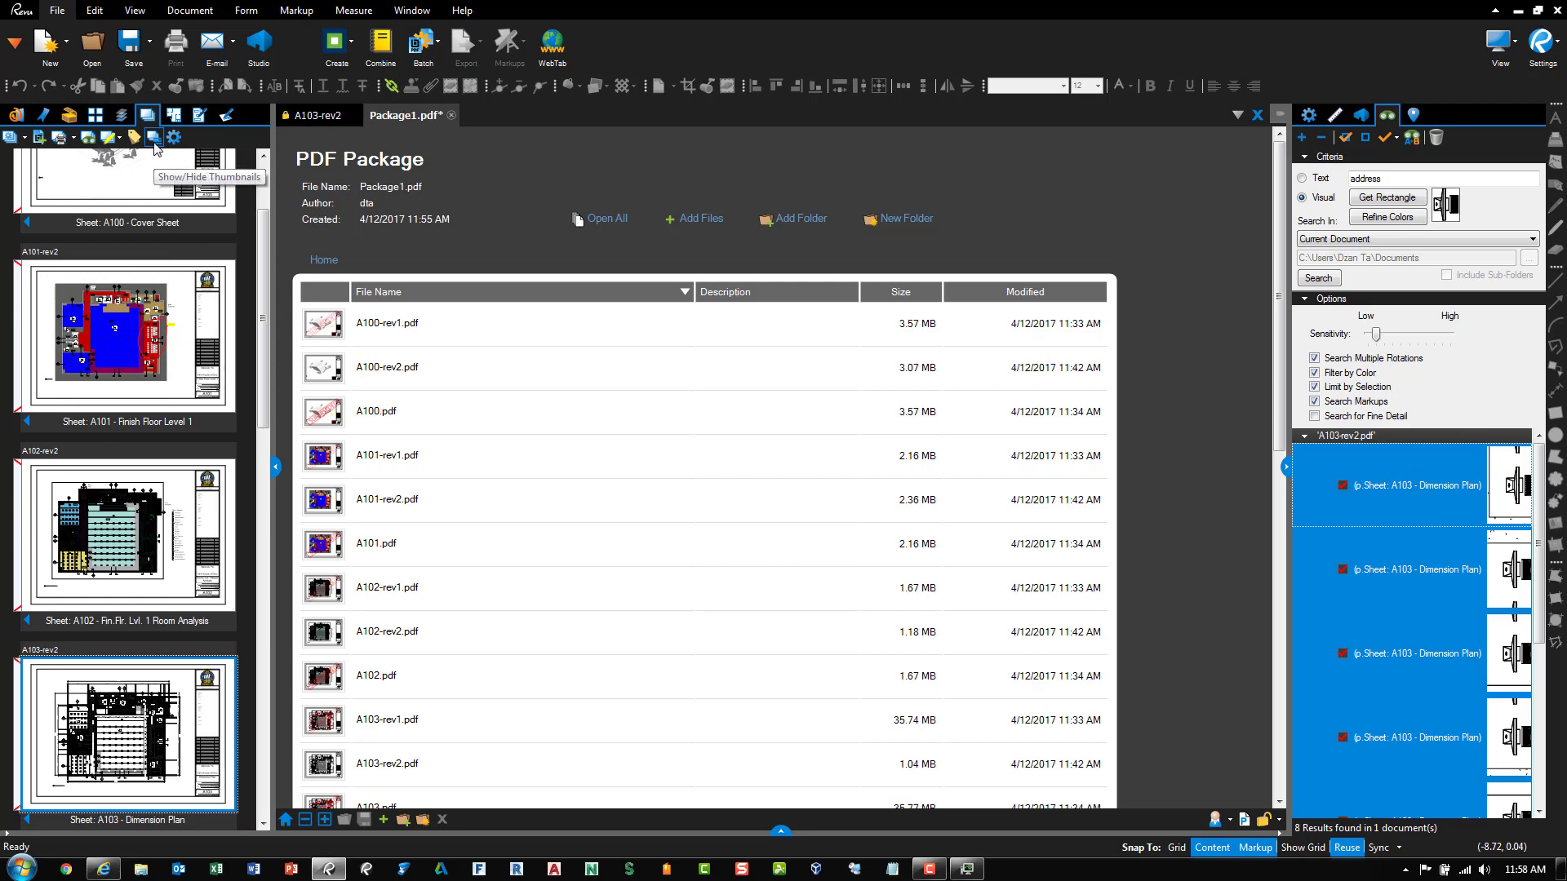
Hide the Sets thumbnails, switch sheet A100 to rev1, and open the A100-rev1 cover sheet
left_click(154, 138)
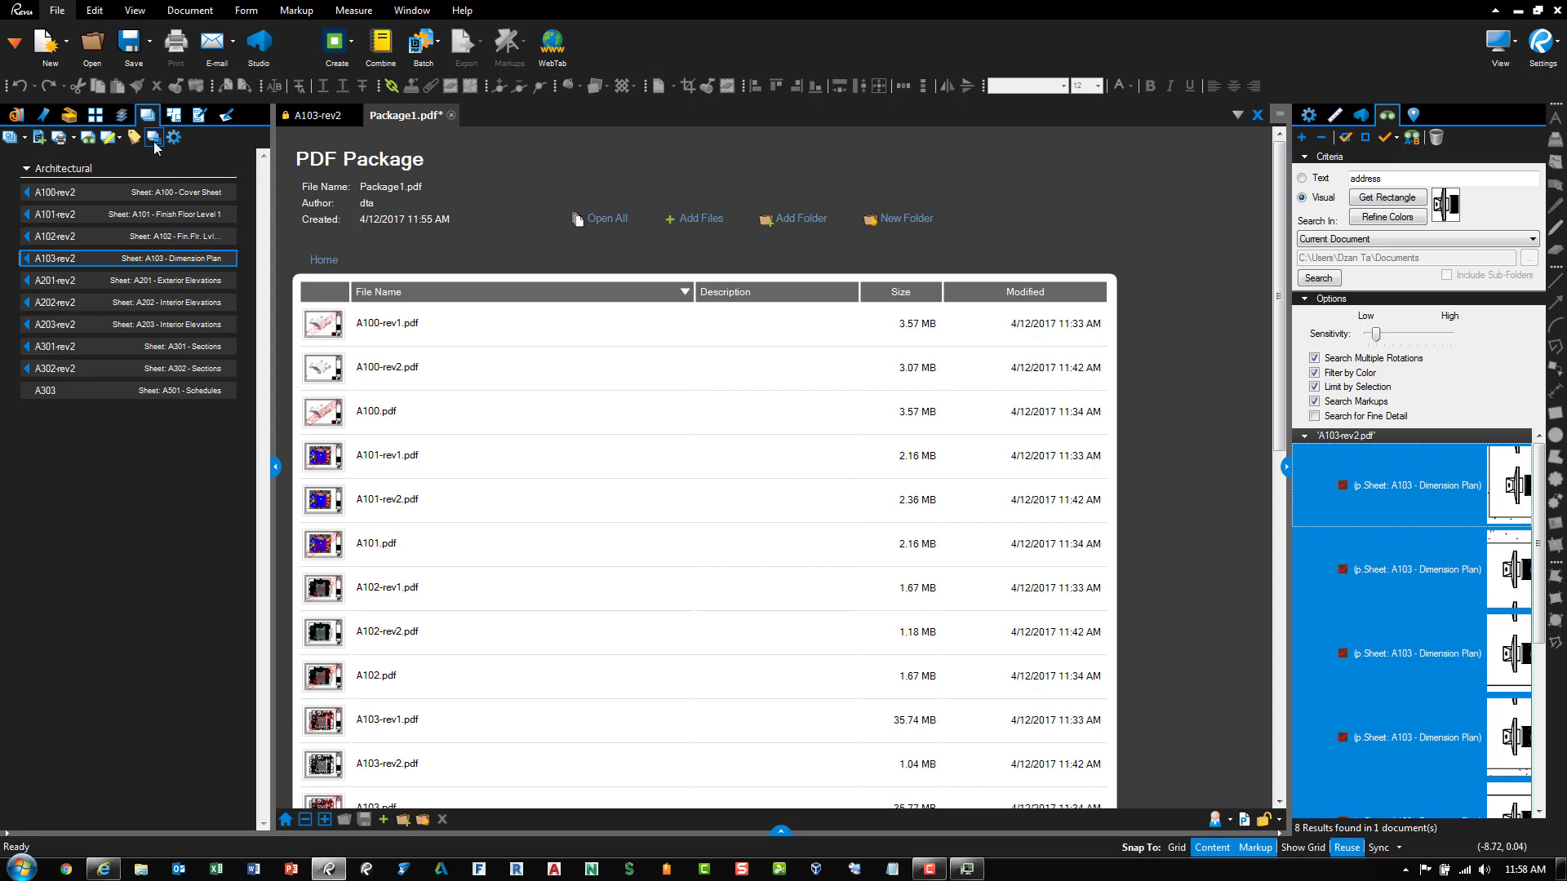
left_click(27, 193)
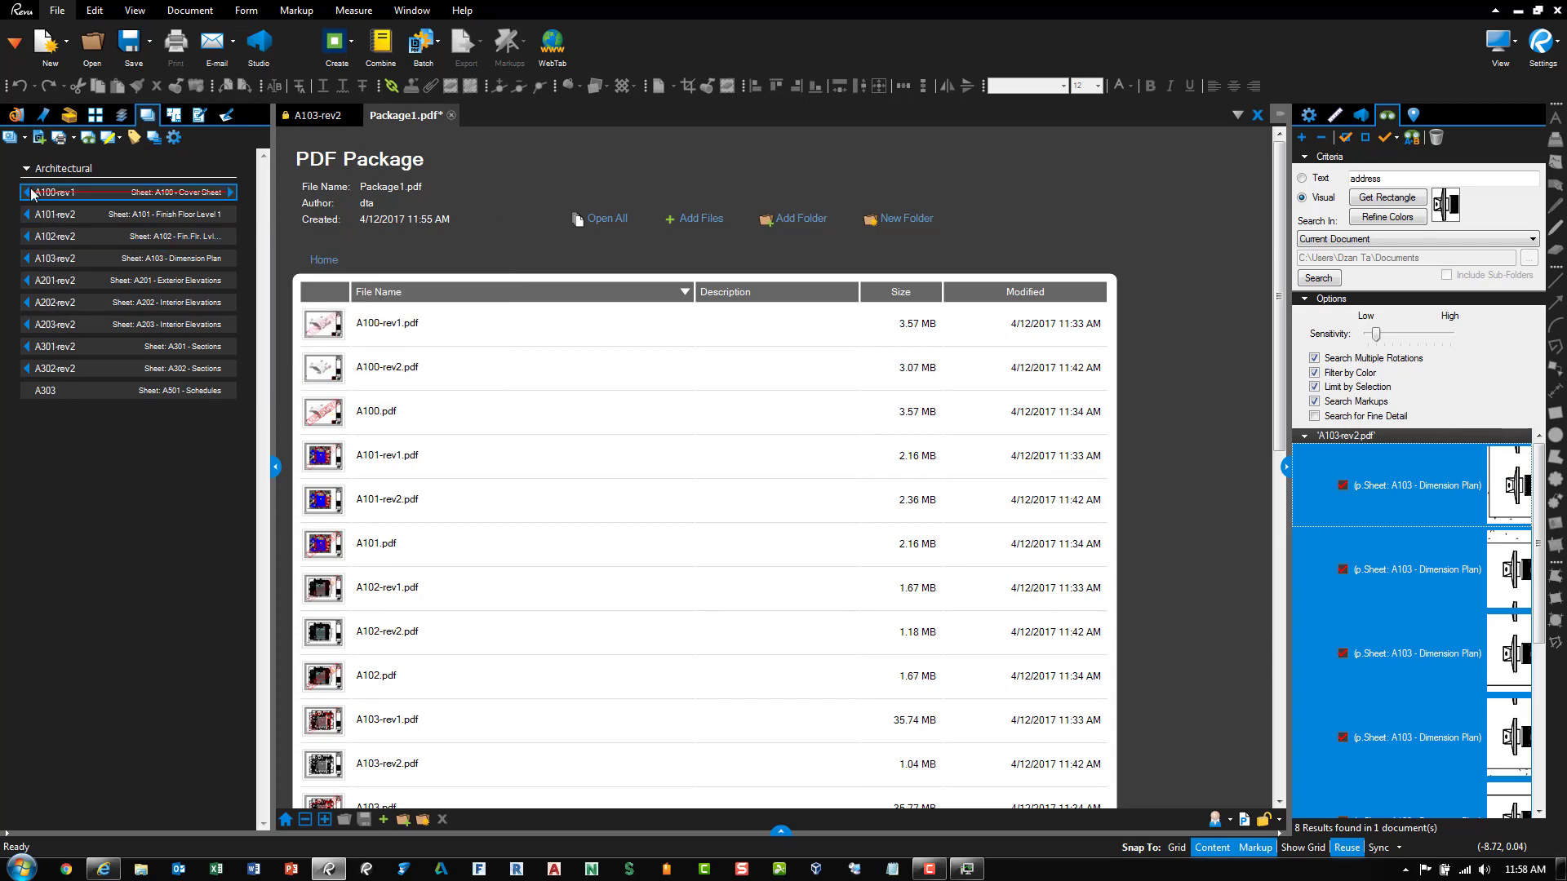
left_click(233, 194)
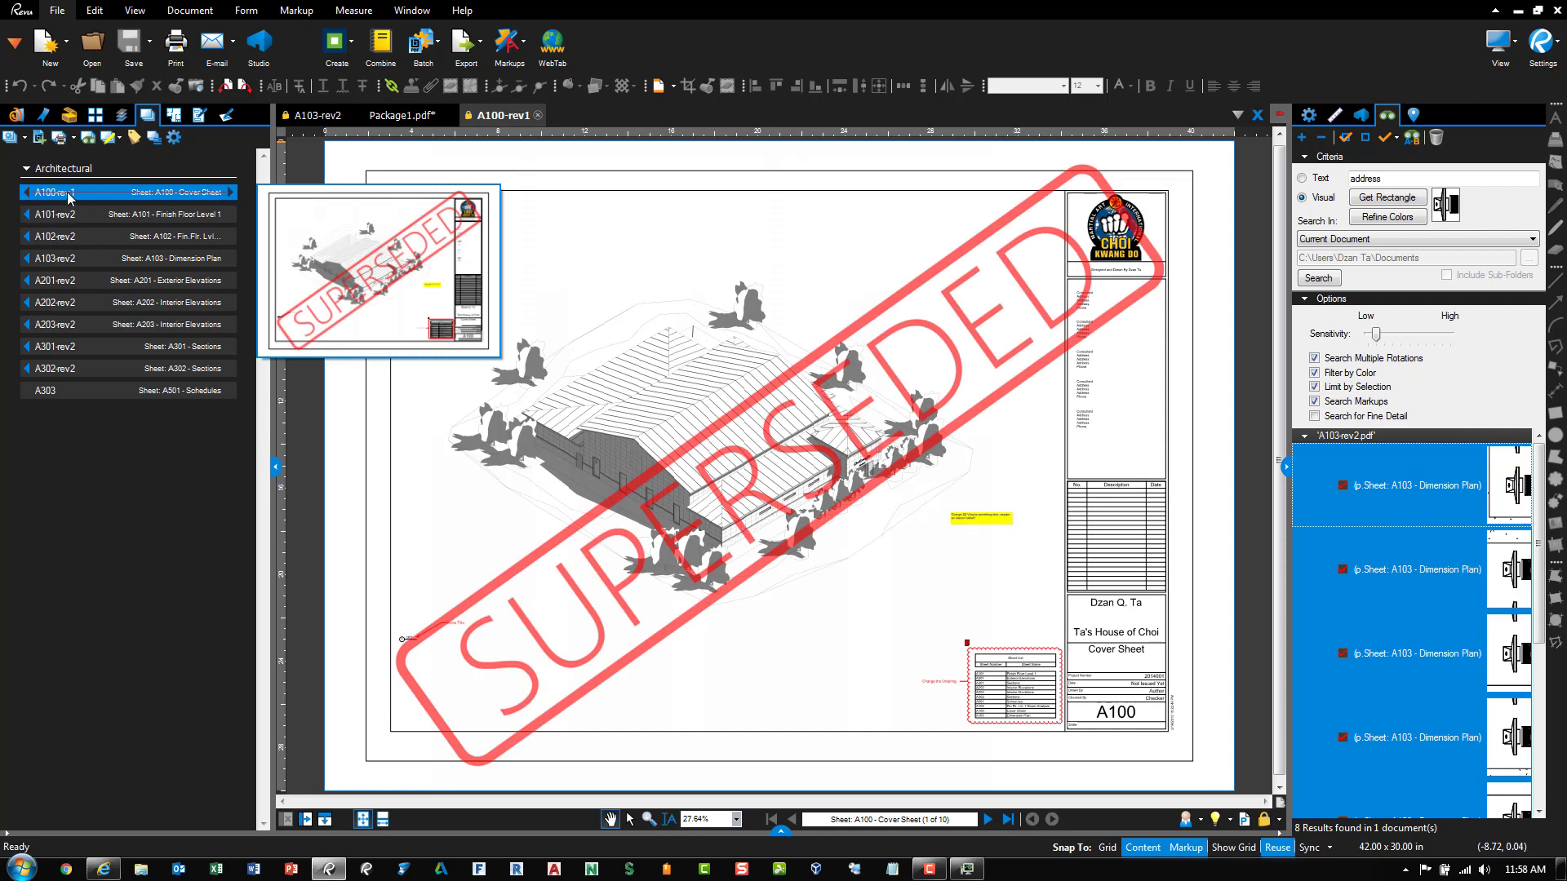
Return A100 to rev2 and open it, then review the Sets preferences and cancel
left_click(232, 196)
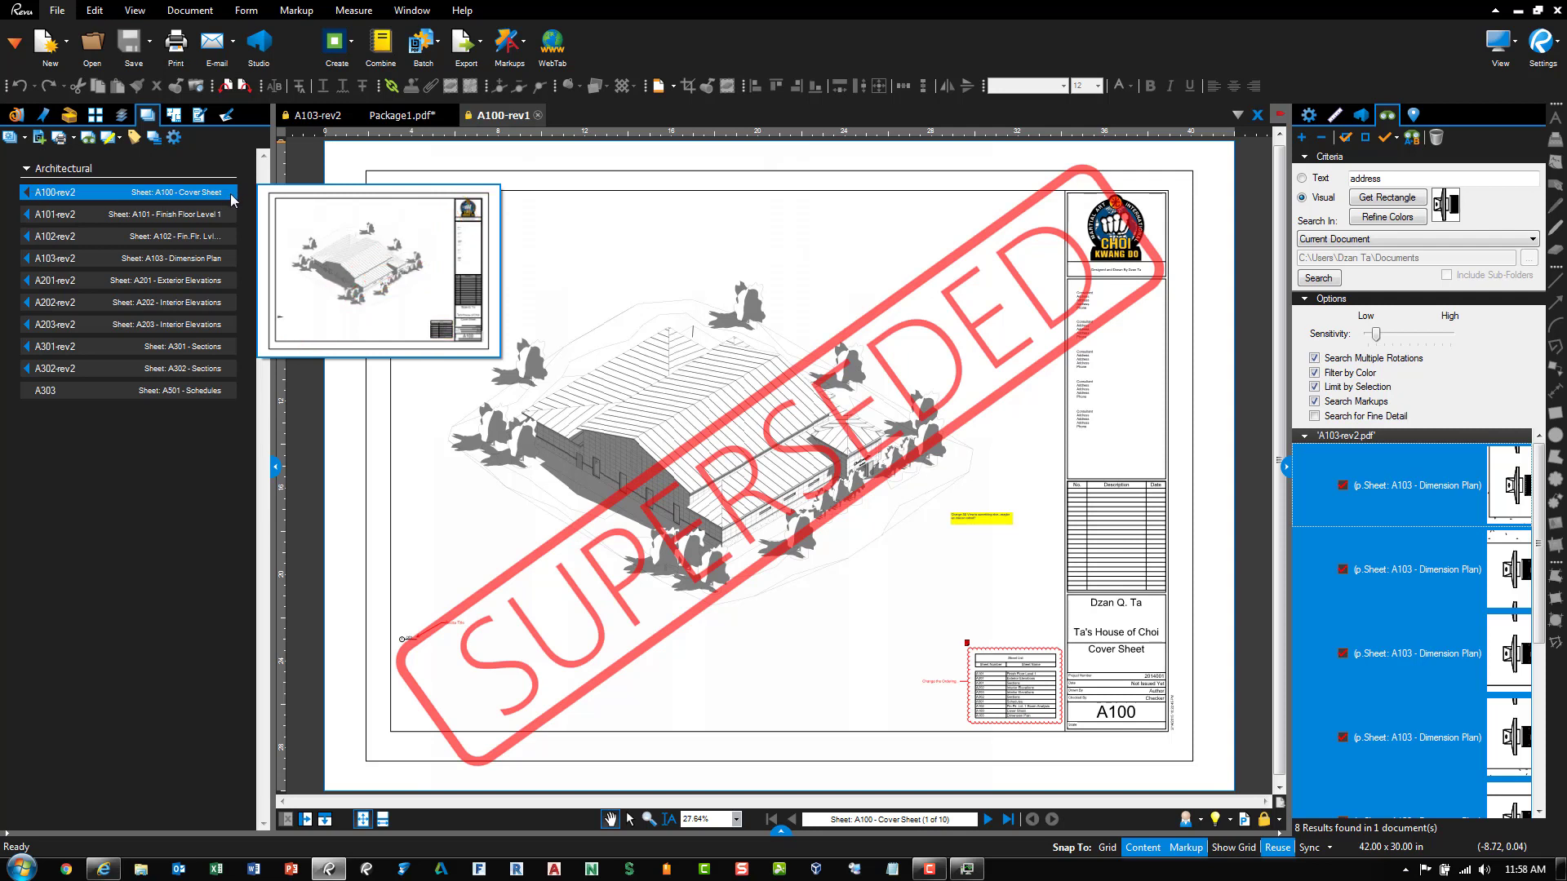
left_click(31, 194)
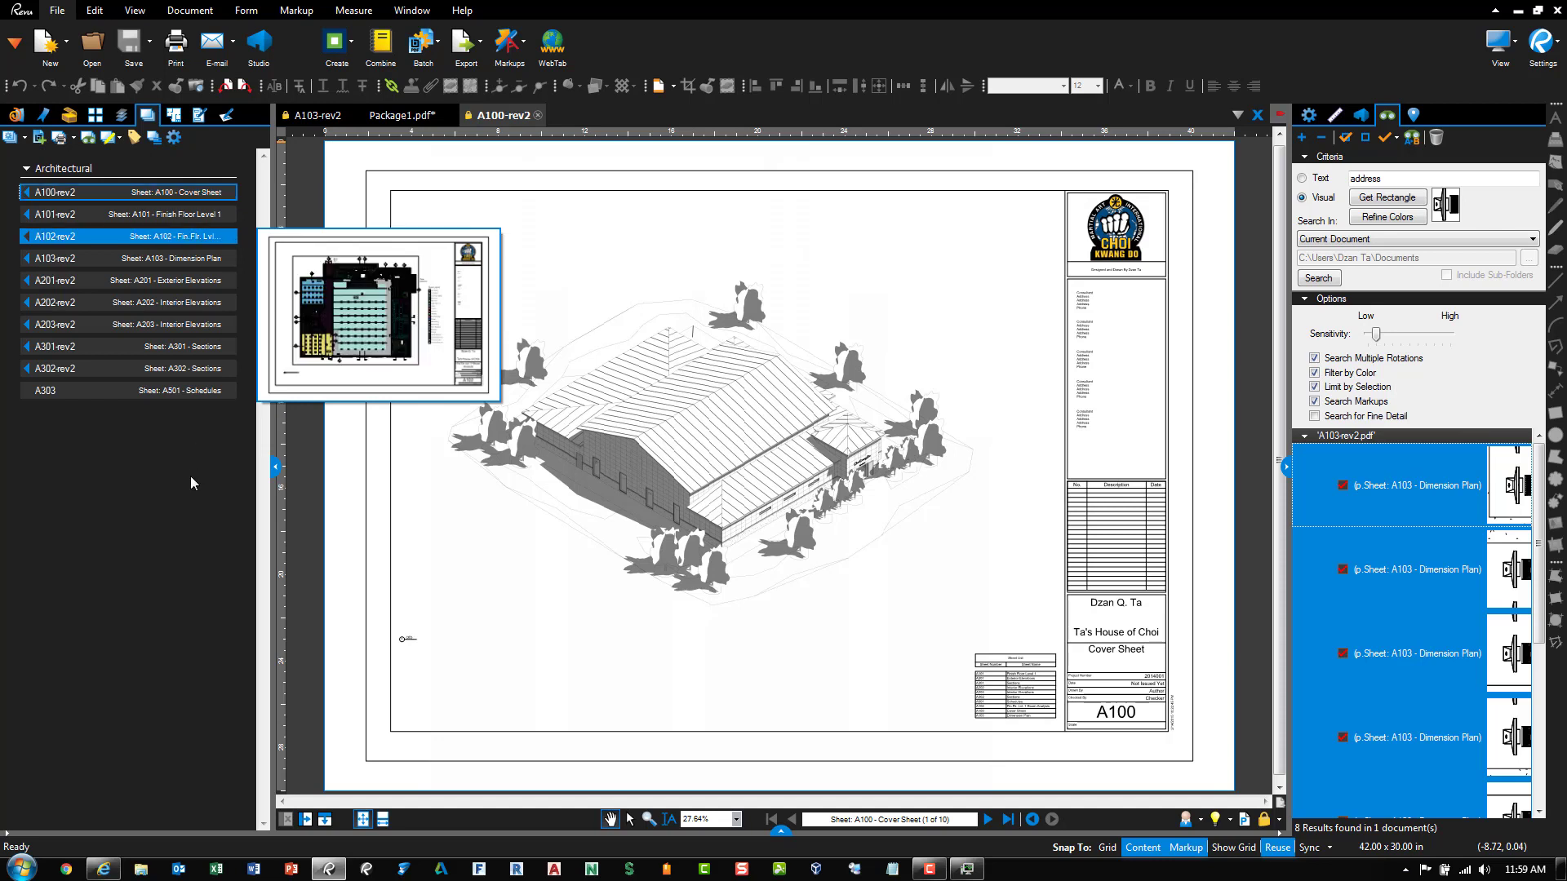
left_click(173, 138)
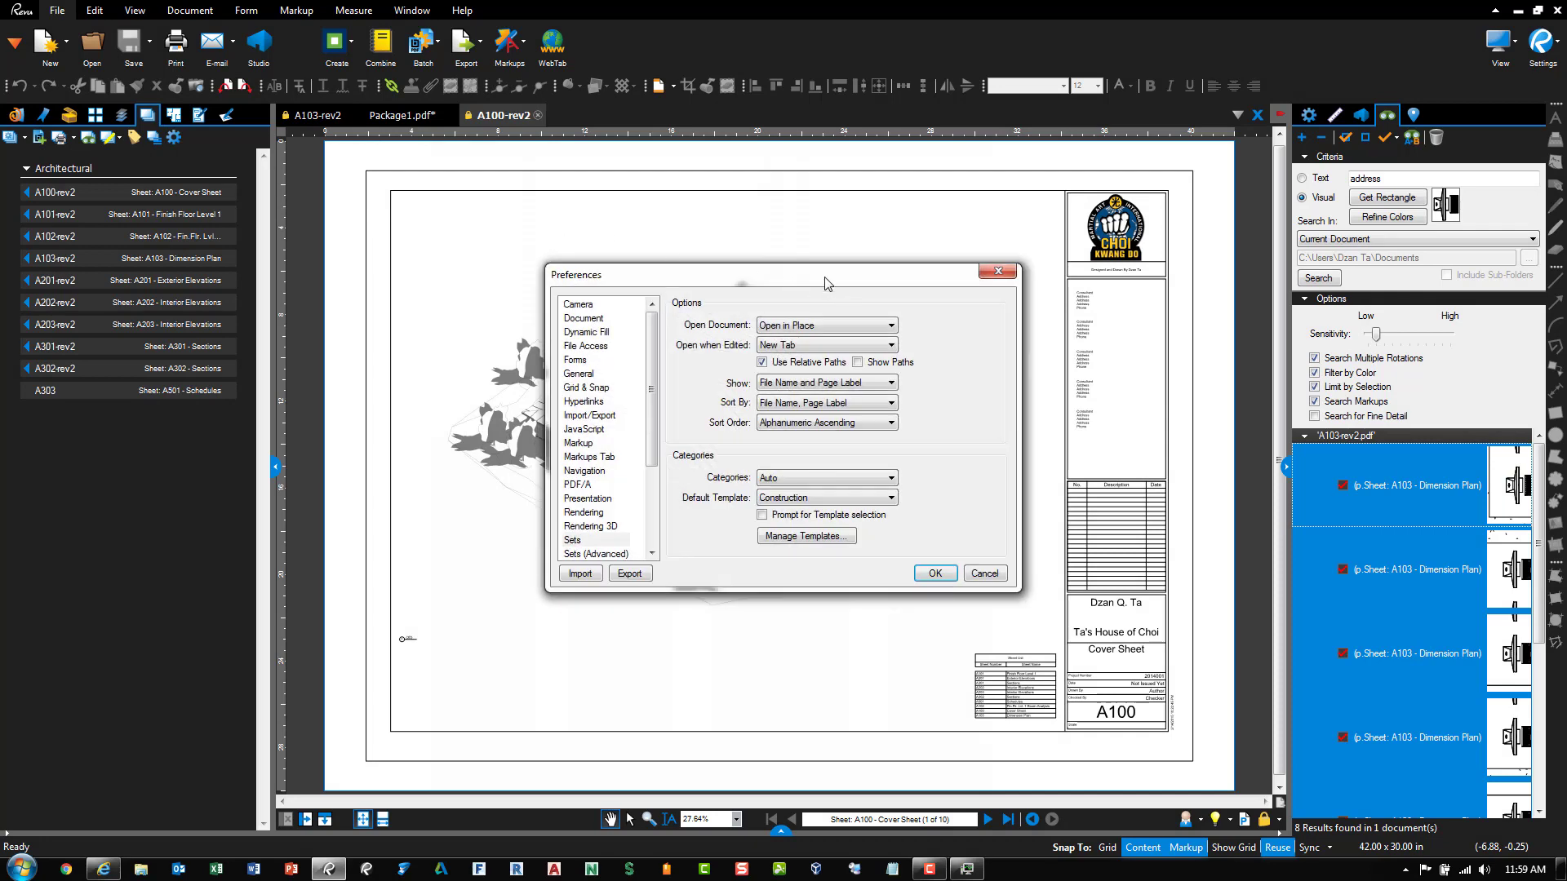
left_click_drag(825, 283, 813, 265)
left_click_drag(648, 389, 646, 493)
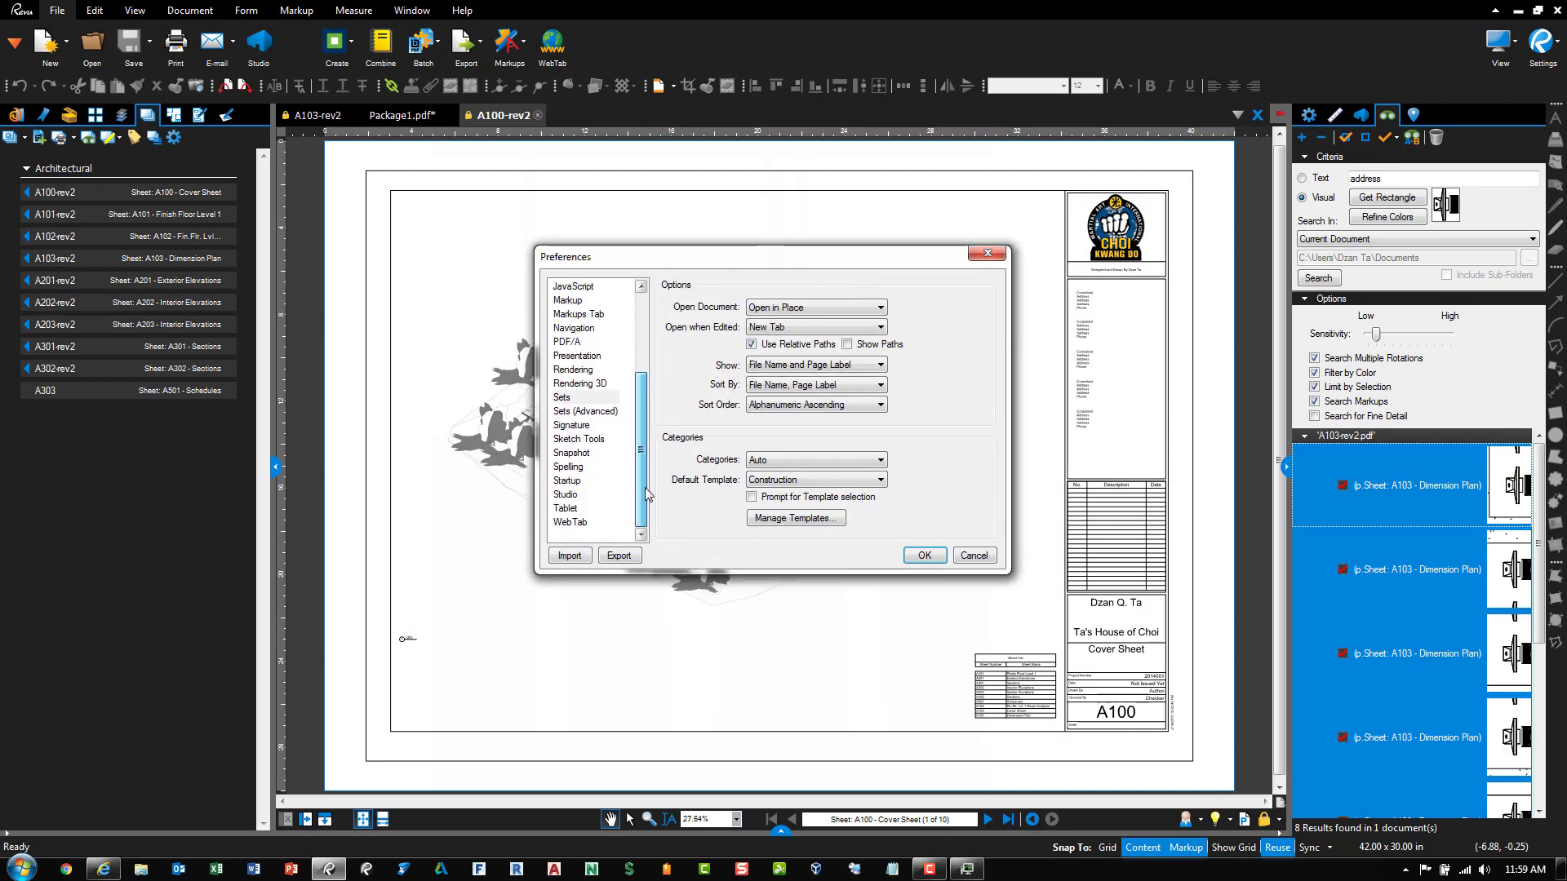
left_click(567, 398)
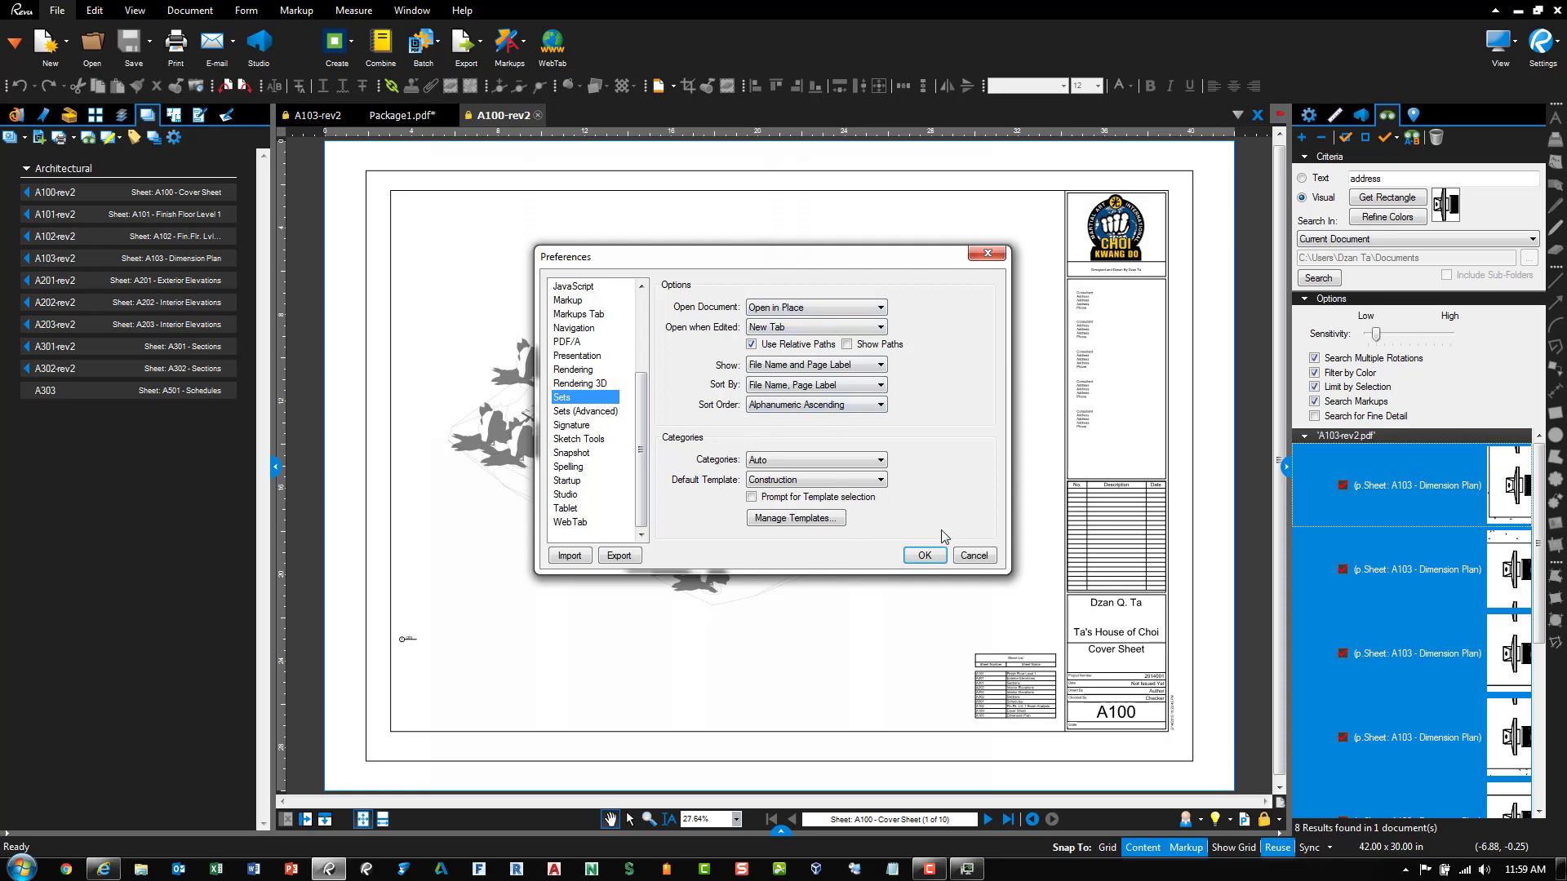
left_click(974, 556)
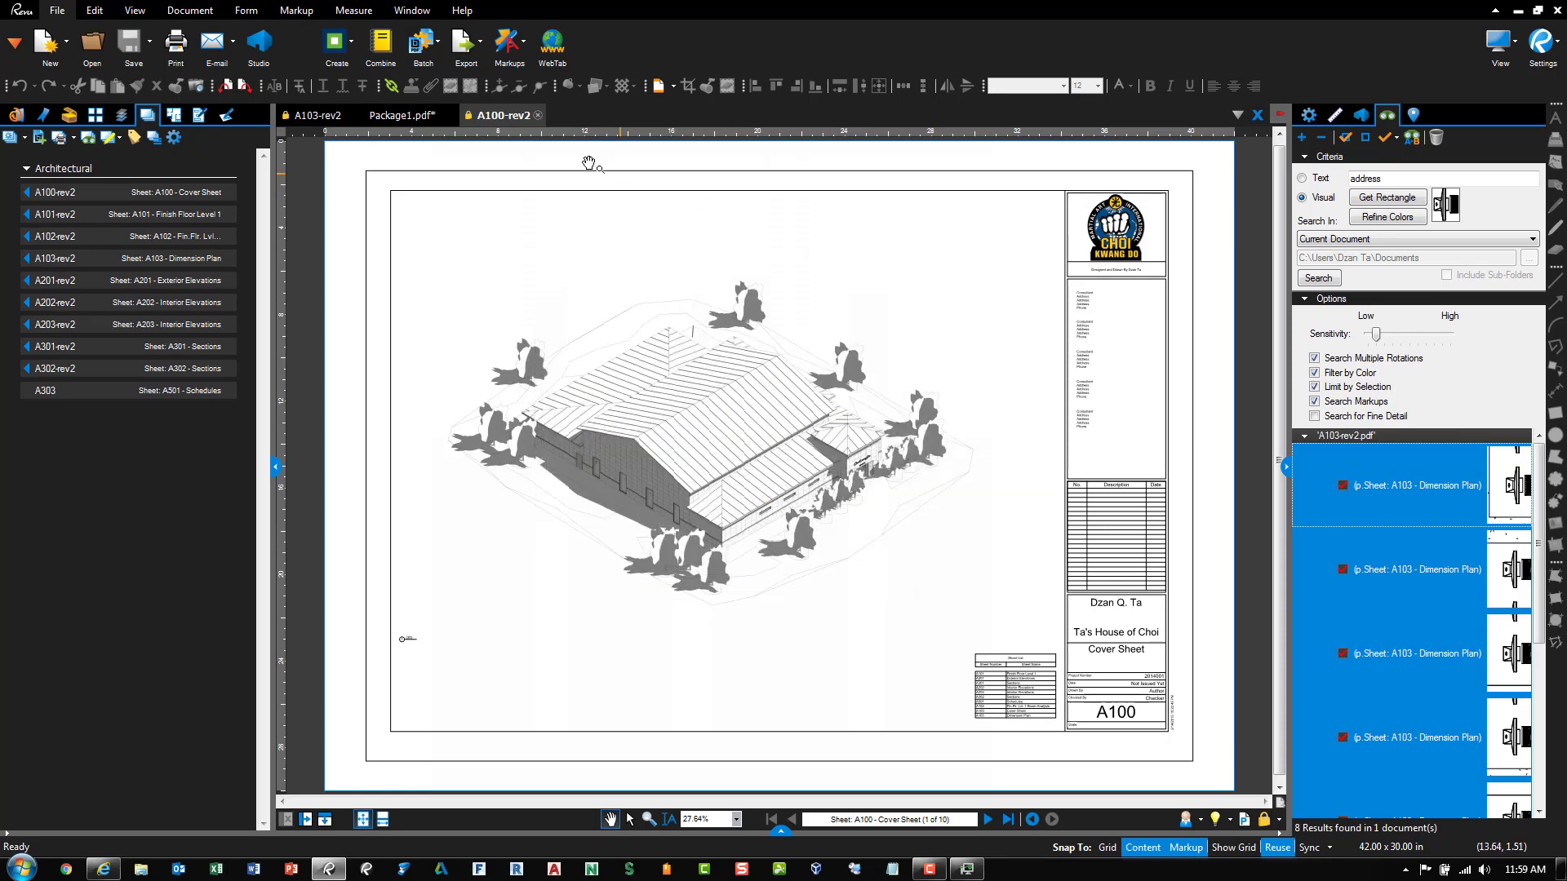
Close A100-rev2, Package1.pdf without saving, and A103-rev2, leaving the Studio project panel shown
left_click(538, 115)
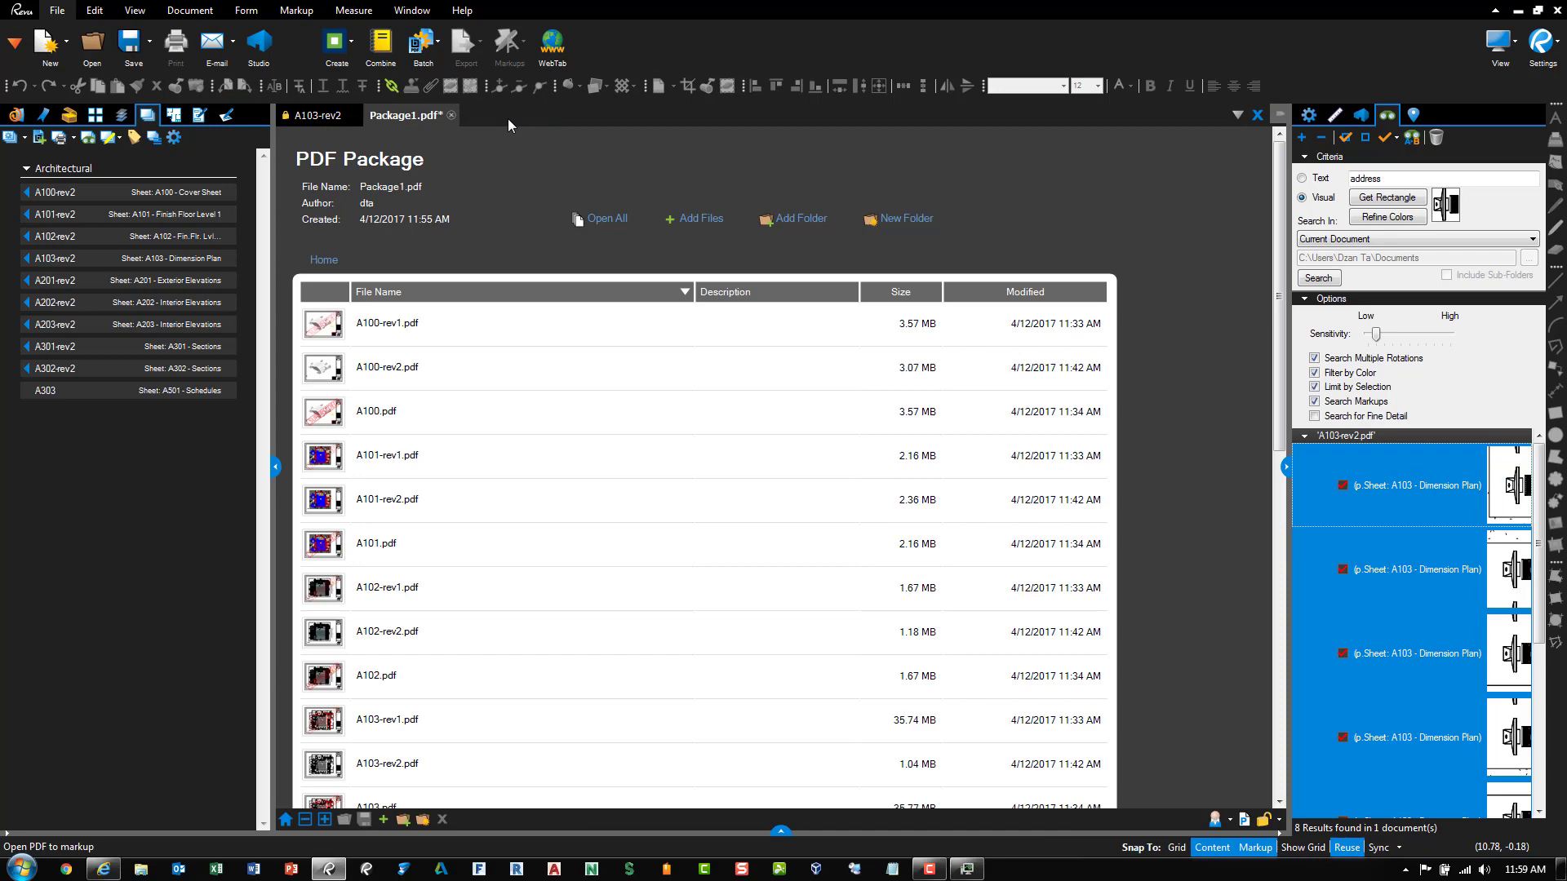
left_click(450, 115)
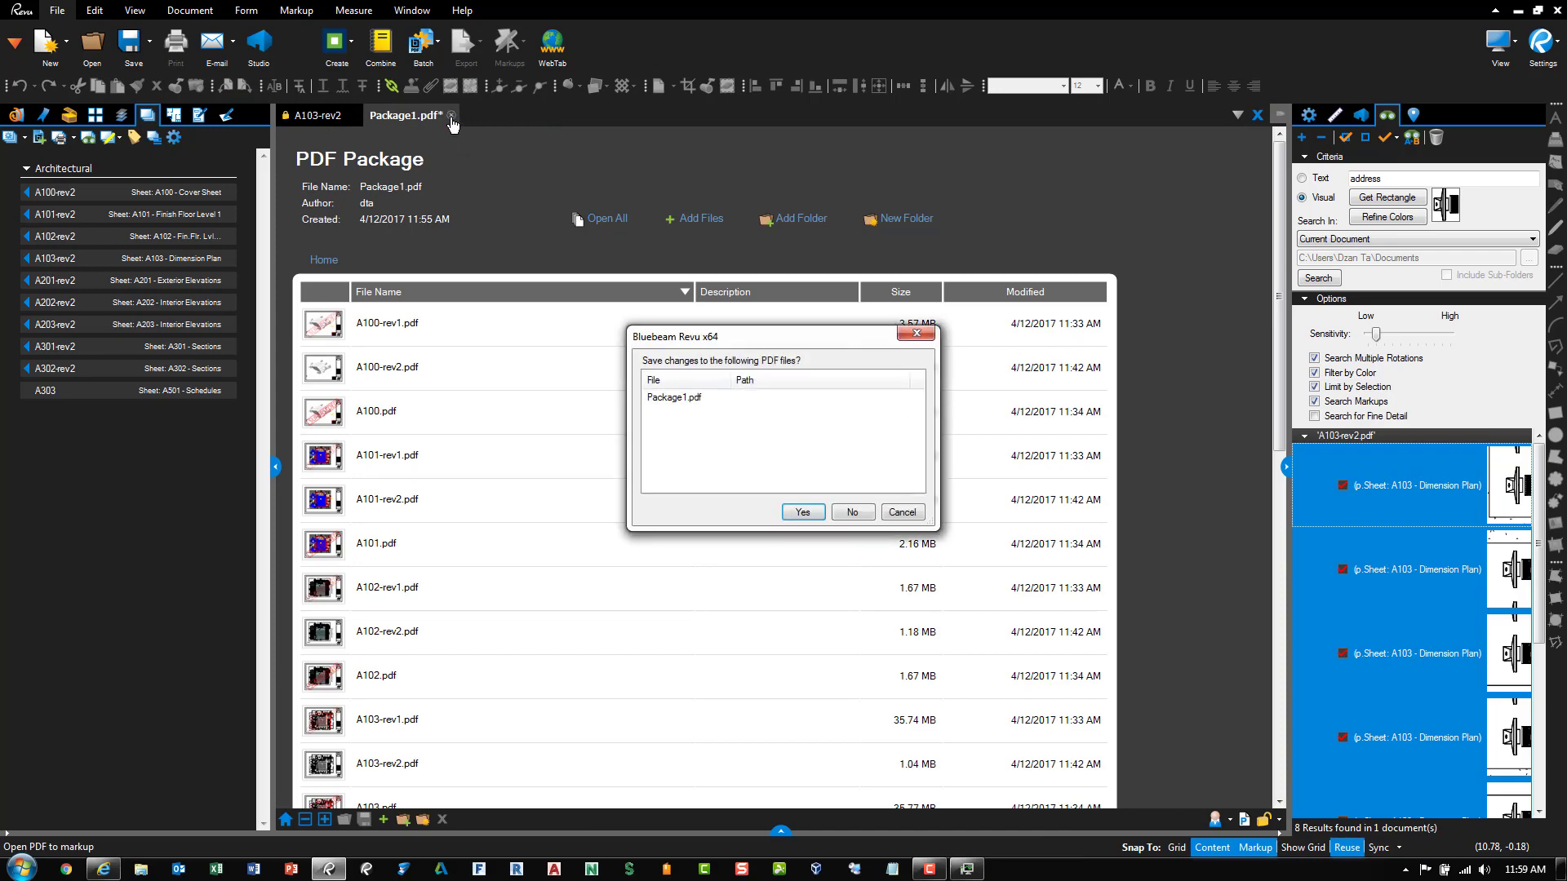
left_click(857, 512)
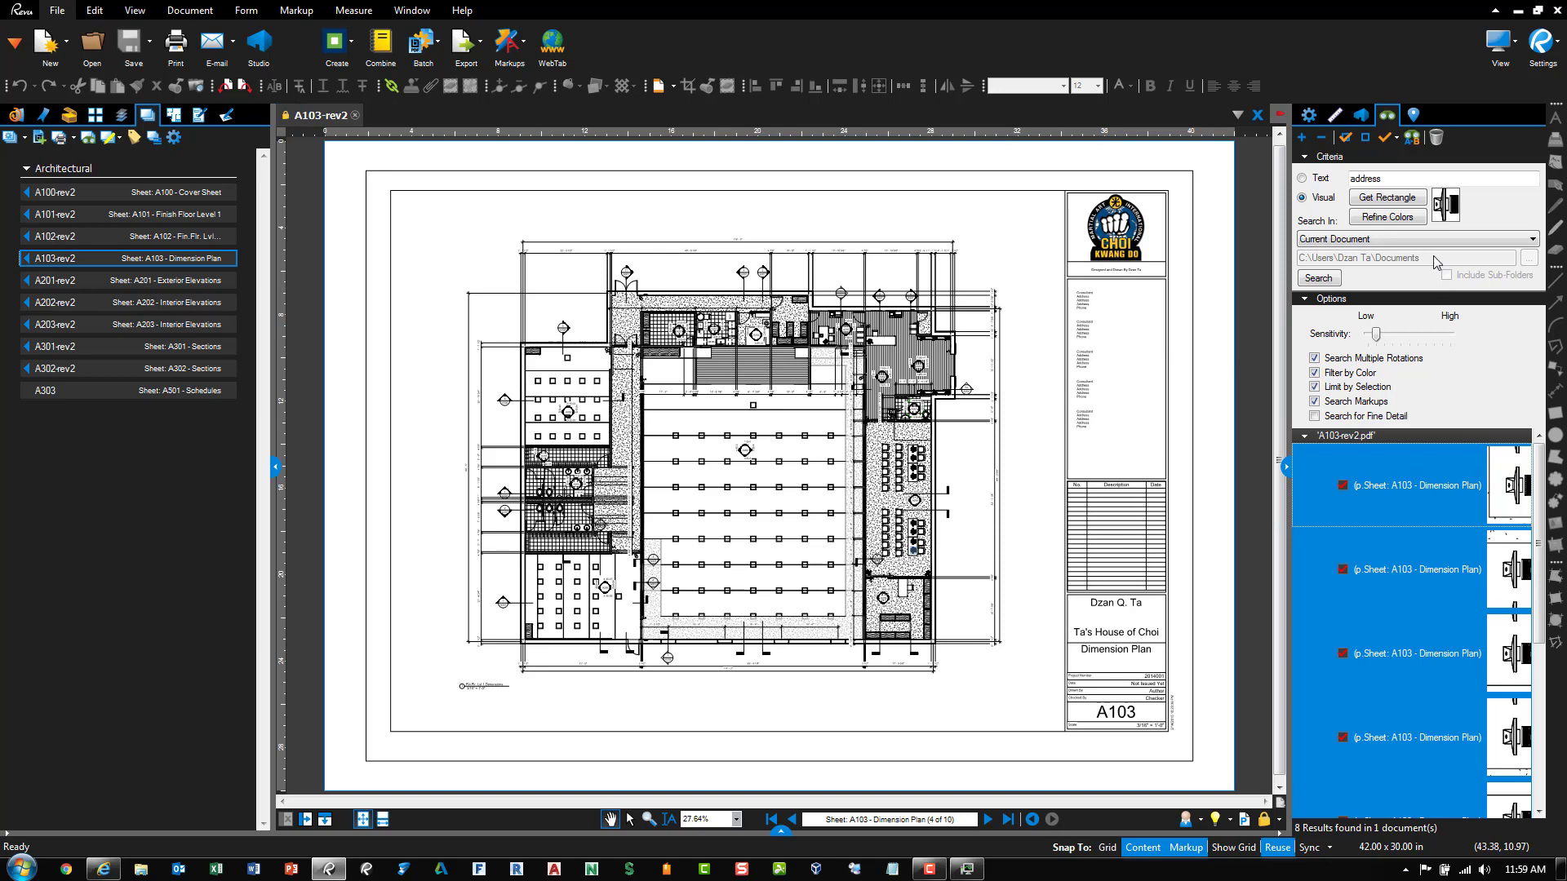
left_click(1363, 116)
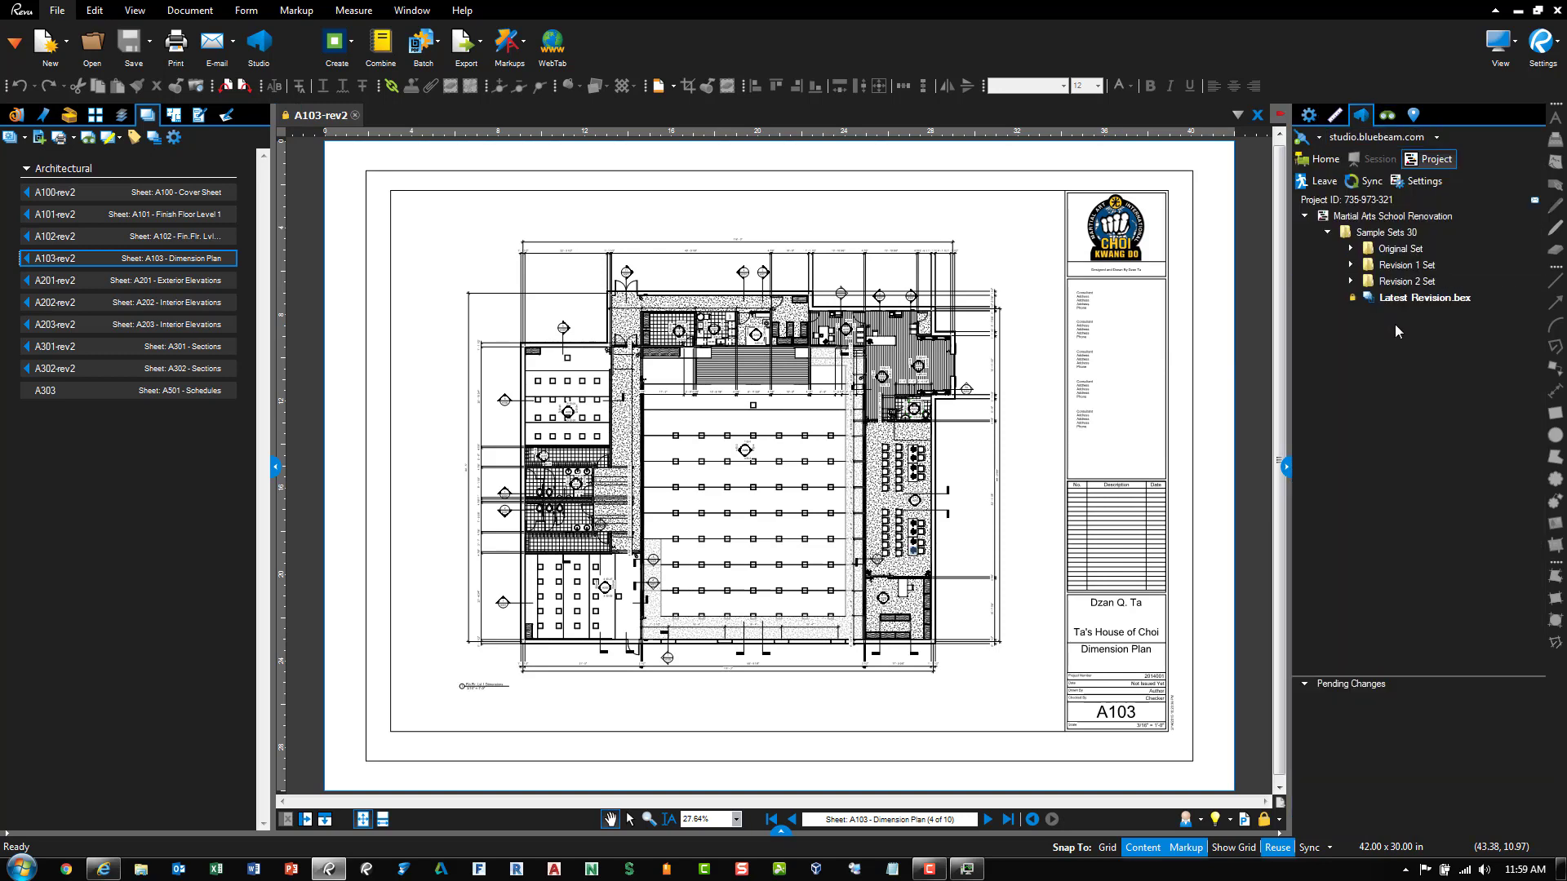
left_click(207, 286)
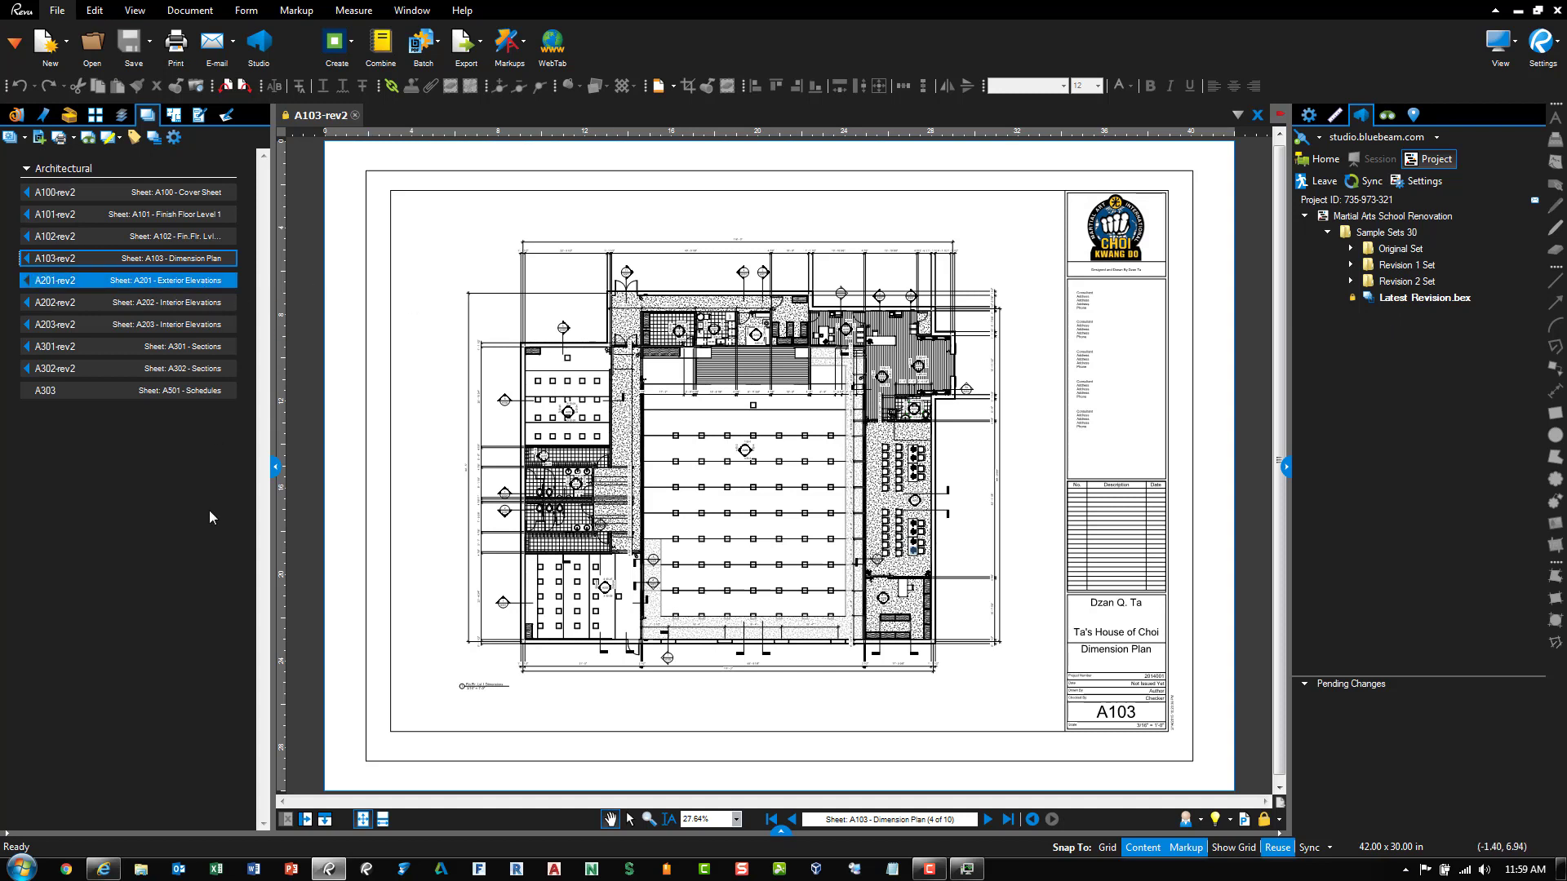
left_click(355, 116)
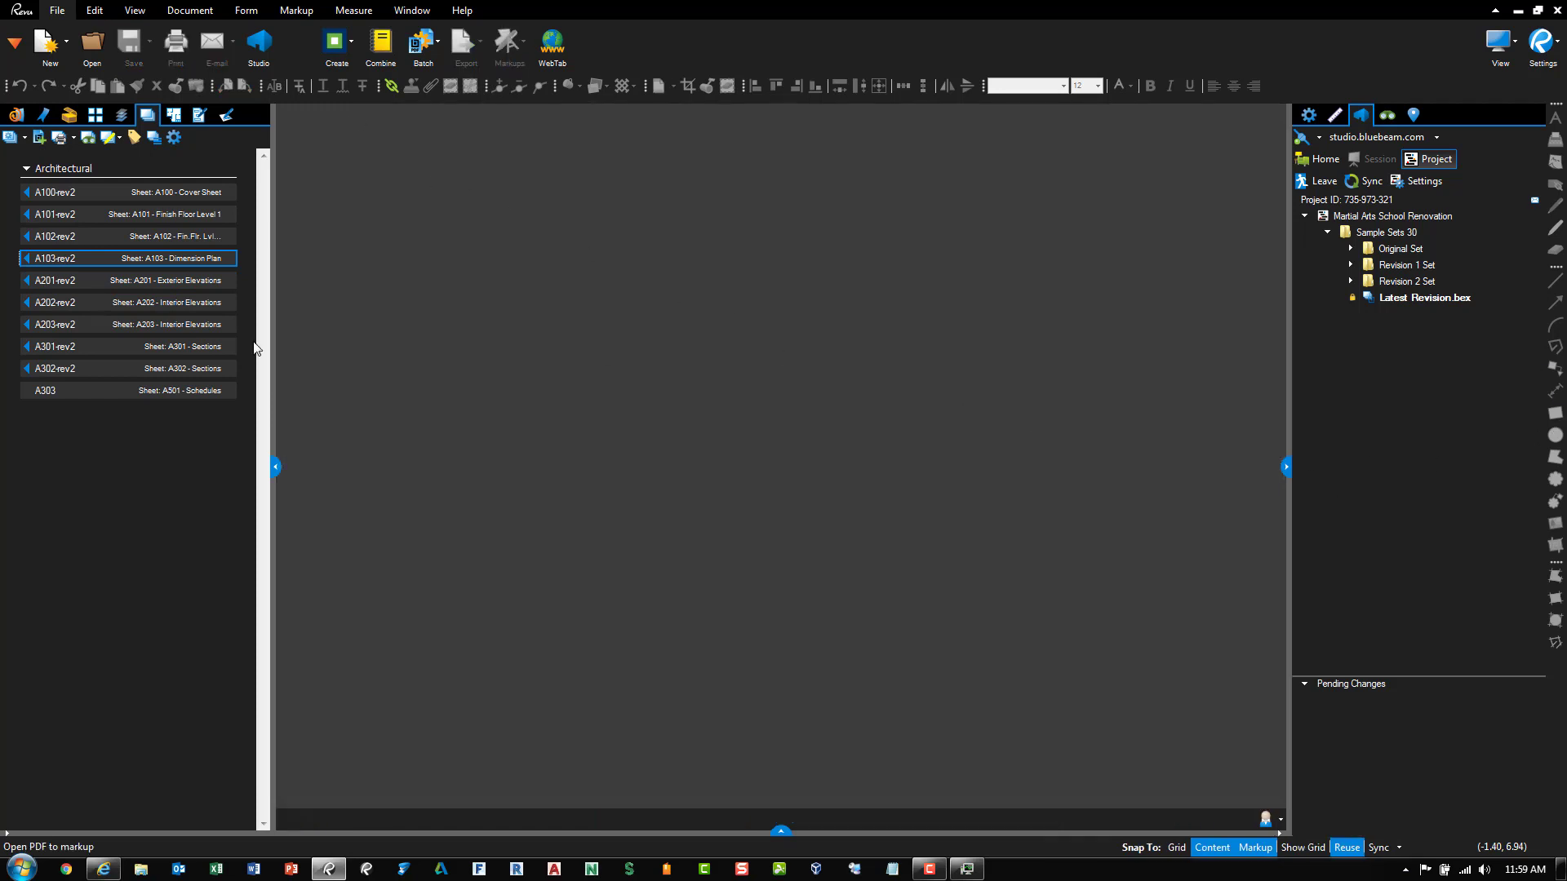
Save the Latest Revision set to the Studio project
left_click(46, 167)
left_click(25, 138)
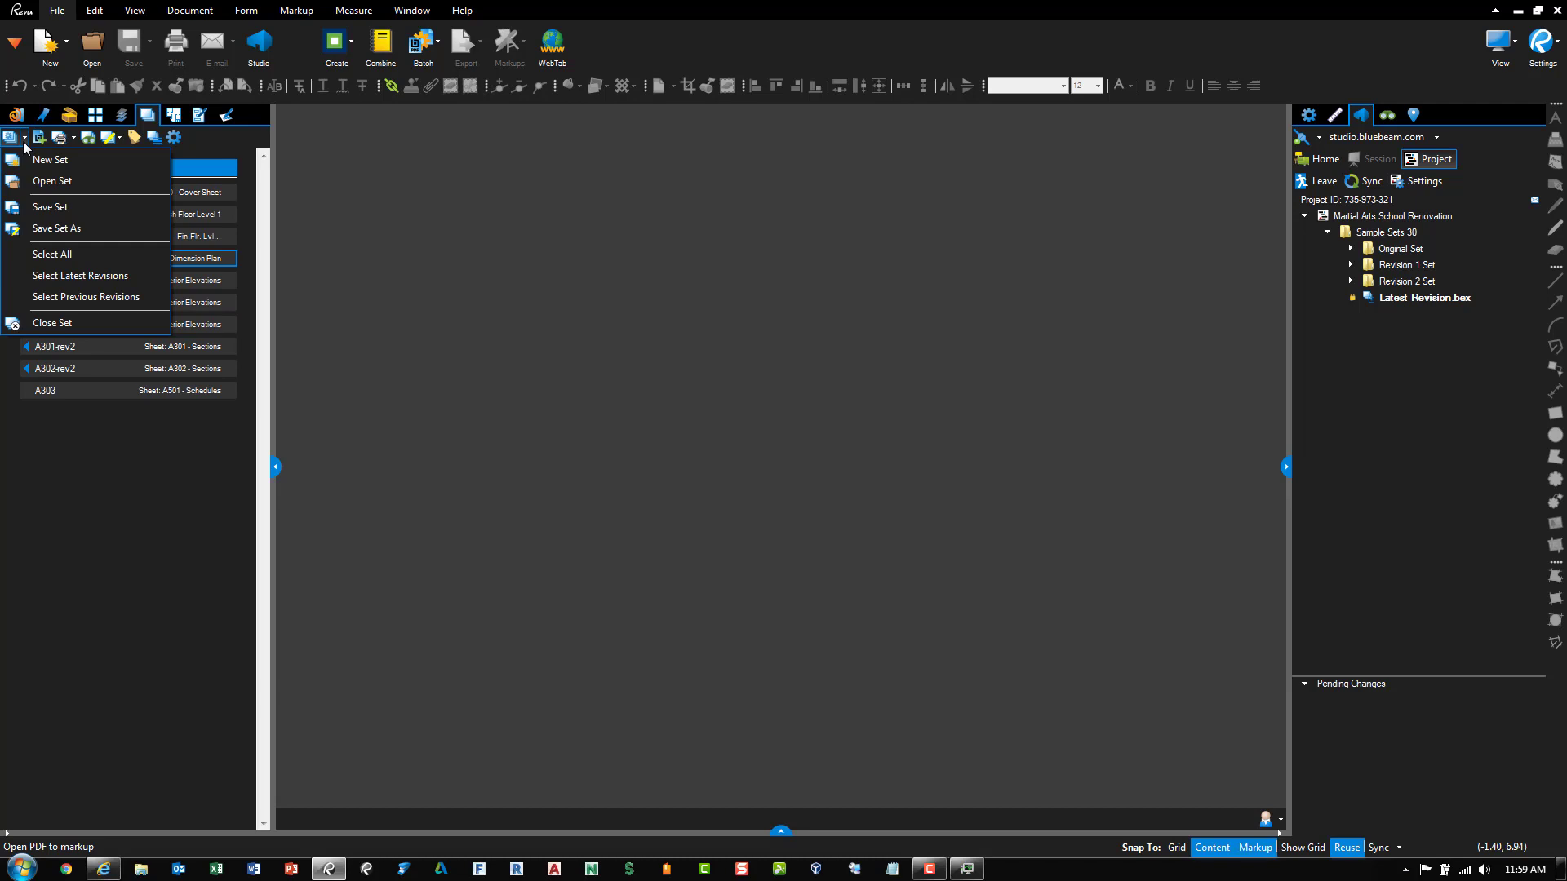
left_click(62, 209)
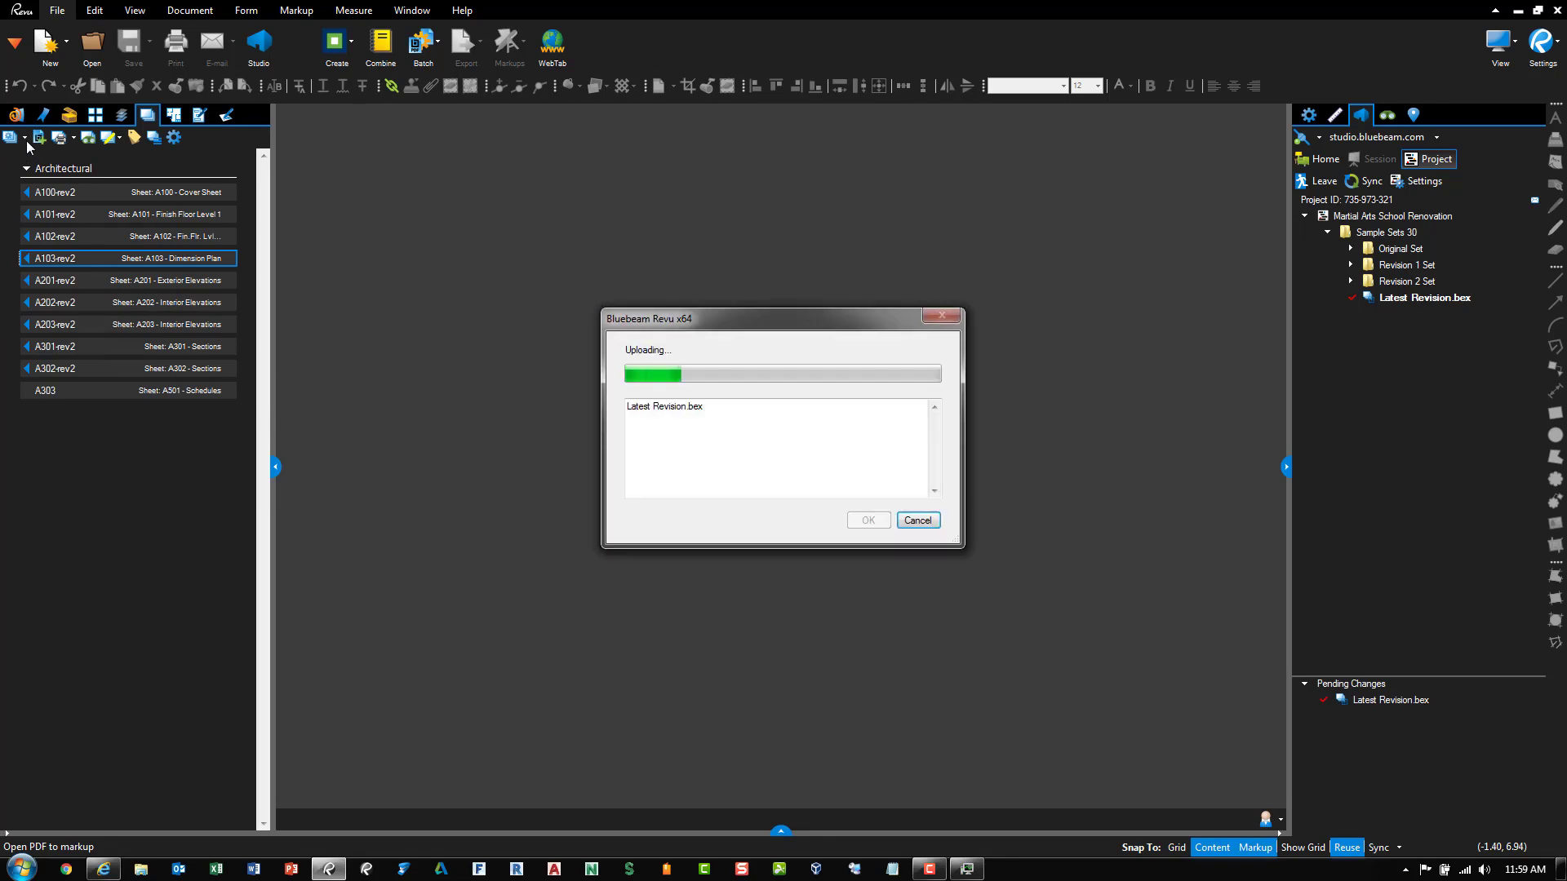
Close the Latest Revision set and narrow the left side panel
left_click(65, 167)
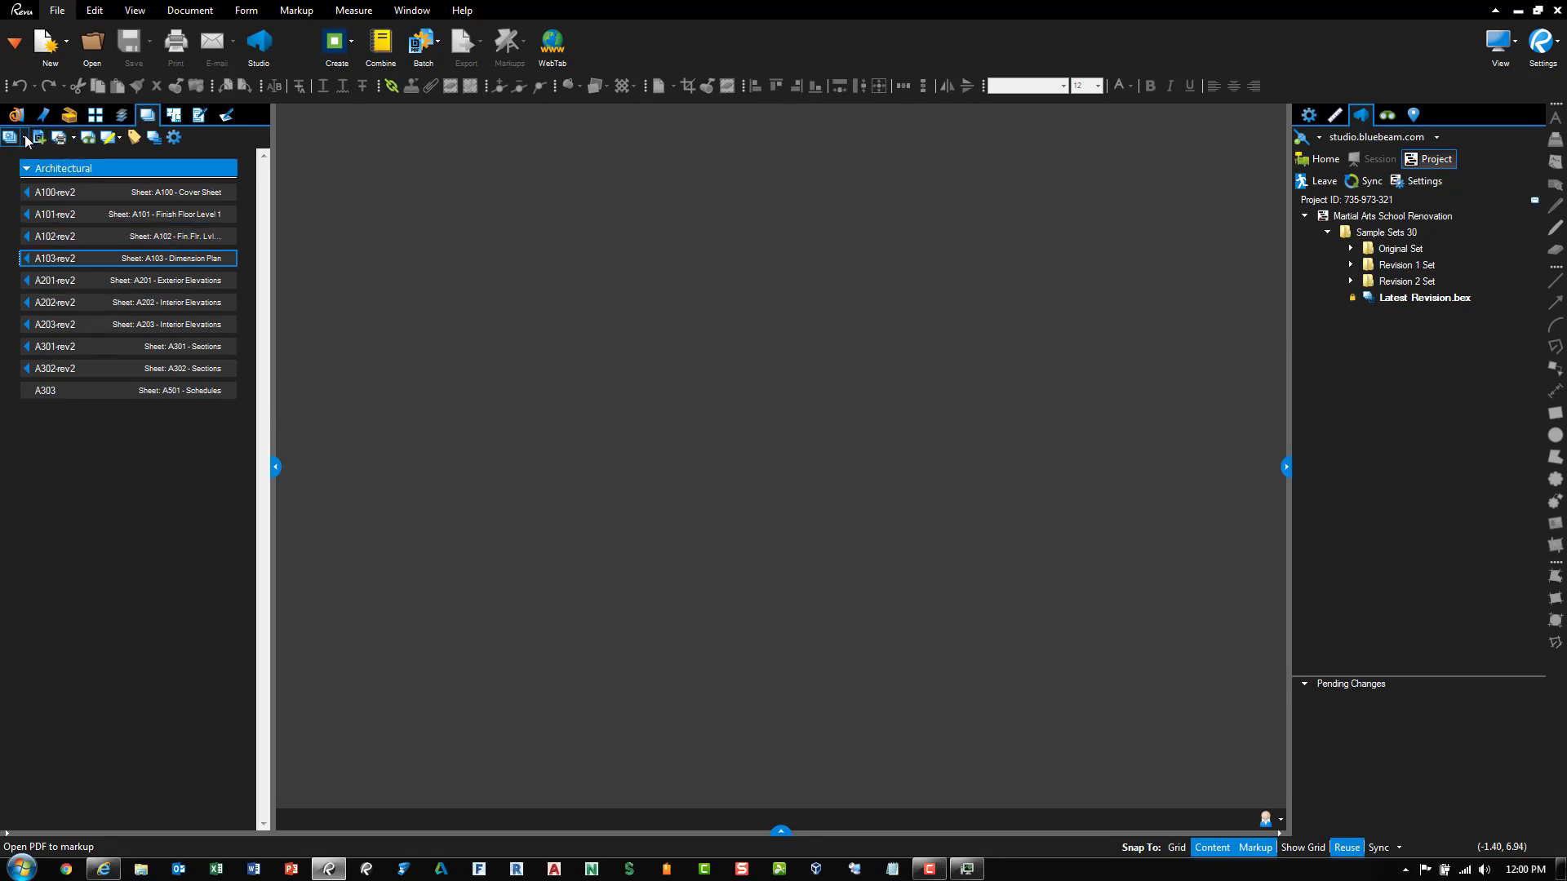
left_click(24, 137)
left_click(84, 323)
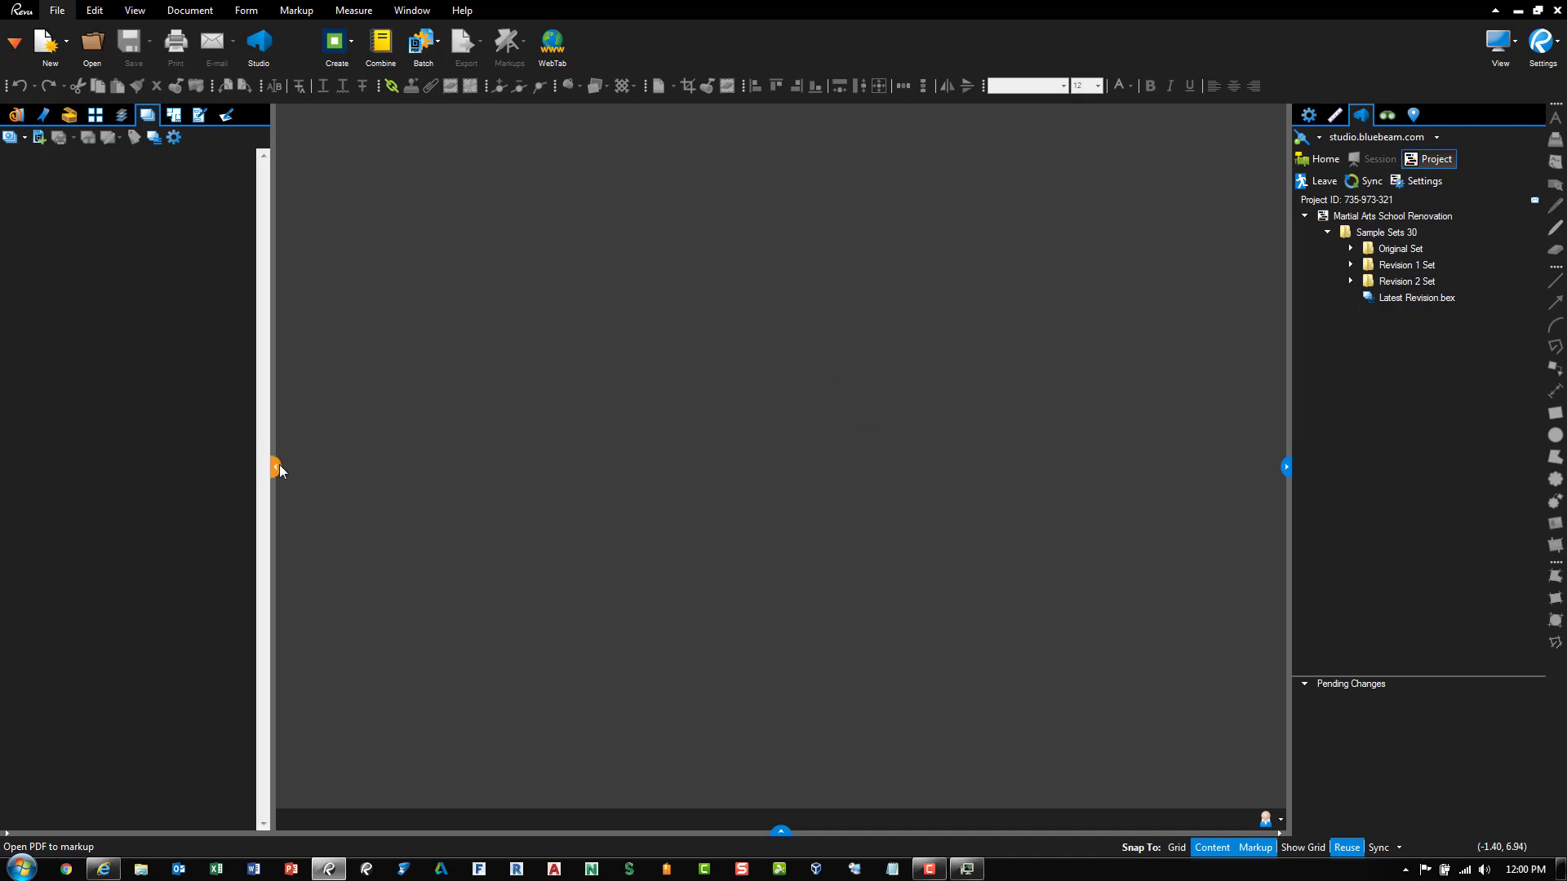
left_click_drag(274, 465, 262, 459)
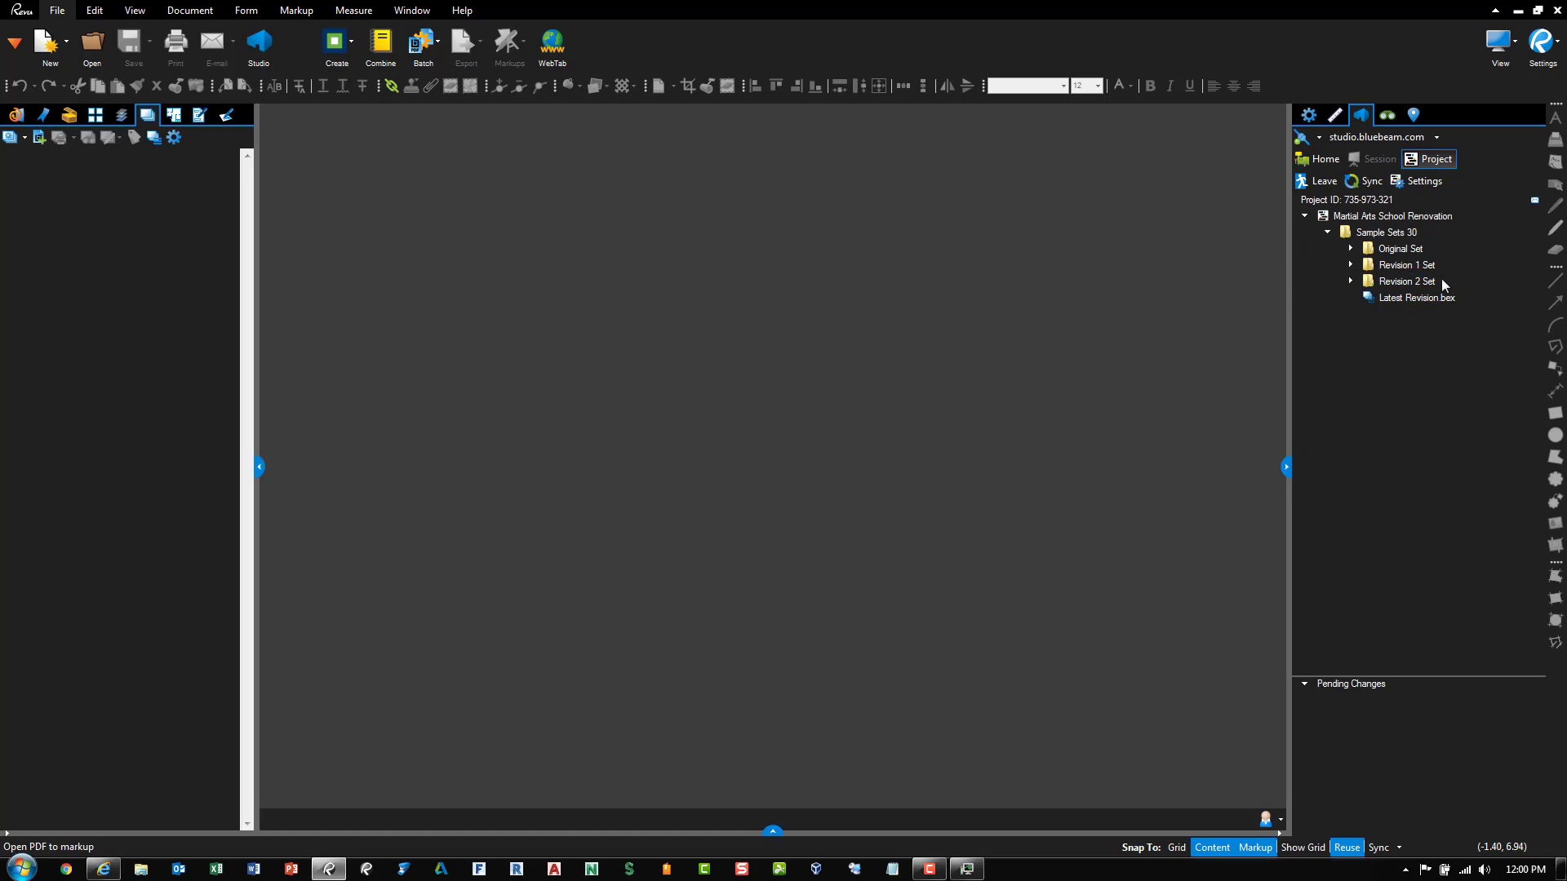